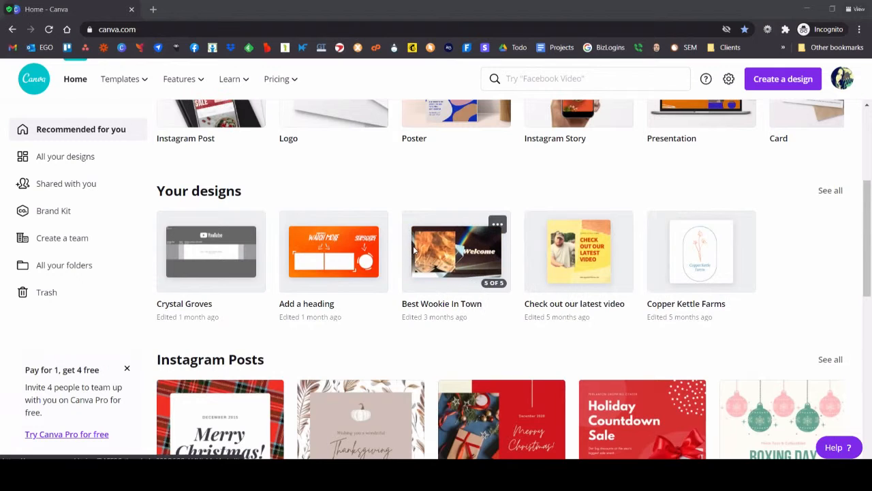
Step: Create a blank Instagram Post design and dismiss the tip about working together in real time
mouse_move(327, 250)
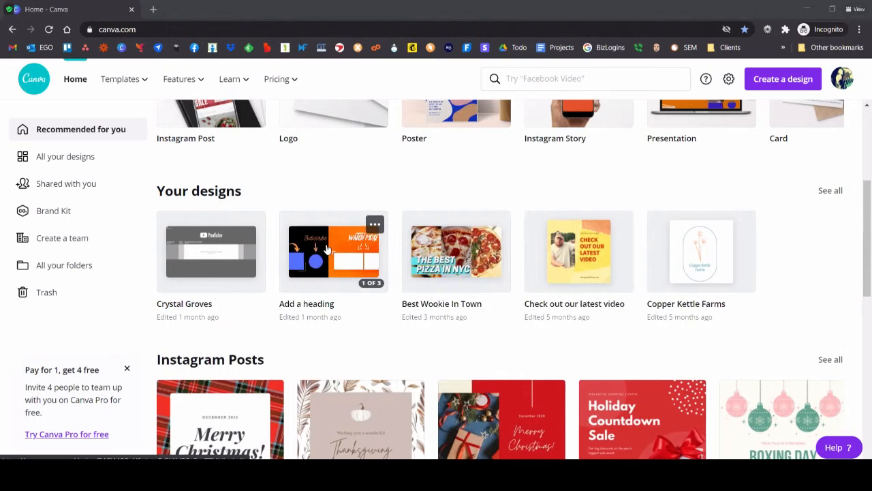
mouse_move(205, 259)
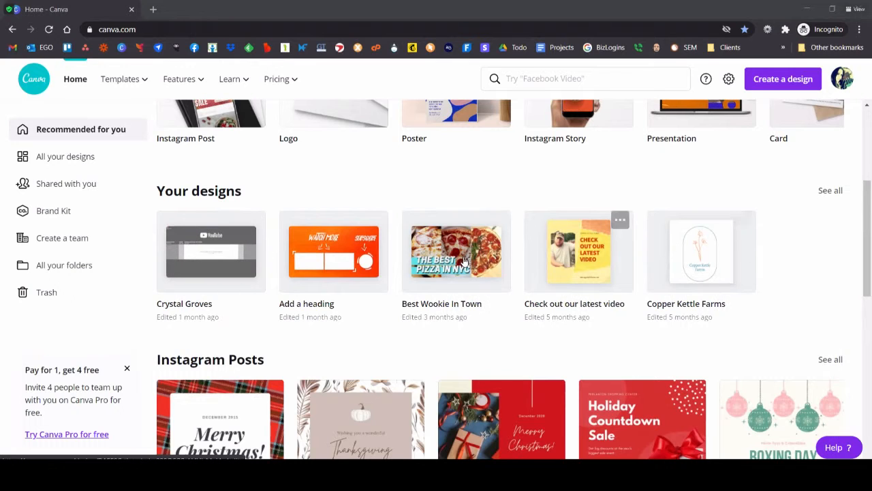
mouse_move(285, 260)
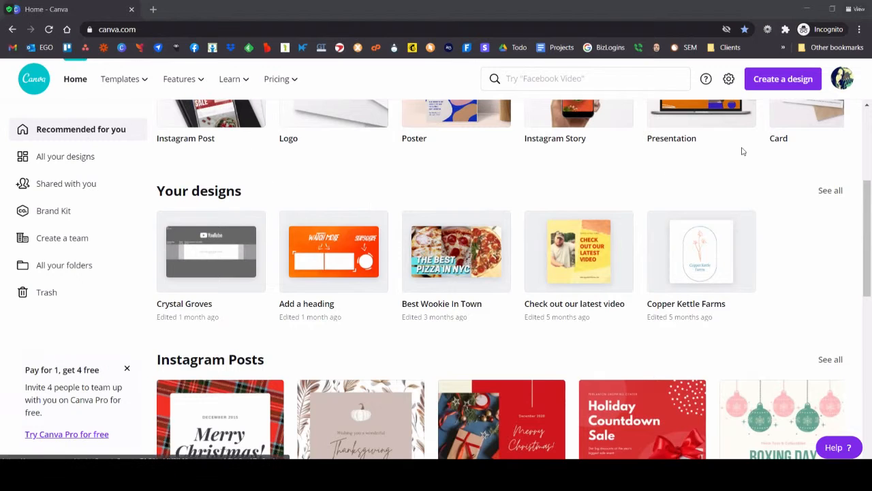
click(764, 83)
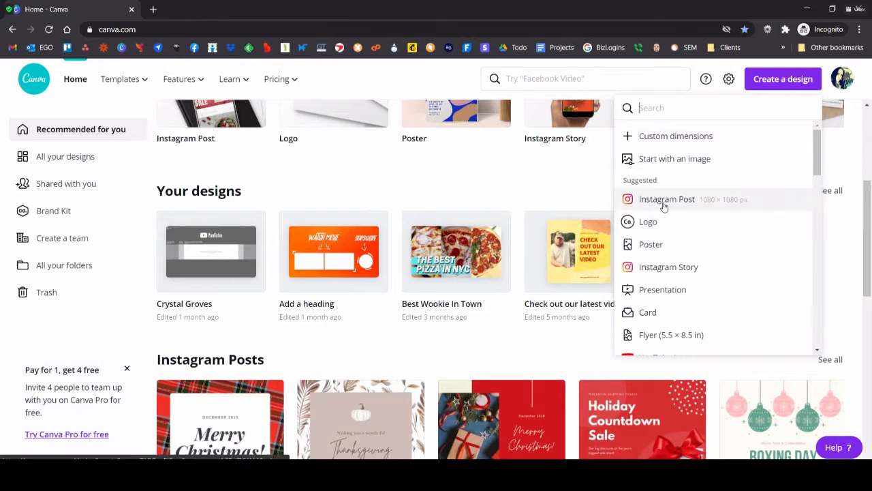
click(665, 205)
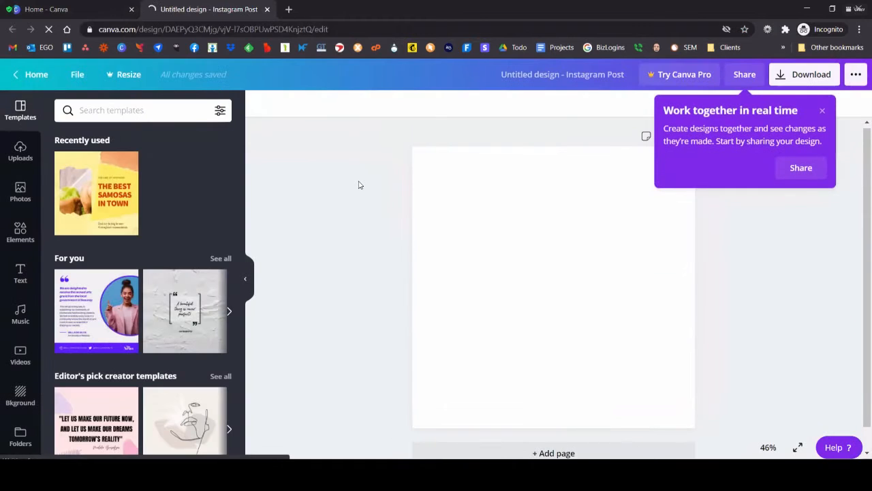
click(822, 113)
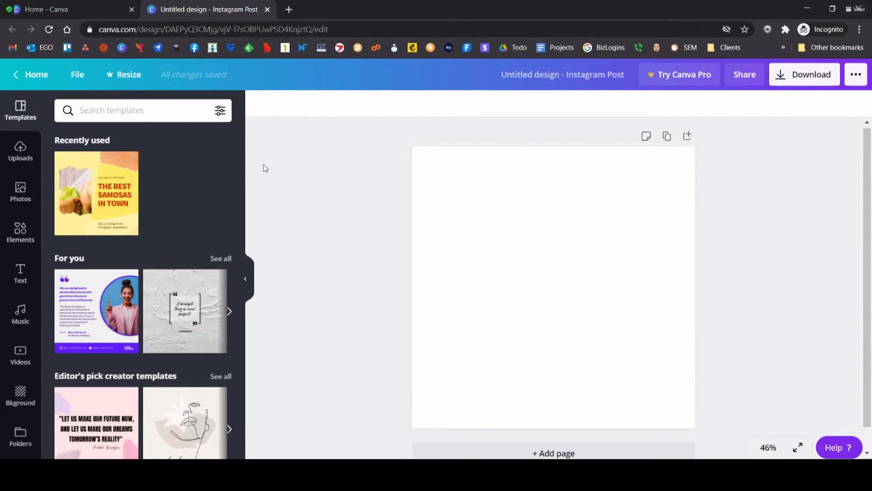
Step: Search the photo library for cheesecake and add the free photo of a slice with berries to the page
click(27, 191)
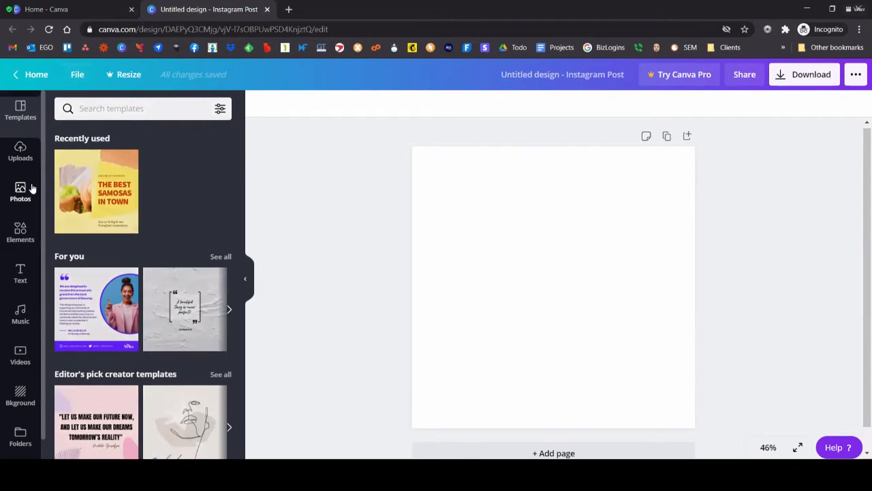
click(130, 114)
text(cheesecake)
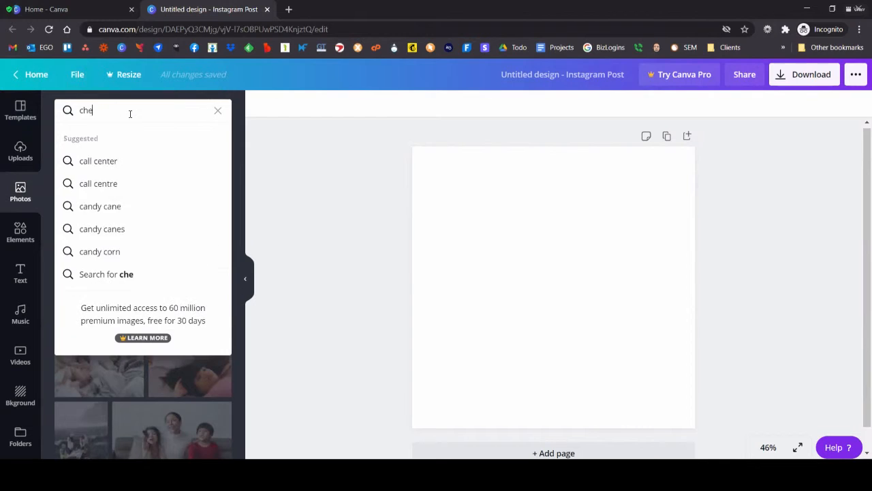
key(Return)
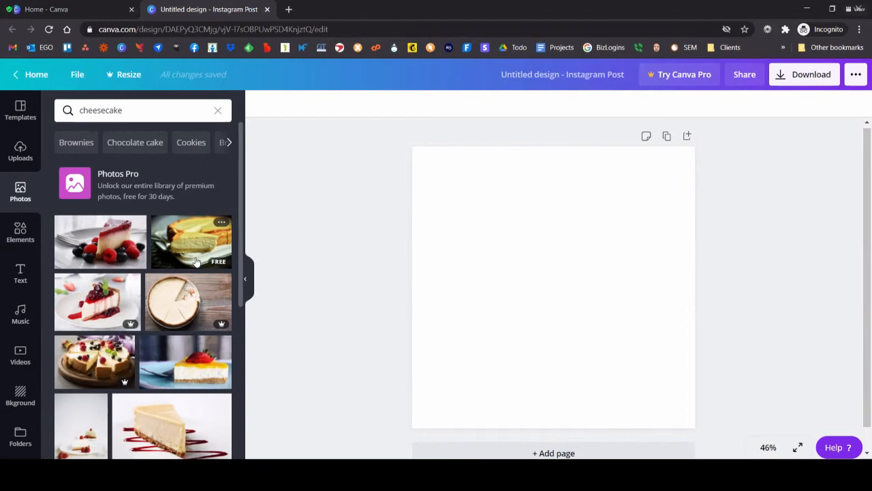
click(116, 255)
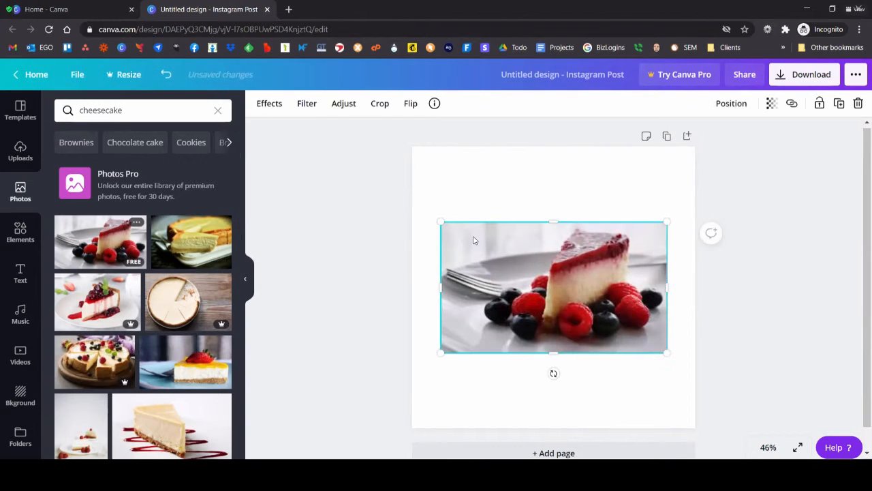
Step: Enlarge the cheesecake slice photo to span the full width of the page
drag(439, 220, 413, 205)
drag(666, 206, 698, 191)
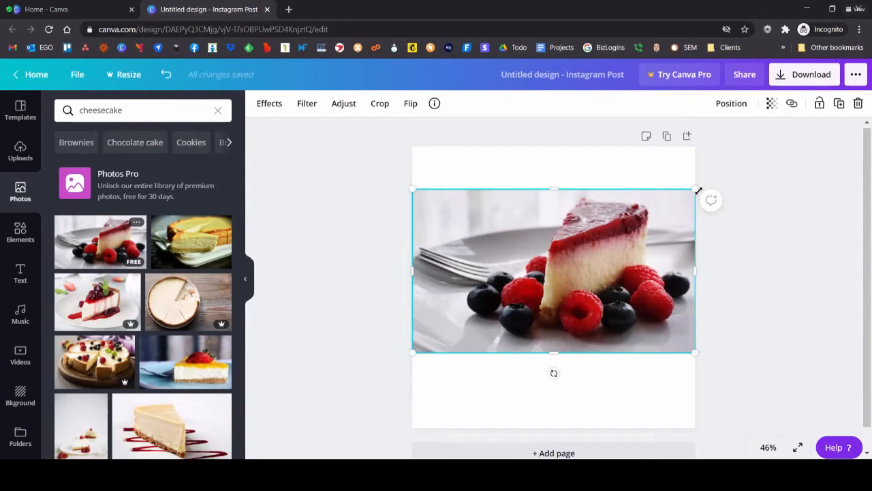
click(755, 276)
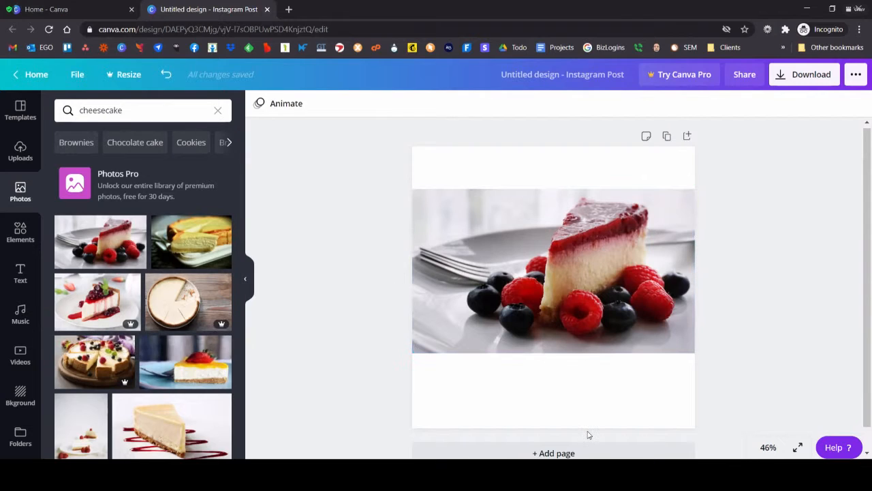
Step: Add a second page, place the Pro photo of a whole cheesecake on it and enlarge it to the page width
click(563, 452)
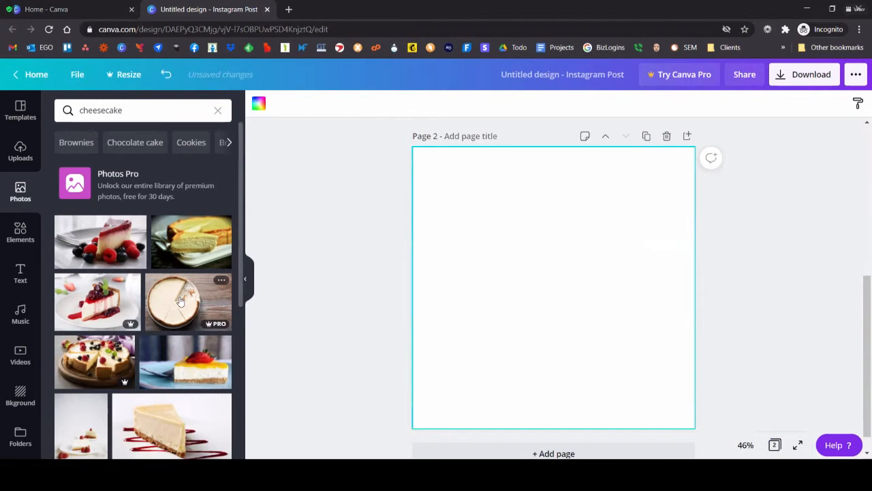
click(179, 301)
drag(441, 213, 411, 195)
drag(668, 192, 696, 175)
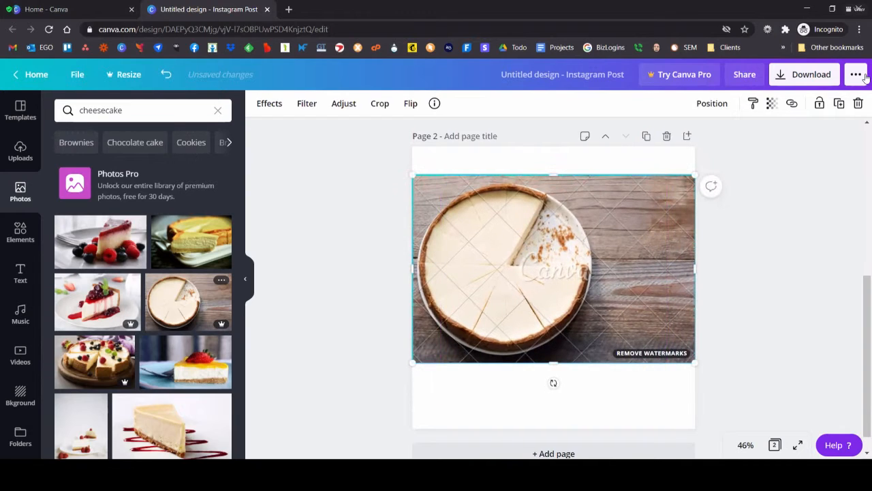
Step: Review the download options for the design, including the premium image charge and the page selection
click(806, 78)
scroll(752, 327, down, 1)
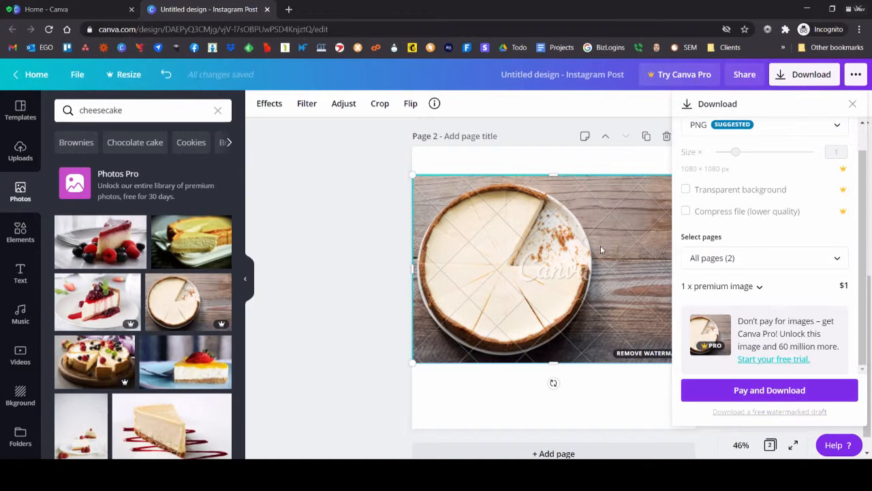
click(777, 260)
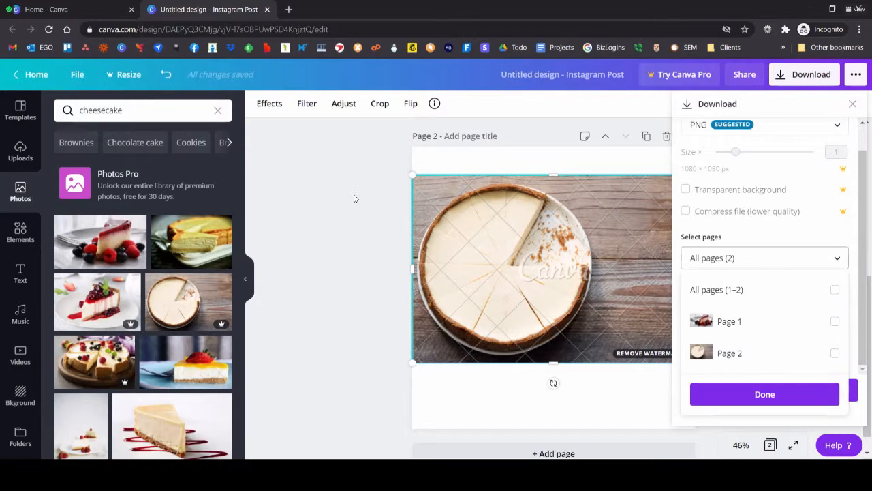
click(825, 263)
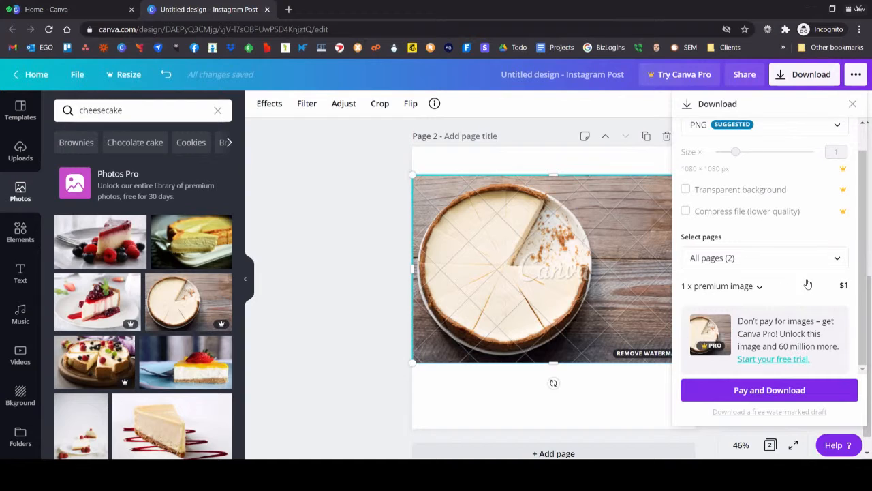
click(335, 248)
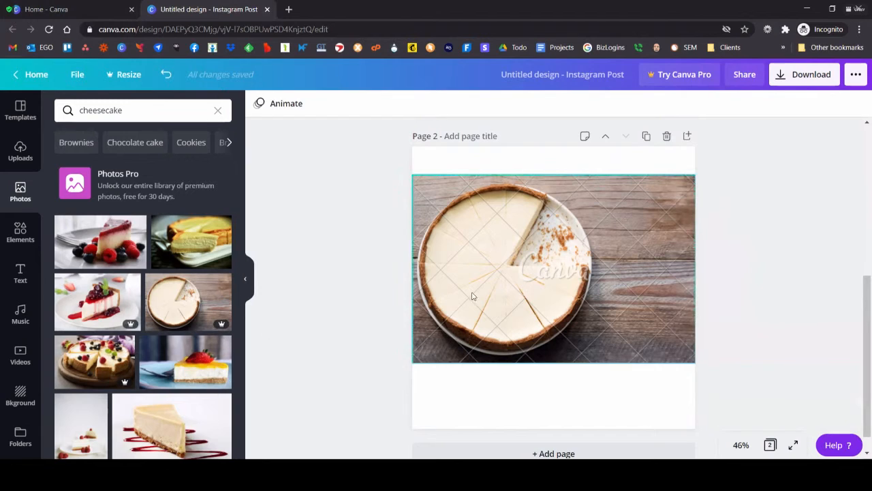
Step: Delete the whole cheesecake photo from page 2 and remove the empty page
click(518, 248)
drag(518, 248, 516, 219)
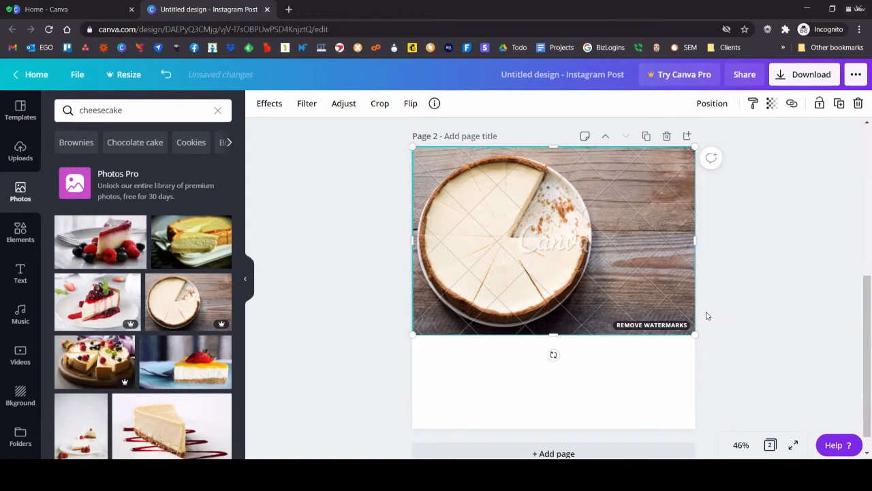
key(Delete)
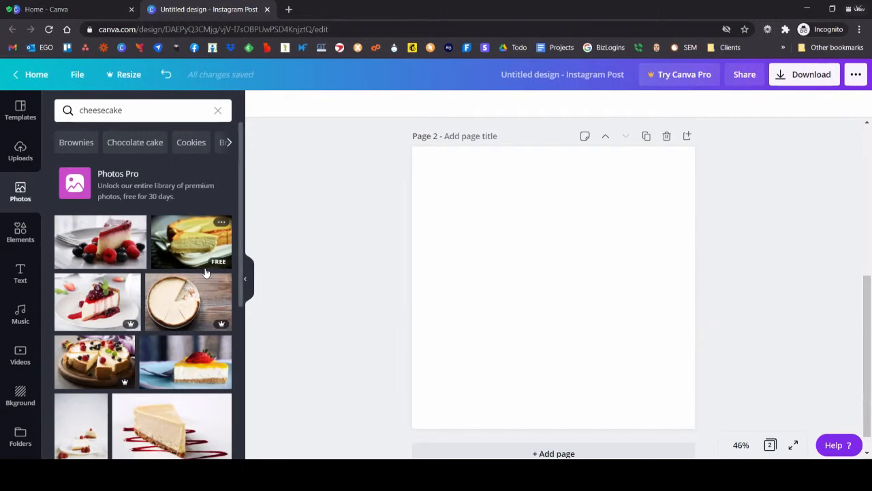
scroll(388, 222, up, 3)
scroll(621, 269, down, 1)
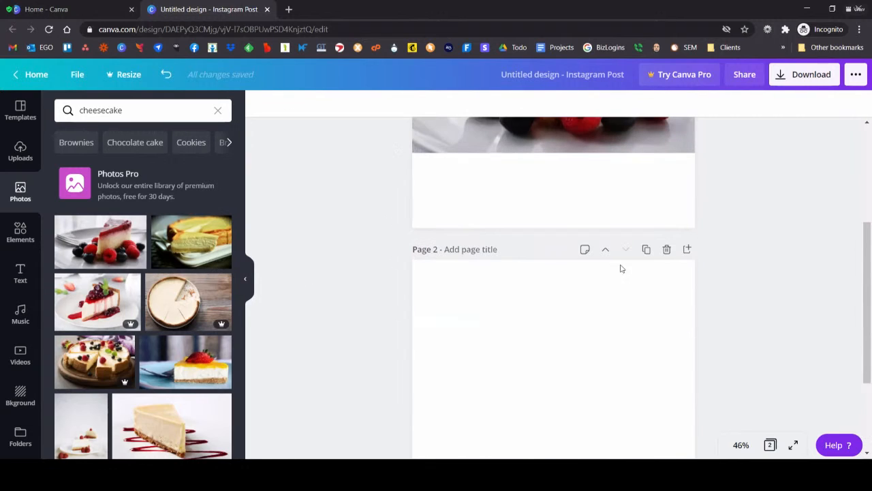
click(667, 250)
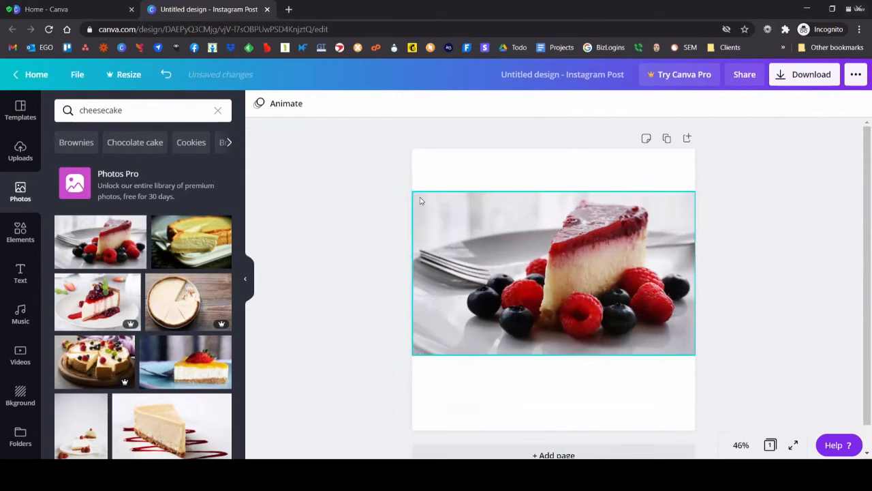
Step: Move the cheesecake slice photo to the upper edge of the page and add a heading text box
drag(411, 232, 498, 214)
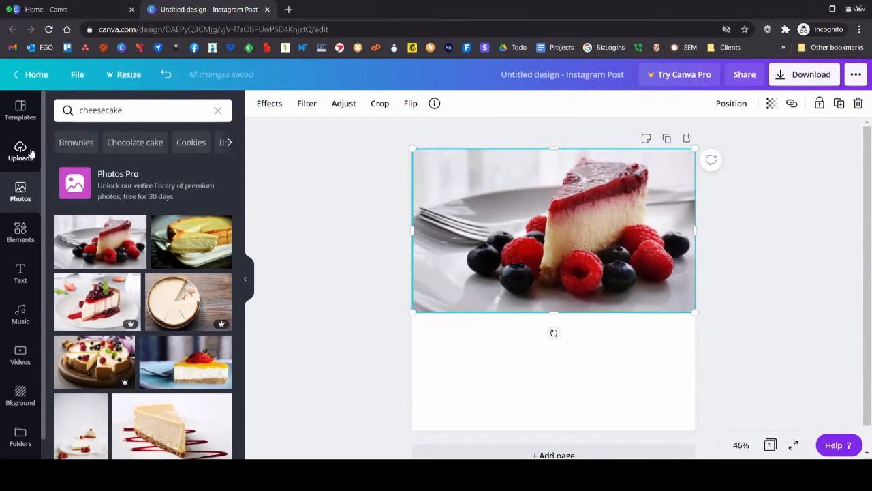
click(28, 283)
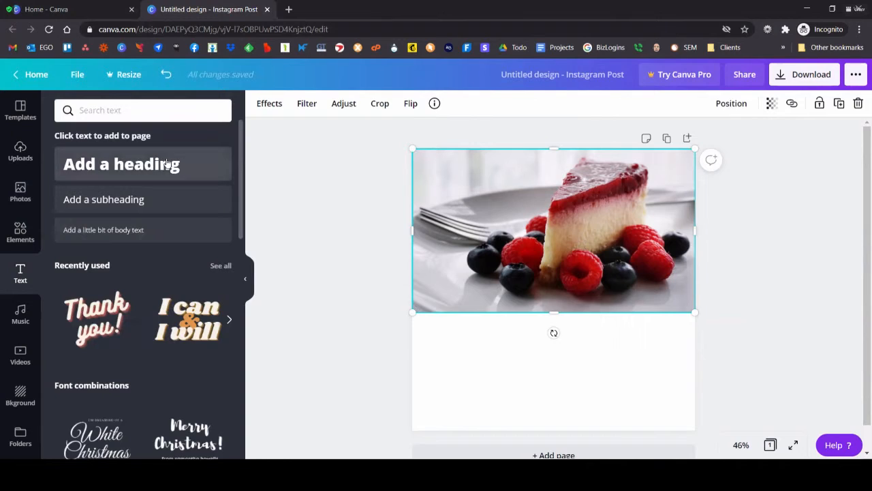
click(217, 179)
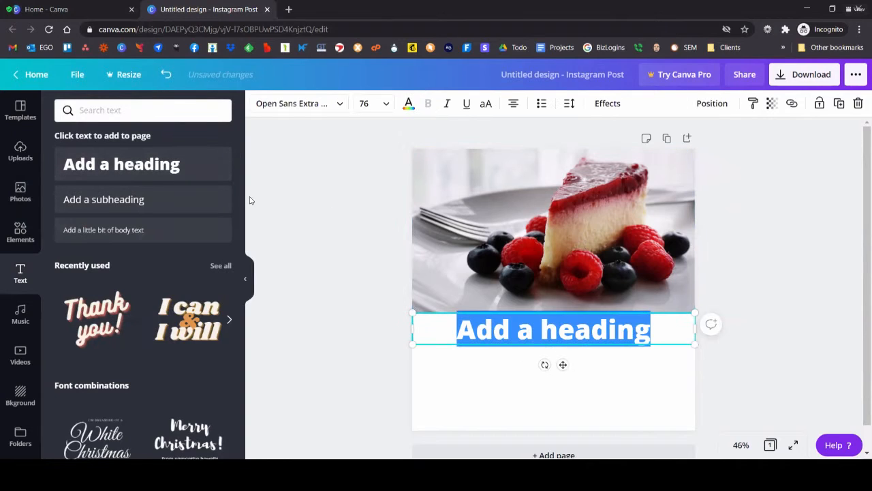
Step: Browse the Instagram post template categories, such as Food, Sale, Birthday and Summer
click(18, 120)
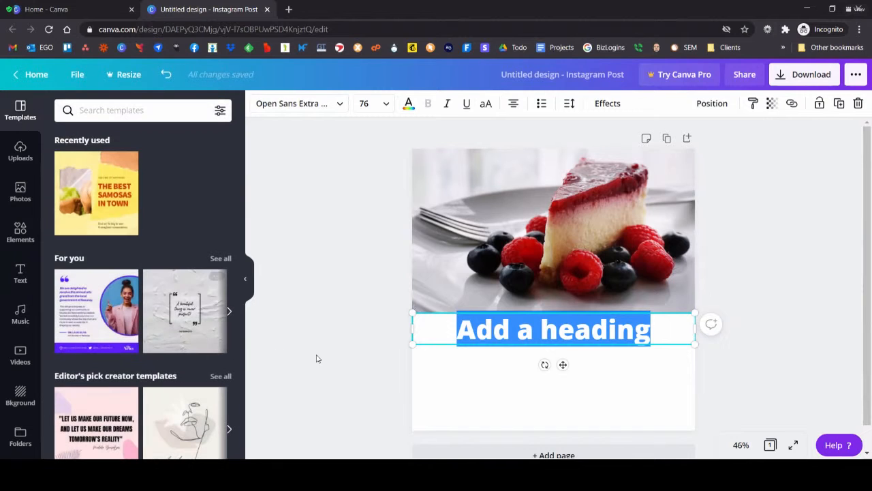
scroll(172, 317, down, 3)
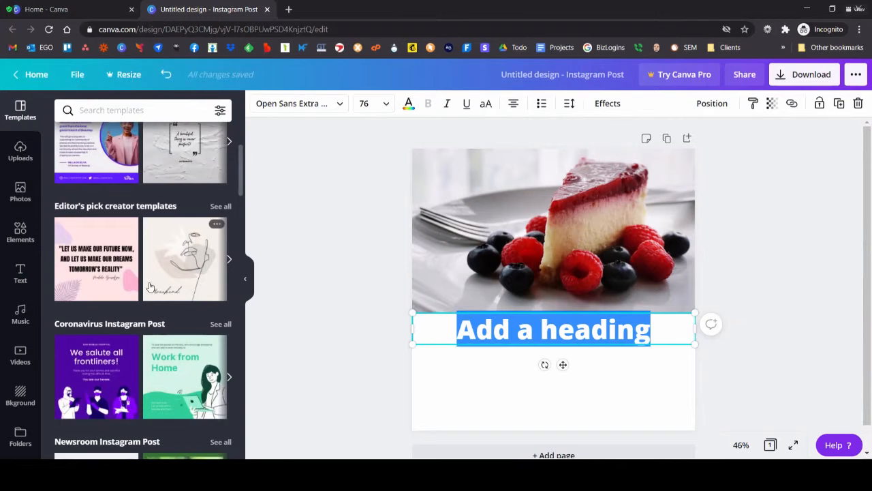
scroll(153, 300, down, 2)
scroll(150, 290, down, 2)
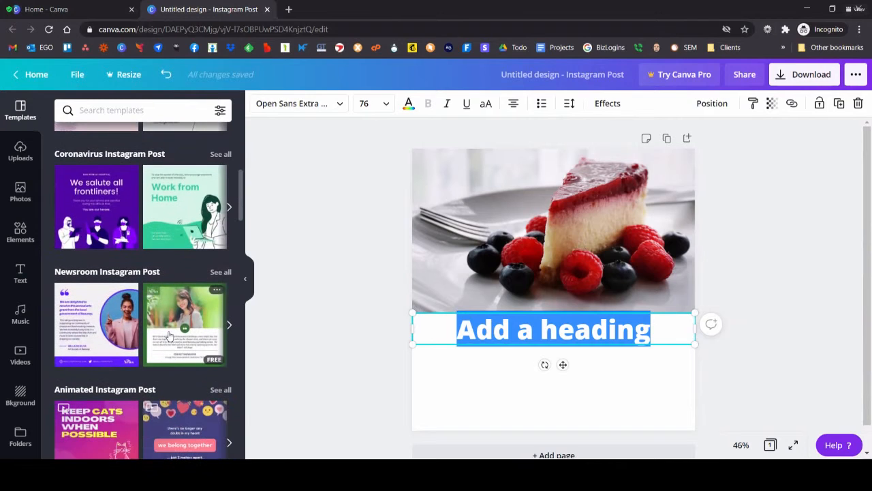
scroll(167, 334, down, 3)
scroll(169, 334, down, 1)
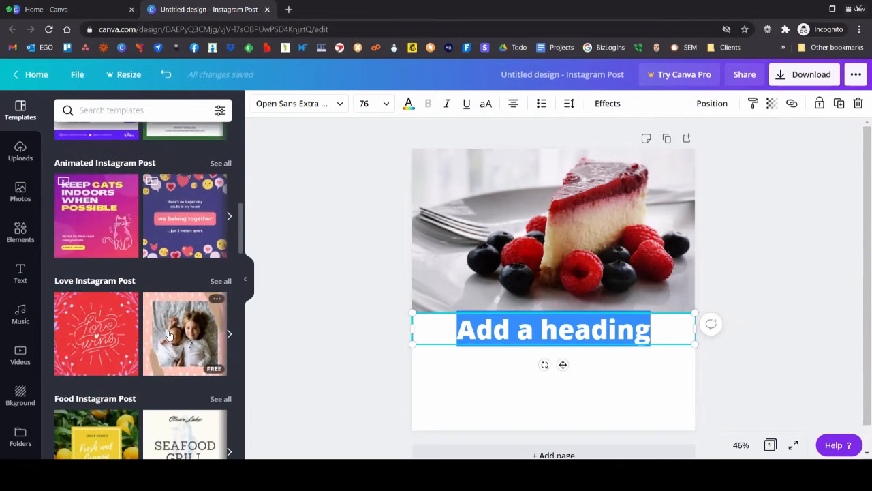
scroll(156, 326, down, 3)
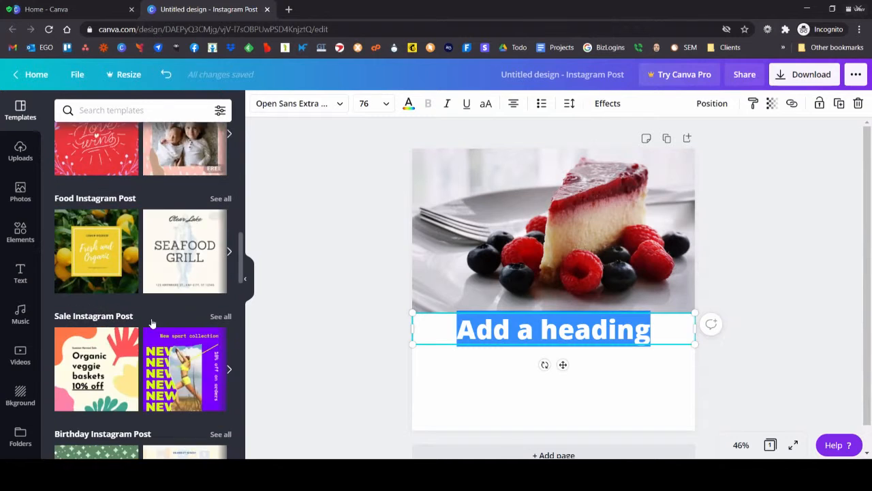
scroll(152, 321, down, 2)
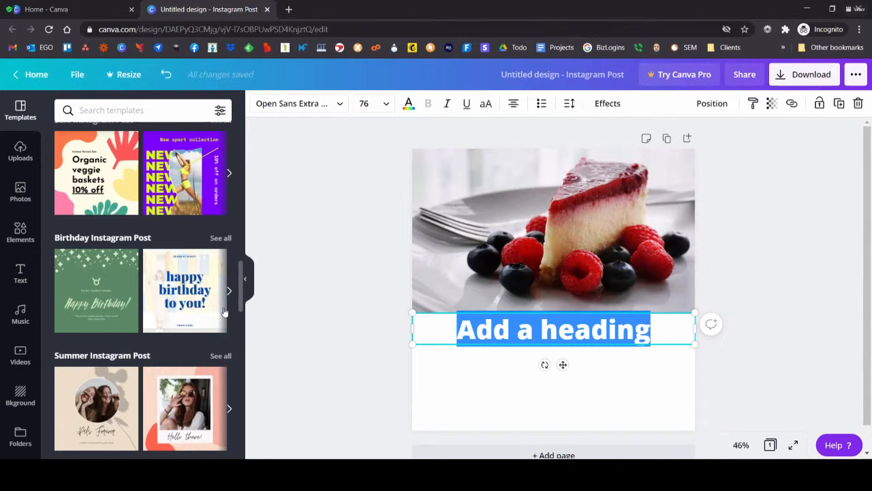
scroll(224, 311, up, 15)
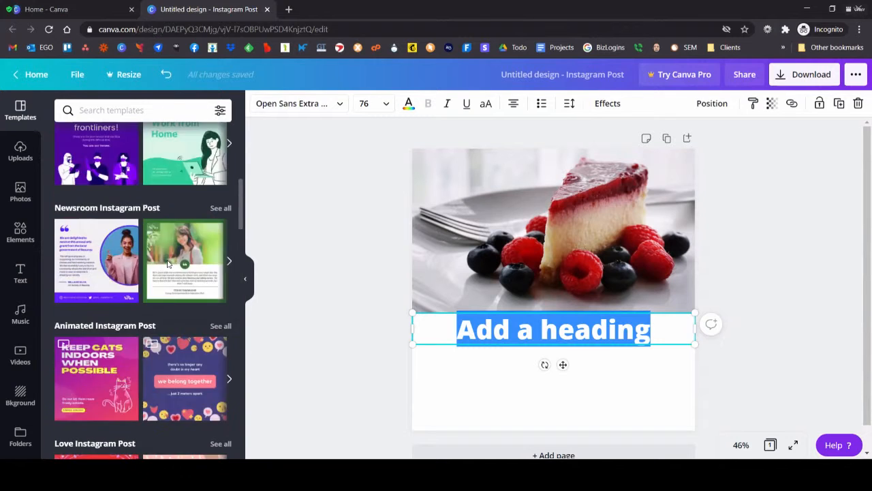
Step: Look through the uploaded images, videos and audio
click(18, 154)
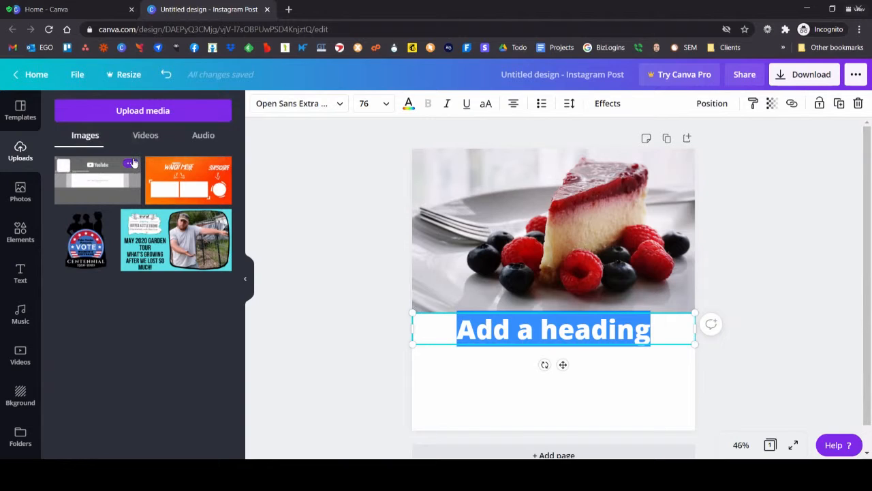
click(138, 136)
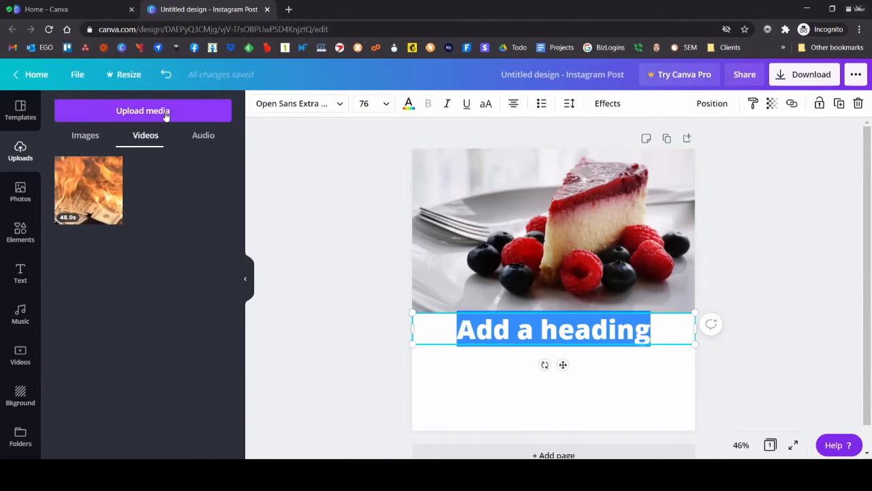
click(196, 137)
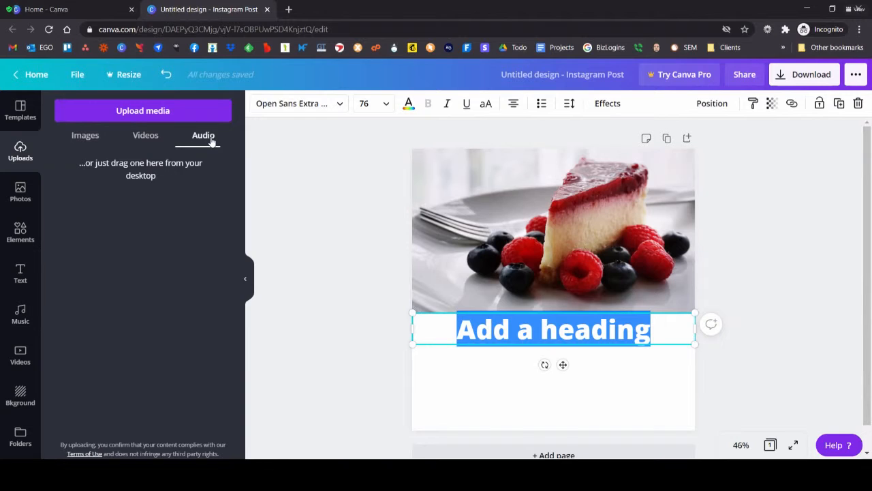
Step: Review the uploaded videos and images, and return to the cheesecake photo results
click(145, 135)
mouse_move(87, 183)
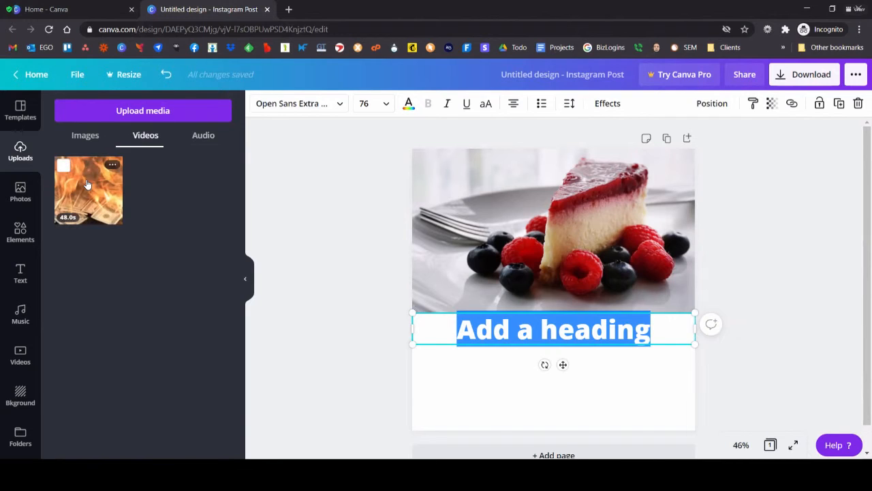
click(84, 133)
click(150, 143)
click(24, 193)
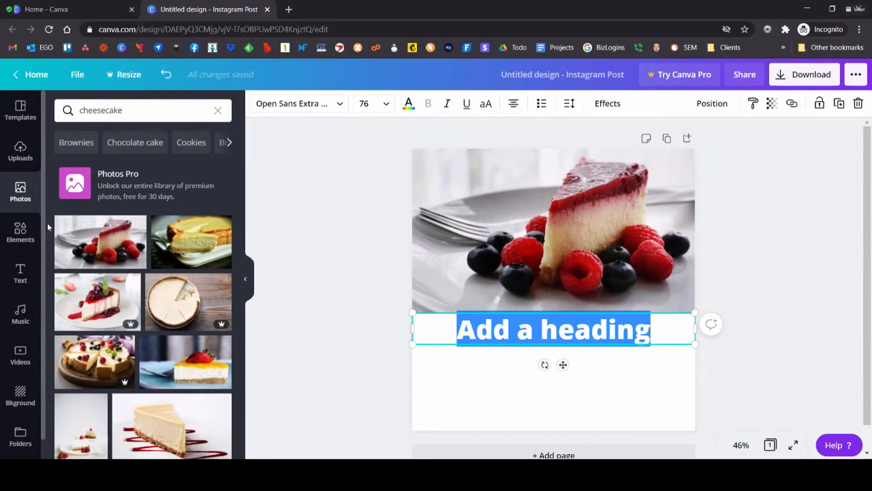
Step: Check the details of the pink Play Button Icon, add it to the post and move it down below the photo
click(17, 233)
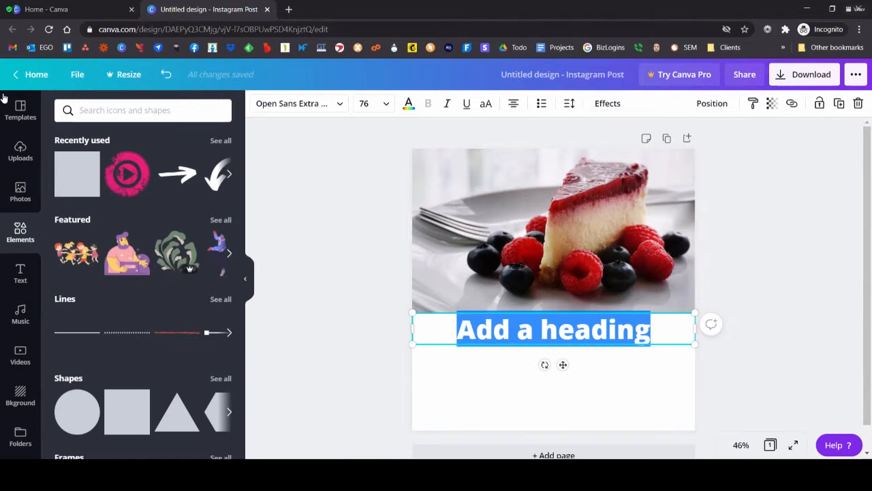
click(139, 158)
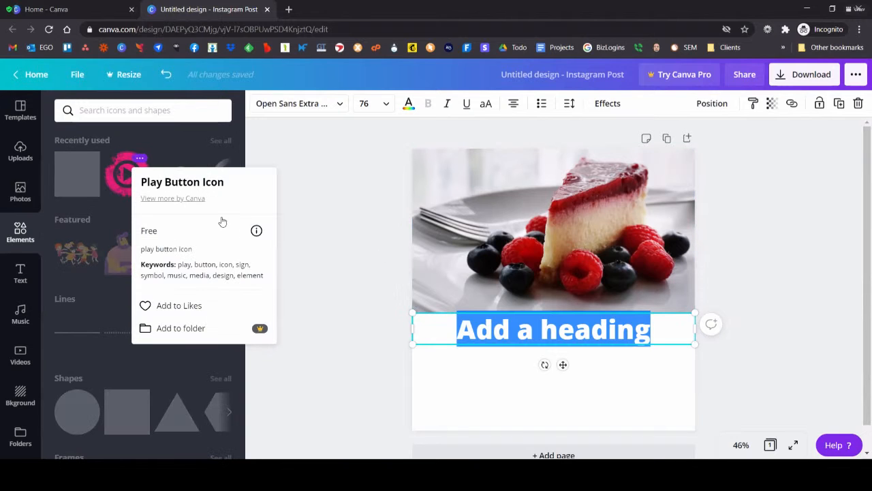
click(123, 164)
click(123, 180)
drag(532, 304, 541, 387)
Step: Recolor the play button icon turquoise, shrink it and center it beneath the heading
click(258, 103)
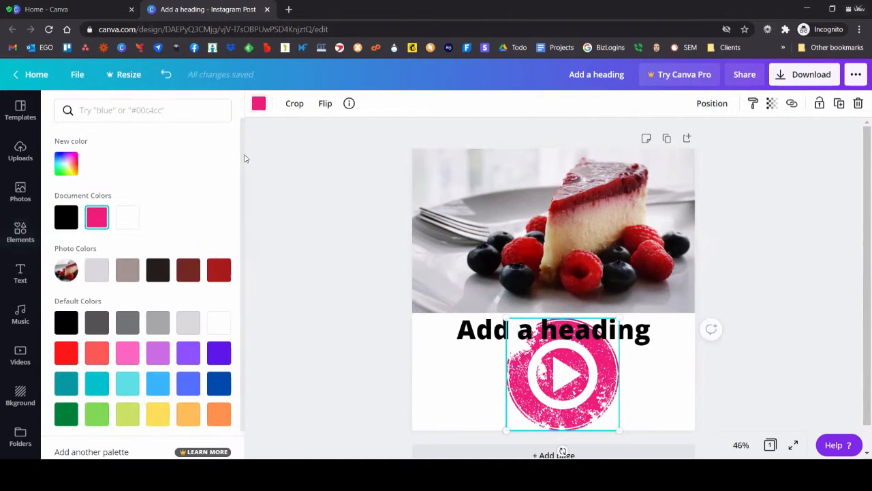
click(128, 383)
click(97, 383)
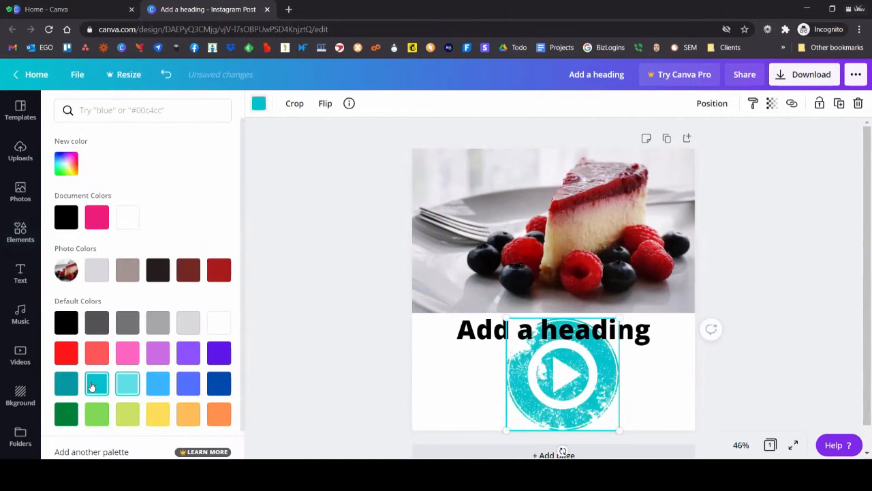
drag(506, 319, 544, 371)
drag(581, 392, 550, 386)
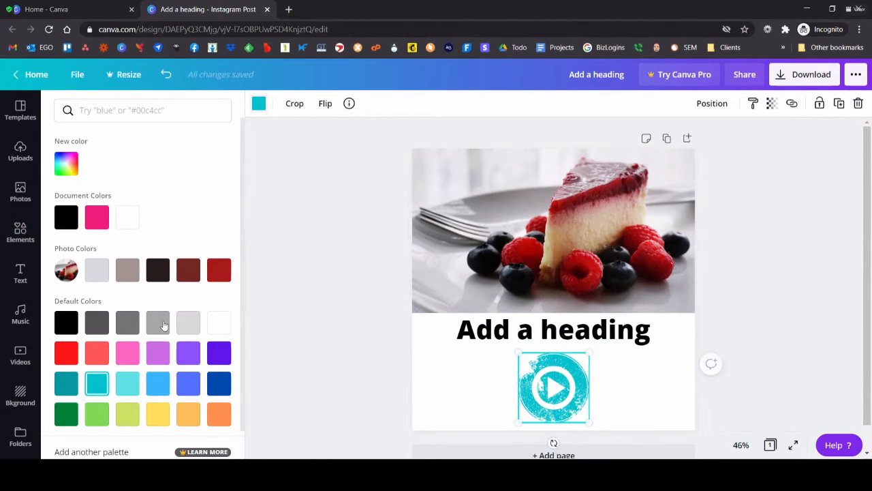
Step: Add the white curved arrow, position it pointing down at the play icon, and recolor it dark red from the photo colors
click(20, 232)
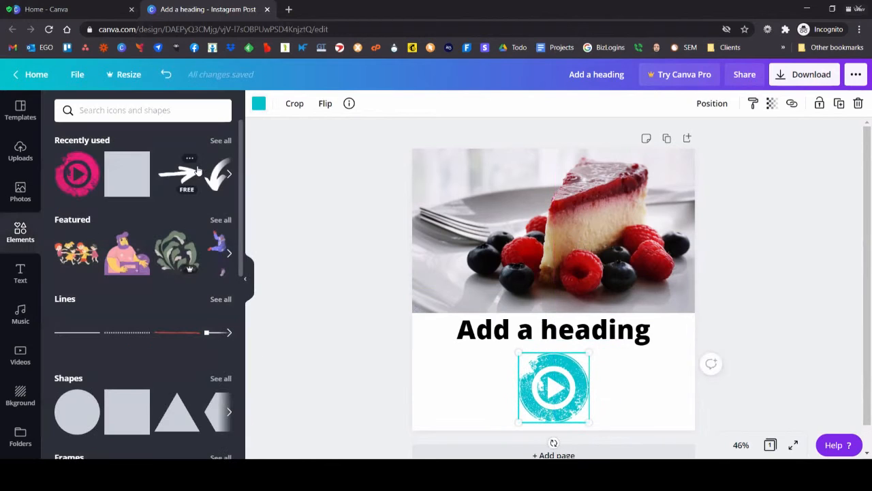
click(211, 191)
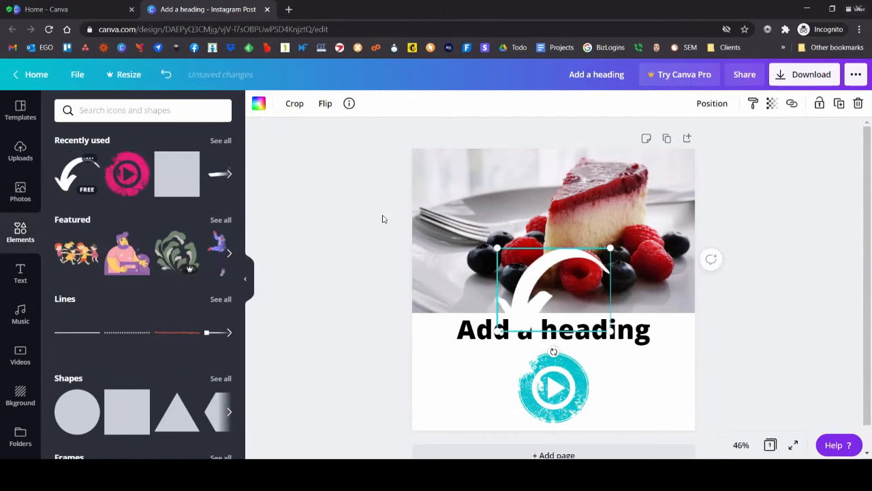
drag(540, 269, 566, 291)
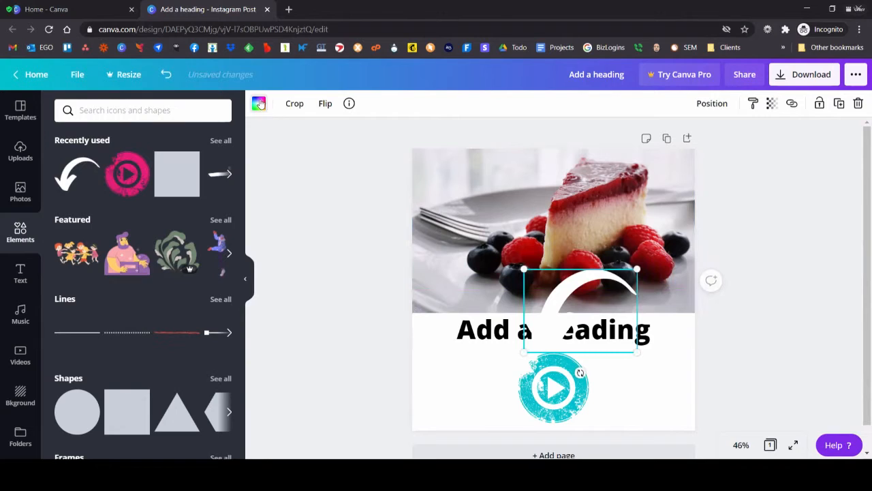
click(258, 103)
click(188, 270)
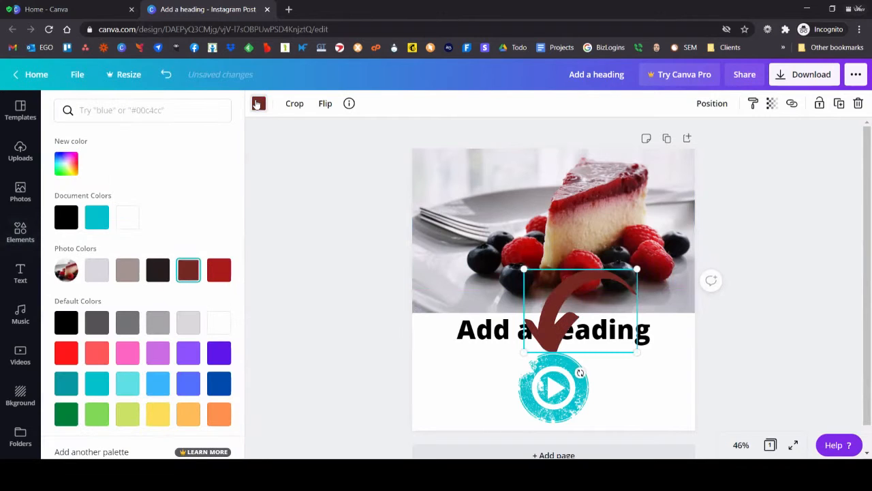
Step: Flip the curved arrow horizontally, flip it back, and deselect it
click(326, 104)
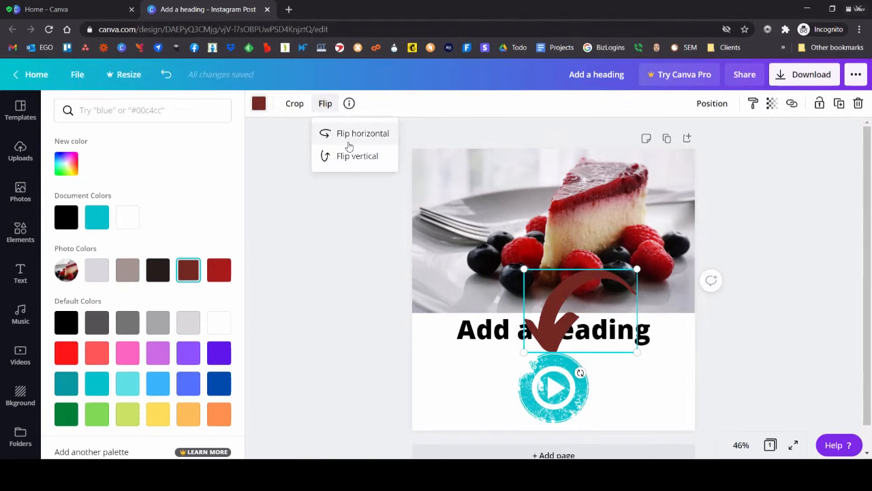
click(346, 140)
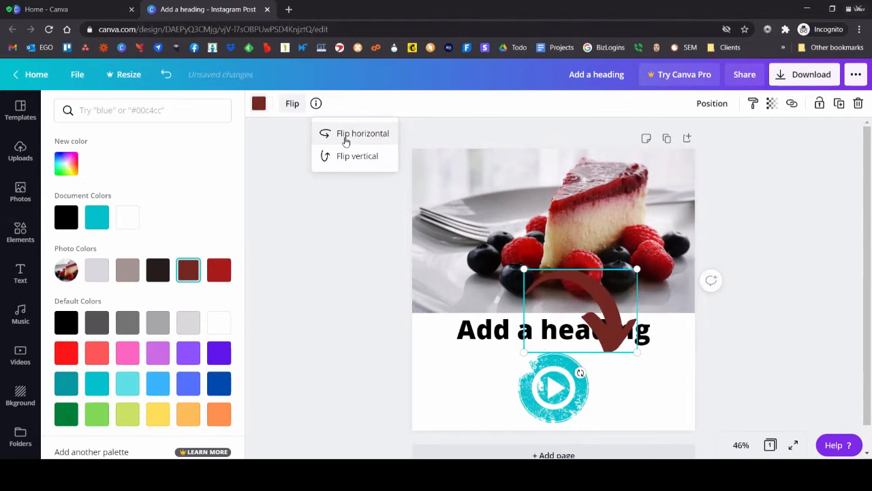
click(346, 139)
click(330, 200)
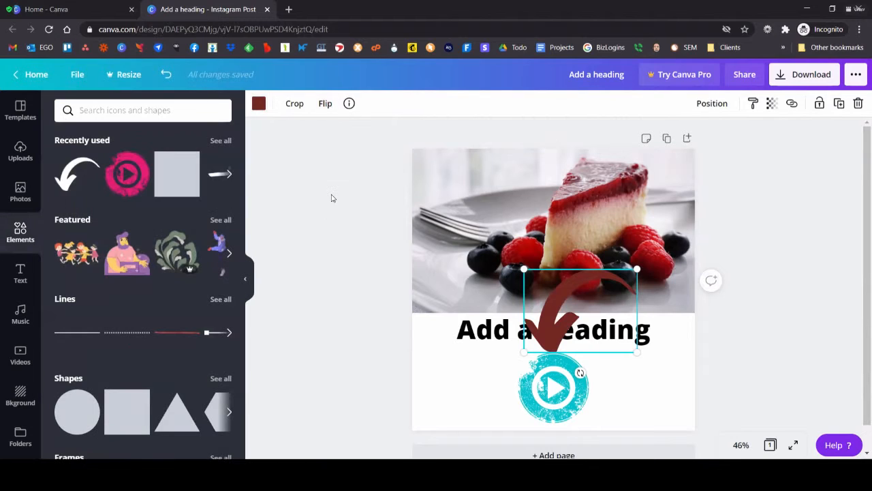
click(346, 230)
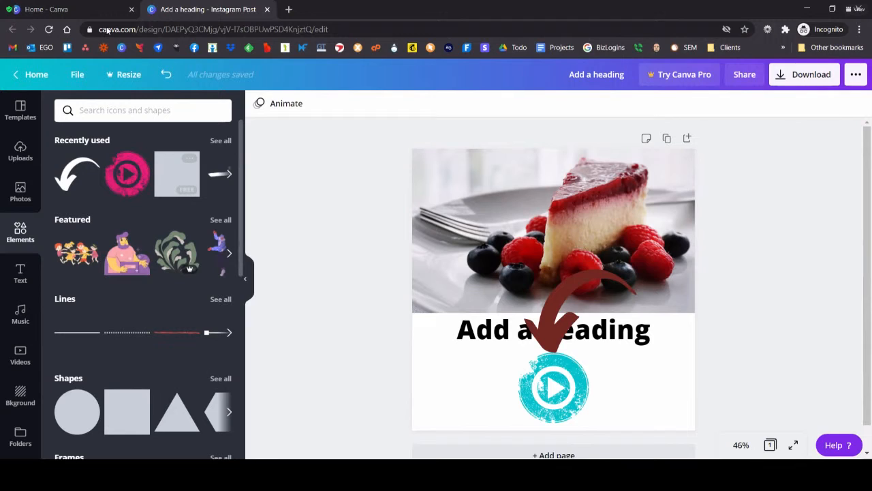
Step: Undo the arrow's flips and dark red color, and redo the changes up to the first horizontal flip
click(544, 330)
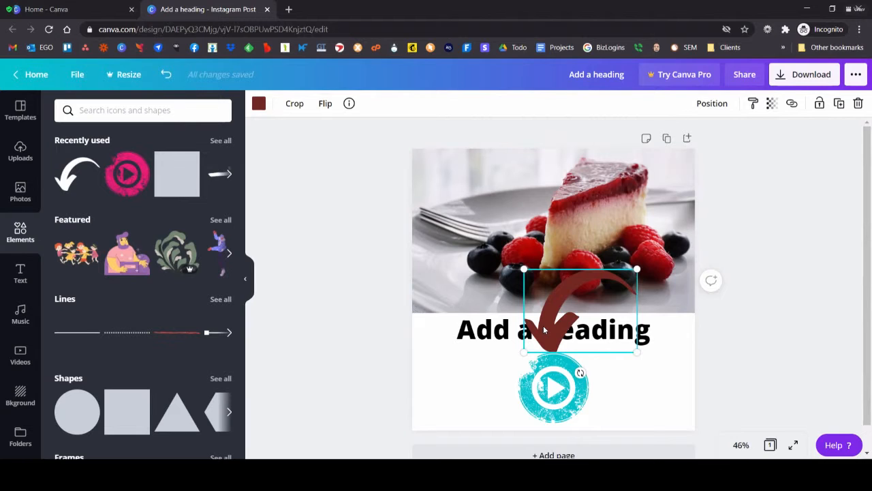
click(165, 75)
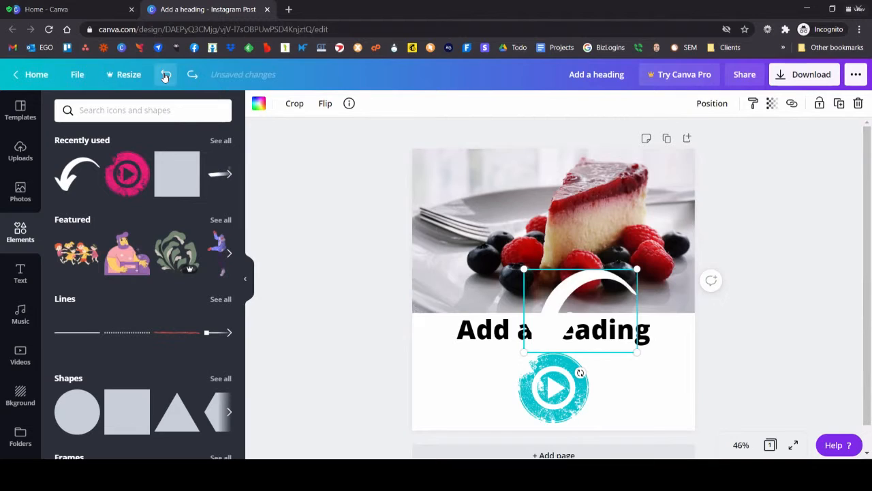
click(191, 75)
click(192, 75)
click(192, 75)
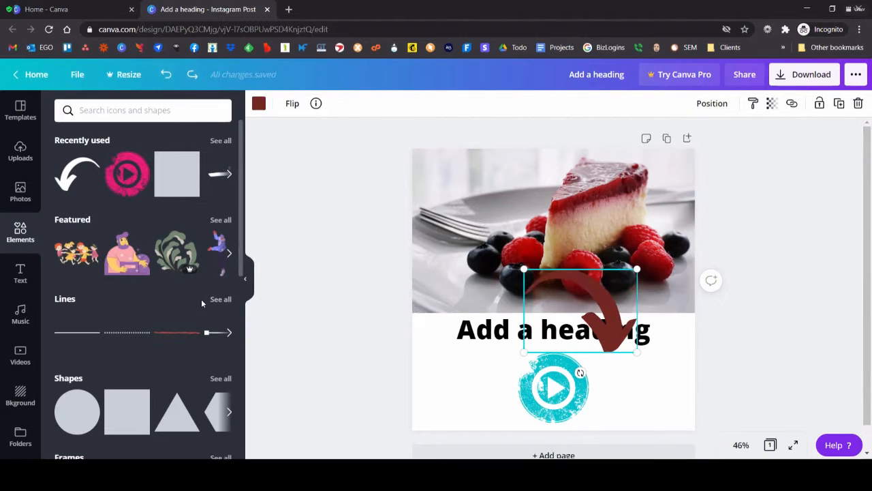
Step: Browse the element categories, add a square shape, move it toward the page's lower-right corner and delete it
scroll(135, 281, down, 2)
scroll(134, 280, down, 5)
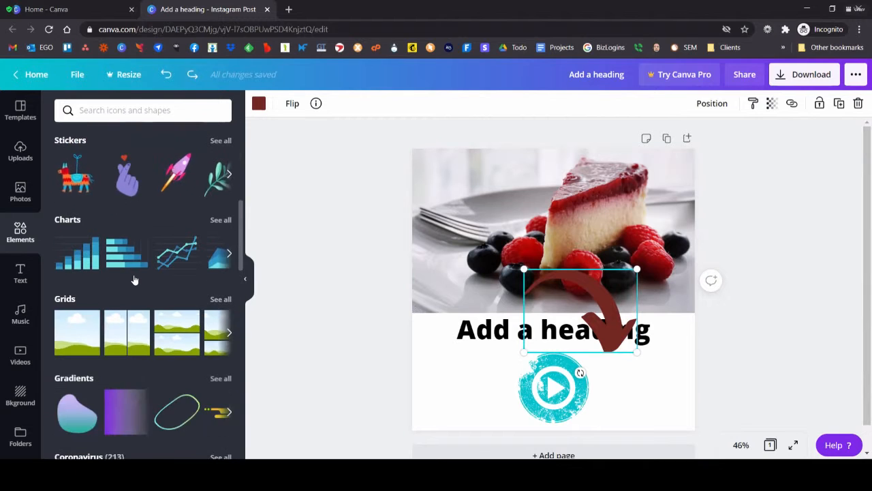
scroll(133, 279, up, 3)
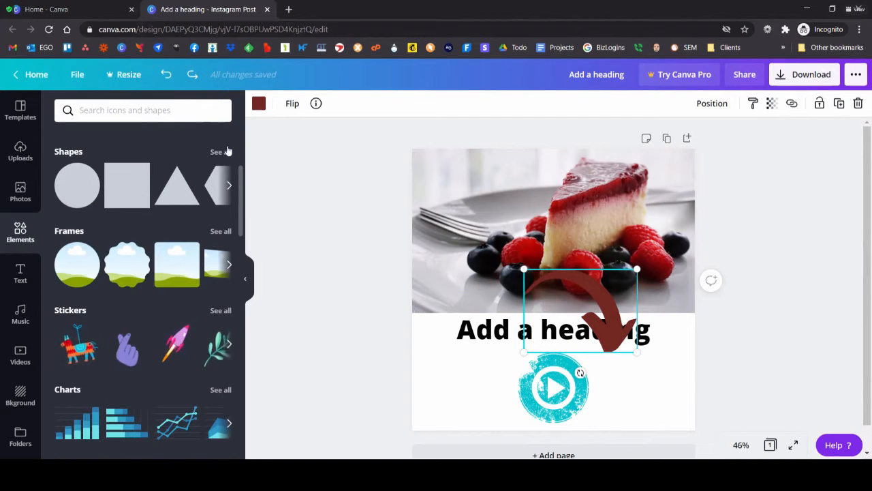
click(130, 185)
drag(585, 251, 660, 353)
key(Delete)
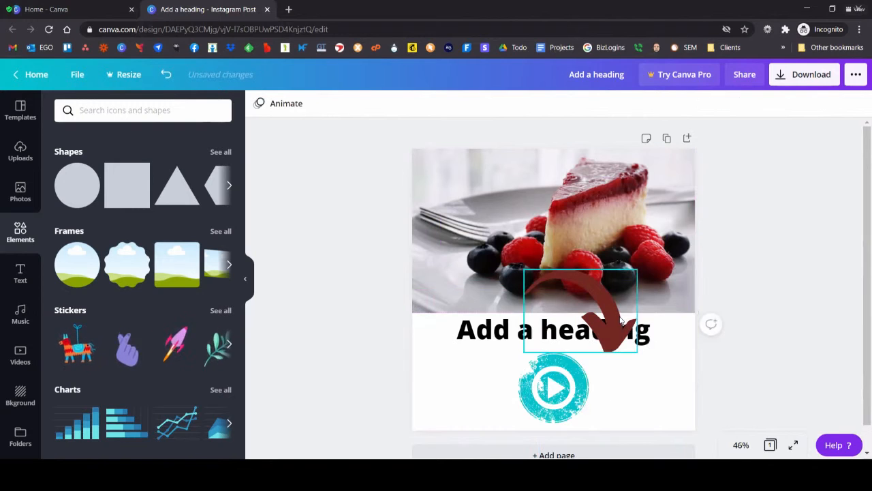
Step: Browse all the frames, add the film strip frame and move it to the page's upper-left corner
click(215, 232)
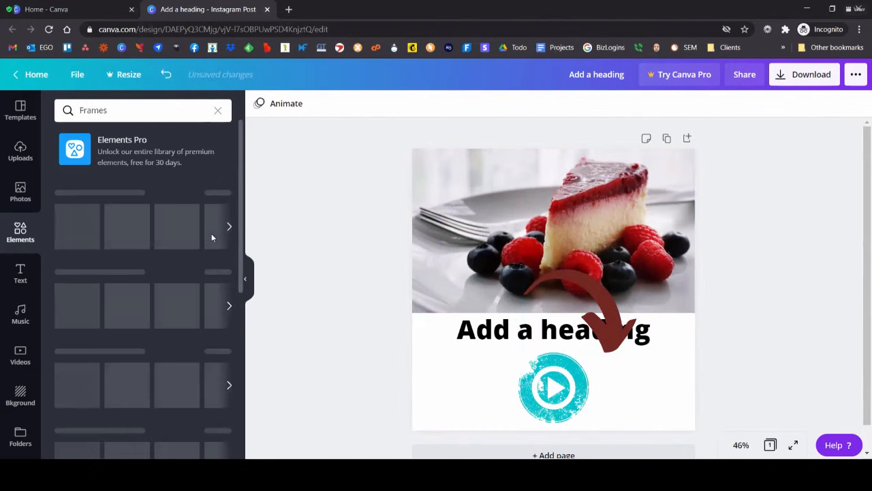
scroll(173, 254, down, 2)
scroll(173, 253, down, 3)
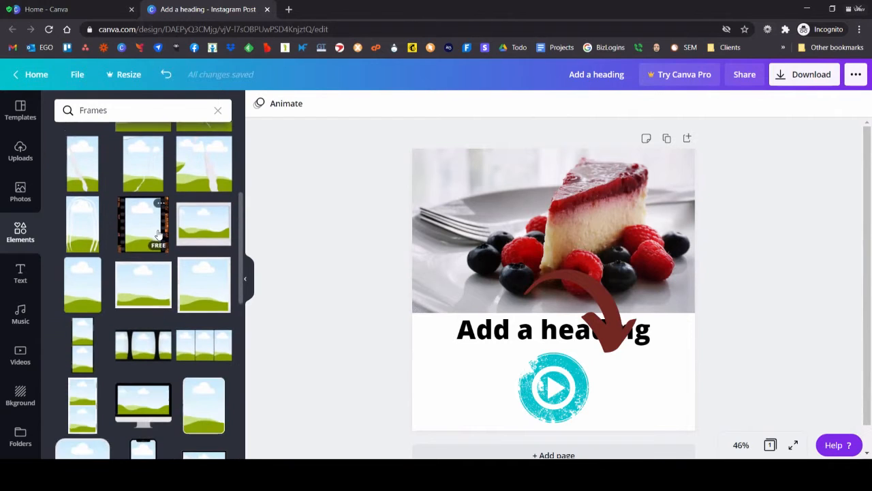
scroll(157, 354, down, 4)
scroll(161, 300, up, 5)
click(162, 285)
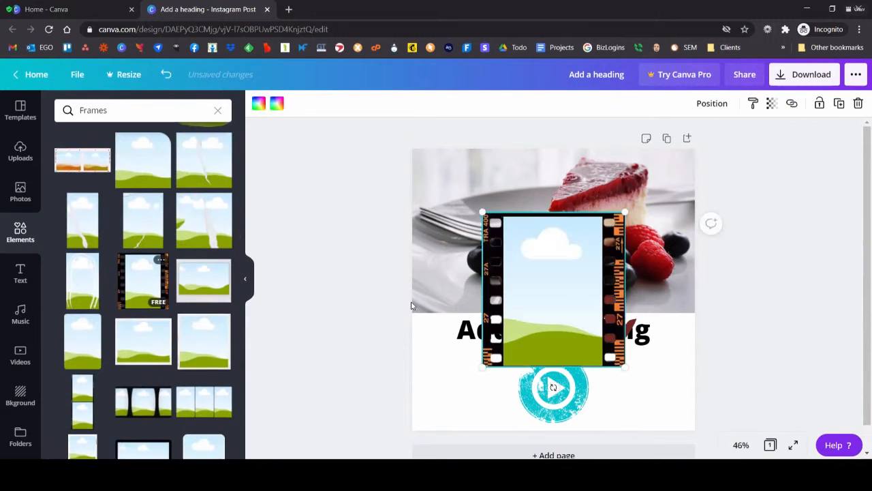
drag(514, 253, 461, 180)
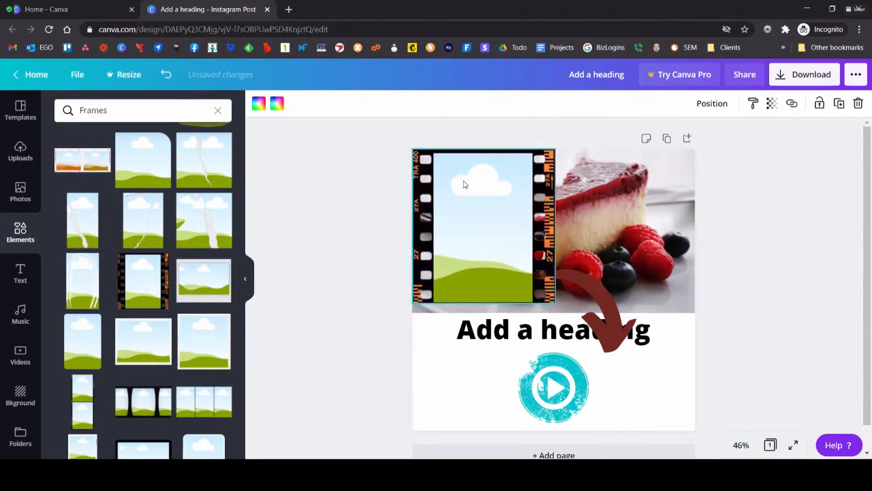
Step: Delete the cheesecake photo, the curved arrow, the heading and the play button icon from the page
click(616, 246)
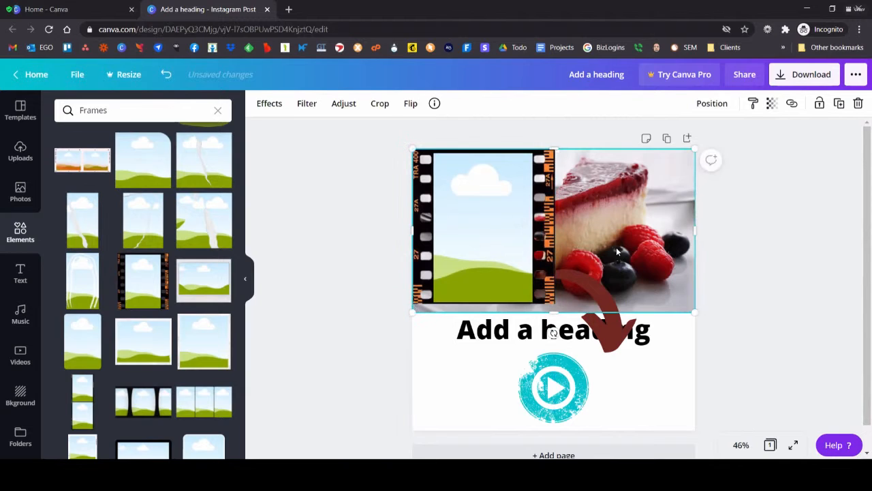
key(Delete)
click(570, 289)
key(Delete)
click(572, 329)
key(Delete)
click(562, 381)
key(Delete)
Step: Enlarge the film strip frame to fill the whole page and center it vertically
click(526, 246)
drag(559, 297, 733, 423)
drag(543, 218, 547, 203)
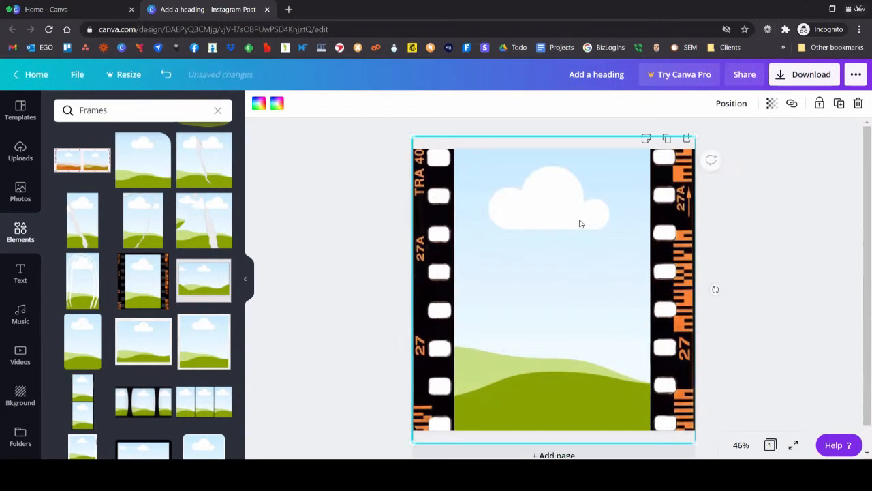
Step: Fill the film strip frame with the berry cheesecake slice photo and shift the photo left so the slice is centered
click(21, 198)
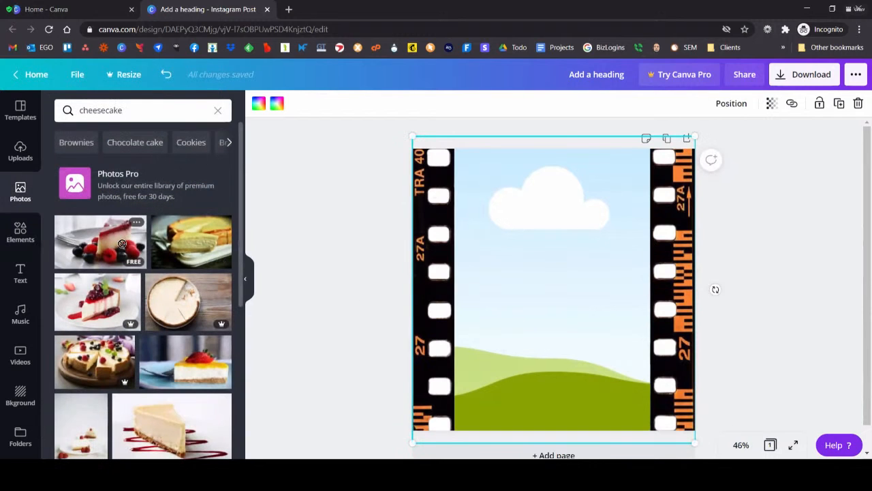
drag(653, 265, 653, 266)
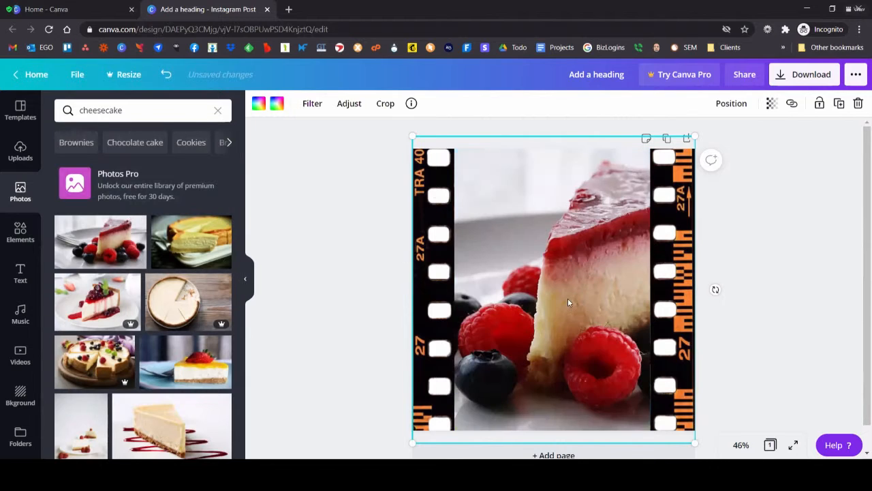
double_click(602, 270)
drag(602, 270, 496, 244)
click(274, 103)
click(356, 223)
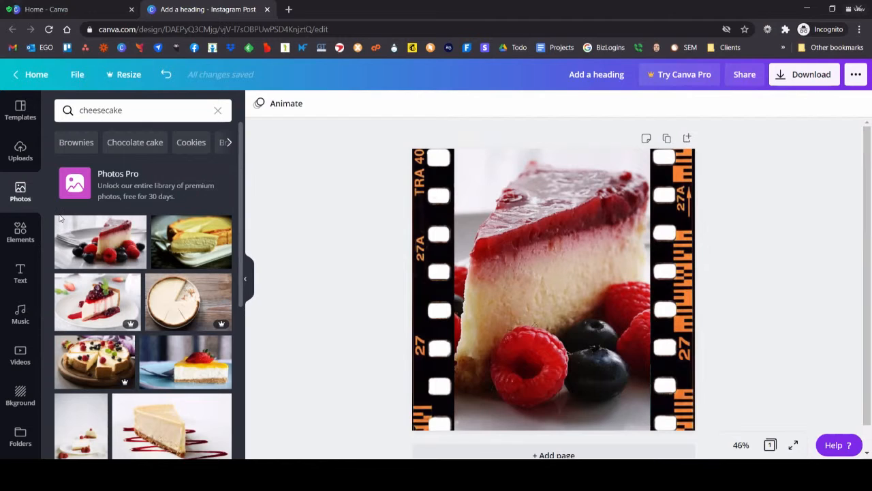
Step: Add a second page with a heading reading "Copper Kettle Farms"
click(599, 453)
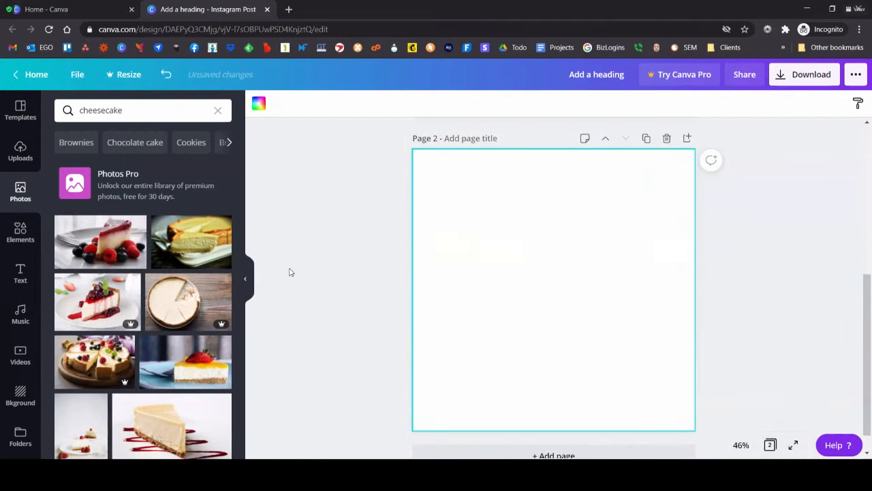
click(24, 272)
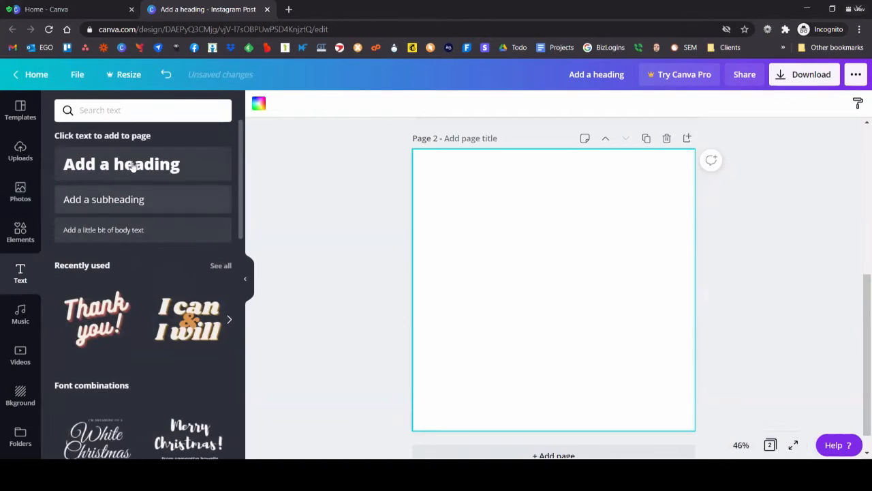
click(146, 167)
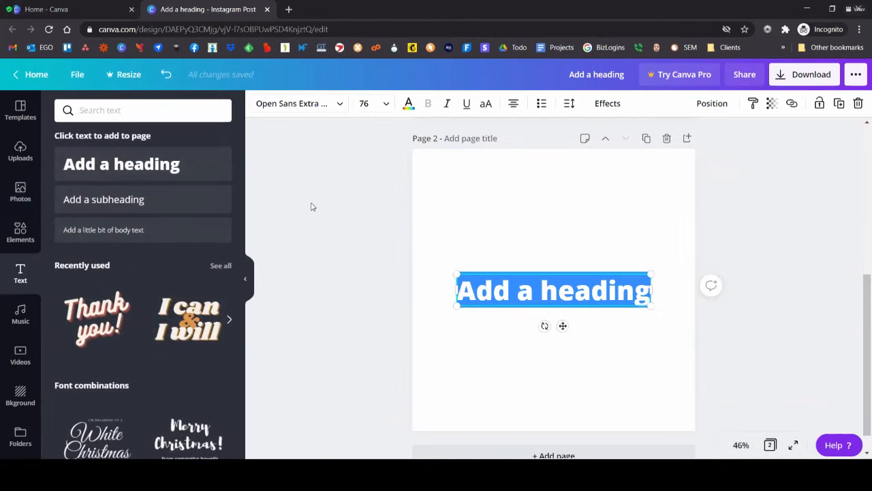
text(Cop)
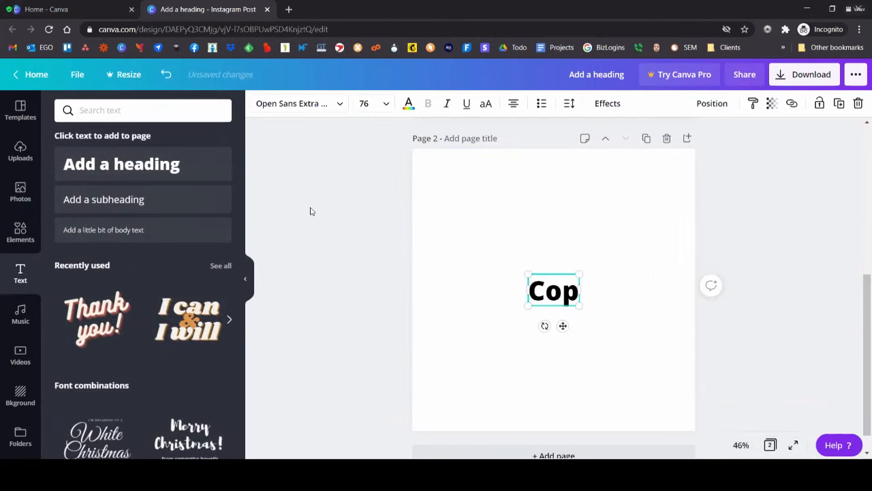
text(per Kettle Farms)
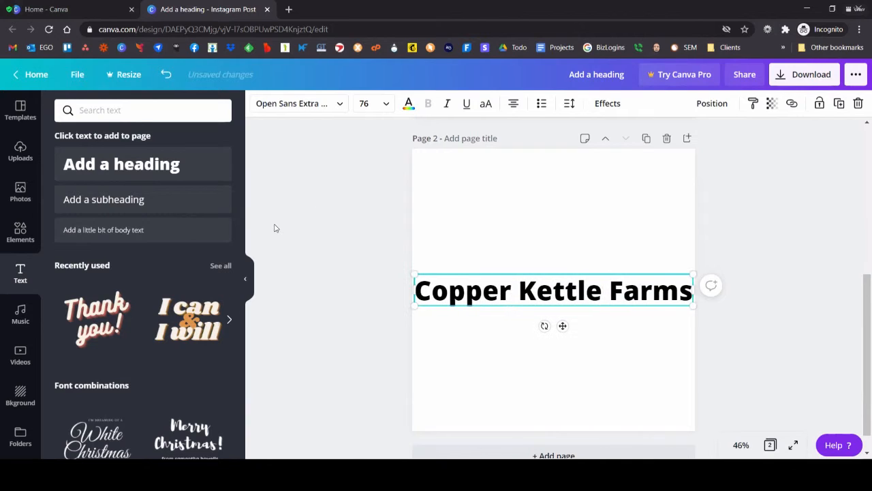
Step: Apply the Curve effect to the "Copper Kettle Farms" heading and move it slightly up the page
click(607, 105)
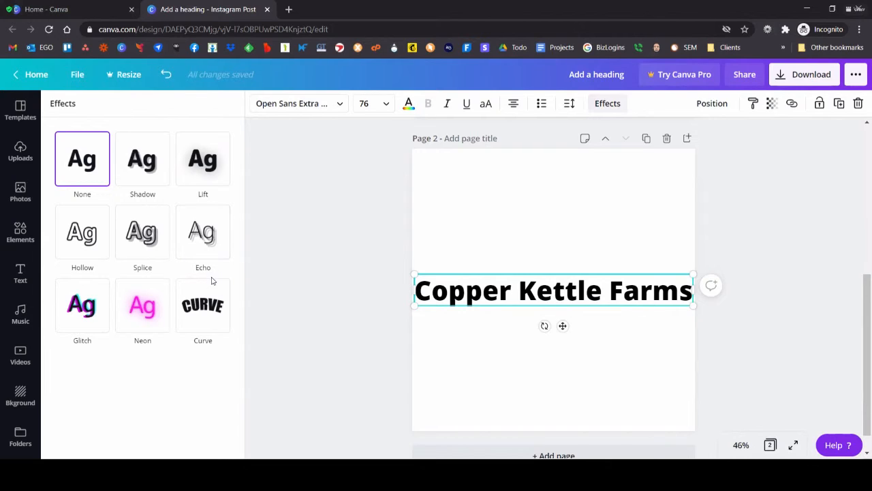
click(202, 309)
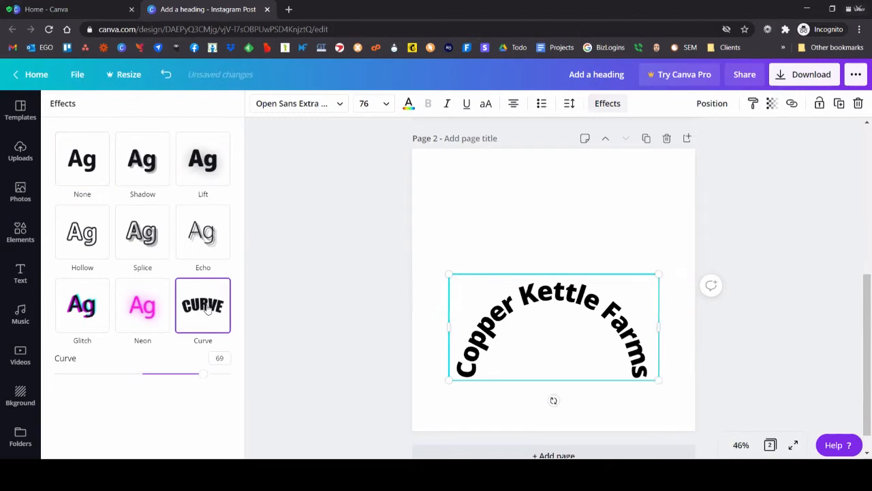
drag(536, 292, 536, 260)
Step: Try the heading's curve at 100, settle on 67, and move the curved heading further up the page
click(219, 358)
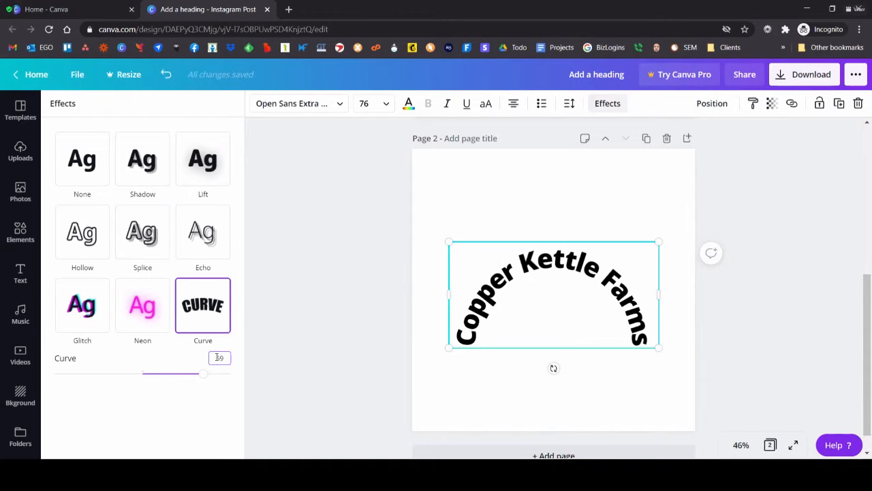
drag(207, 378, 249, 385)
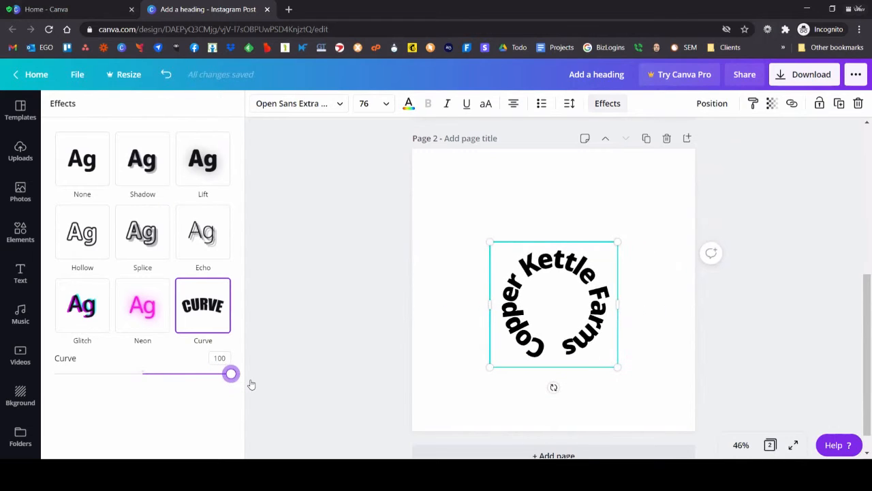
drag(231, 376, 199, 399)
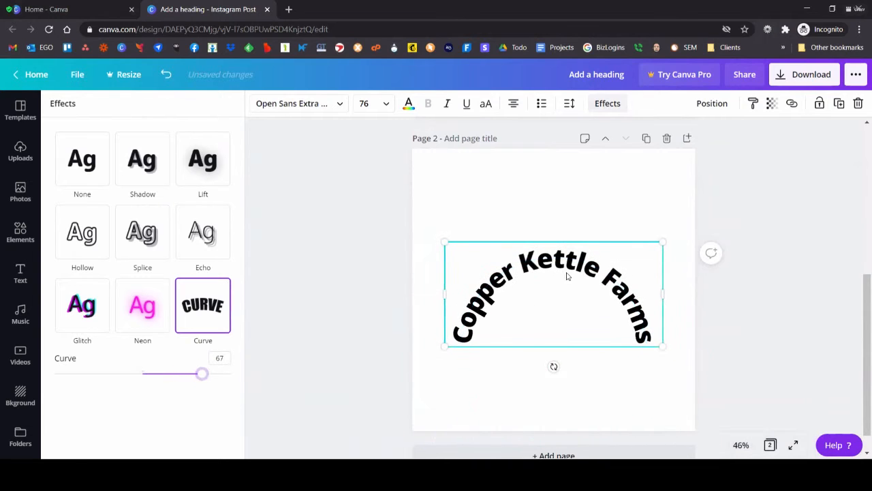
click(567, 275)
click(750, 279)
drag(605, 284, 603, 260)
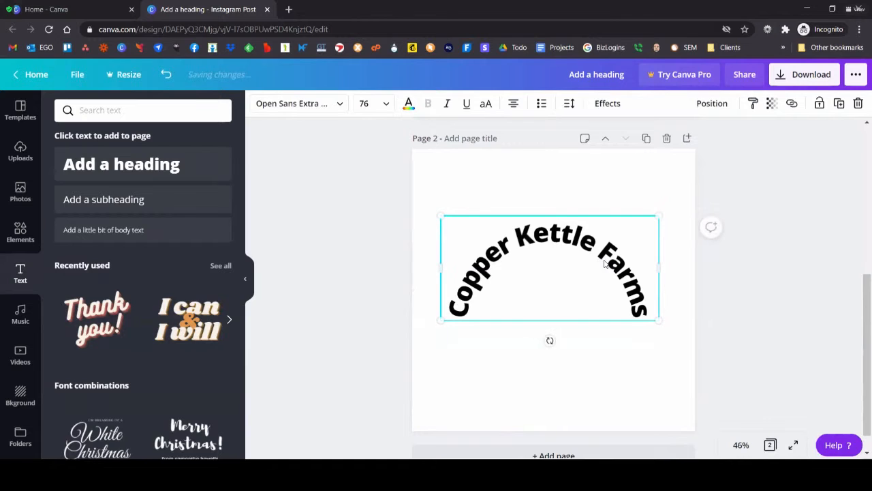
Step: Add a circle shape from the elements and place it beneath the arc of the curved heading
click(20, 192)
click(20, 230)
scroll(174, 234, down, 2)
scroll(173, 232, down, 10)
scroll(167, 222, up, 12)
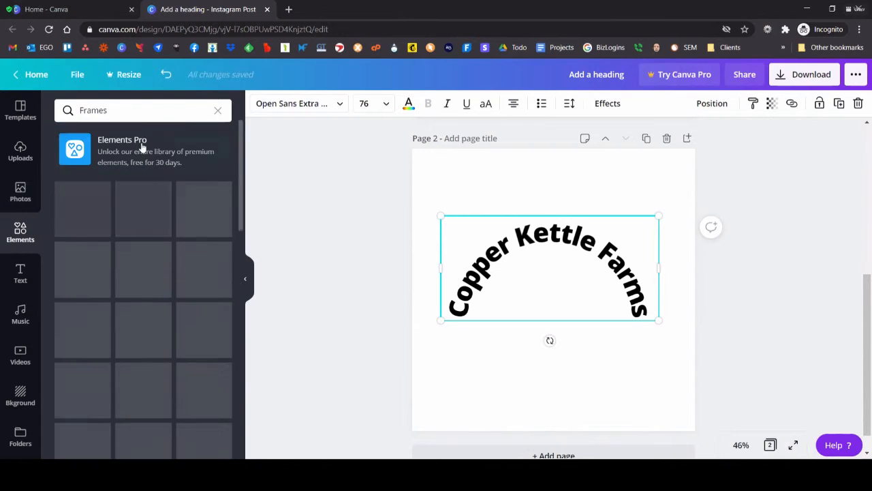
click(218, 112)
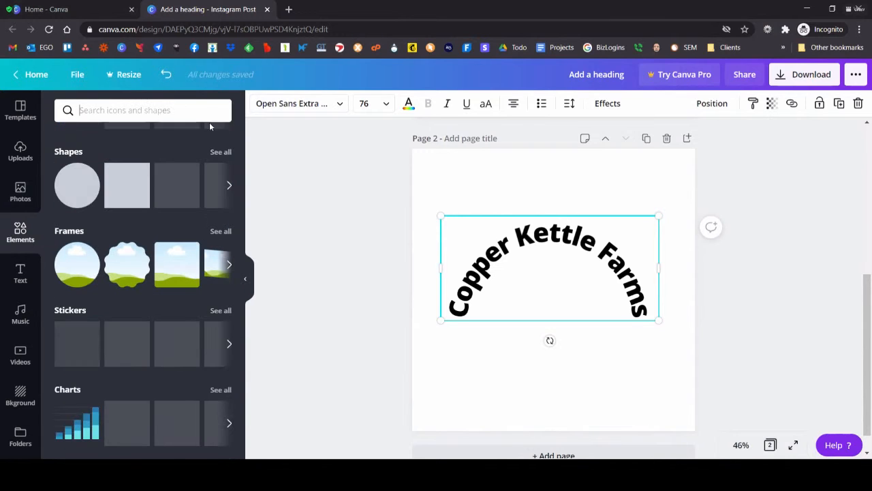
click(77, 185)
drag(568, 289, 564, 320)
mouse_move(552, 235)
mouse_down()
mouse_move(552, 214)
mouse_move(552, 232)
mouse_up()
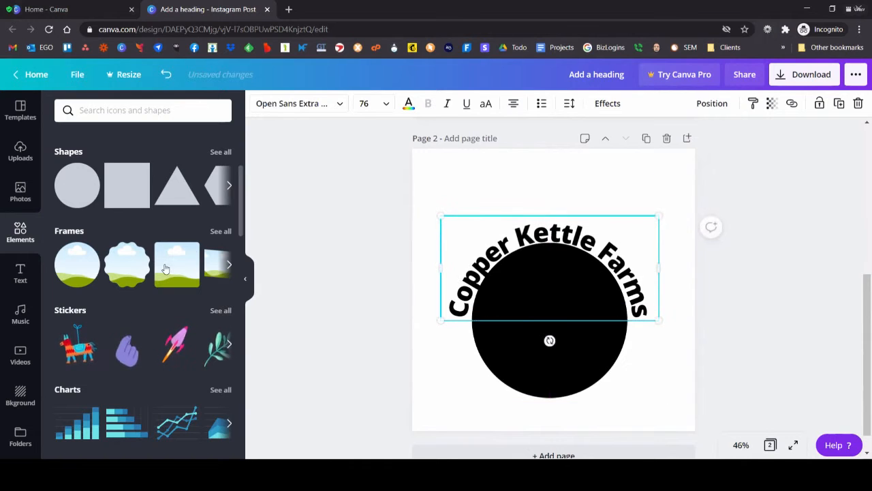
Step: Set the heading's curve to 72 and nudge the heading down toward the black circle
click(608, 103)
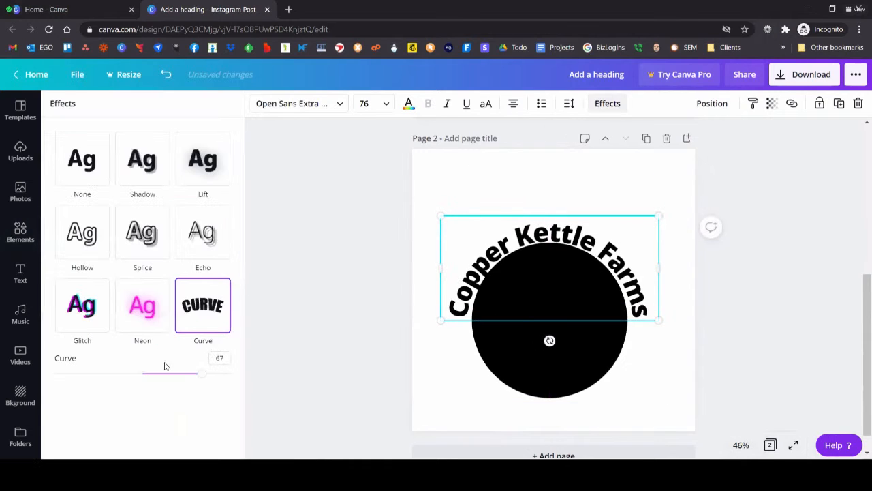
drag(202, 376, 206, 374)
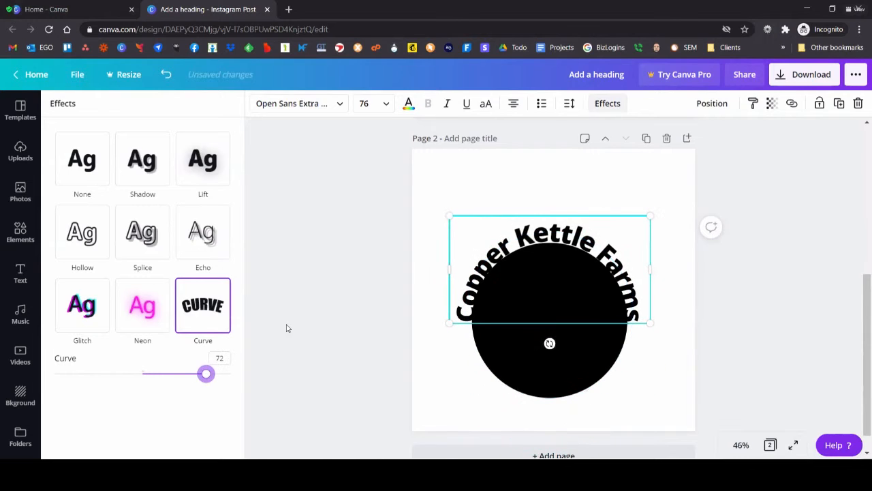
drag(561, 236, 560, 239)
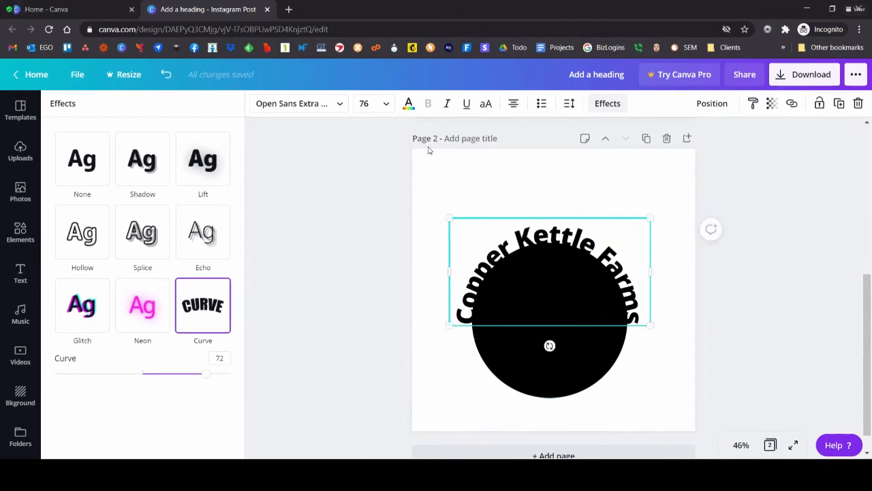
Step: Color the curved heading turquoise using the default colors
click(409, 103)
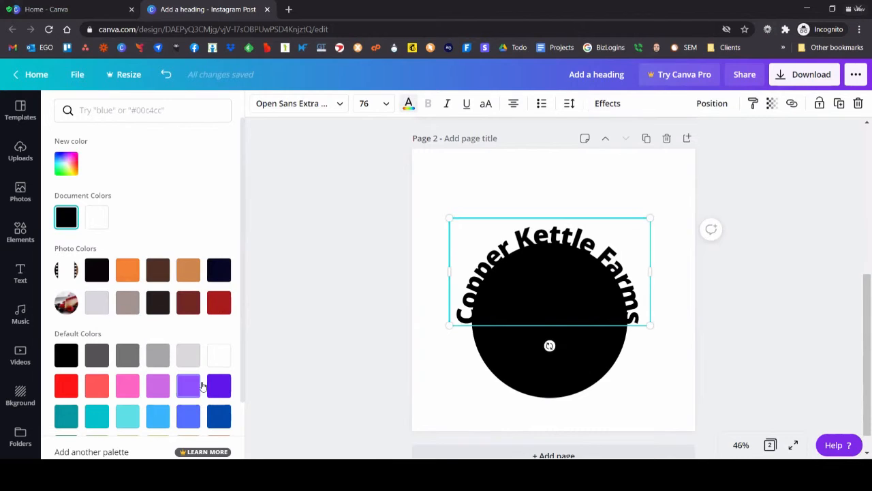
click(96, 416)
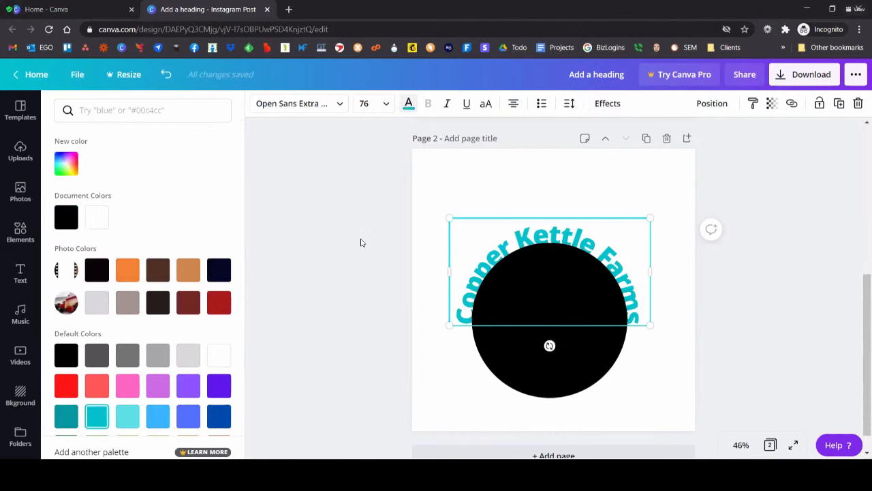
click(20, 232)
click(742, 332)
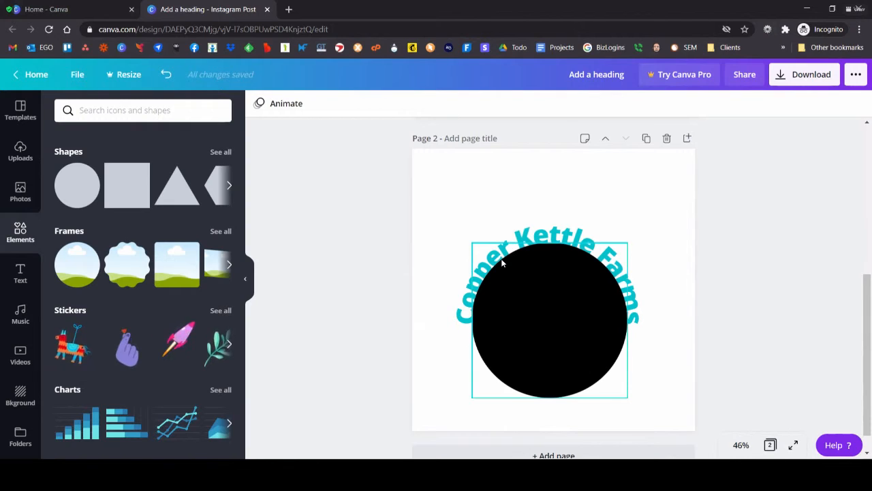
Step: Bring the curved heading forward in front of the black circle, trying the backward order in between
click(559, 228)
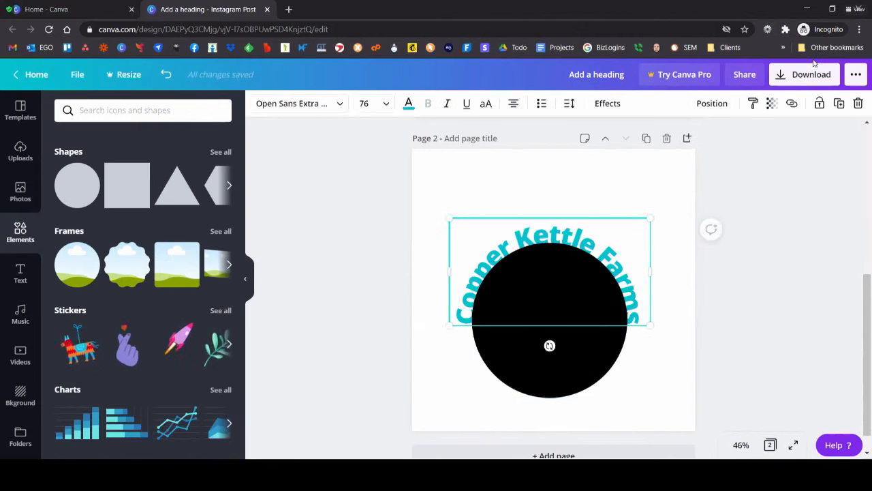
click(716, 103)
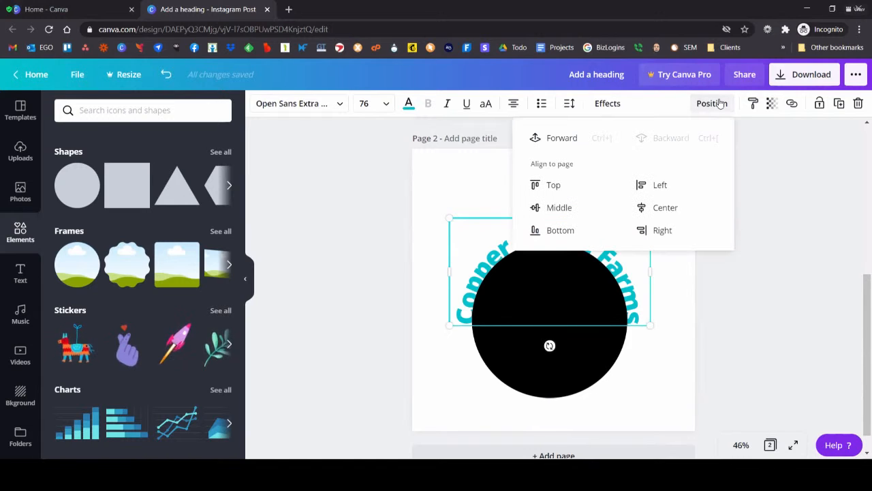
click(554, 139)
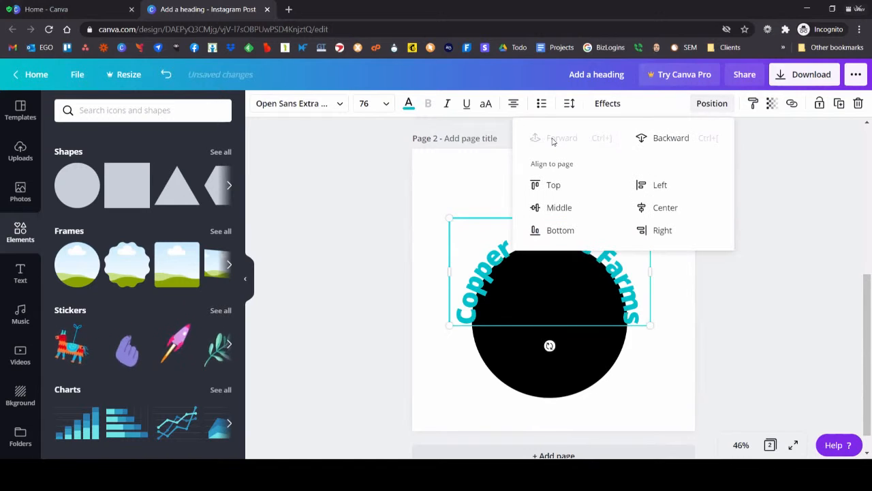
click(651, 140)
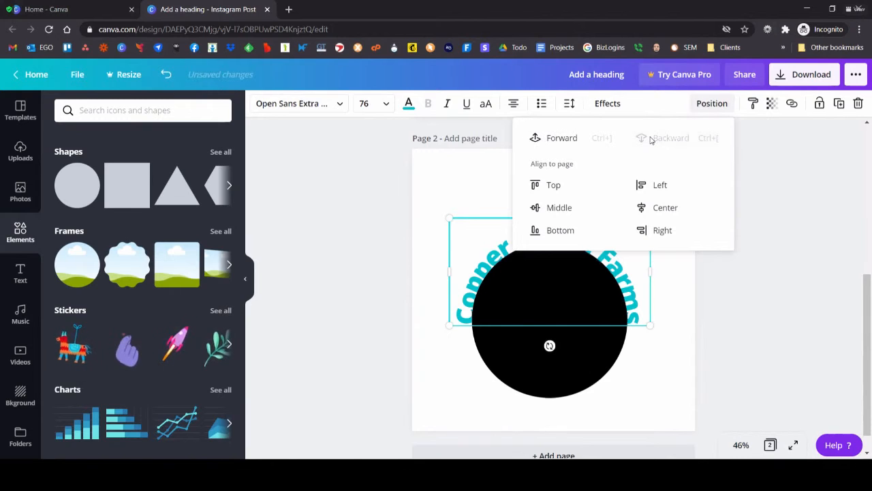
click(548, 145)
click(385, 254)
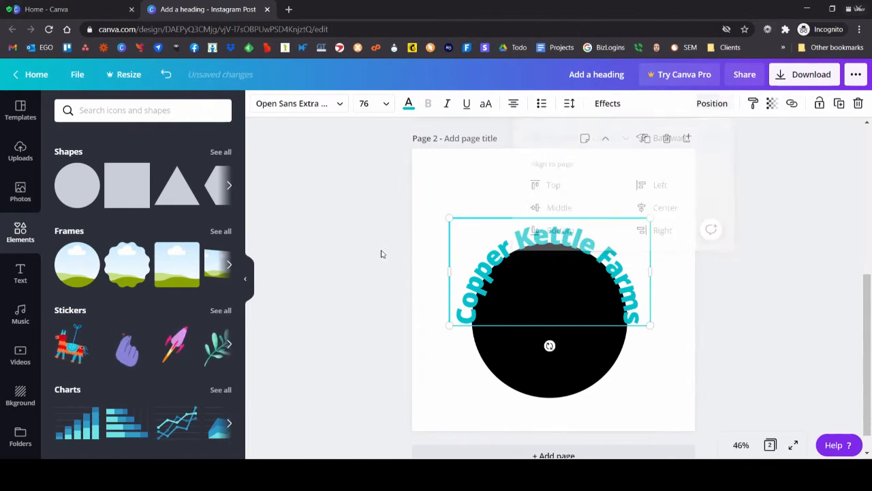
Step: Set the heading's curve to 68 and position the heading around the upper edge of the black circle
click(508, 252)
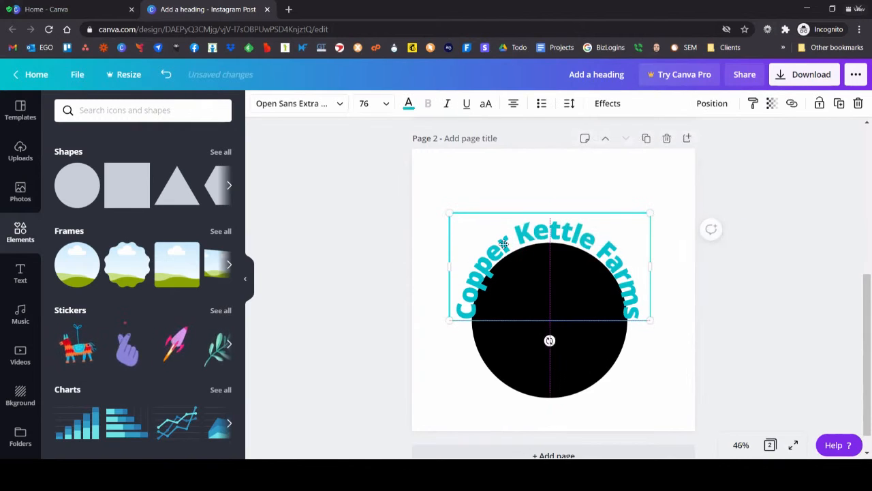
drag(507, 252, 501, 247)
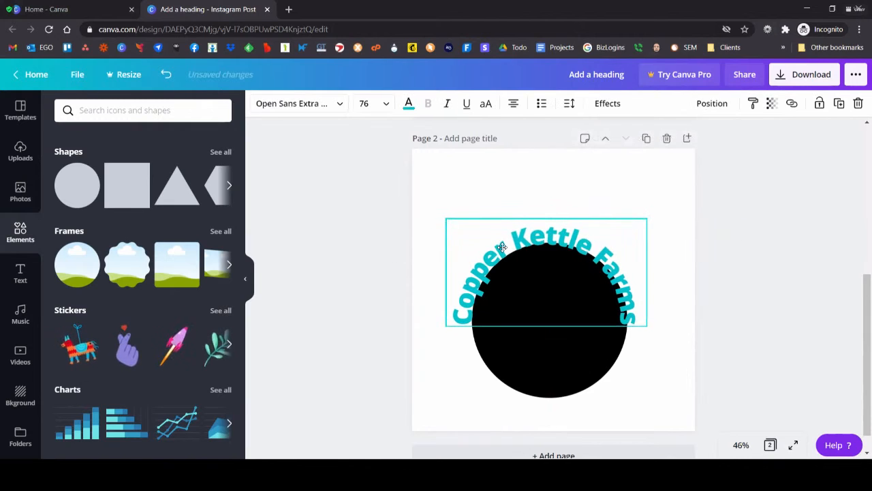
click(604, 104)
drag(201, 377, 203, 379)
drag(204, 379, 202, 374)
drag(545, 247, 551, 235)
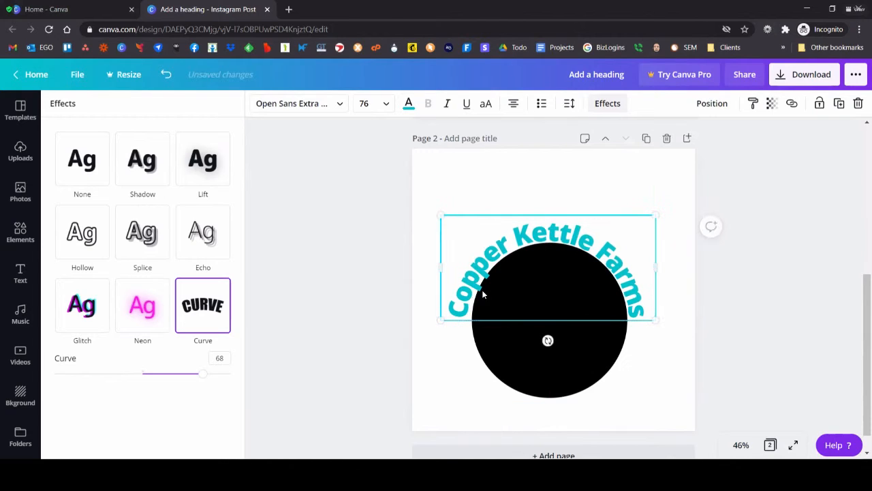
Step: Send the curved heading backward behind the black circle, leaving its text unedited
double_click(497, 282)
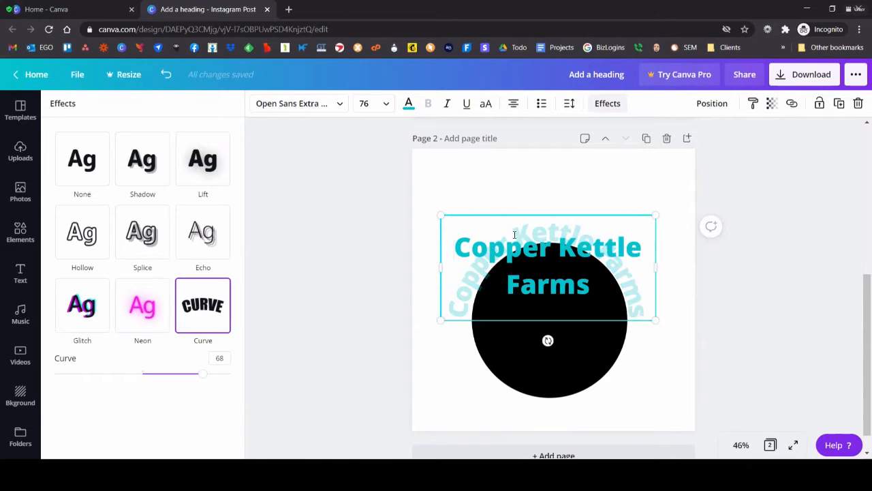
click(517, 168)
click(494, 177)
click(518, 233)
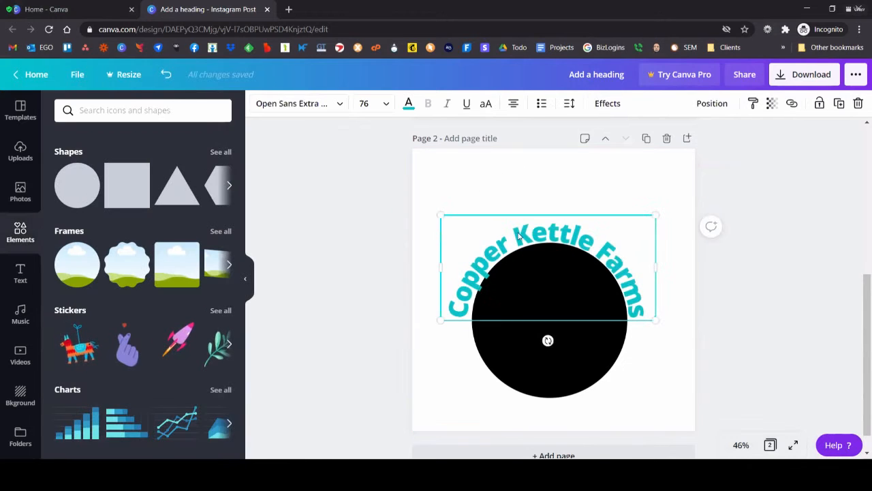
click(712, 103)
click(671, 137)
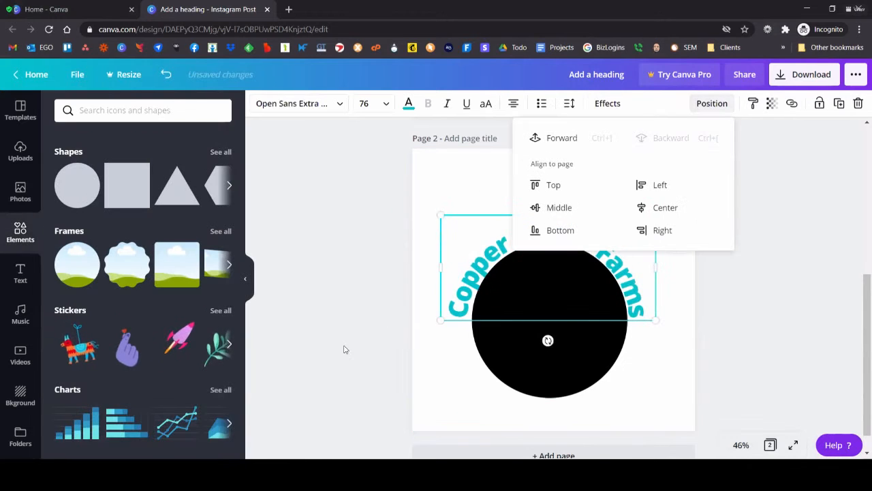
click(344, 349)
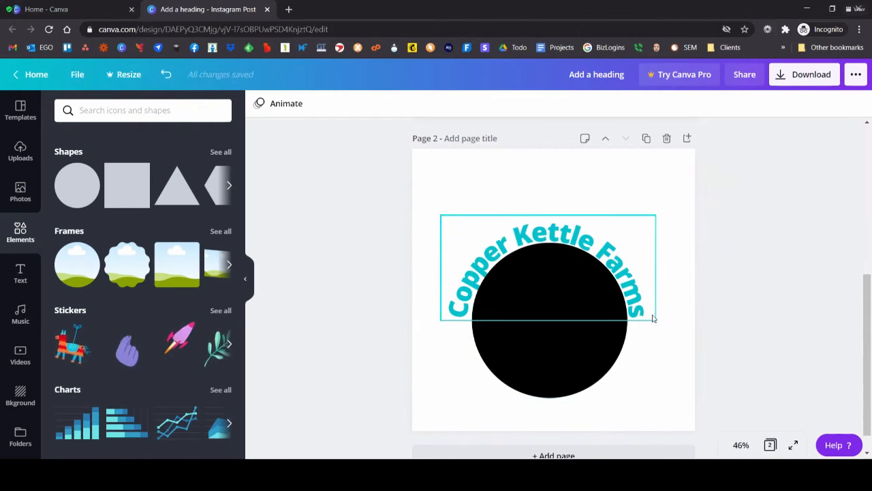
Step: Add a circular photo frame and place it exactly over the black circle
click(564, 318)
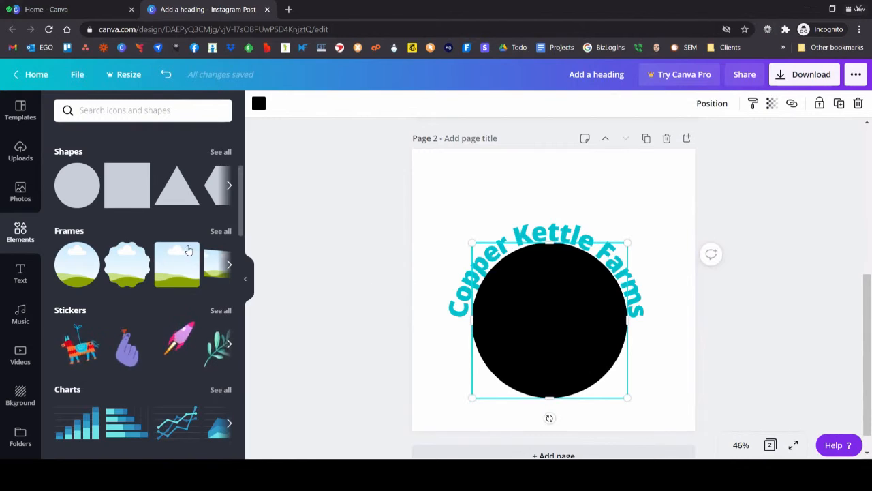
click(77, 265)
drag(589, 277, 580, 298)
Step: Add the uploaded "May 2020 Garden Tour" image to the page, enlarge it and move it above the circular frame
click(21, 191)
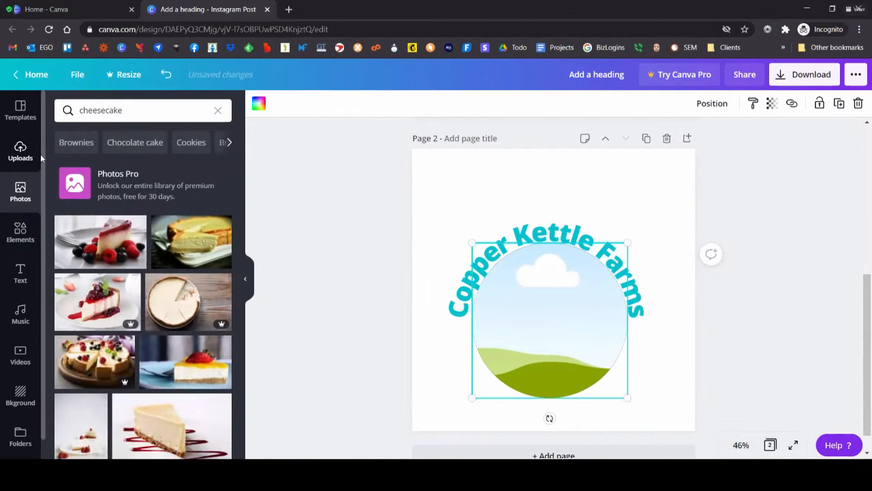
click(24, 152)
click(75, 138)
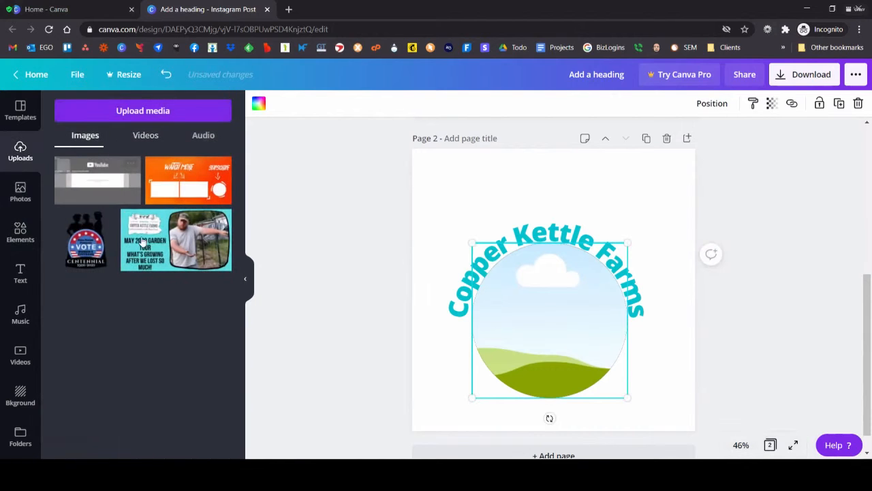
drag(181, 241, 404, 292)
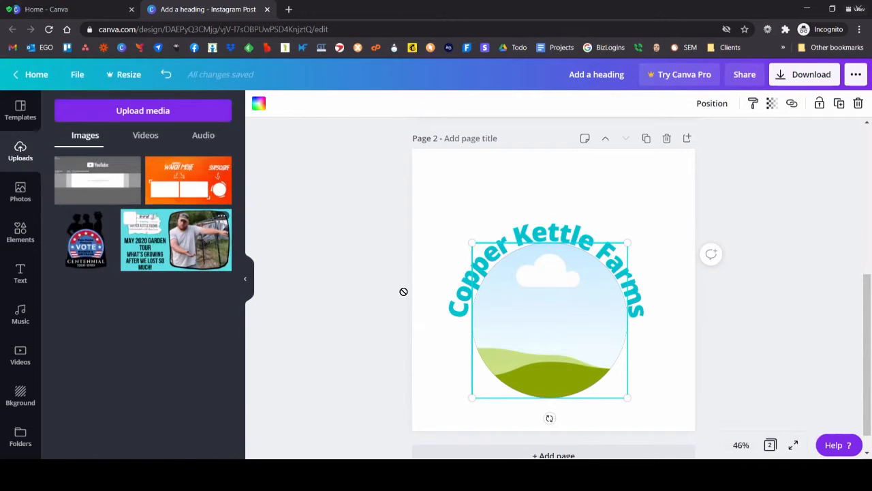
click(156, 252)
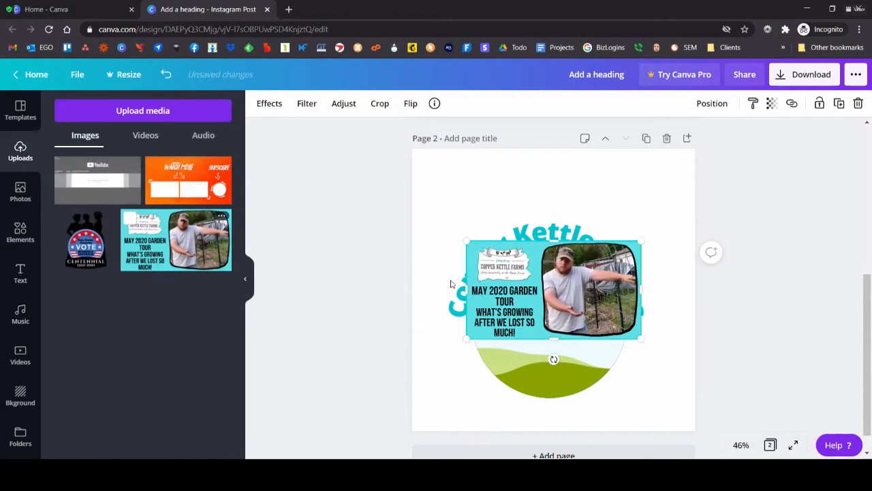
drag(468, 339, 416, 374)
drag(519, 313, 538, 220)
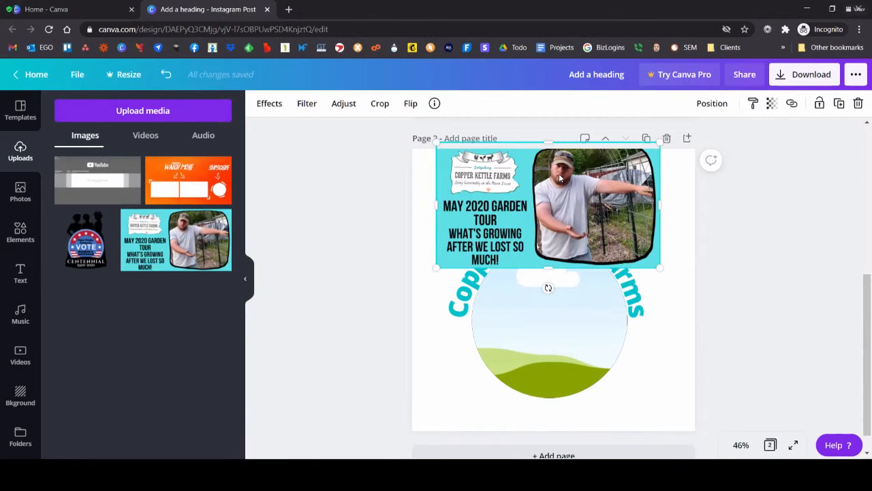
Step: Fill the circular frame with the garden tour image and shift the framed image slightly down and to the right
drag(594, 175, 568, 295)
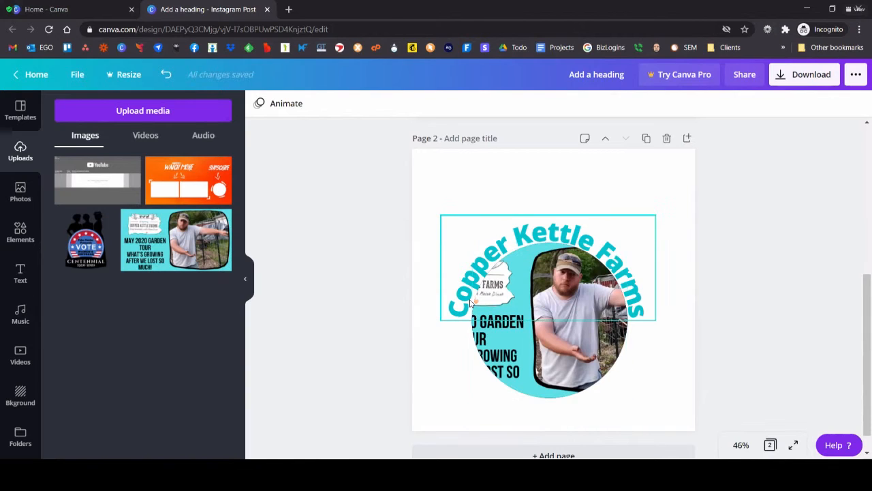
drag(527, 384, 543, 393)
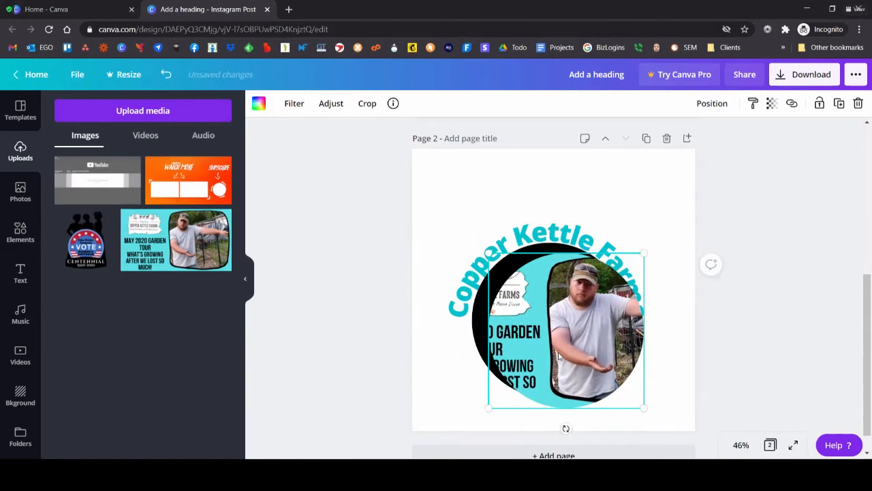
Step: Undo the frame's shift, and enlarge and reposition the garden tour image inside the circle so the man fills it
key(ctrl+z)
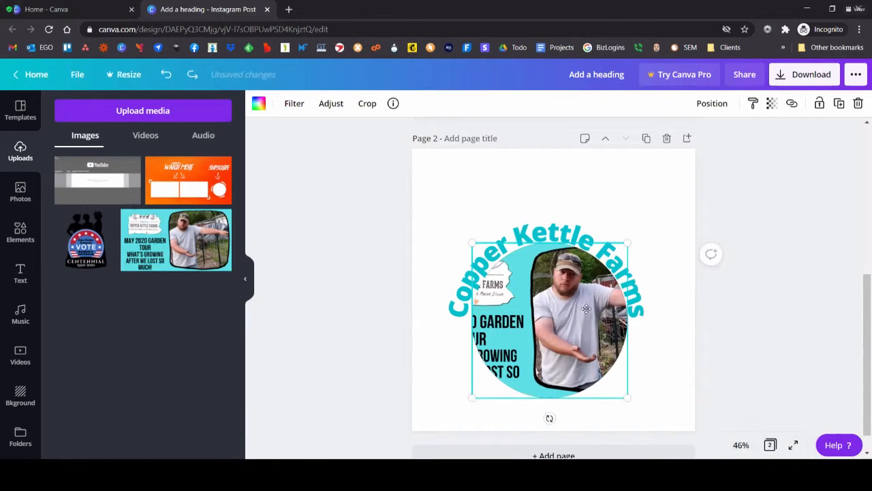
double_click(587, 309)
drag(415, 251, 327, 189)
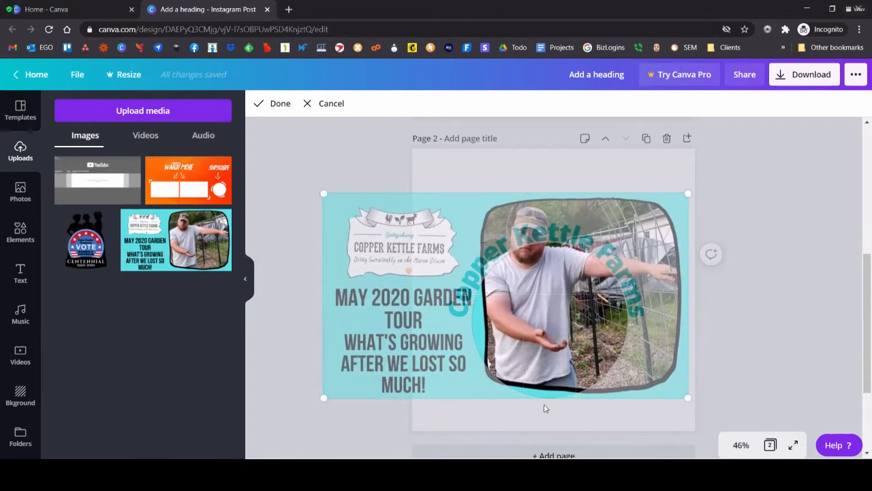
drag(573, 300, 558, 346)
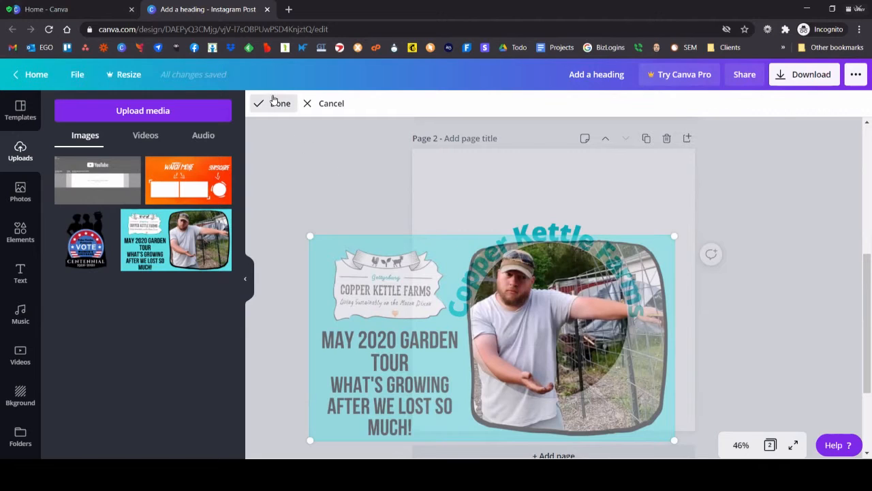
click(274, 103)
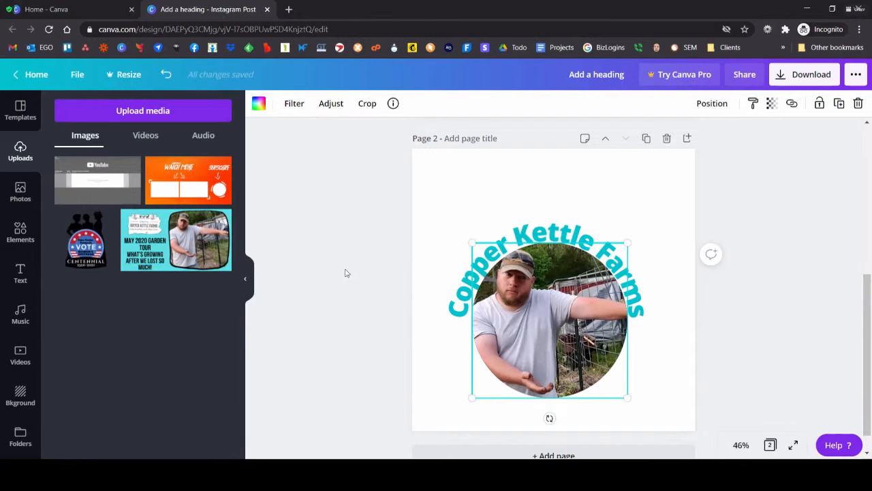
Step: Add the uploaded garden tour image again, enlarge it and place it over the upper part of page 2, undoing its drop into the frame
click(140, 231)
drag(471, 337, 346, 447)
drag(470, 320, 458, 264)
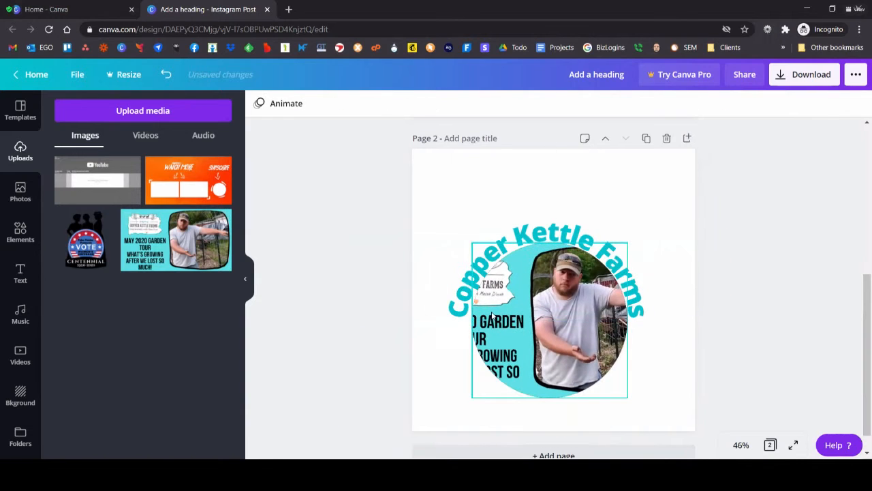
key(ctrl+z)
drag(444, 278, 535, 178)
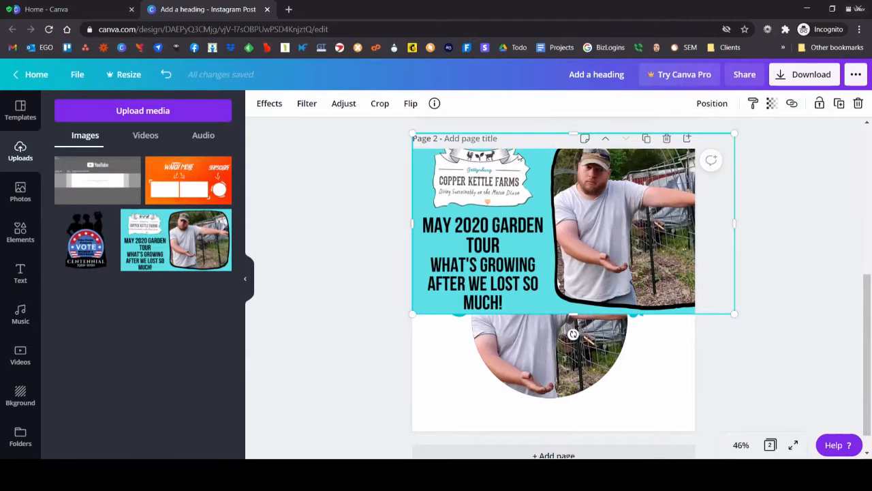
Step: Search the elements for "ribbon" and add the premium white curved banner with shaded folded ends to page 2
click(22, 232)
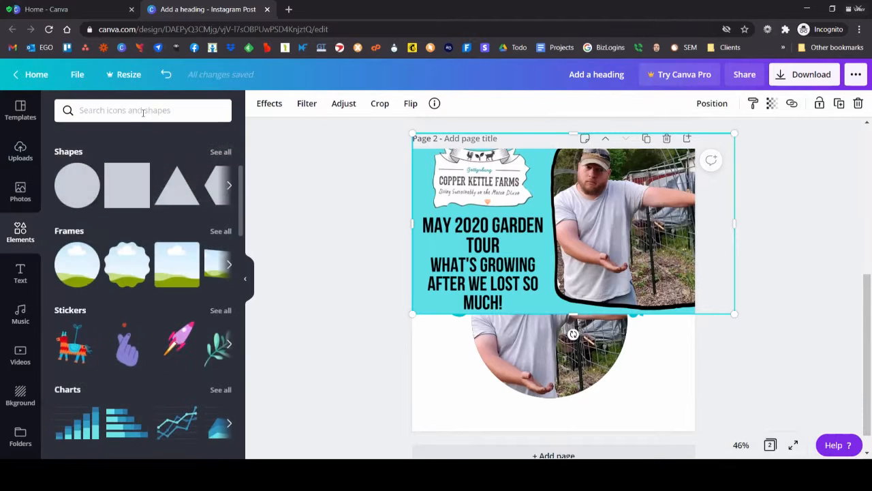
click(140, 110)
text(rib)
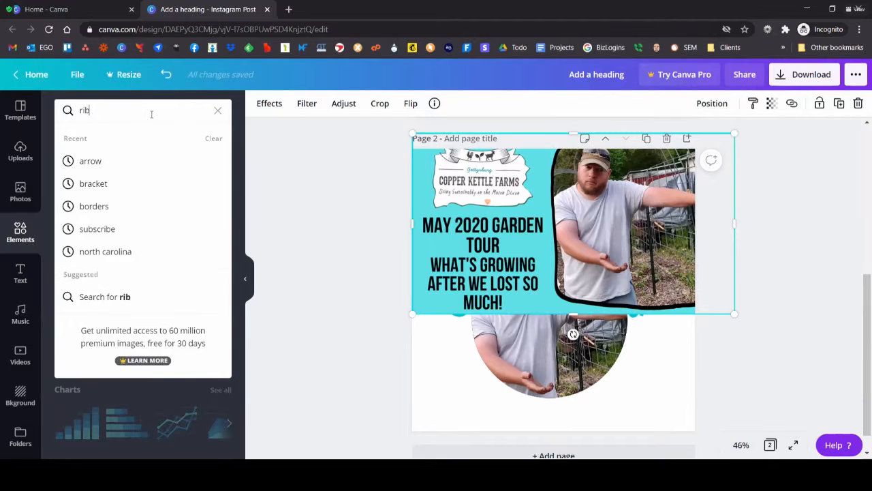
text(bon)
key(Return)
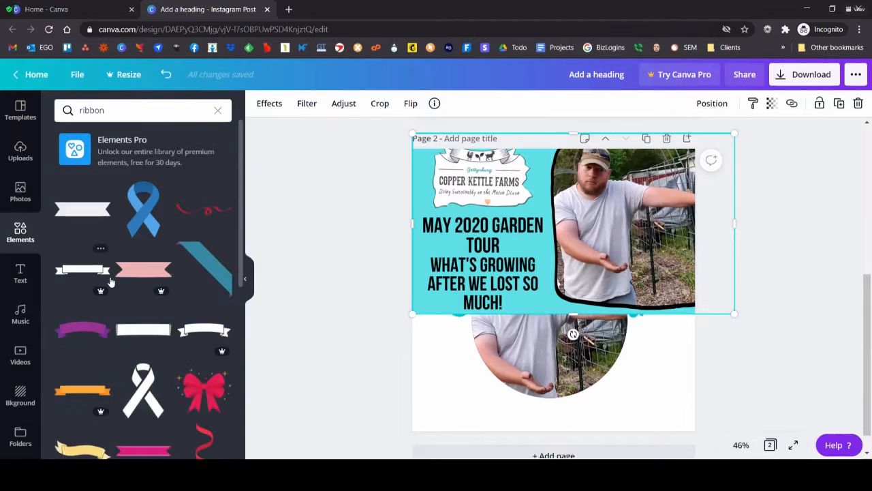
scroll(106, 290, down, 2)
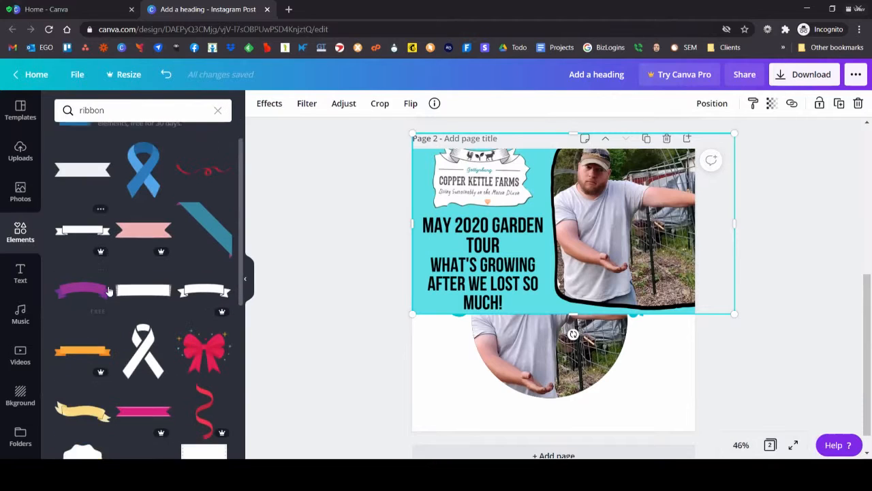
scroll(108, 291, down, 4)
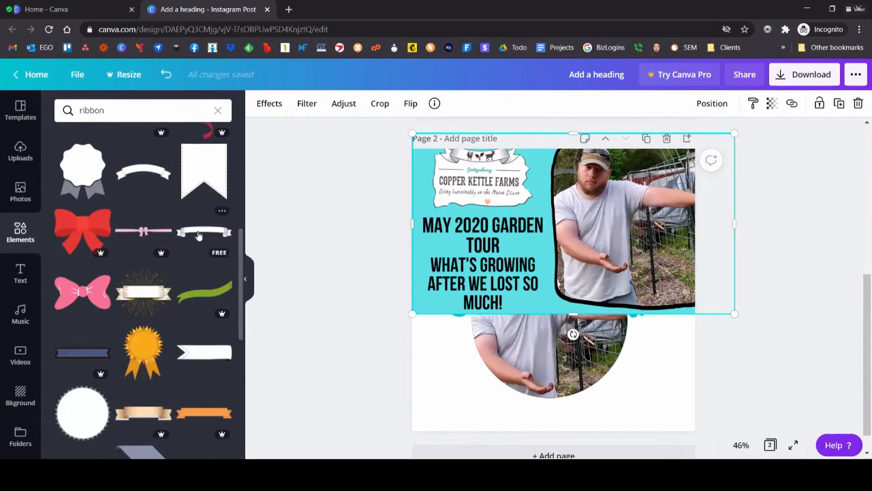
scroll(203, 229, down, 4)
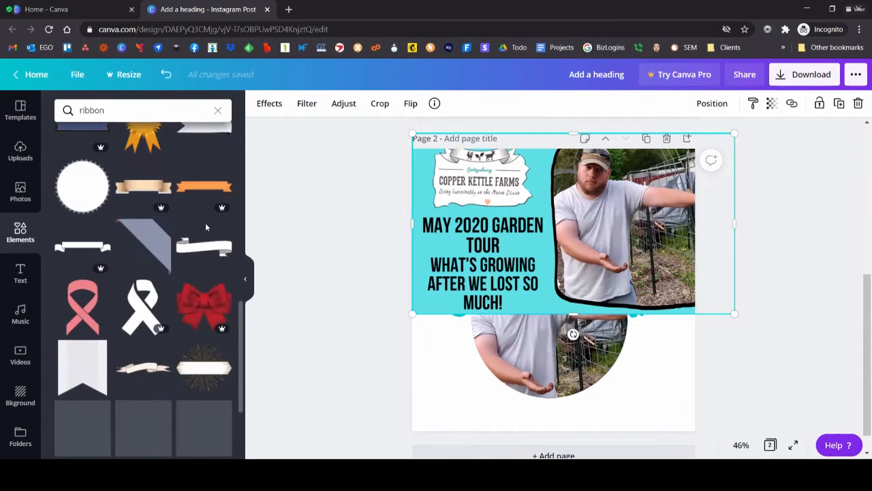
scroll(204, 228, down, 3)
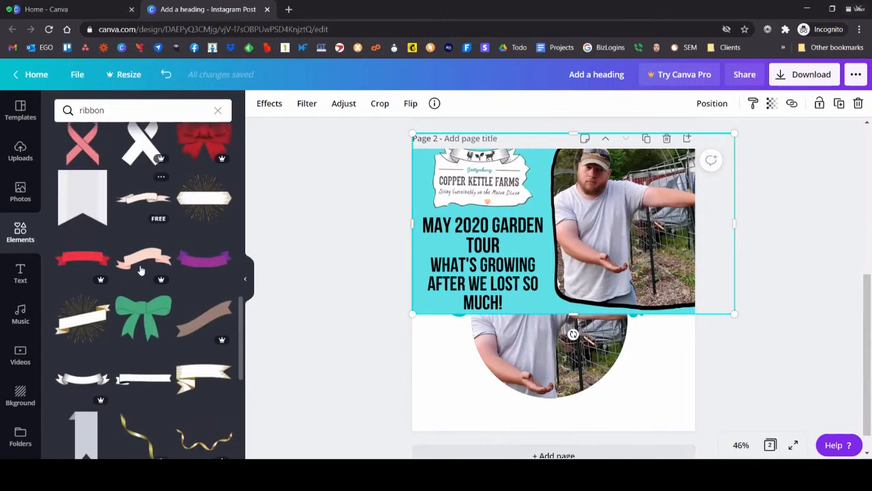
scroll(139, 270, down, 1)
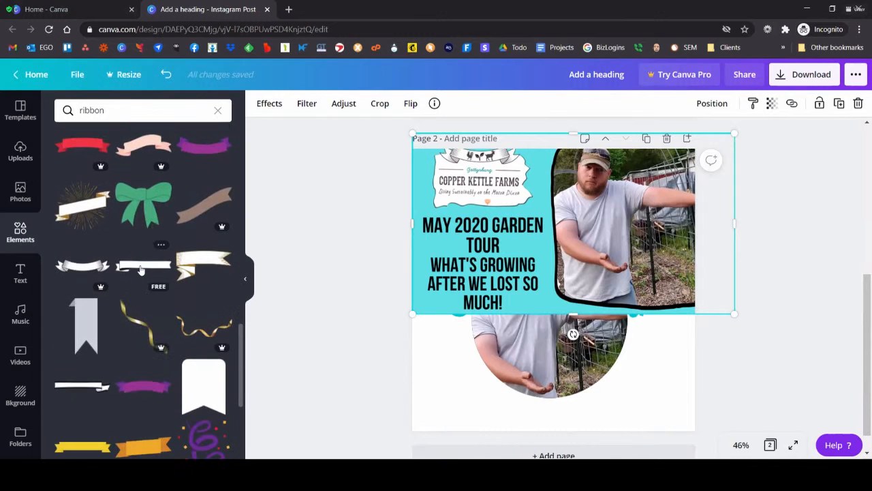
click(75, 271)
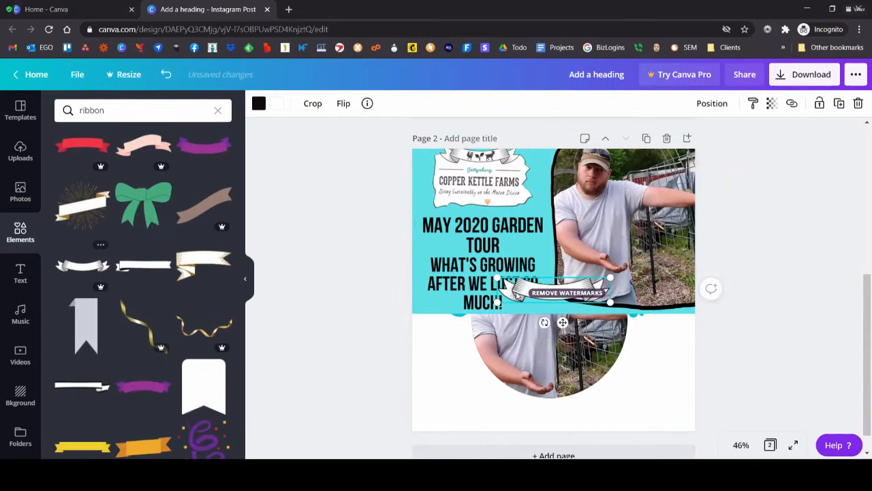
Step: Move the ribbon over the lower part of the circular photo, enlarge it to nearly the page width and centre it
drag(515, 328, 503, 397)
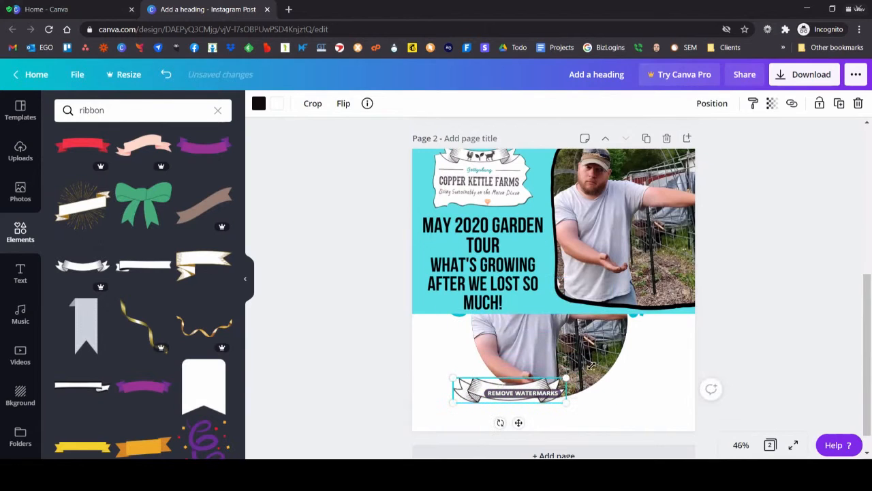
drag(565, 377, 688, 321)
drag(647, 380, 627, 380)
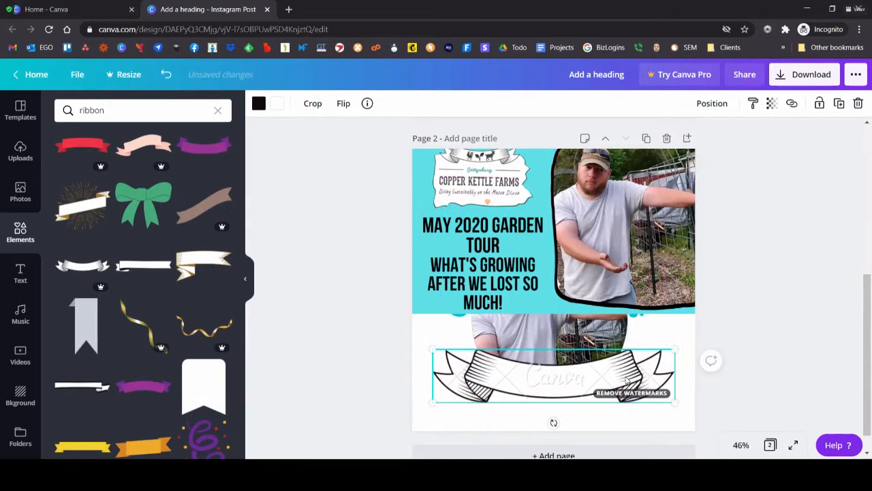
Step: Check the download options for the charge on the premium ribbon and close them
click(805, 74)
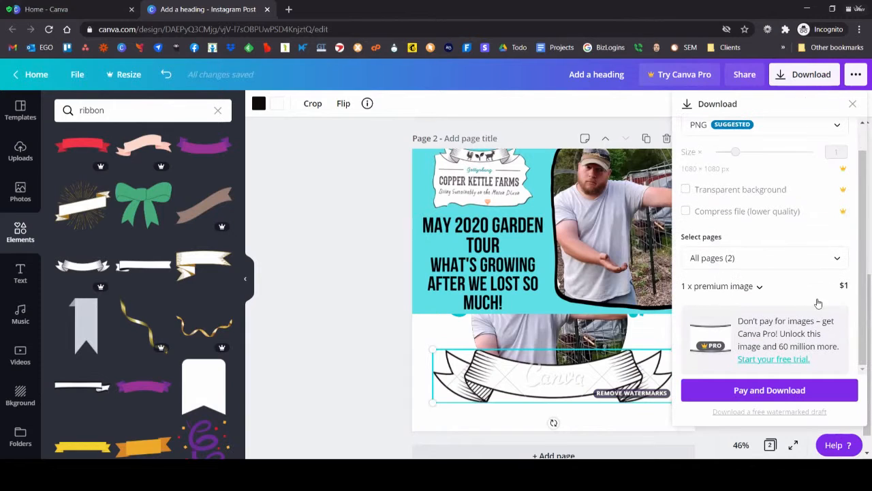
key(Escape)
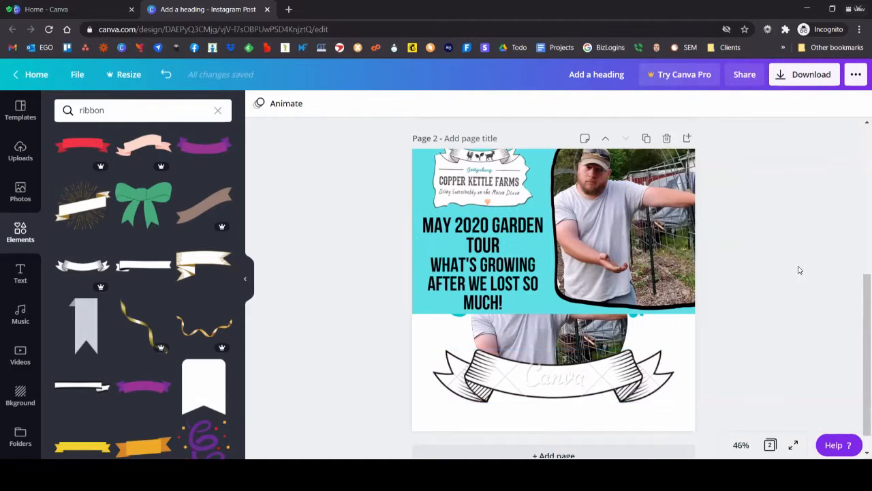
Step: Delete the ribbon and the large garden tour image from page 2, keeping the circular photo and curved heading
click(551, 361)
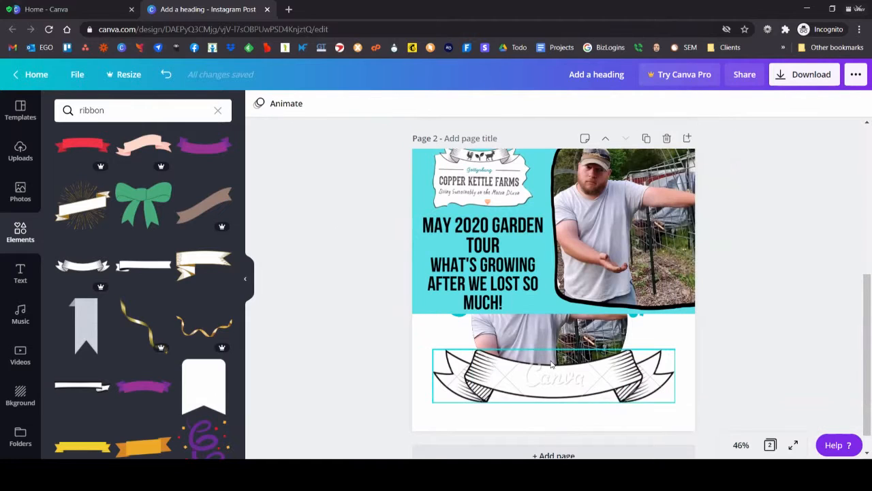
key(Delete)
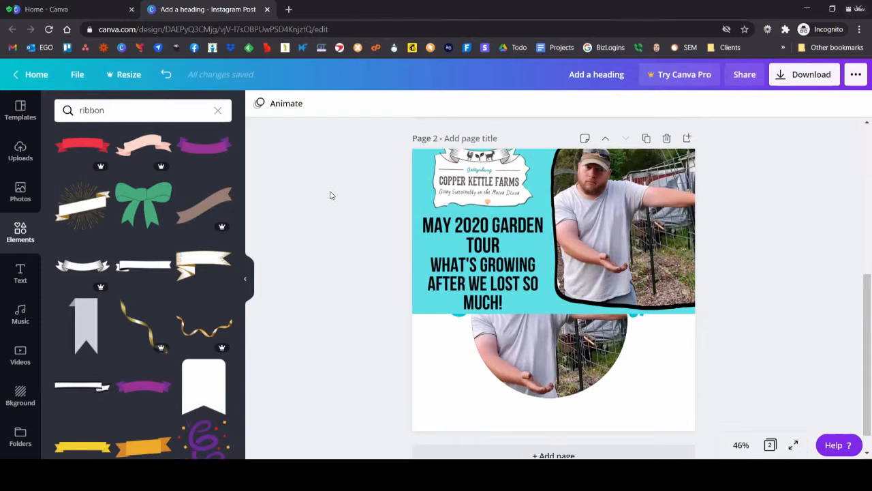
click(462, 176)
key(Delete)
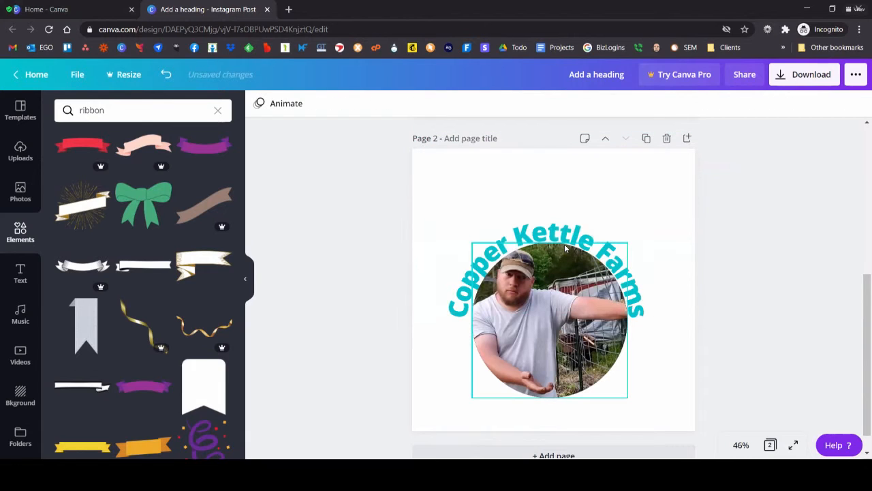
Step: Replace the "Copper Kettle Farms" heading's curve with a Shadow effect in black at transparency 100
click(541, 194)
click(547, 215)
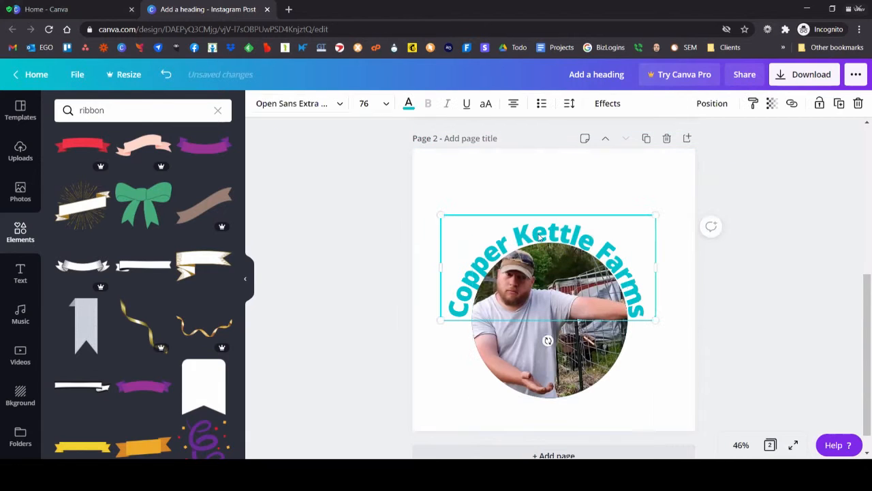
click(608, 103)
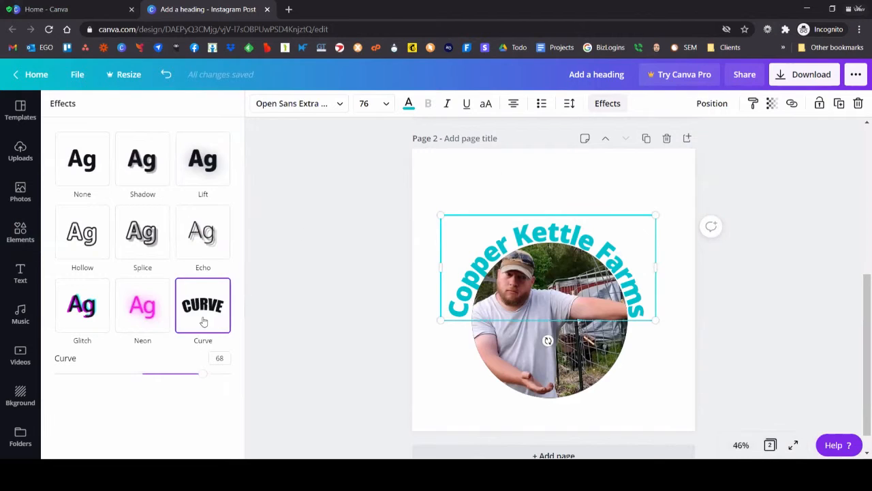
click(135, 168)
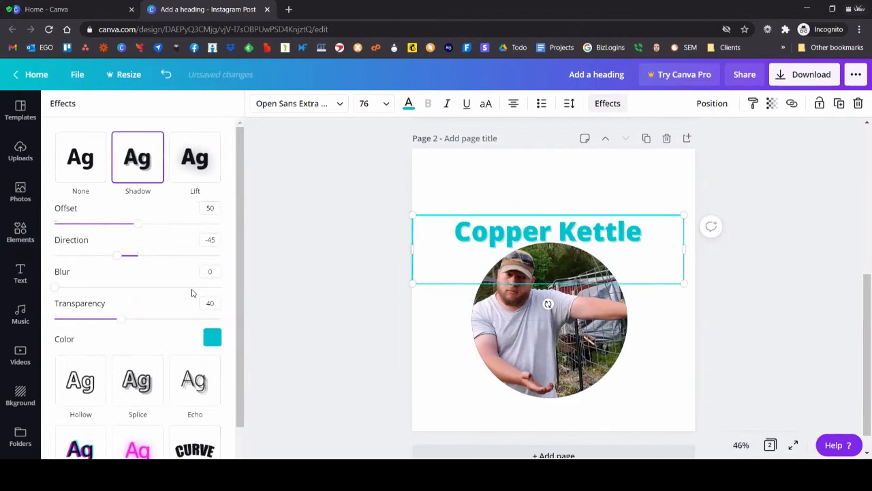
click(212, 336)
click(63, 223)
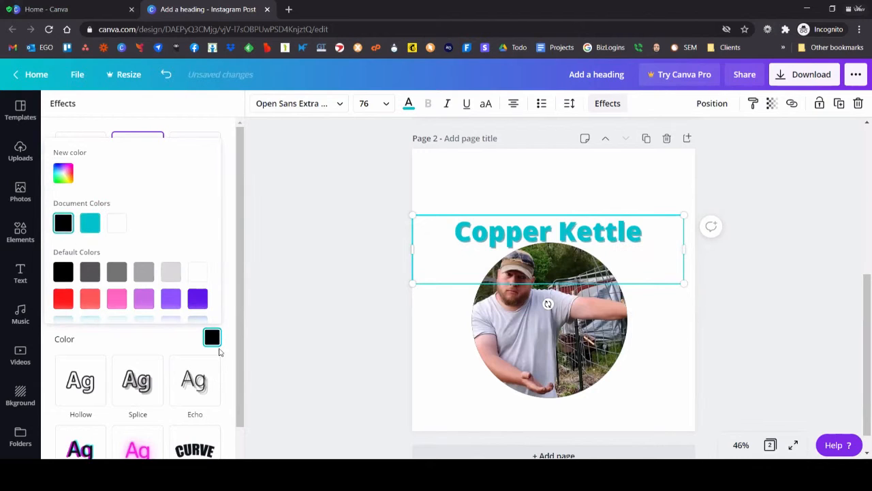
click(231, 230)
drag(117, 324, 325, 347)
Step: Bring the "Copper Kettle Farms" heading in front of the circular photo and move it down across the photo's middle
drag(612, 244, 618, 271)
click(713, 103)
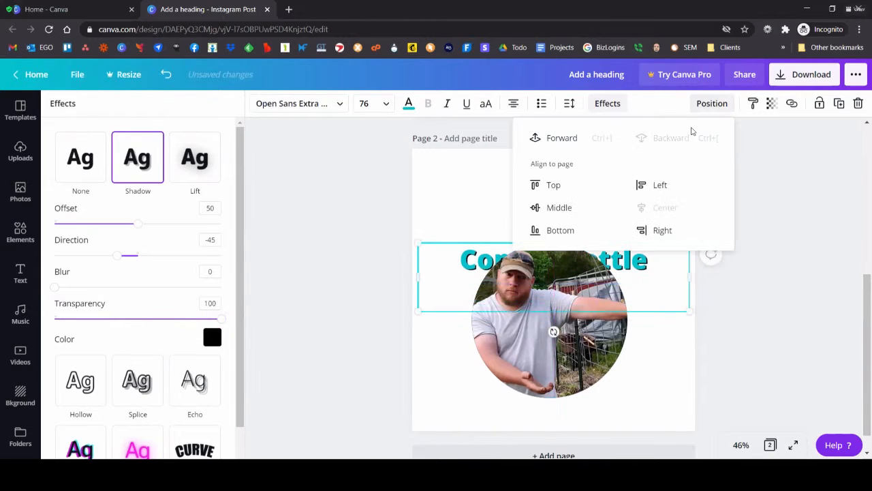
click(532, 138)
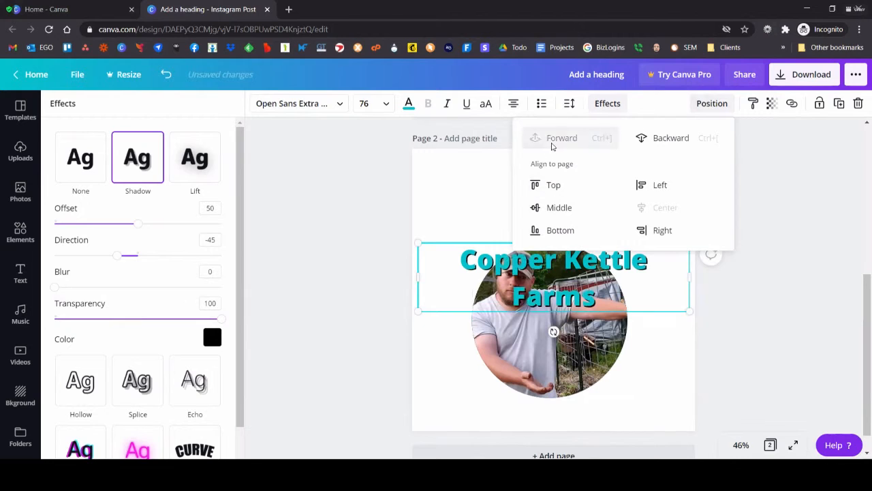
click(630, 261)
drag(631, 262, 628, 311)
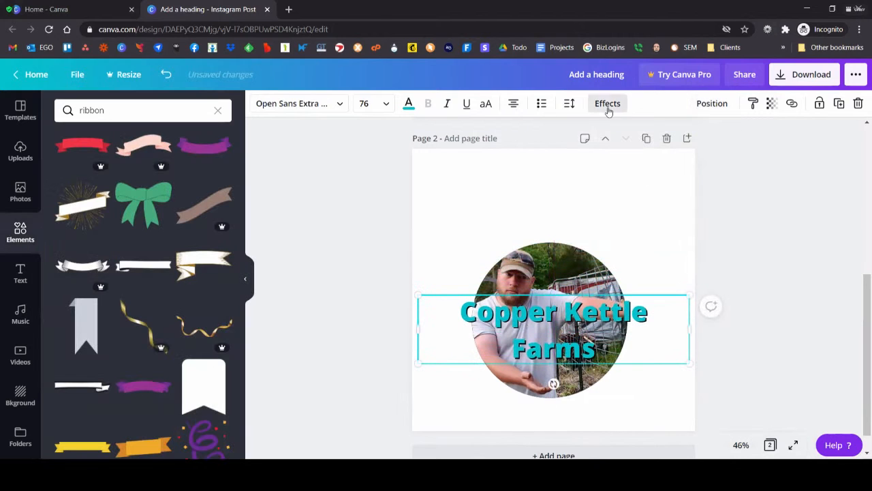
Step: Reset the heading's effect to None and reapply Shadow in black with transparency 91
click(608, 103)
click(75, 160)
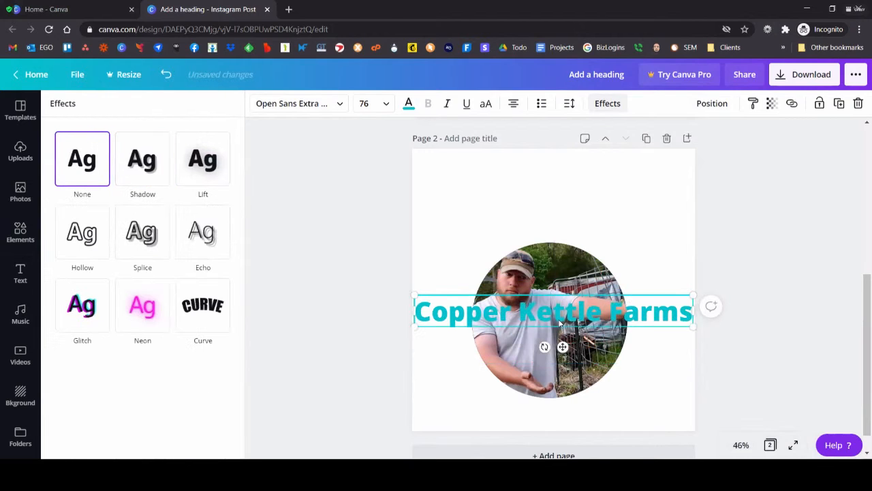
click(136, 176)
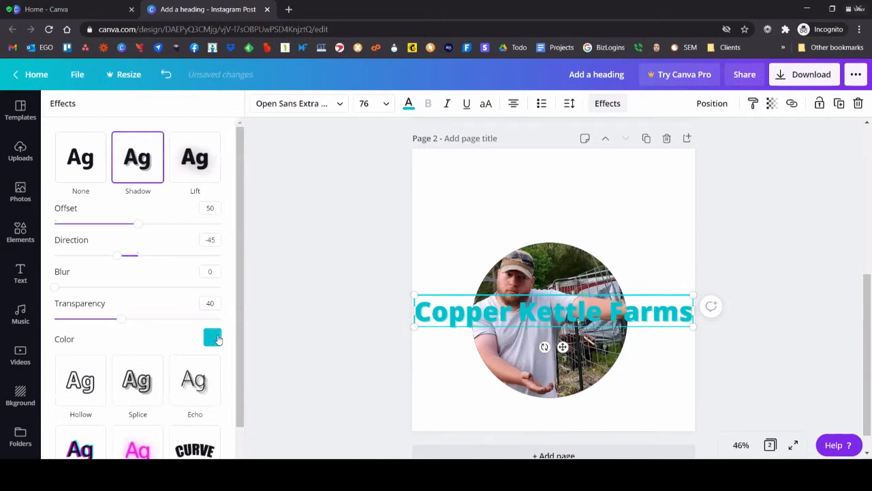
click(212, 339)
click(63, 222)
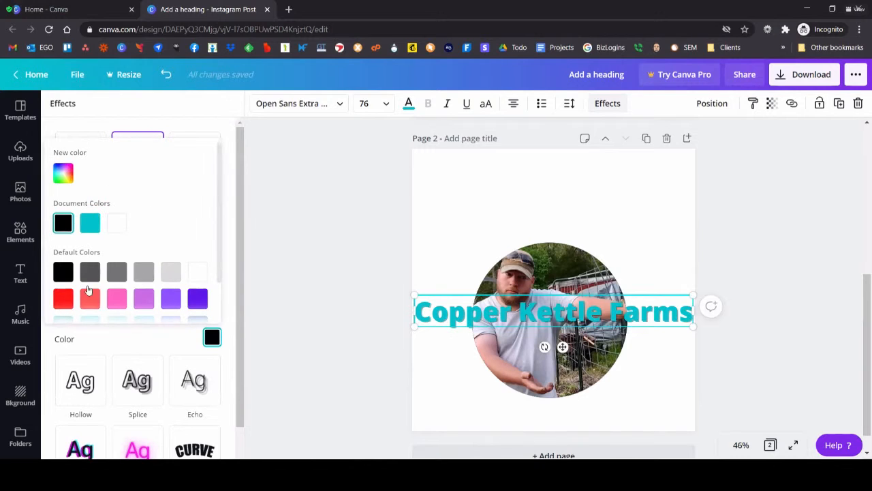
click(283, 248)
drag(120, 319, 210, 322)
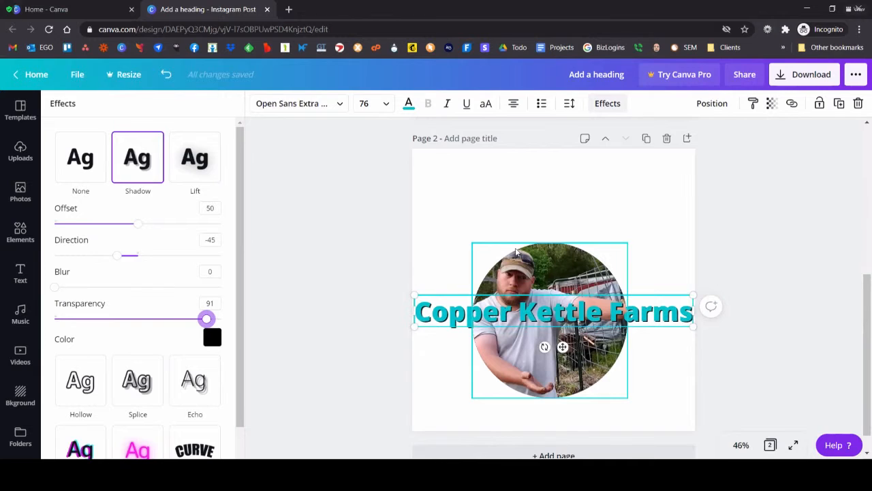
click(381, 197)
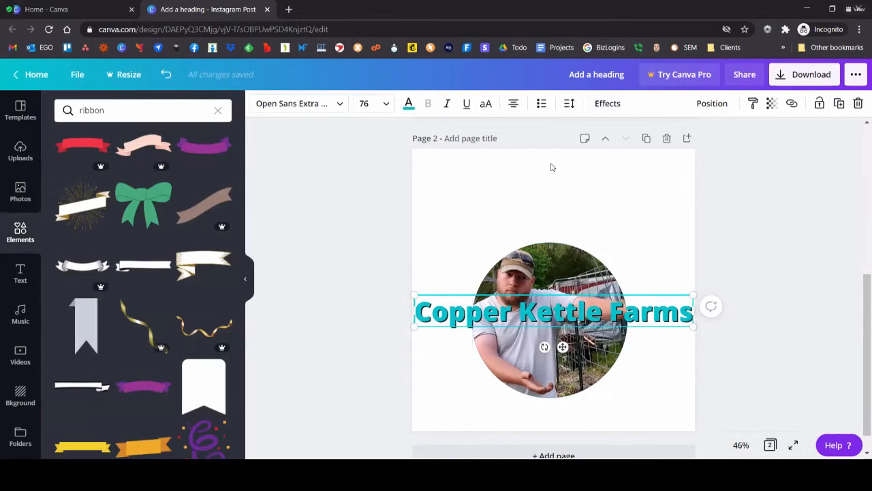
Step: Add a new blank page after page 2
scroll(360, 228, down, 2)
click(526, 426)
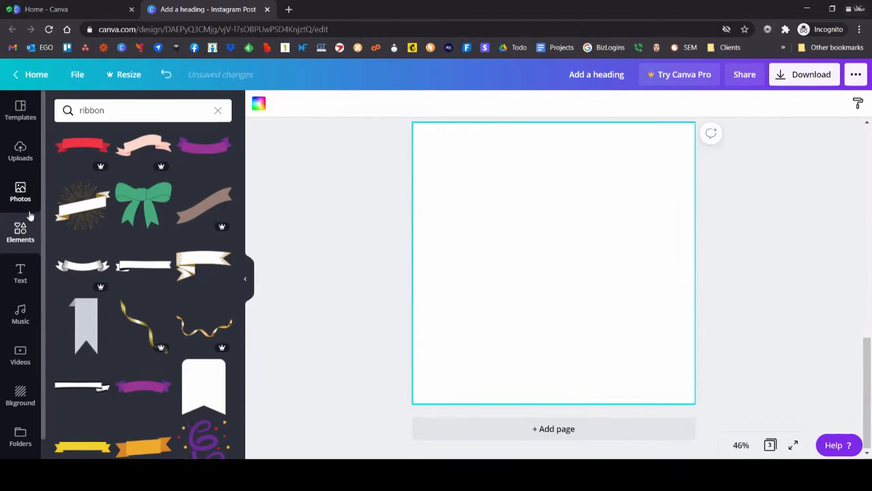
Step: Search the elements for "pennsylvania" and add the light blue tilted state shape to the blank page
click(127, 112)
click(217, 111)
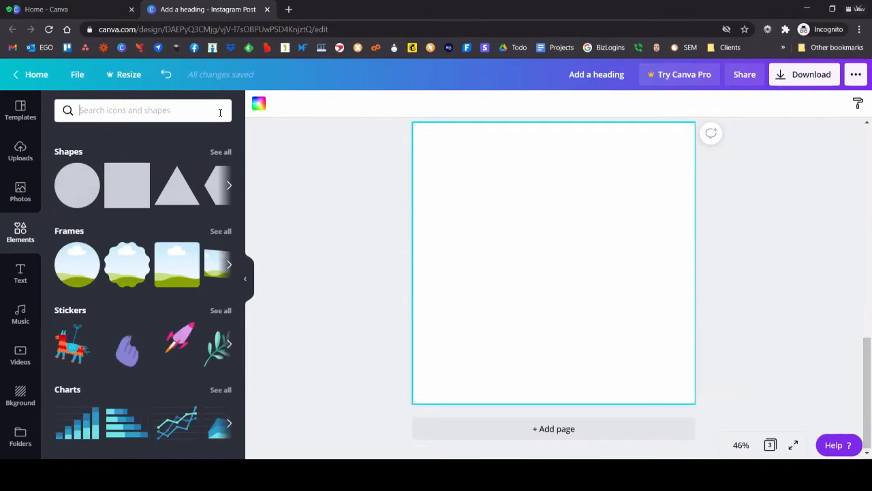
text(pe)
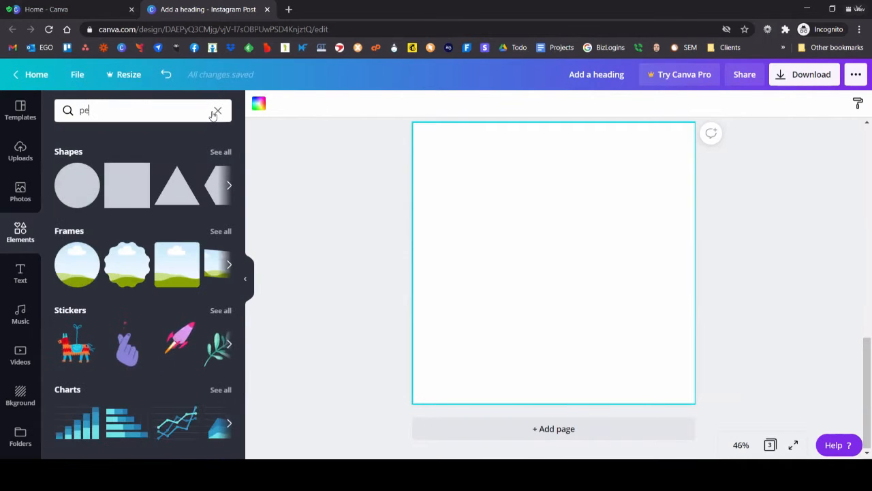
text(nnsylvania)
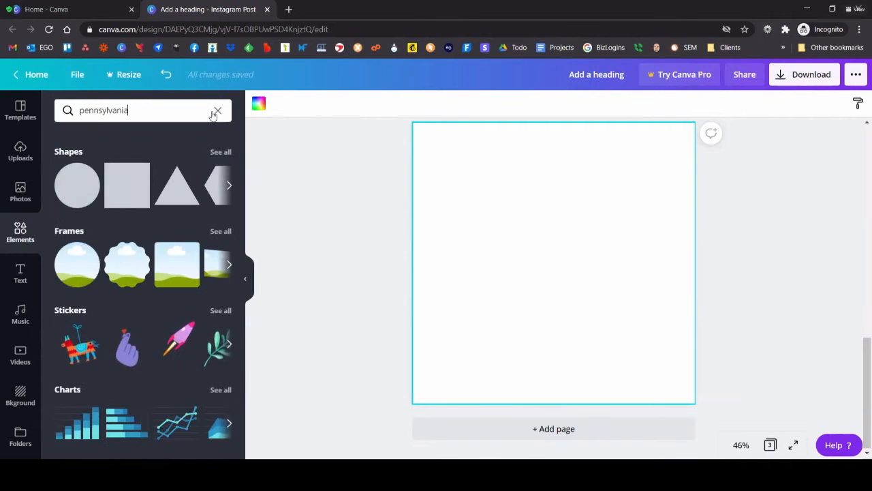
key(Return)
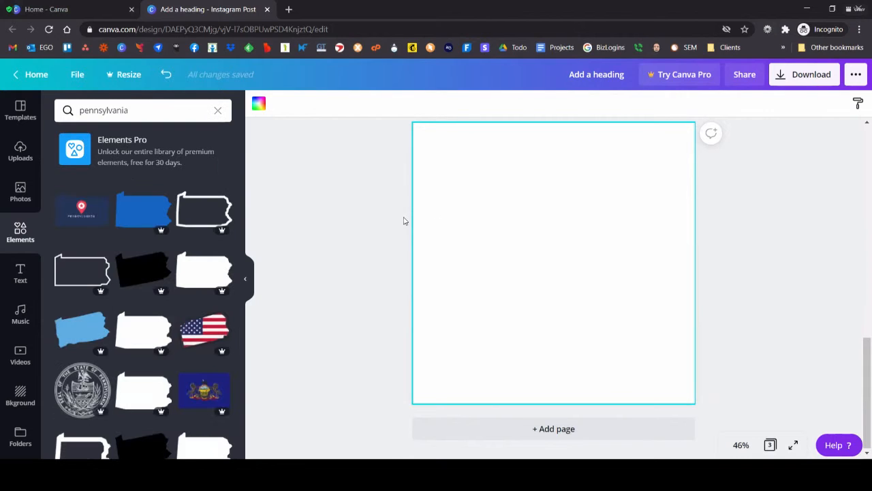
click(77, 332)
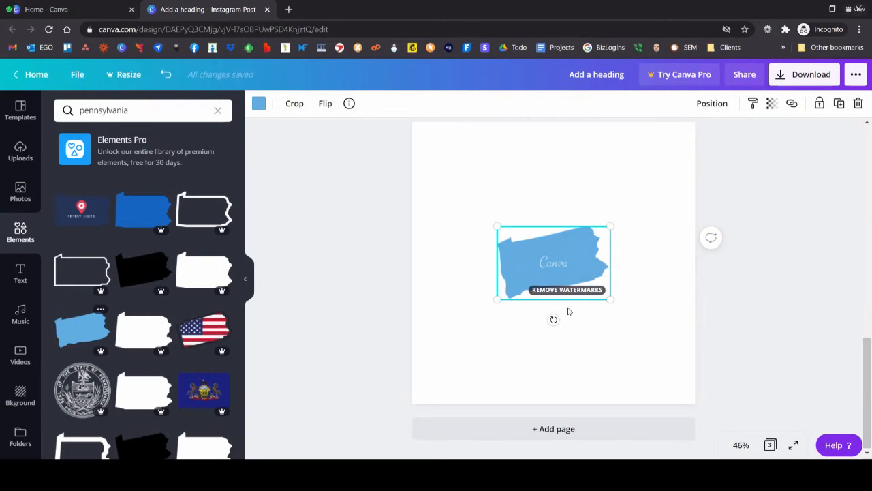
Step: Rotate the light blue Pennsylvania shape level, enlarge it to nearly the page's width and centre it on the page
drag(554, 320, 543, 318)
drag(505, 295, 397, 337)
mouse_move(615, 254)
mouse_down()
mouse_move(652, 247)
mouse_move(705, 197)
mouse_move(601, 262)
mouse_up()
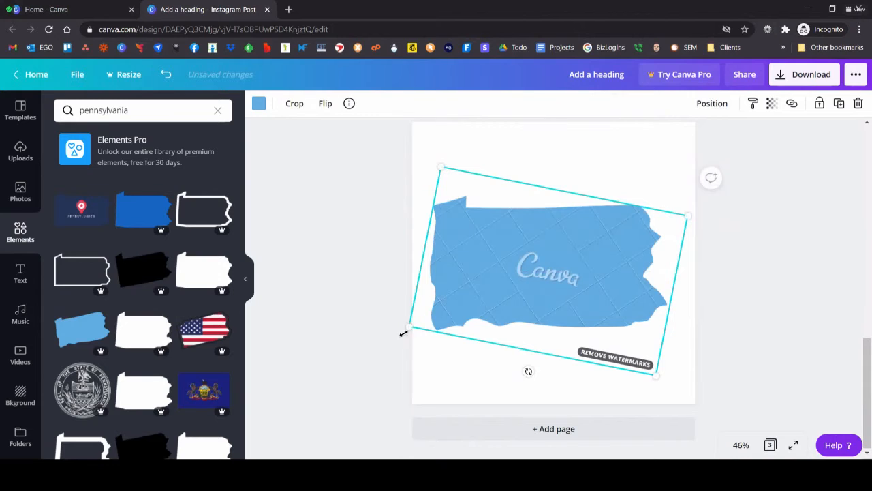
drag(404, 333, 392, 338)
drag(516, 293, 531, 285)
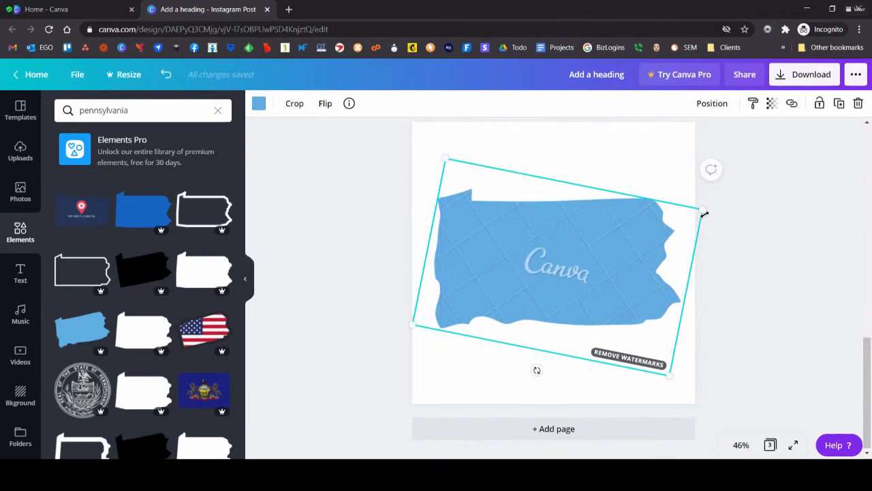
click(806, 323)
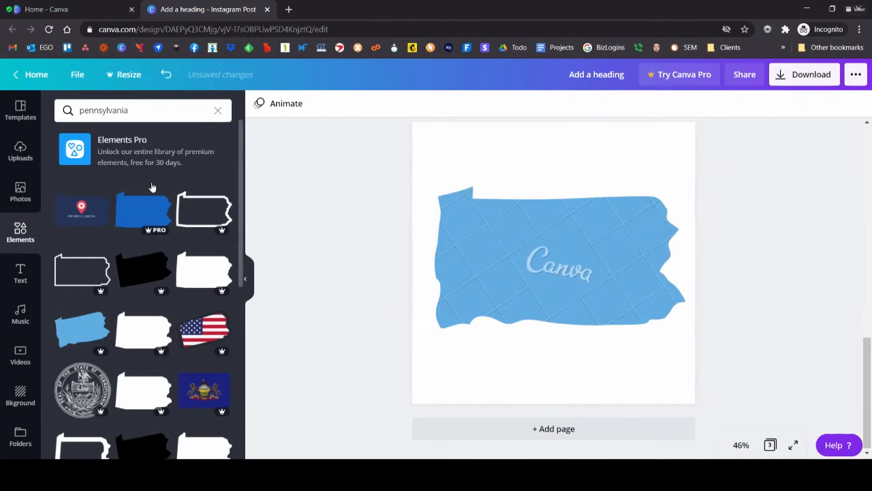
Step: Add the recently used curved ribbon banner, enlarge it and place it across the upper edge of the Pennsylvania shape
click(217, 110)
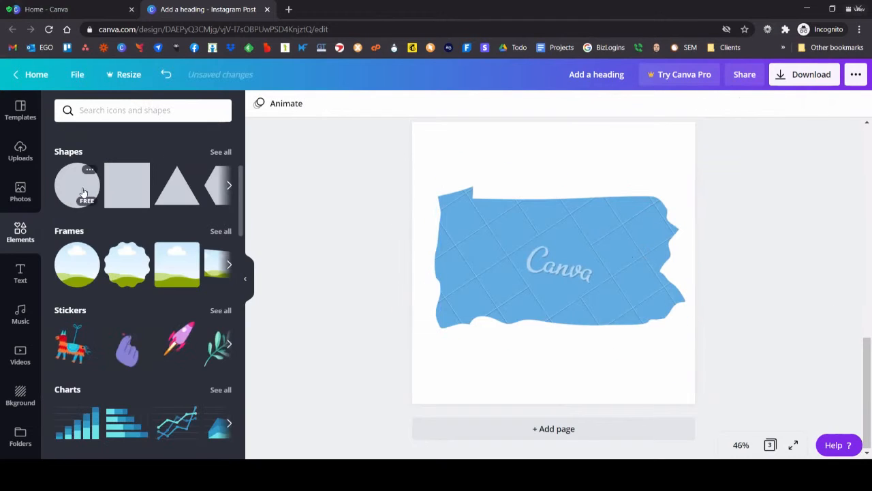
scroll(85, 184, up, 3)
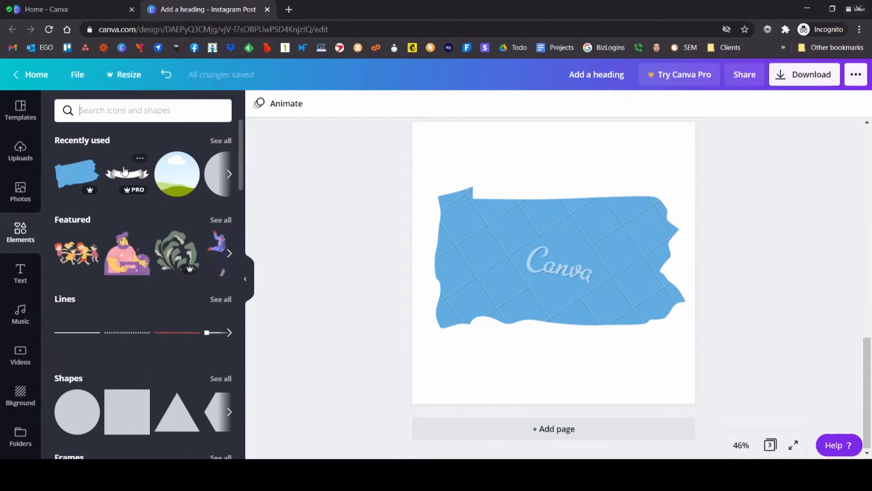
click(218, 141)
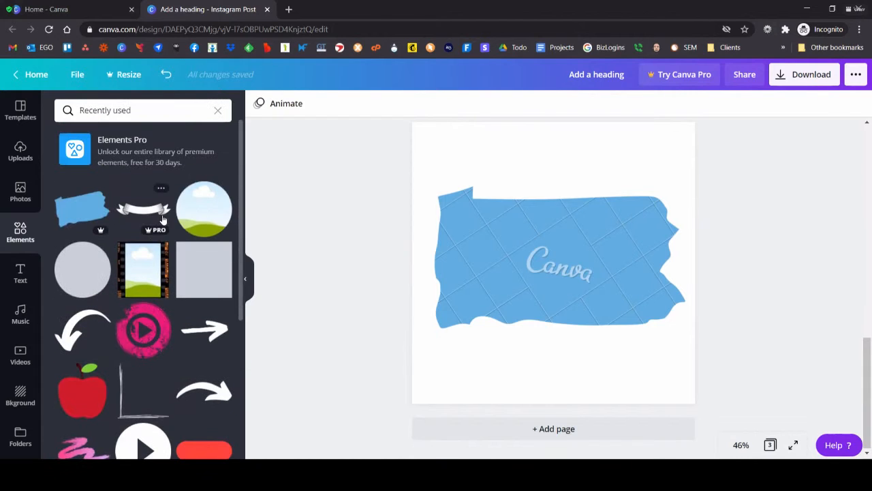
click(151, 209)
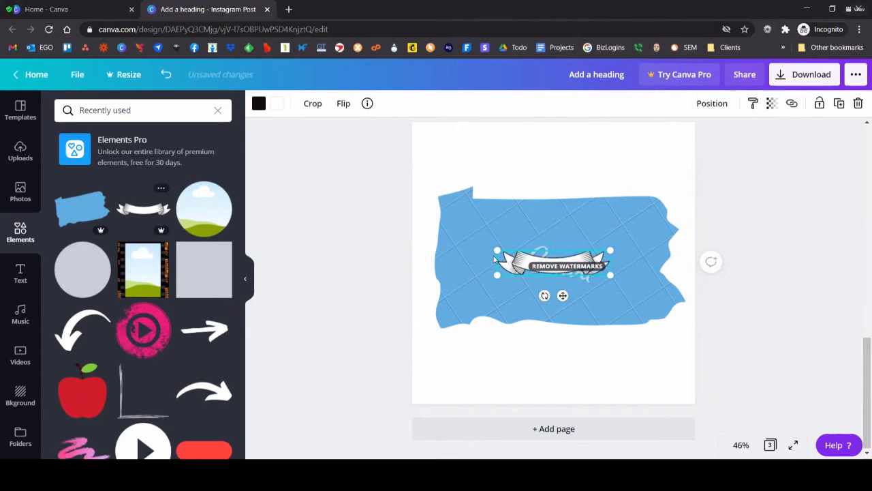
drag(497, 250, 518, 211)
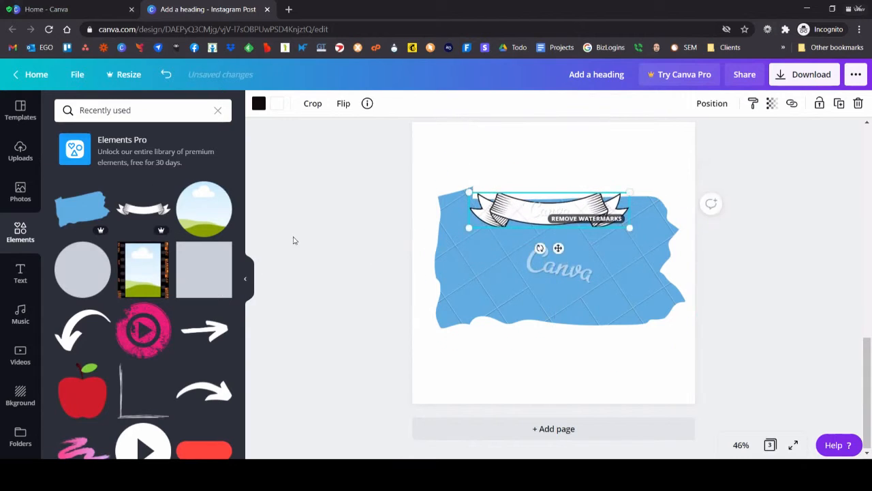
Step: Add the uploaded "May 2020 Garden Tour" image, enlarge it and place its Copper Kettle Farms logo below the Pennsylvania shape
click(15, 154)
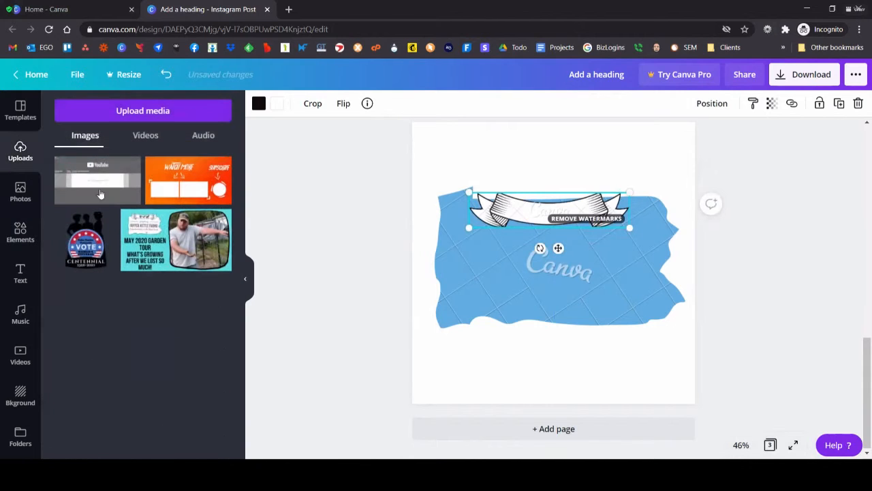
click(182, 259)
drag(536, 255, 584, 383)
drag(516, 339, 366, 253)
drag(576, 429, 566, 383)
click(611, 299)
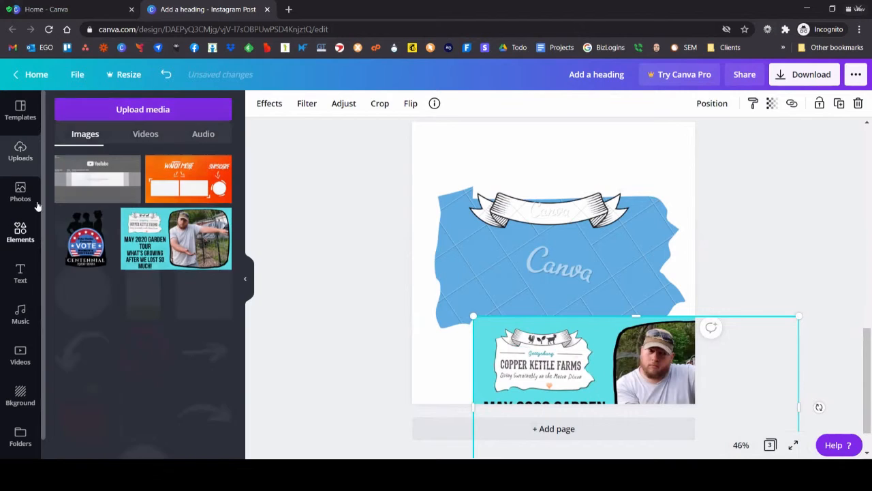
Step: Search the elements for "pennsylvania", try the solid dark blue state shape on the page and delete it
click(21, 232)
double_click(121, 109)
drag(121, 110, 74, 100)
text(pennsylvania)
key(Return)
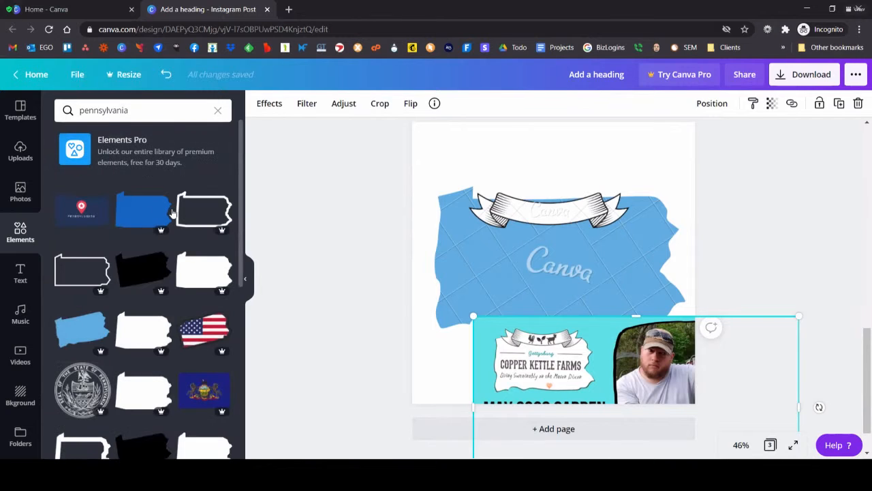
click(134, 213)
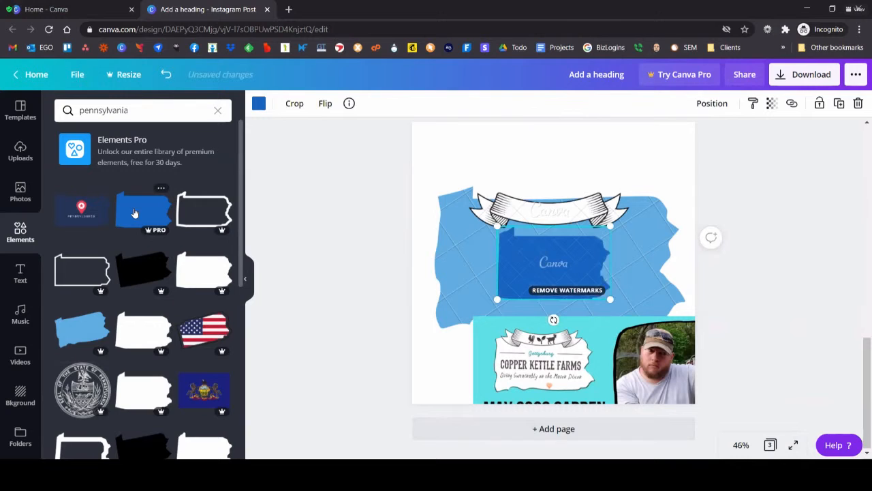
key(Delete)
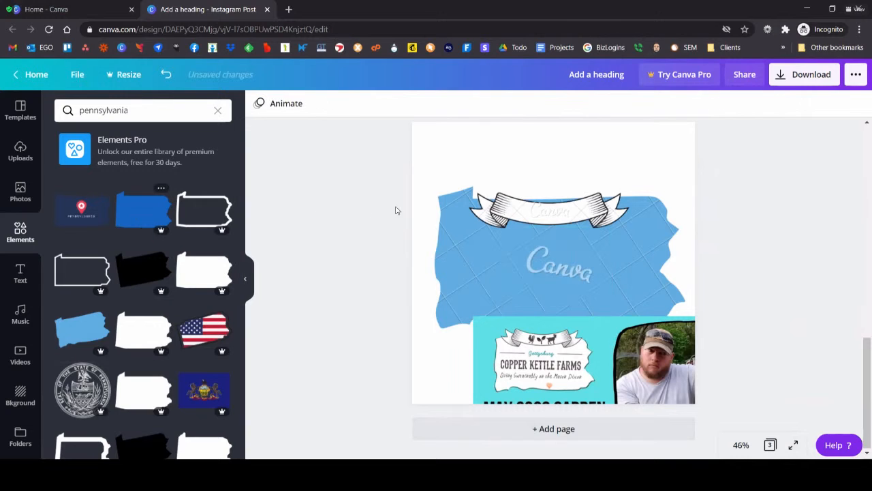
Step: Try a thick black Pennsylvania outline enlarged over the light blue shape, then delete the outline
click(182, 225)
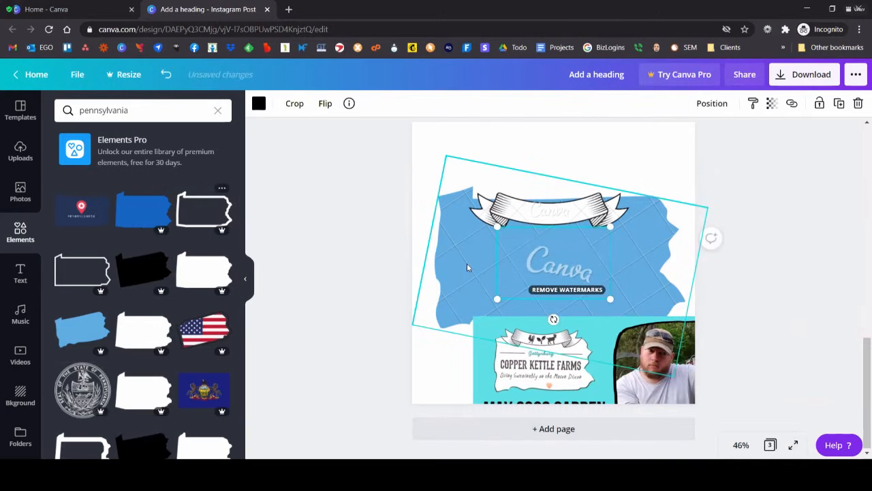
drag(454, 199, 409, 160)
drag(501, 184, 562, 210)
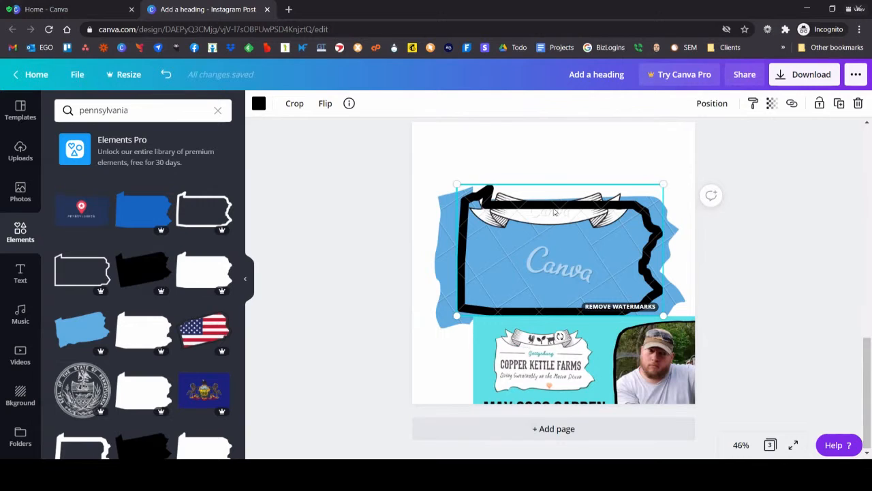
key(Delete)
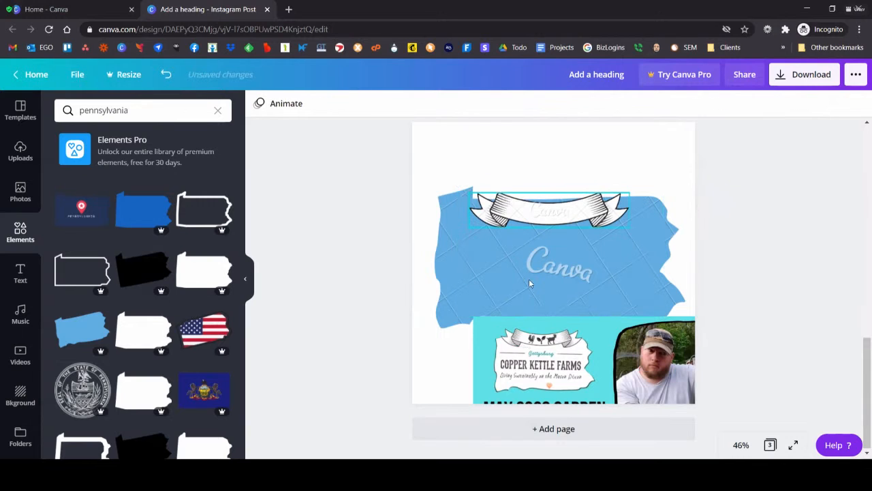
Step: Move the light blue Pennsylvania shape and its banner up the page and reposition the Garden Tour image below them
click(518, 252)
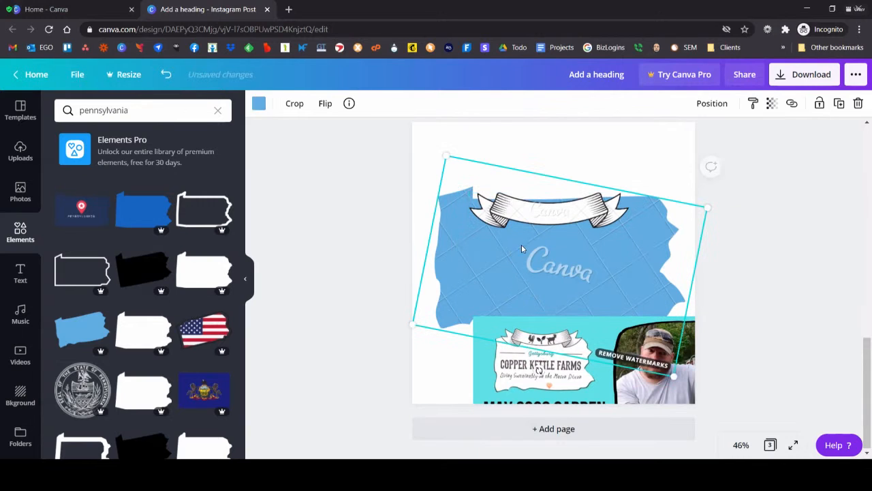
drag(528, 258, 539, 175)
drag(496, 373, 515, 363)
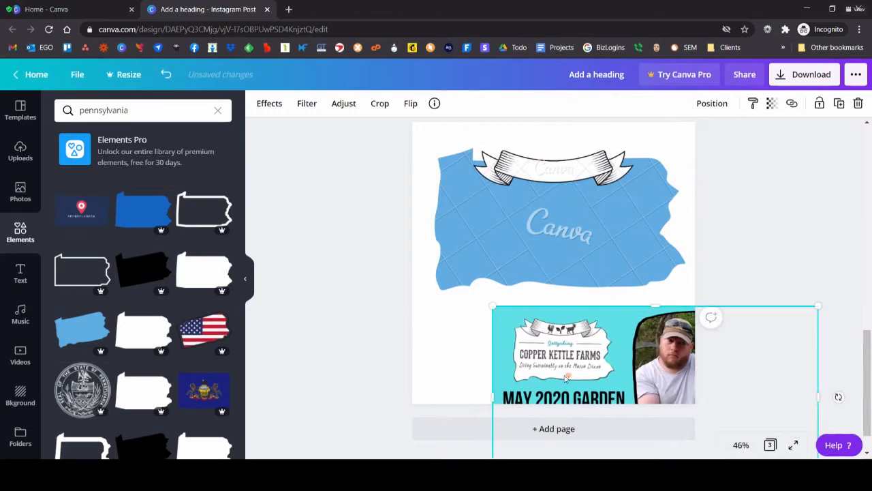
drag(566, 377, 550, 376)
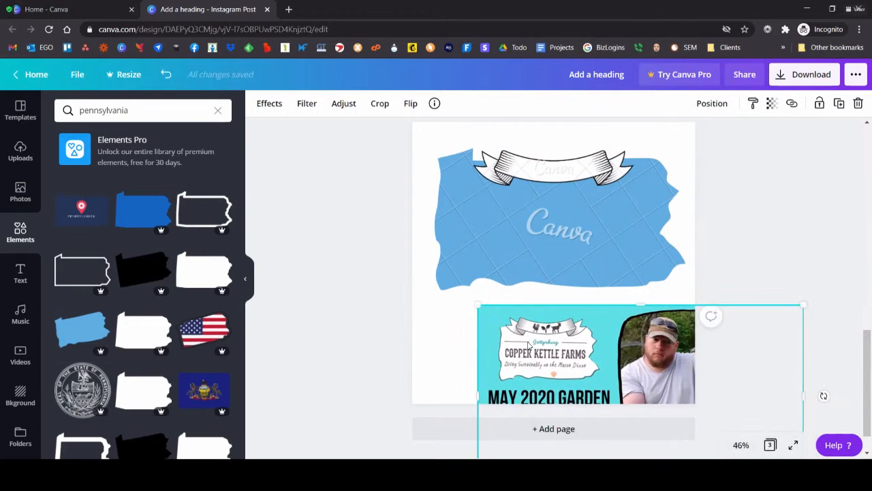
Step: Enlarge the ribbon banner to nearly the Pennsylvania shape's width, centre it, and nudge the Garden Tour image down
click(569, 168)
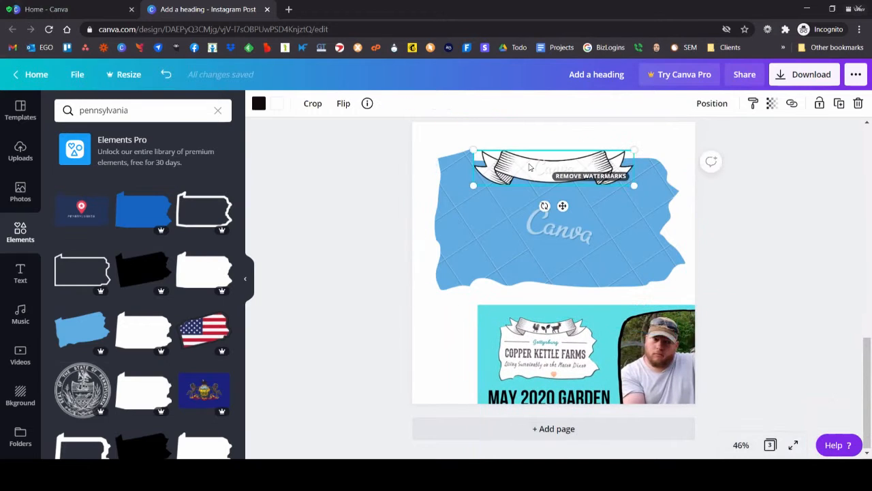
drag(473, 148, 447, 144)
mouse_move(498, 155)
mouse_down()
mouse_move(512, 156)
mouse_move(504, 156)
mouse_up()
drag(641, 146, 660, 142)
drag(587, 167, 578, 165)
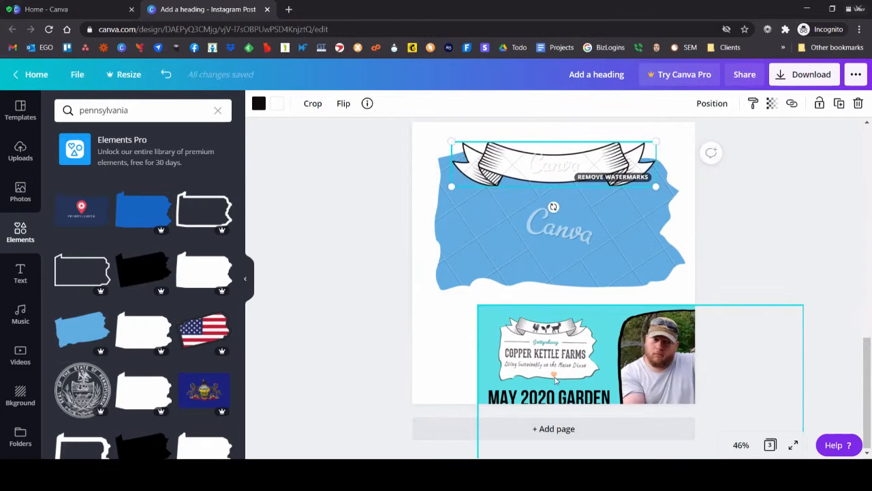
drag(554, 390, 546, 381)
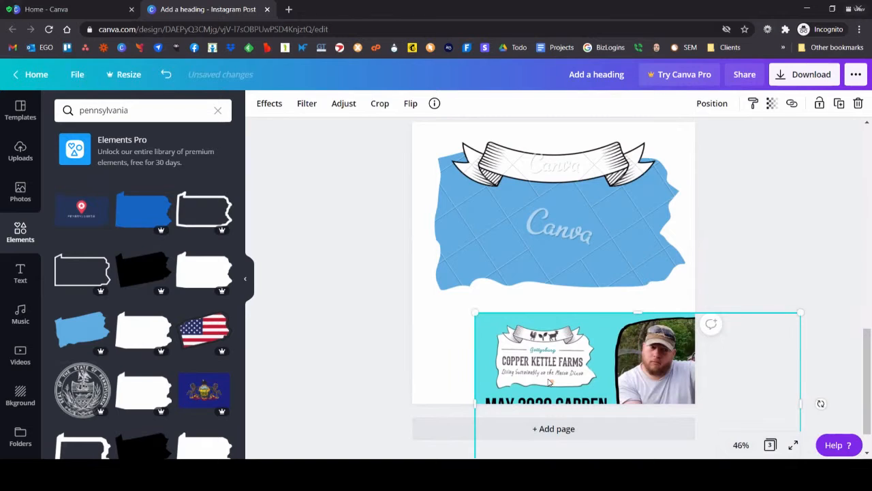
Step: Search the elements for "goat" and add the standing side-view goat silhouette with raised horns to the page
click(555, 219)
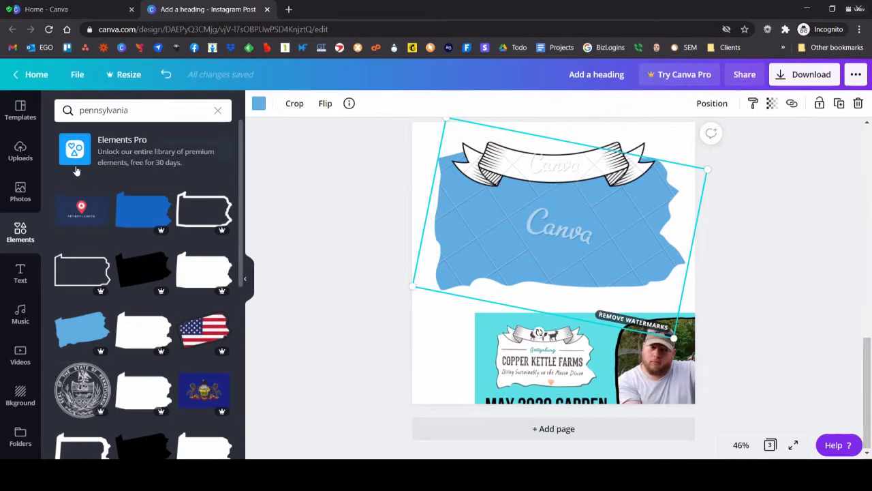
click(137, 111)
drag(137, 111, 66, 113)
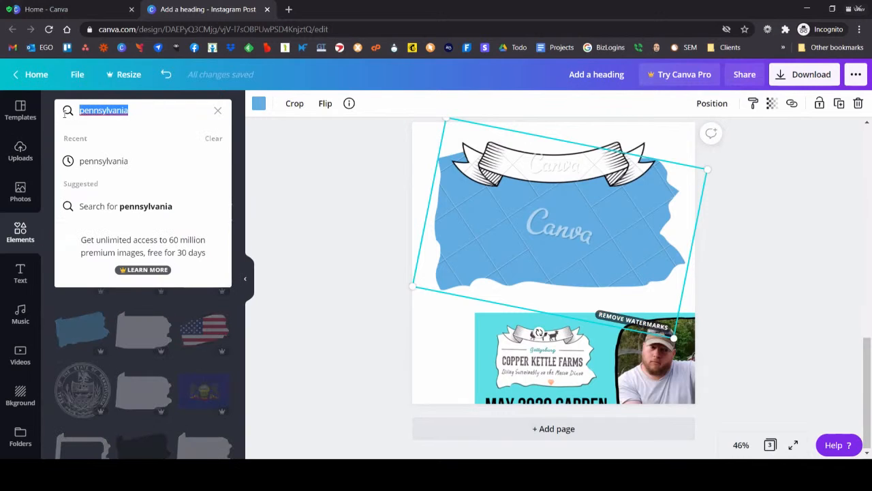
text(goat)
key(Return)
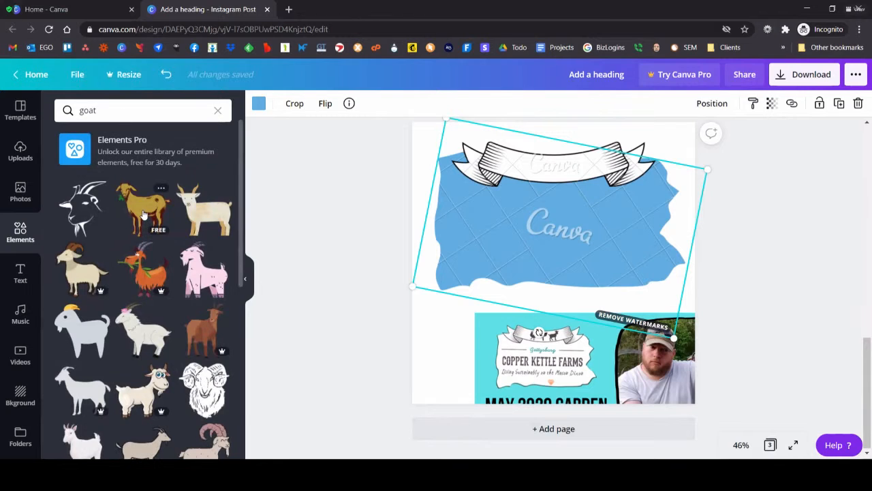
scroll(158, 232, down, 3)
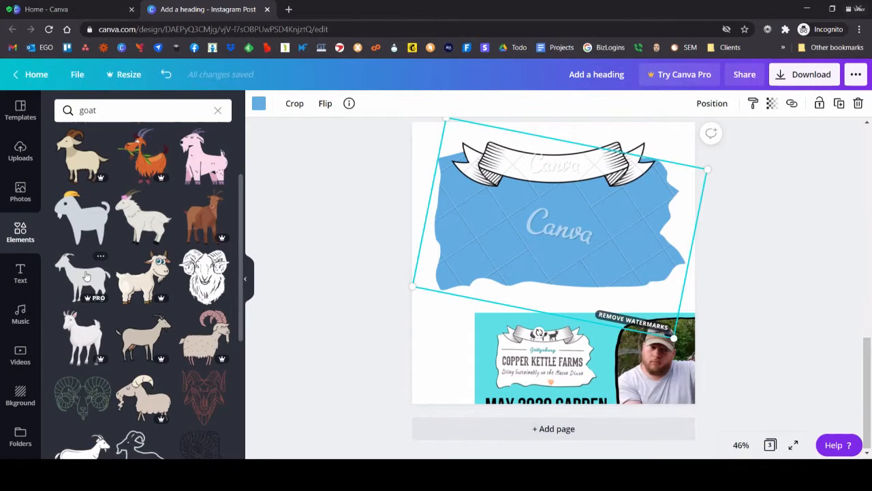
scroll(86, 275, down, 6)
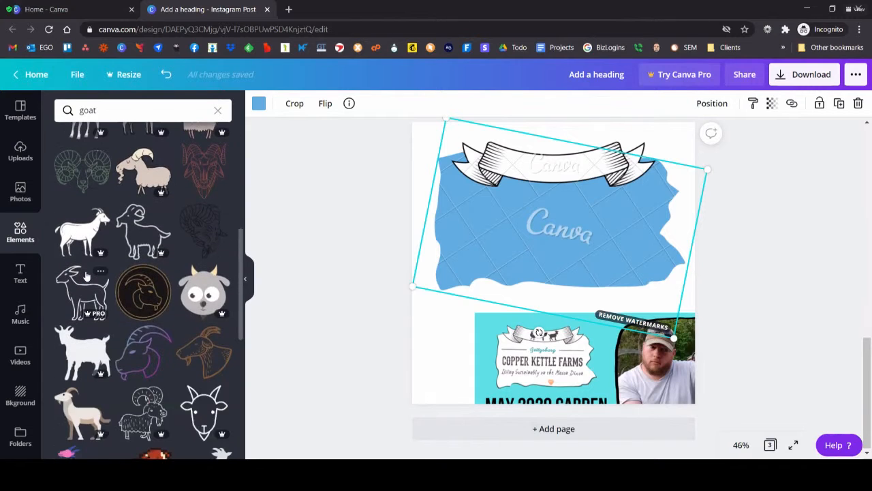
scroll(86, 275, down, 3)
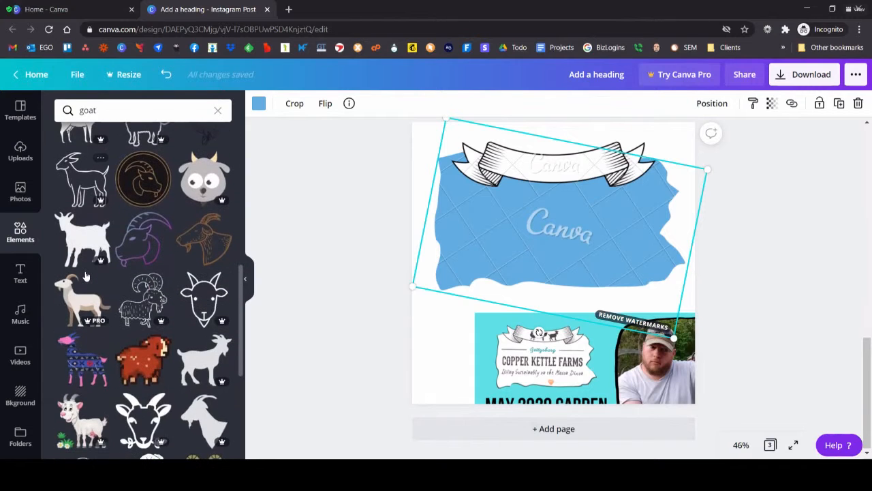
click(194, 365)
Step: Shrink the goat silhouette, place it right of centre on the ribbon banner and tilt it slightly to follow the curve
drag(559, 276, 590, 199)
drag(524, 238, 585, 163)
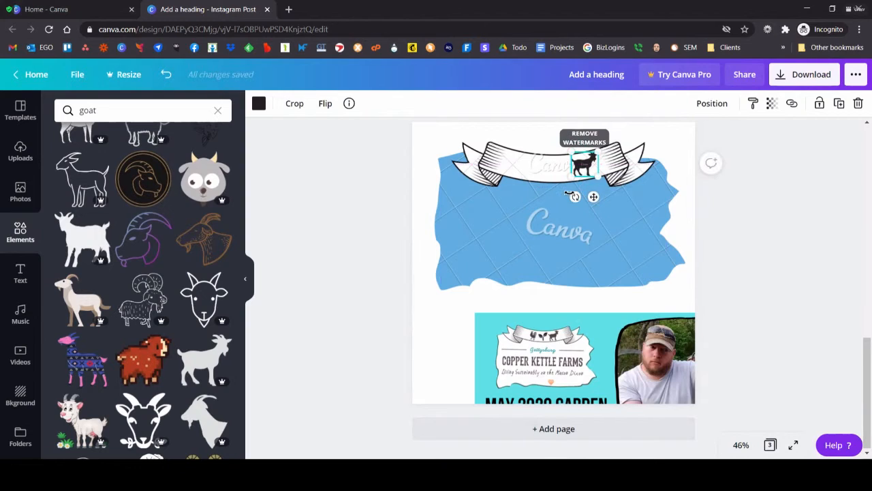
mouse_move(575, 197)
mouse_down()
mouse_move(600, 216)
mouse_move(580, 198)
mouse_up()
drag(584, 161, 583, 164)
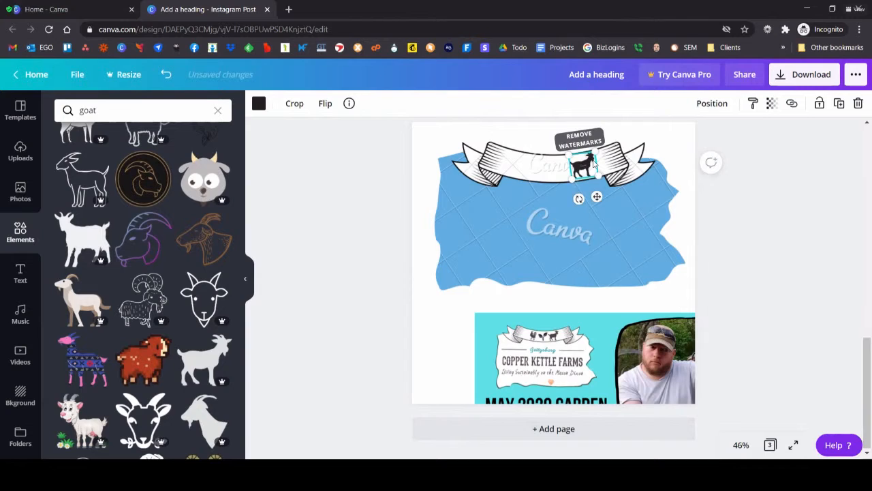
Step: Search the elements for "chicken" and add the free solid rooster silhouette to the page
click(75, 103)
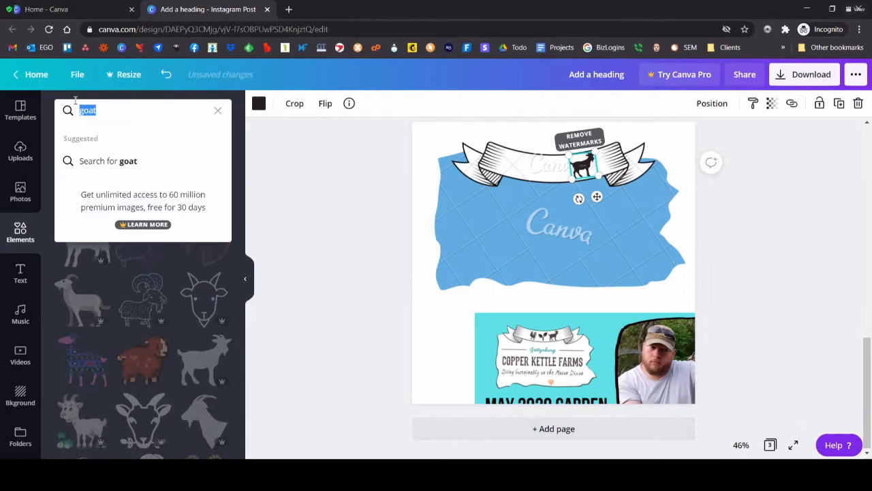
text(chicken)
key(Return)
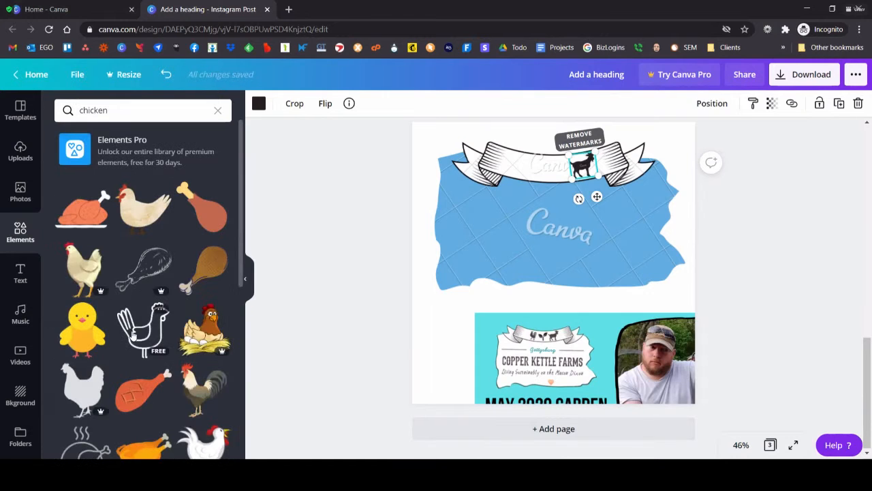
scroll(119, 380, down, 1)
scroll(120, 380, down, 5)
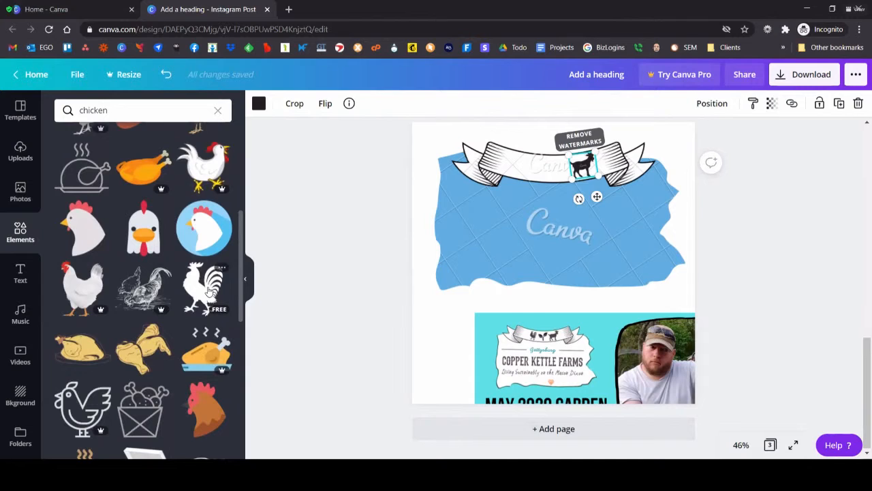
click(210, 291)
Step: Shrink the rooster silhouette, place it left of centre on the ribbon banner and tilt it slightly to follow the curve
drag(596, 320, 521, 155)
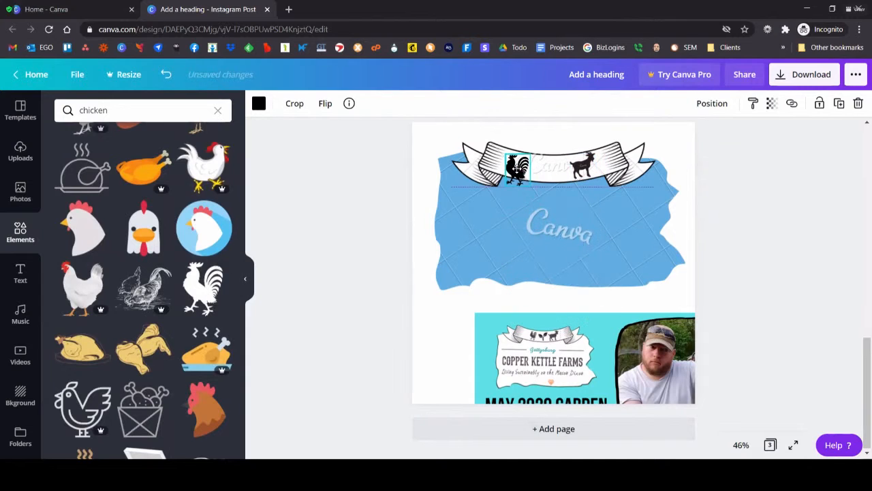
drag(508, 203, 518, 165)
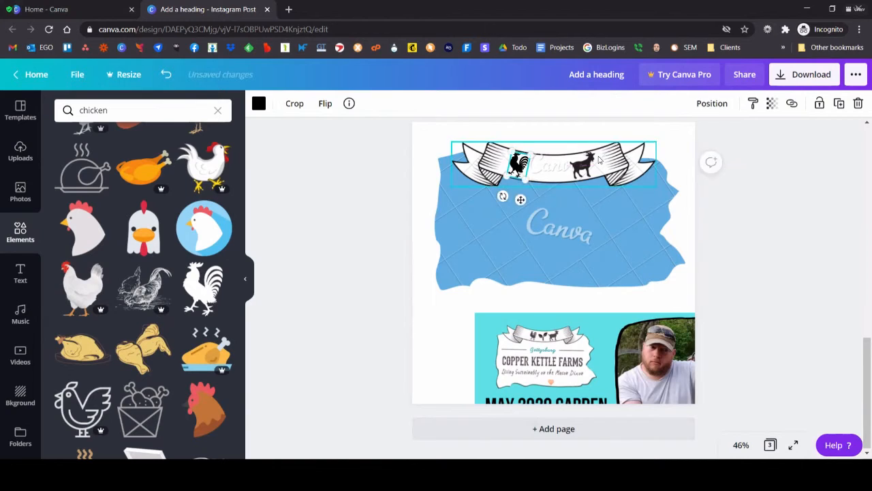
click(594, 168)
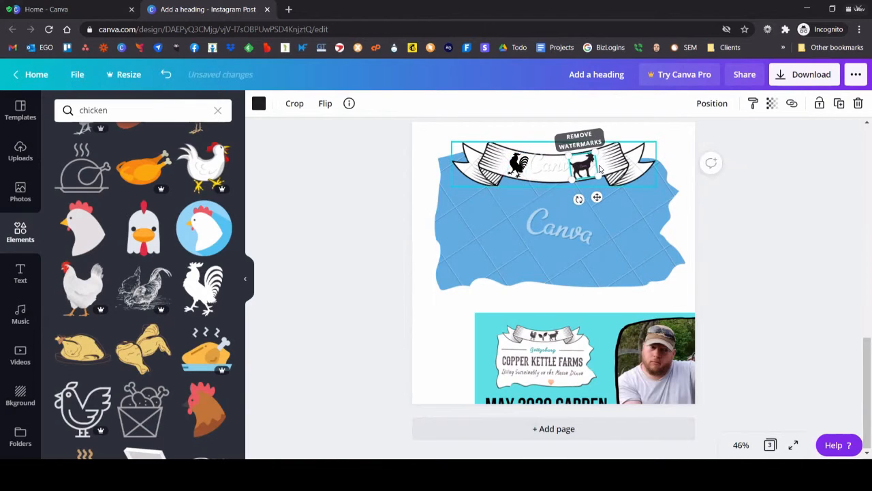
Step: Search the elements for "plant" and add the solid leafy seedling silhouette growing from a mound of soil
click(80, 111)
text(plant)
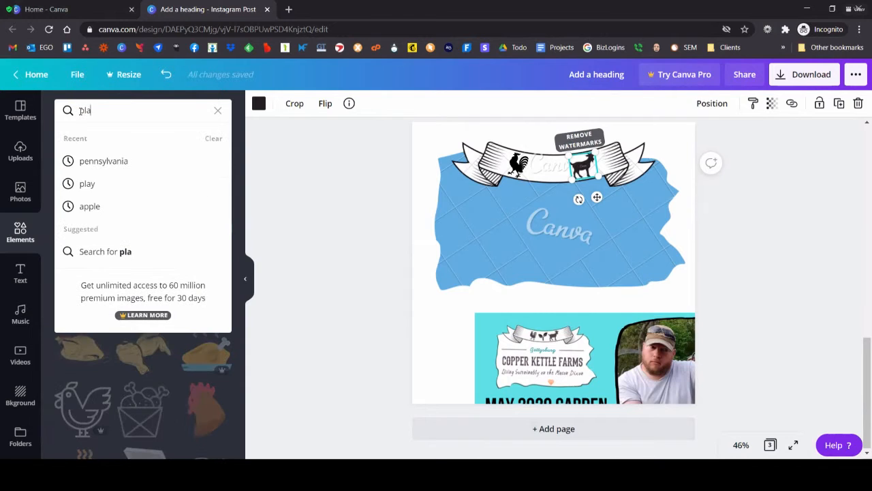
key(Return)
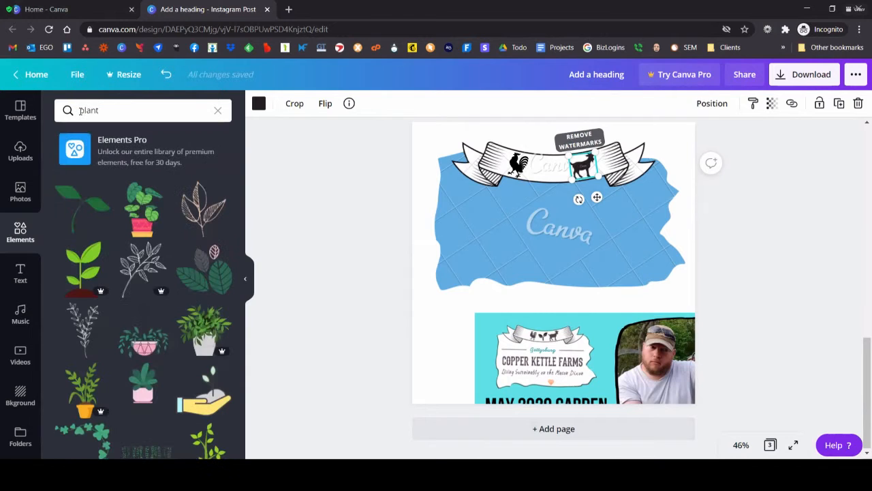
scroll(178, 285, down, 10)
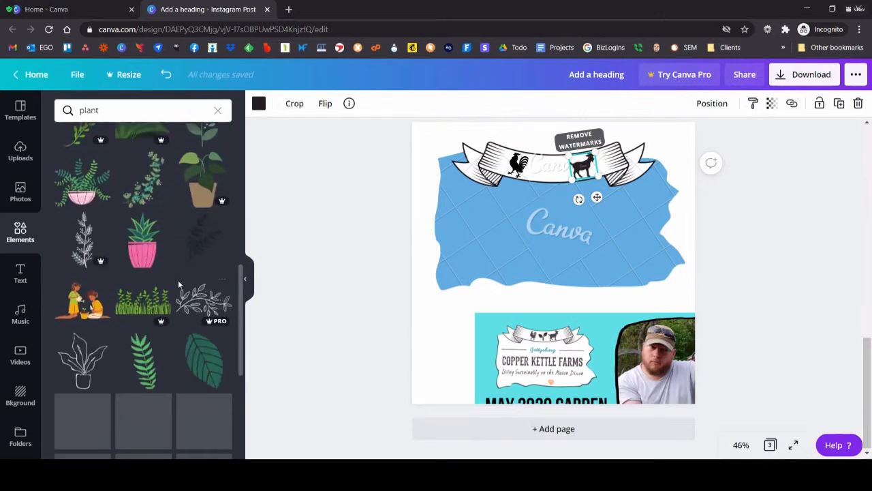
scroll(181, 283, down, 5)
scroll(171, 273, down, 5)
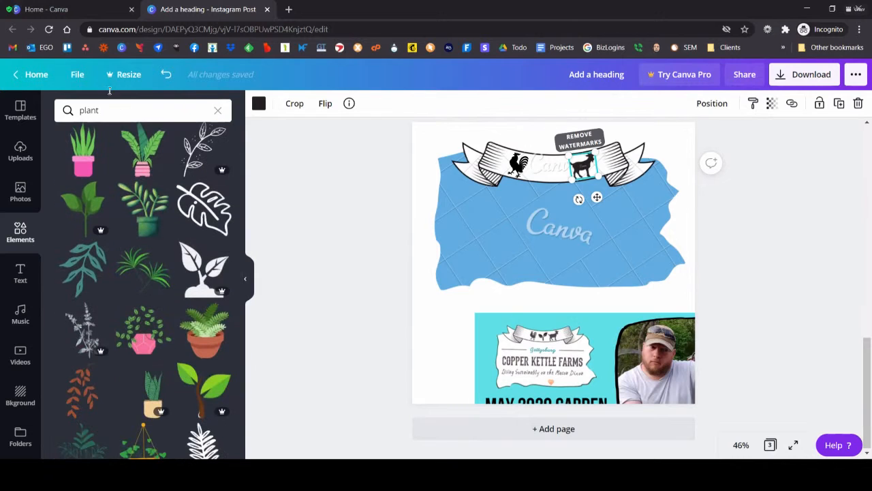
scroll(136, 205, down, 3)
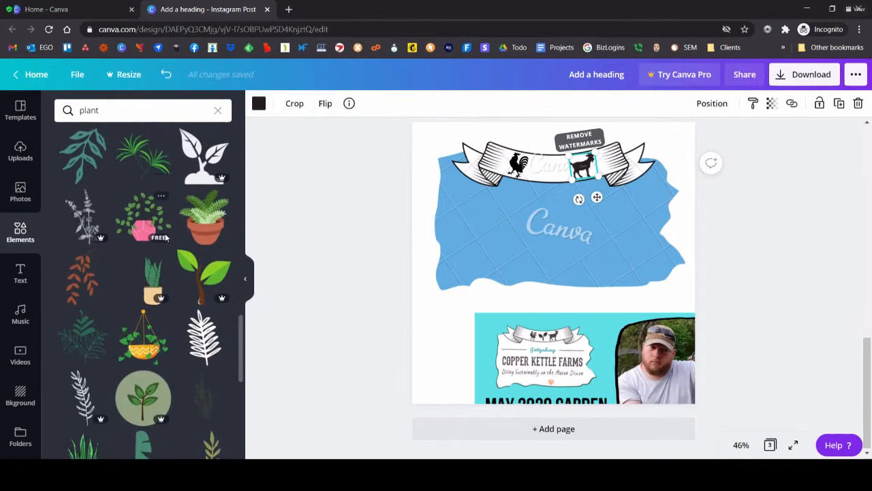
scroll(164, 239, down, 7)
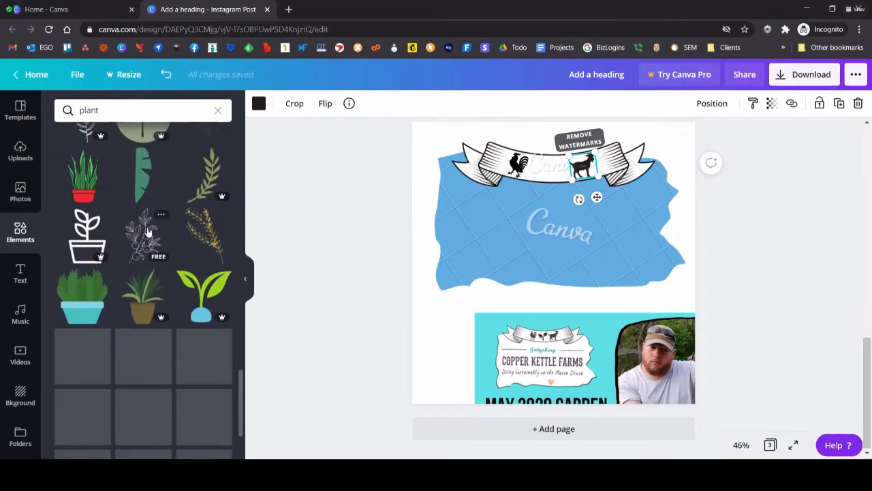
scroll(156, 325, down, 5)
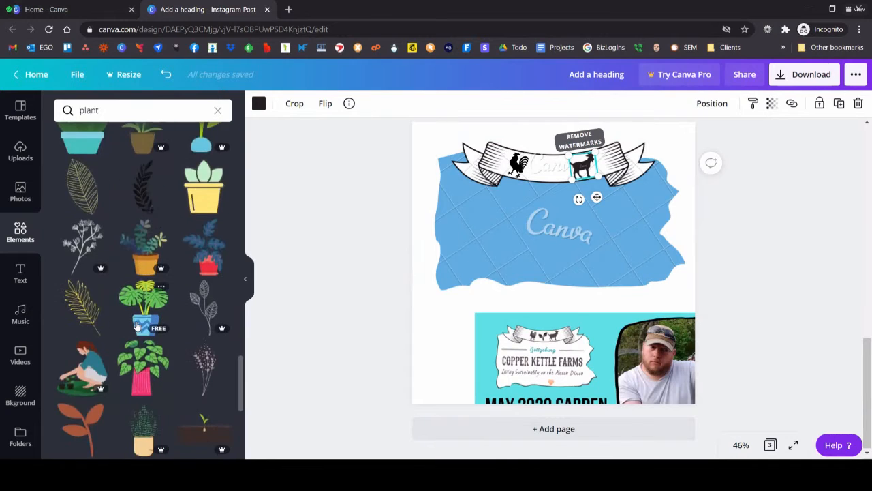
scroll(153, 318, down, 5)
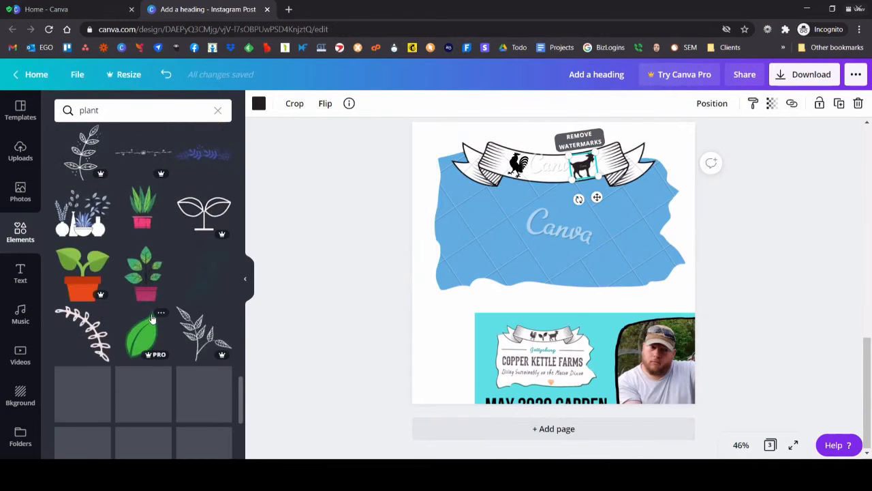
scroll(153, 319, down, 5)
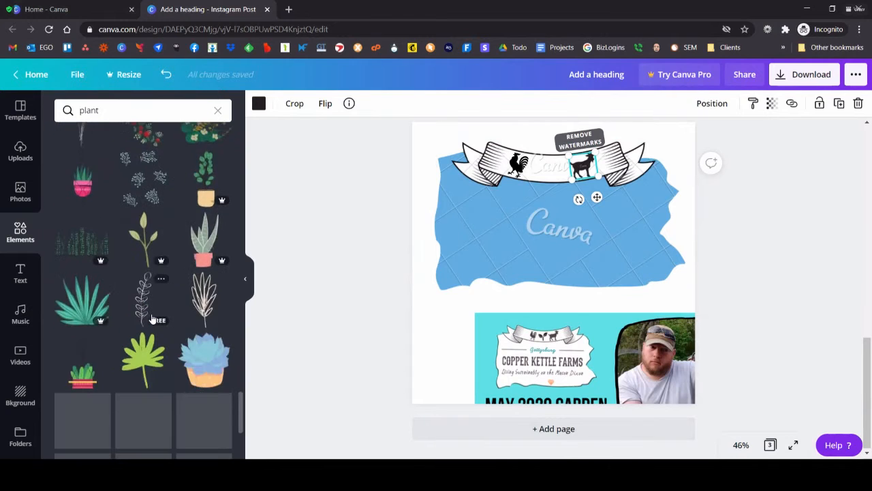
scroll(153, 318, down, 8)
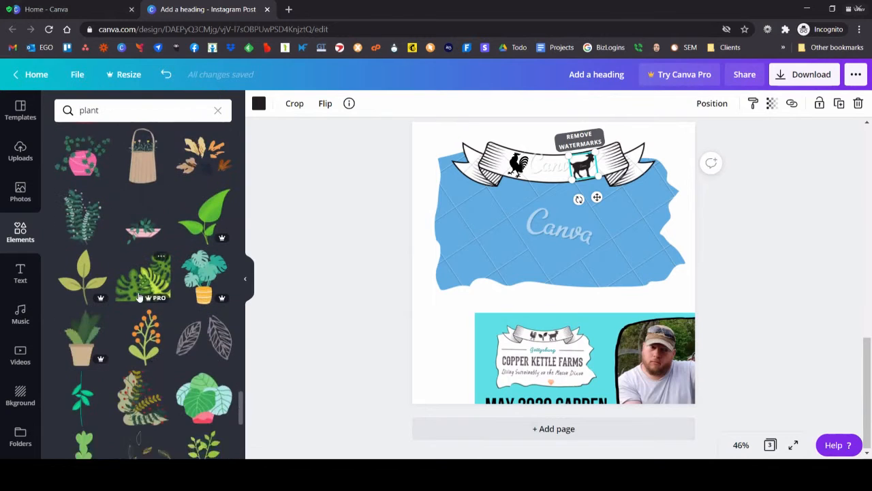
scroll(150, 315, down, 1)
scroll(150, 315, up, 2)
click(78, 104)
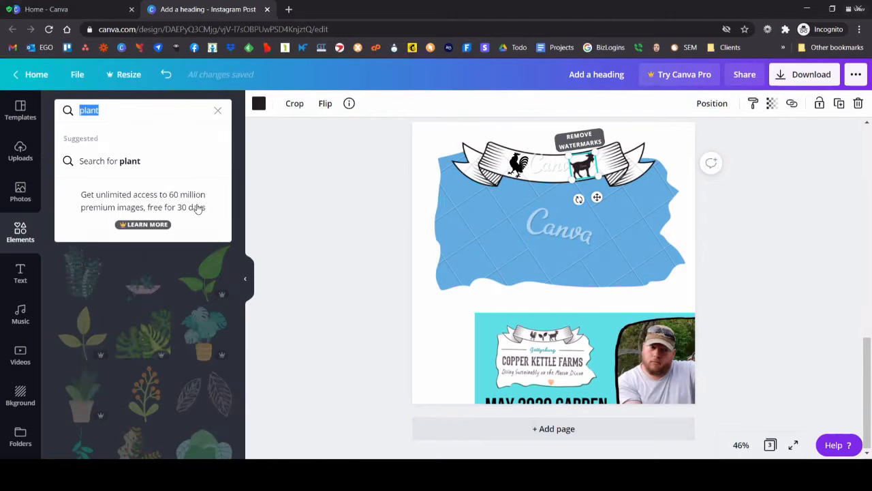
click(370, 345)
scroll(156, 271, down, 10)
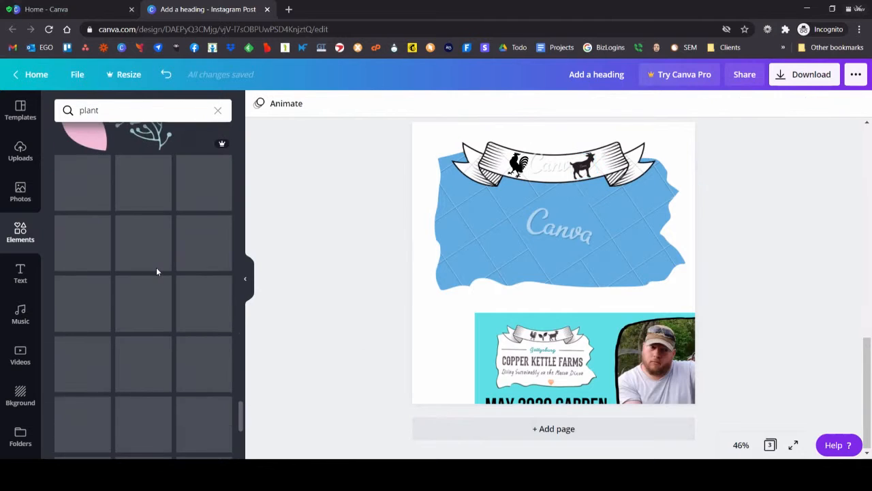
scroll(156, 271, down, 3)
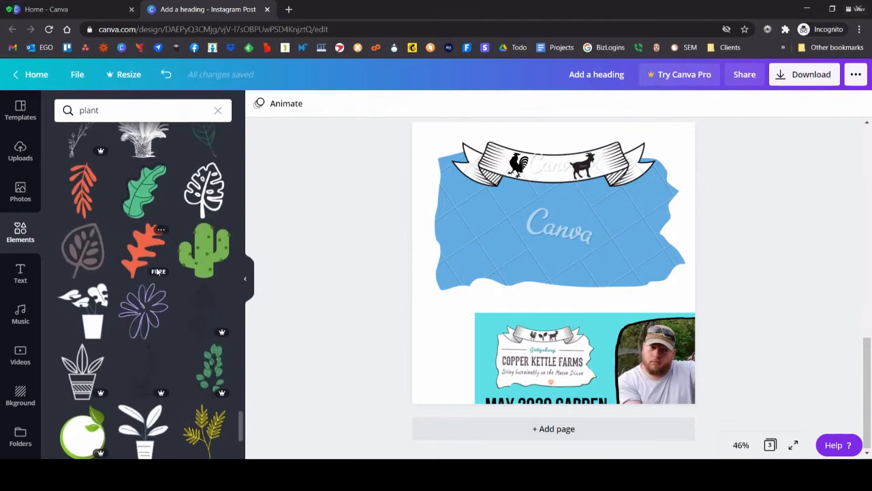
scroll(157, 271, down, 4)
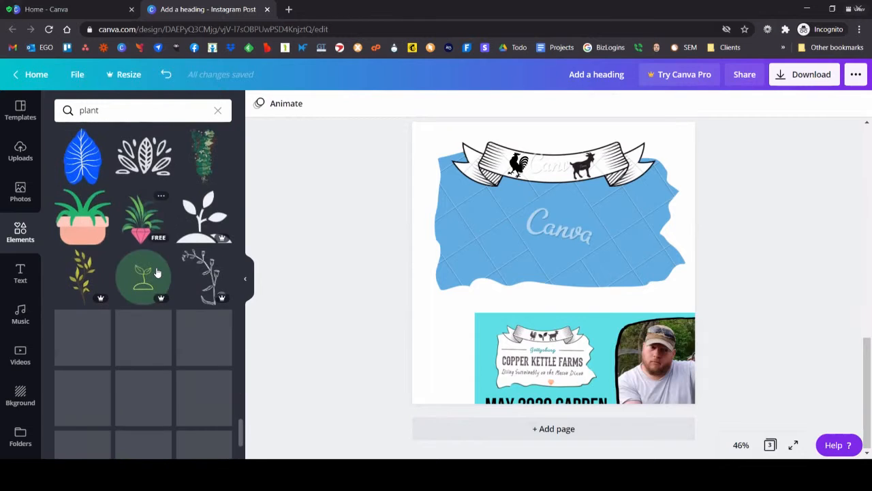
click(212, 228)
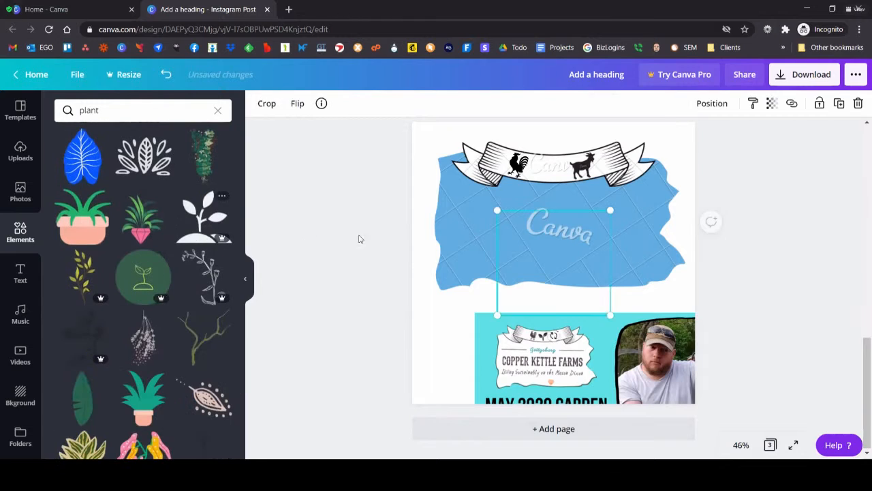
Step: Shrink the seedling to fit the middle of the banner between rooster and goat, and nudge both animals to even the spacing
drag(610, 317, 541, 180)
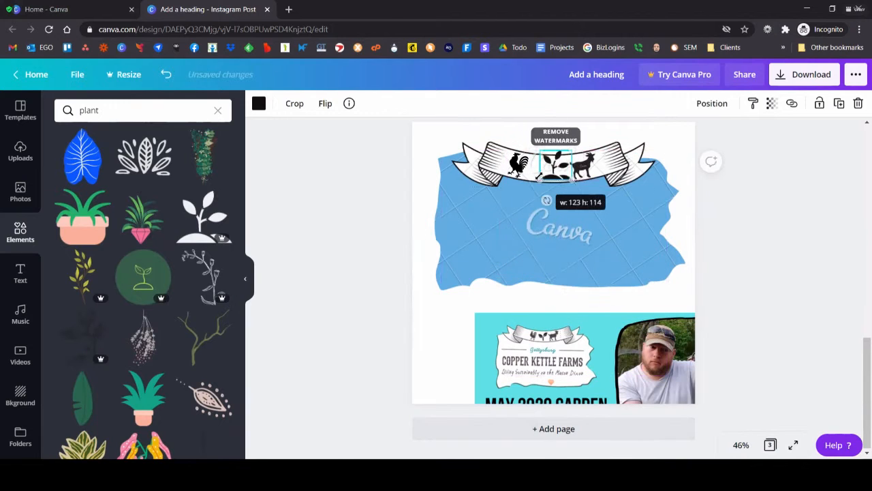
drag(574, 150, 555, 166)
click(520, 164)
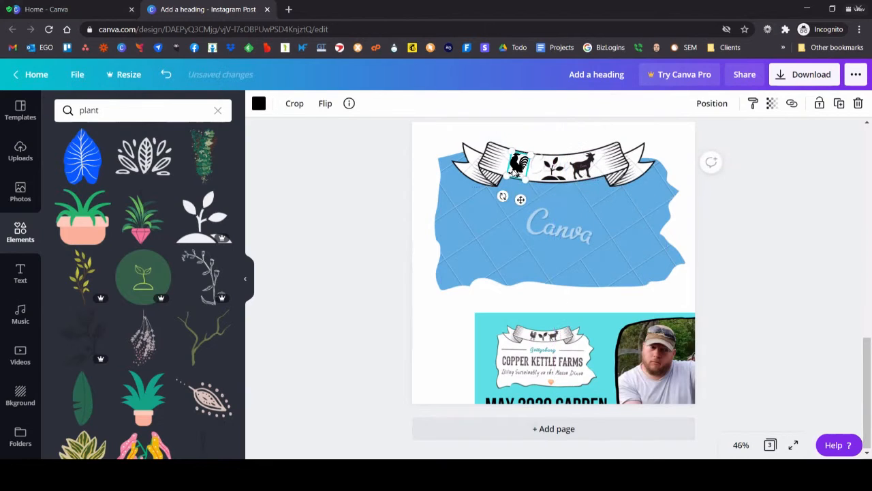
click(575, 173)
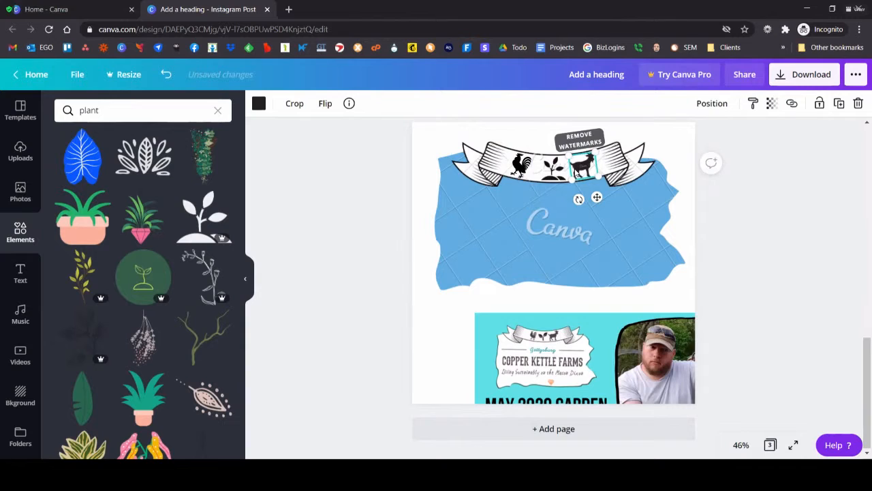
drag(578, 174, 585, 168)
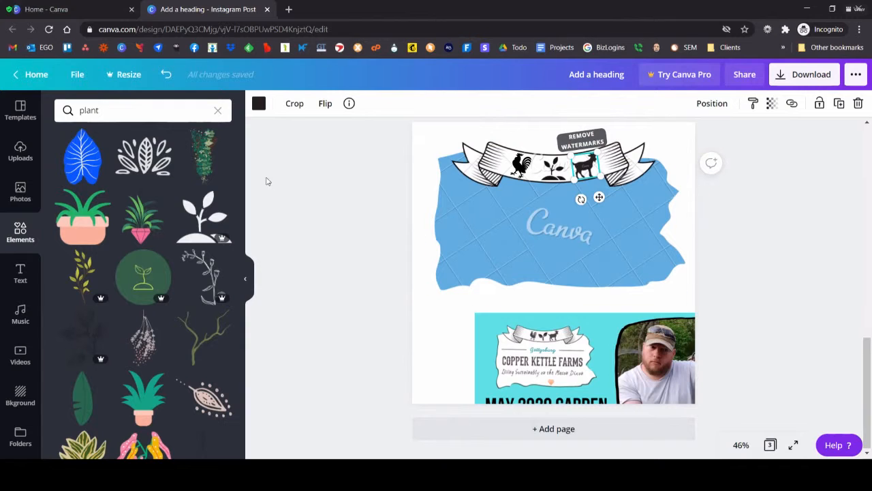
Step: Search the elements for "cheesecake" and add the plain cheesecake slice topped with green leaves
click(167, 110)
text(ch)
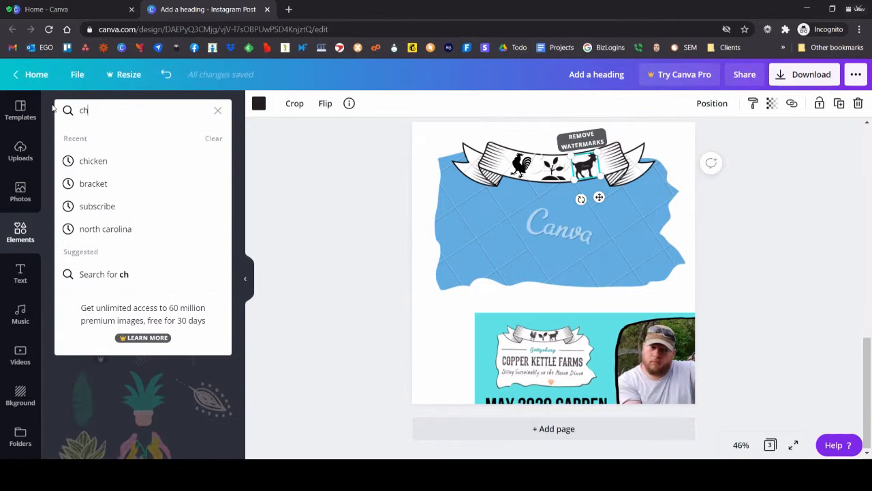
text(eesecake)
key(Return)
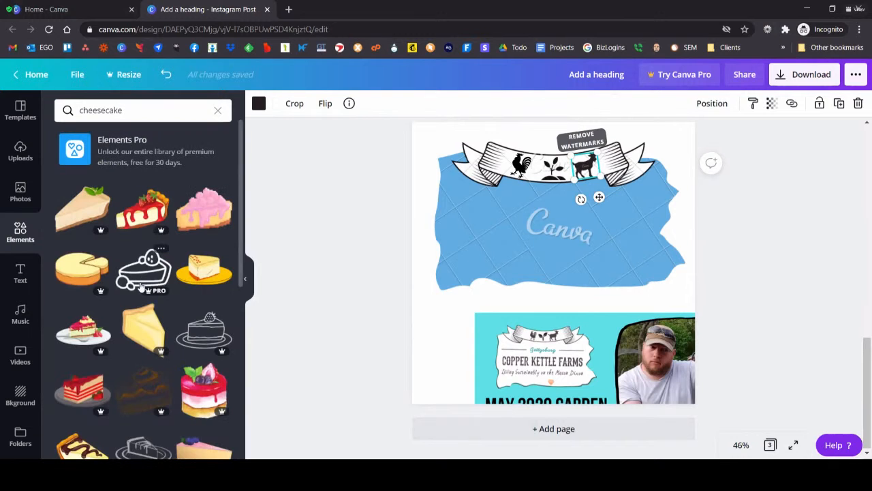
scroll(107, 351, down, 2)
scroll(107, 358, down, 1)
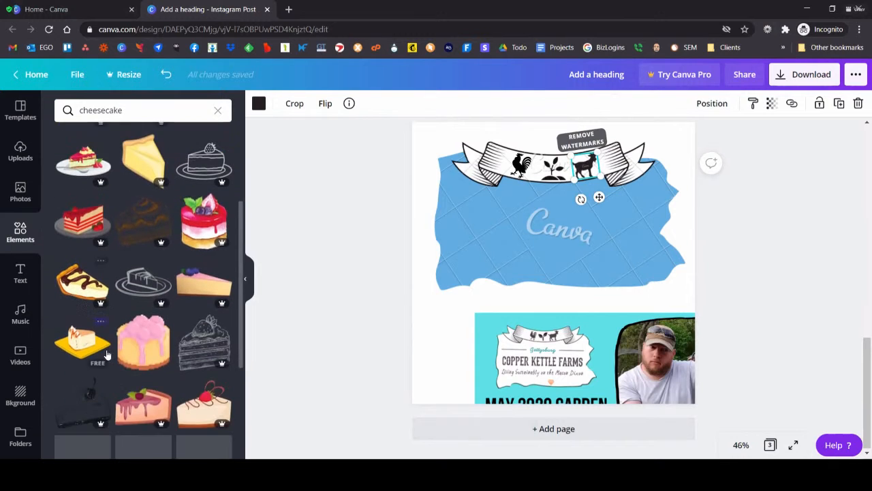
scroll(130, 370, up, 3)
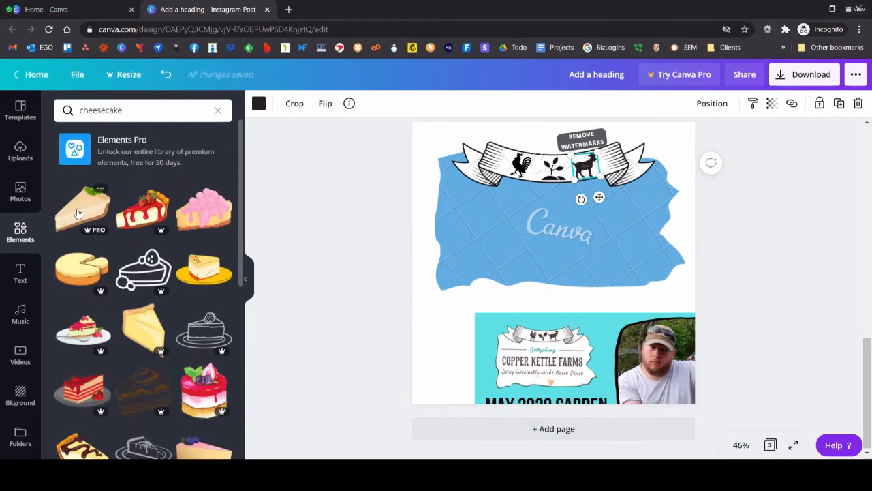
click(104, 216)
Step: Spread the banner icons apart by moving the rooster and seedling left and the goat right, and tilt the seedling to follow the curve
click(529, 166)
drag(586, 167, 591, 165)
click(553, 169)
mouse_move(528, 175)
mouse_down()
mouse_move(511, 172)
mouse_move(534, 167)
mouse_up()
drag(536, 198, 522, 200)
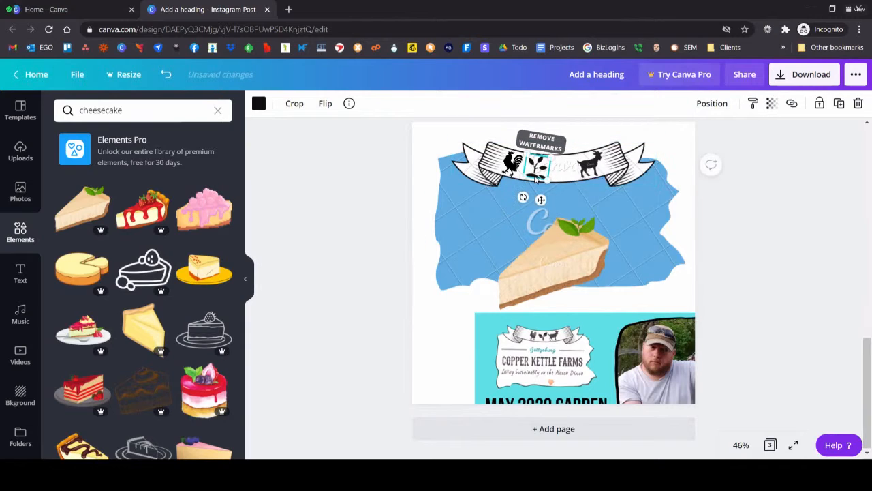
Step: Shrink the cheesecake slice and place it on the banner between the seedling and the goat
click(532, 287)
drag(500, 311, 565, 168)
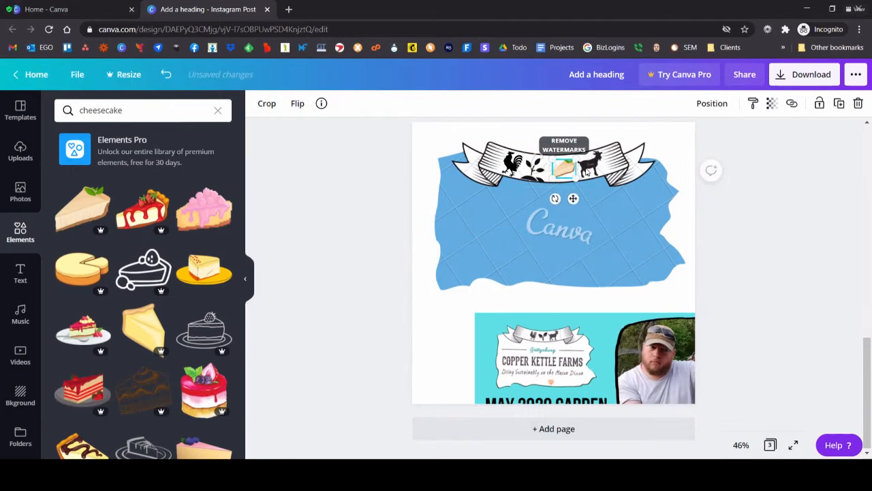
click(538, 165)
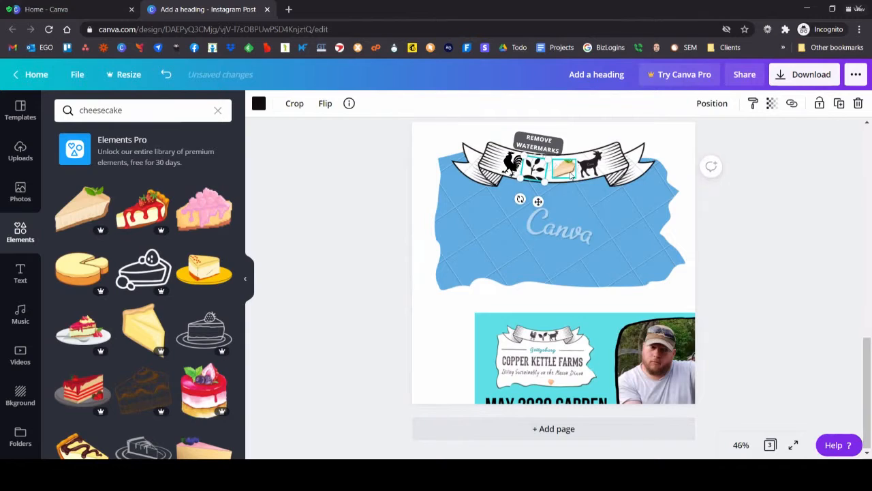
click(382, 194)
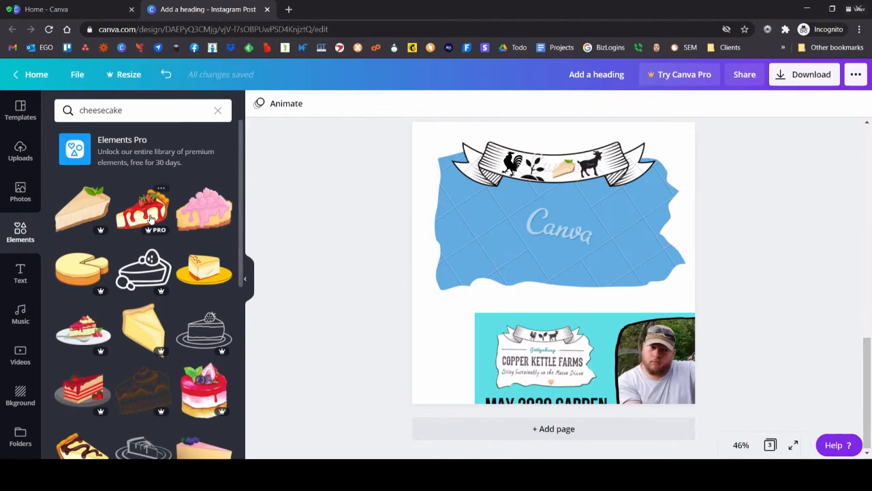
Step: Add a heading text box and center it horizontally in the middle of the blue state shape
click(13, 277)
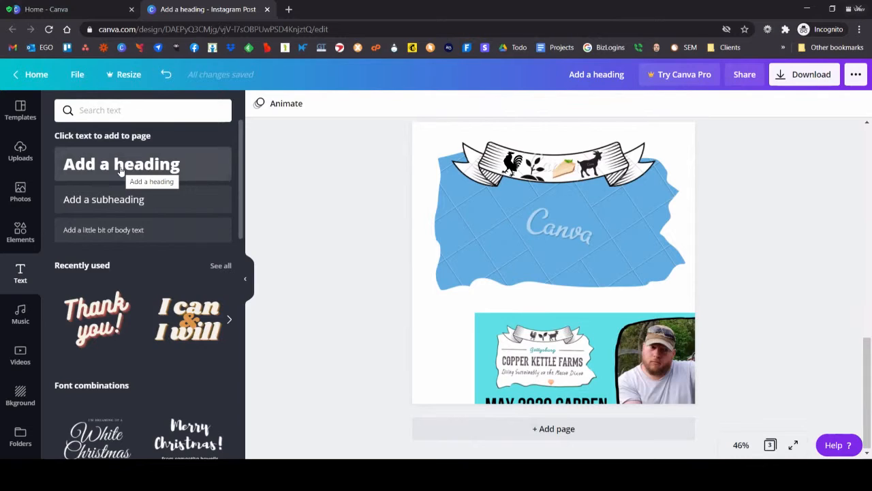
click(120, 170)
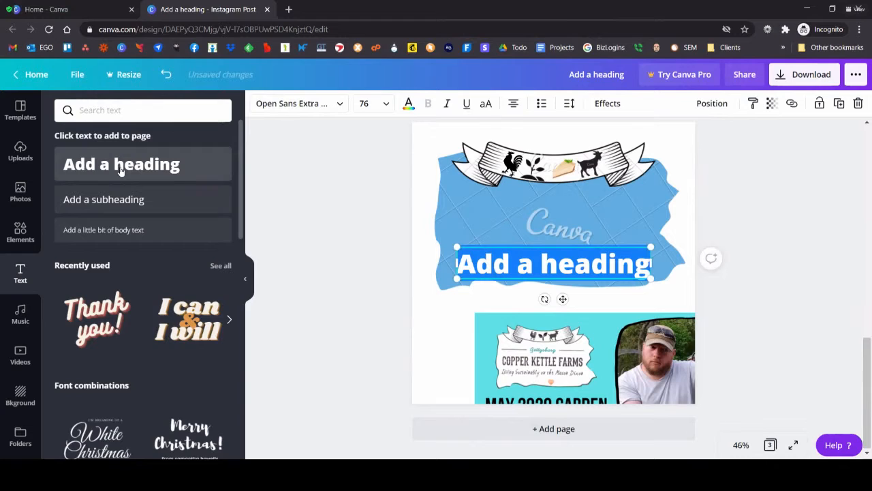
drag(530, 246, 539, 213)
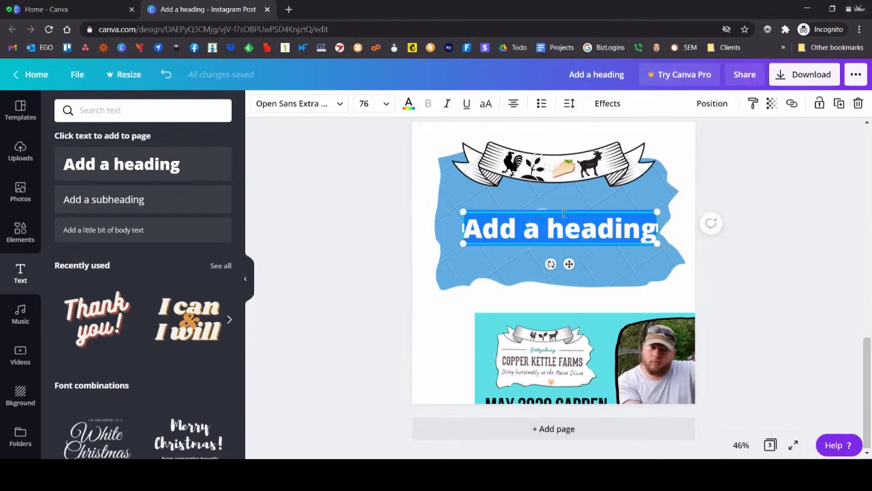
mouse_move(561, 213)
mouse_down()
mouse_move(545, 210)
mouse_move(552, 212)
mouse_up()
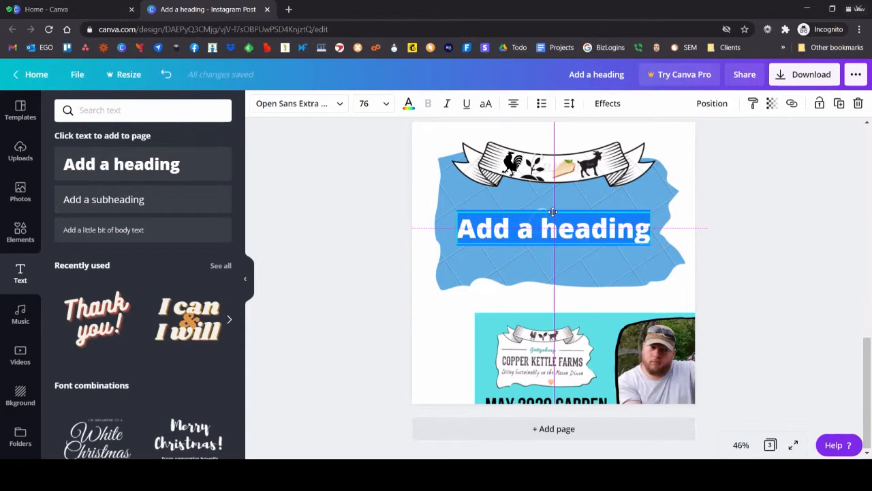
drag(553, 212, 552, 246)
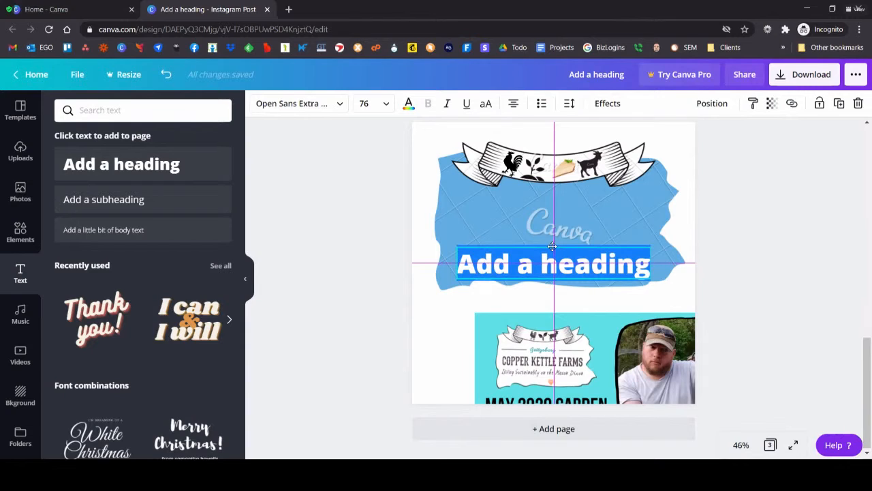
drag(552, 246, 553, 211)
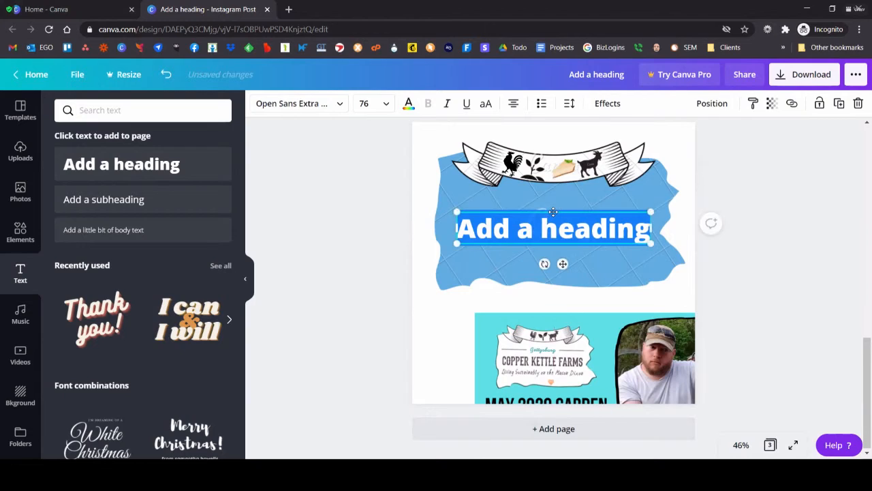
Step: Replace the heading text with "Copper Kettle Farms" and set its font size to 48
text(Copper K)
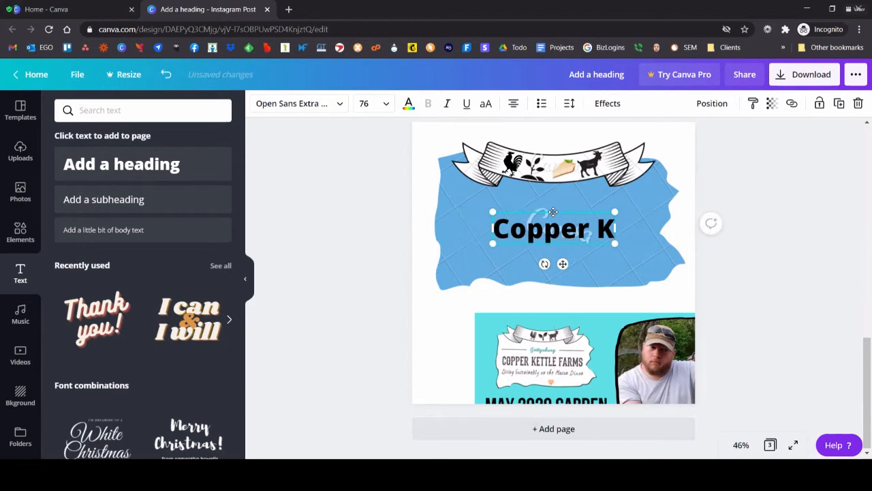
text(ettle Farms)
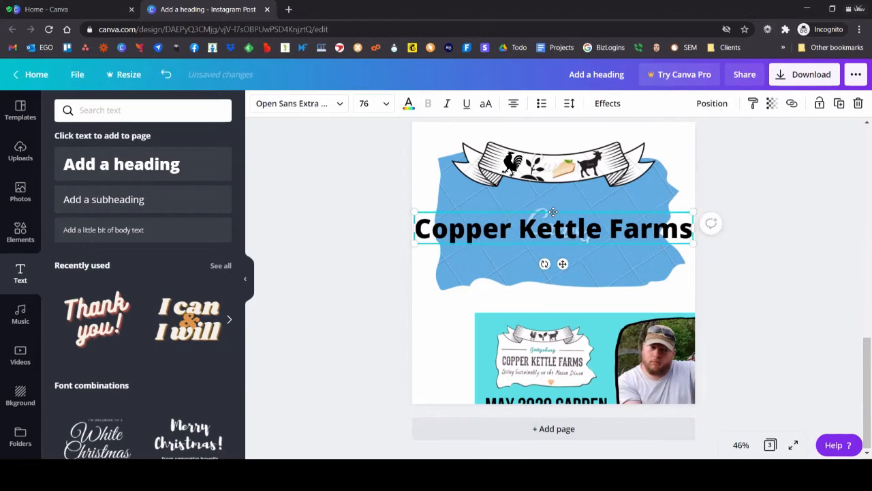
click(387, 107)
scroll(387, 273, down, 3)
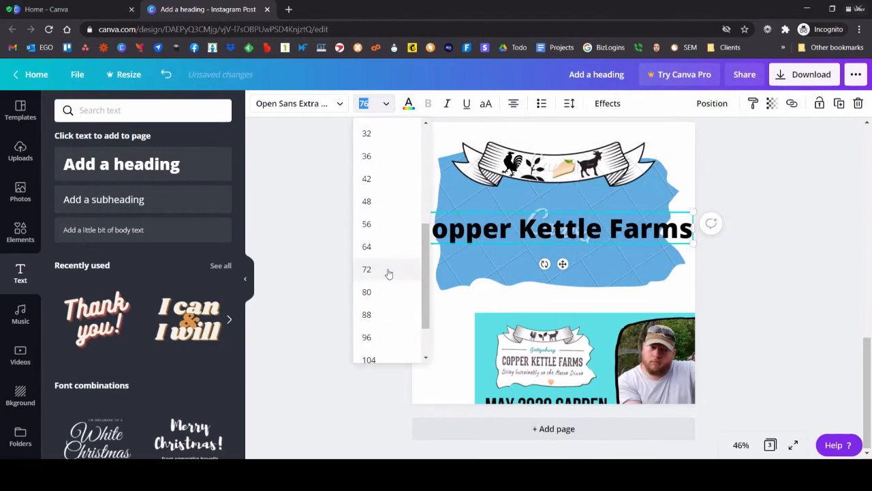
click(367, 201)
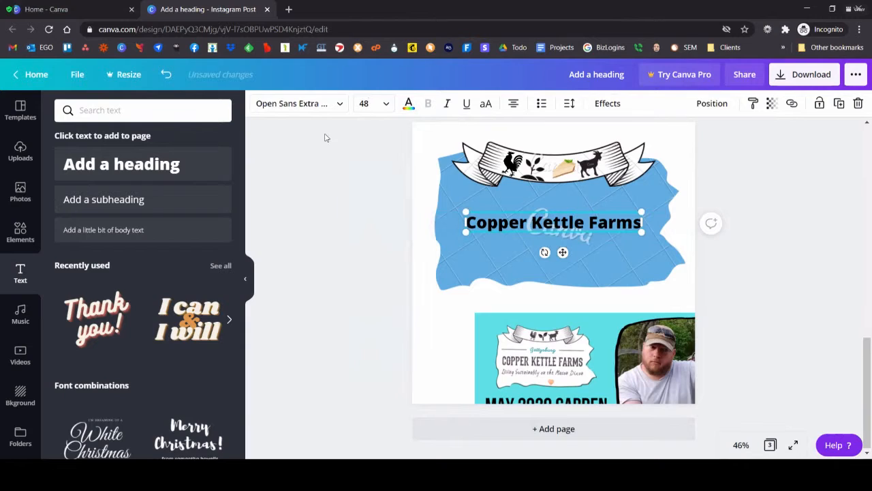
Step: Change the heading's font to Anton and convert the text to all uppercase
click(338, 102)
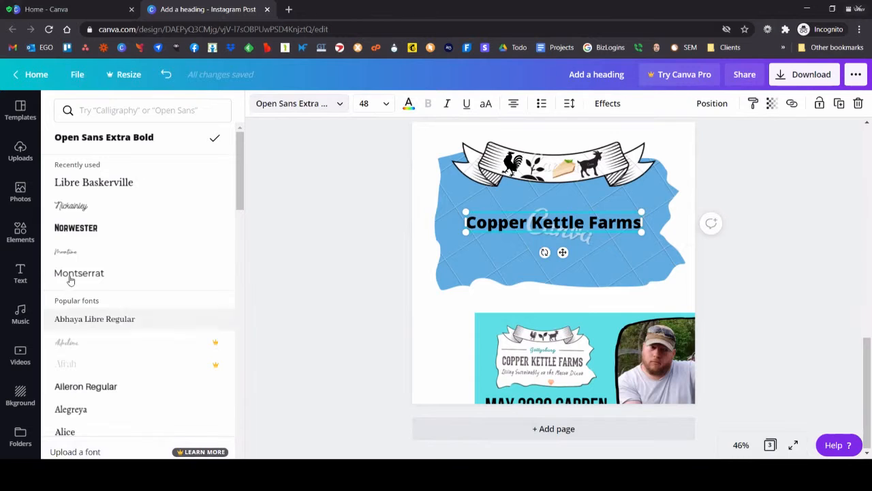
scroll(111, 271, down, 4)
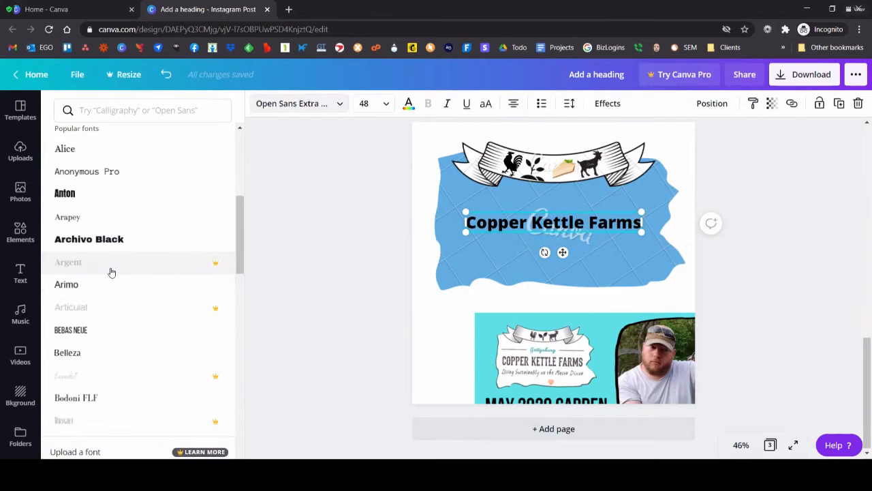
scroll(110, 270, down, 4)
scroll(109, 246, up, 2)
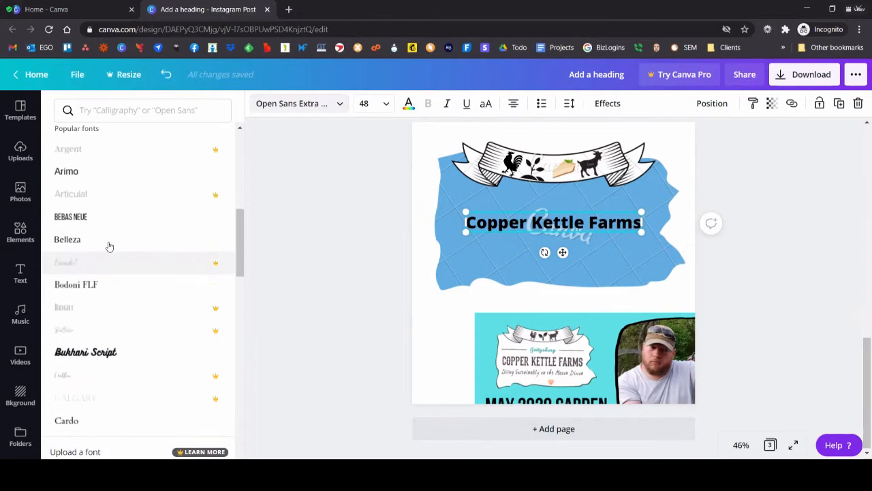
scroll(105, 248, up, 2)
click(150, 242)
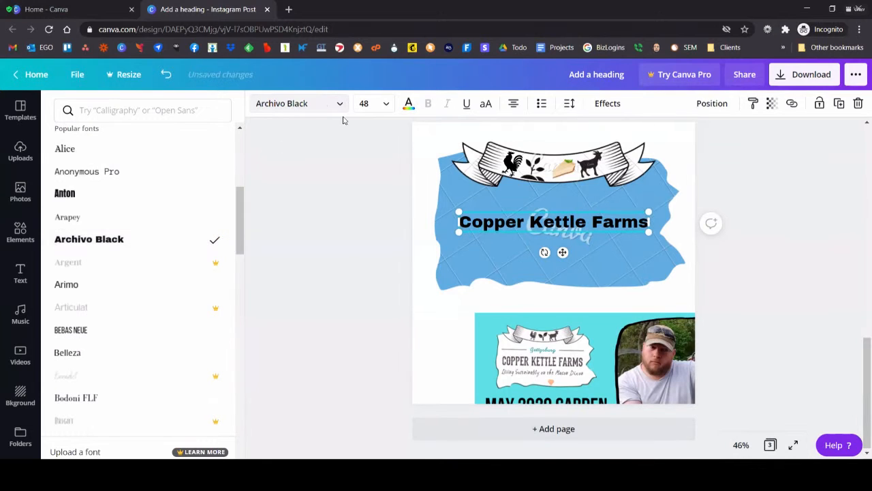
click(120, 200)
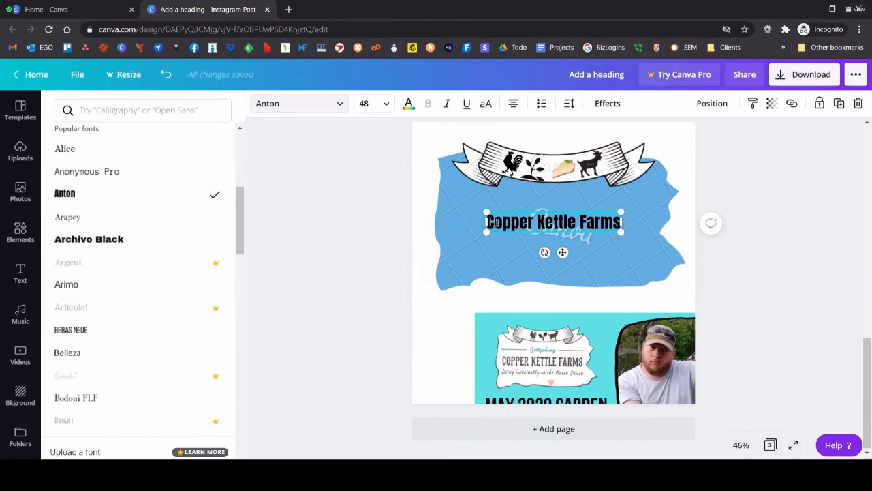
click(487, 104)
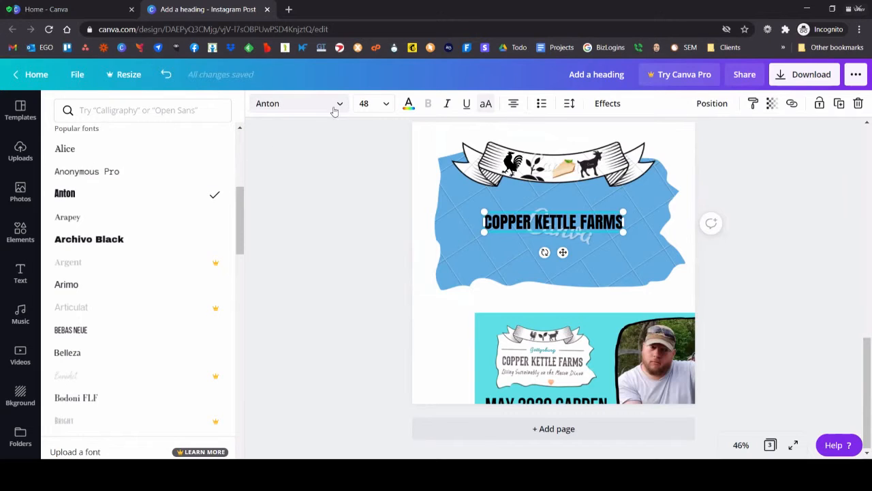
Step: Enlarge the heading to about size 69.8 and reposition it centrally on the blue shape
drag(484, 213, 421, 194)
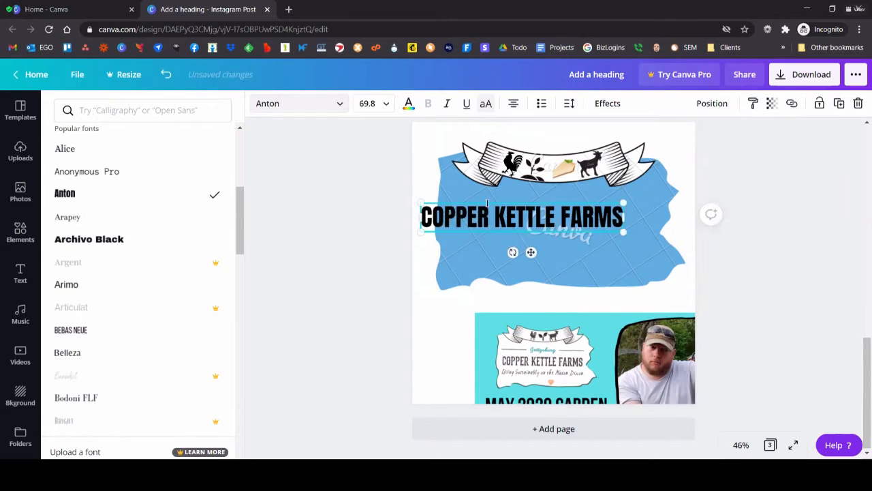
drag(486, 202, 516, 214)
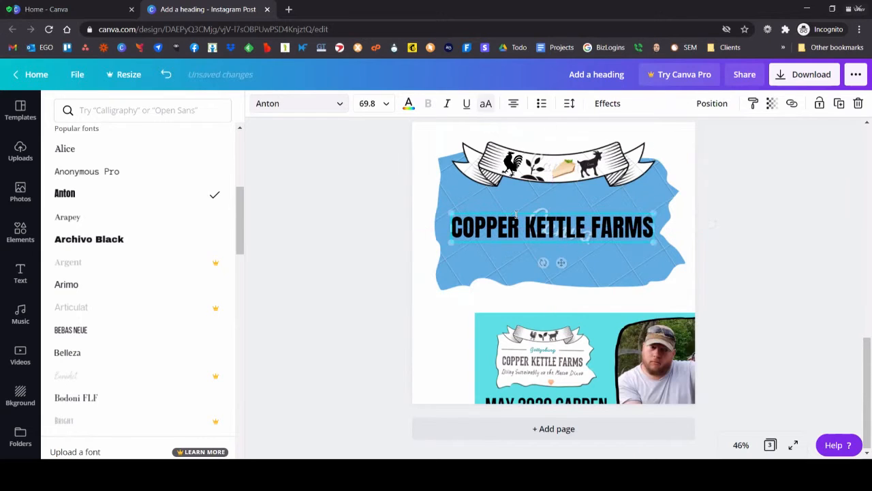
click(459, 197)
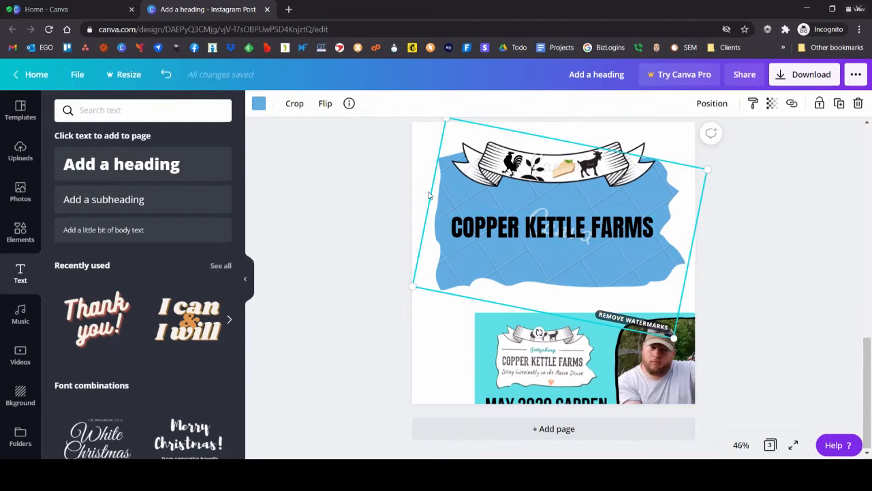
click(343, 236)
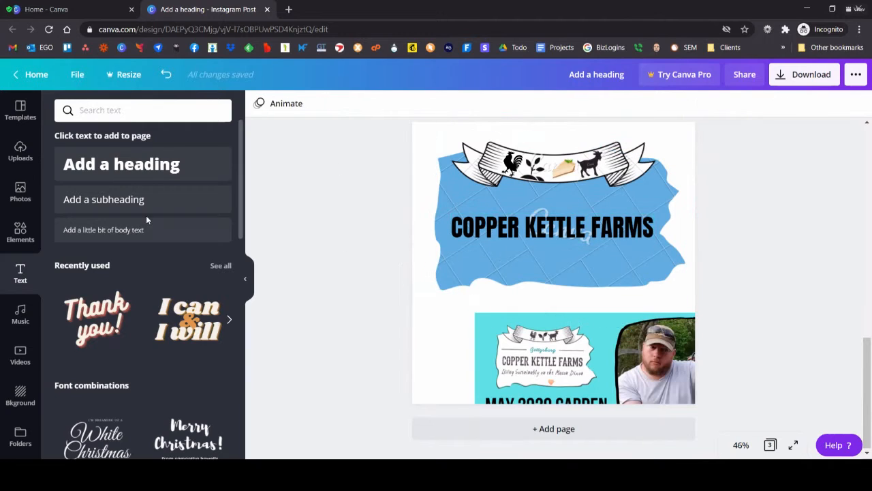
Step: Add a subheading below the farm name reading "Living Sustainably on the Mason Dixon"
click(100, 200)
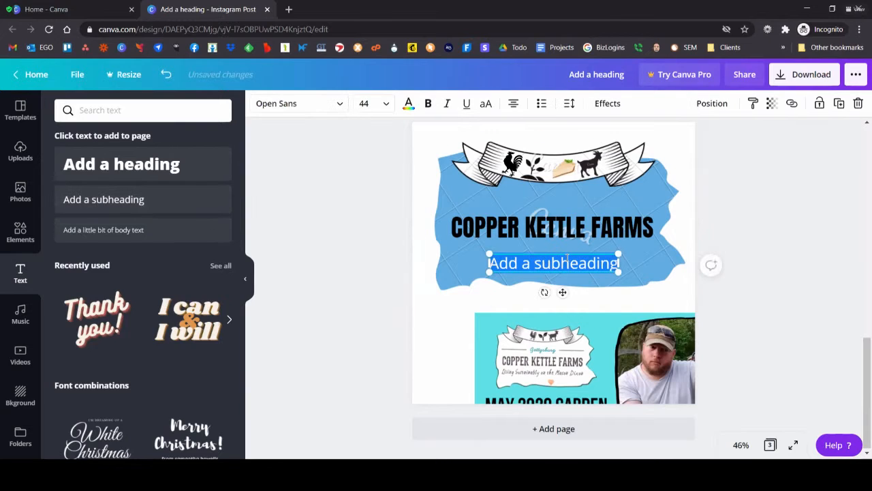
text(Living)
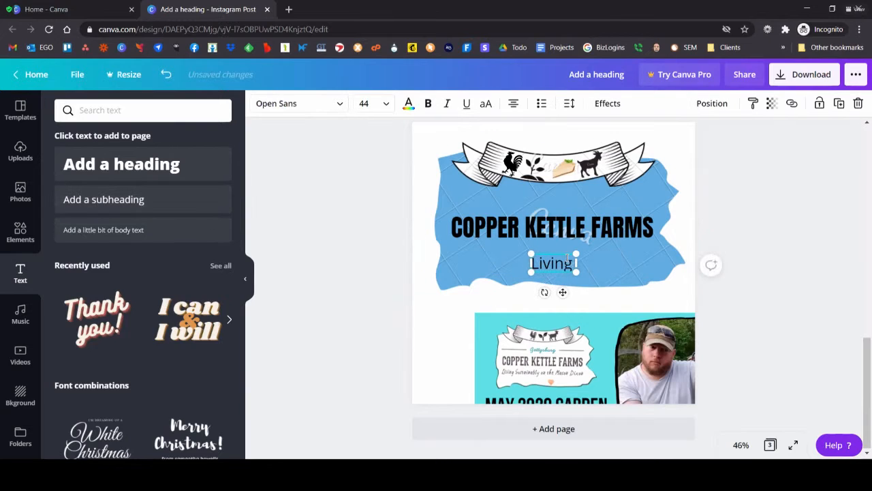
text( Susistain)
key(BackSpace)
key(BackSpace)
key(BackSpace)
key(BackSpace)
key(BackSpace)
key(BackSpace)
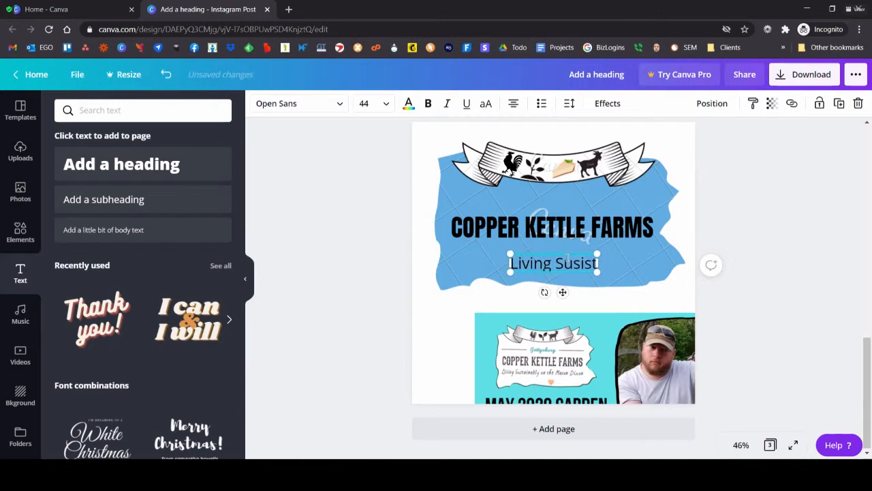
text(tainably on)
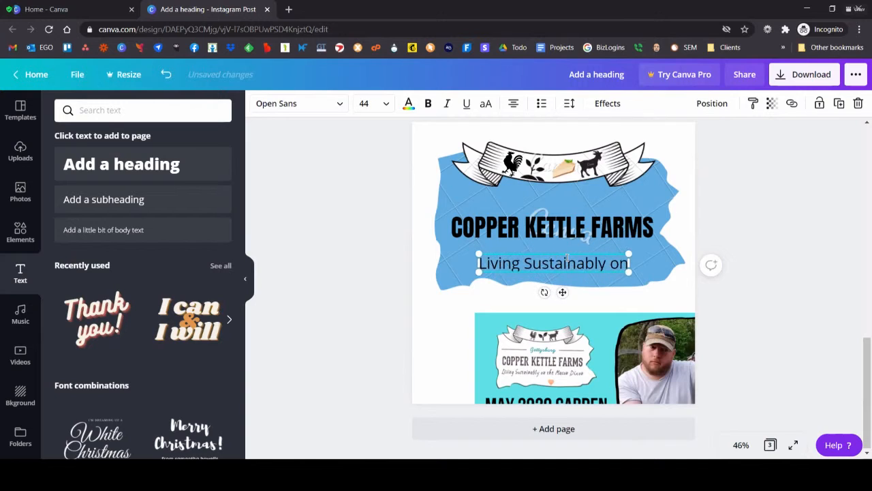
text( the Mason Dixon)
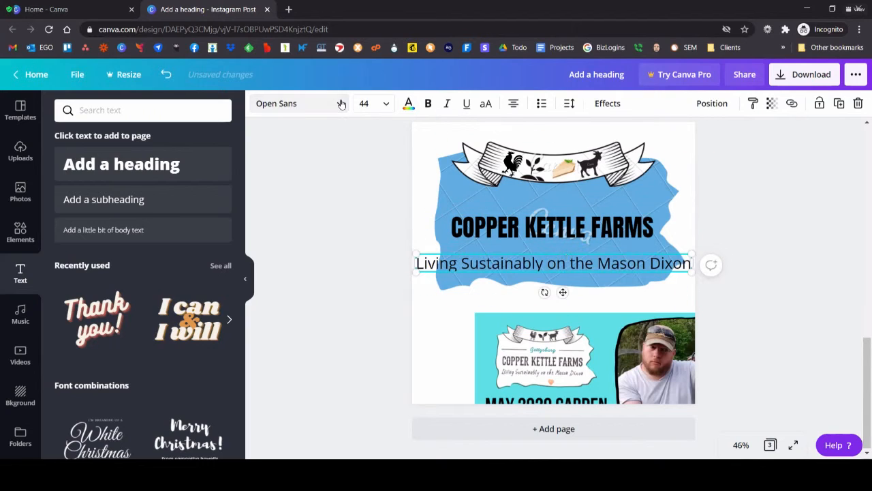
Step: Find a calligraphy font, apply Playlist Script to the subheading, and move the line up close beneath the farm name
click(290, 103)
scroll(127, 244, down, 2)
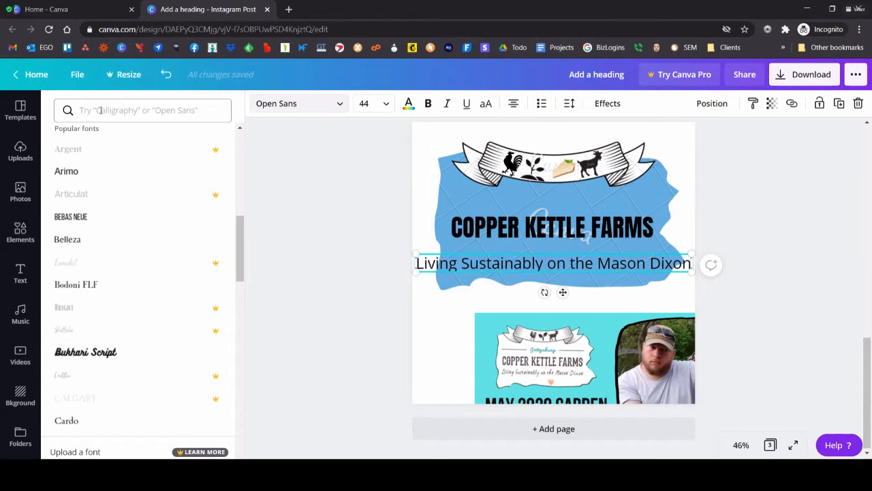
click(100, 110)
text(Call)
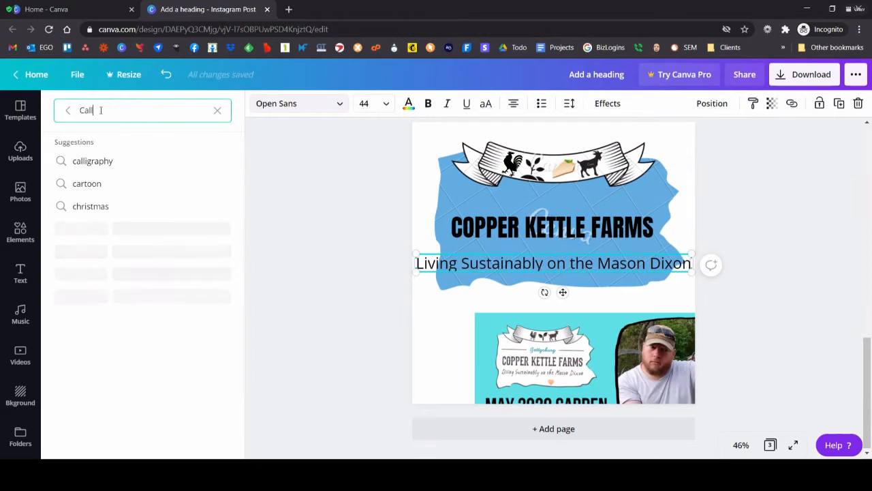
text(igraphy)
key(Return)
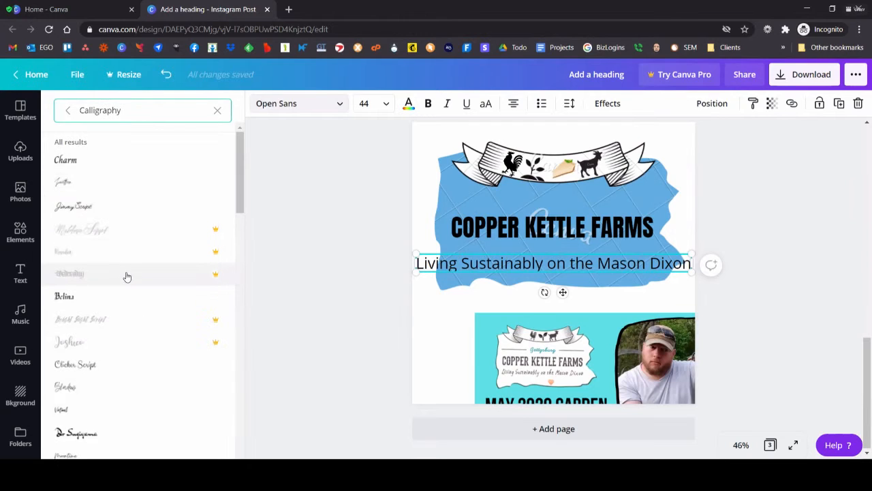
scroll(80, 341, down, 2)
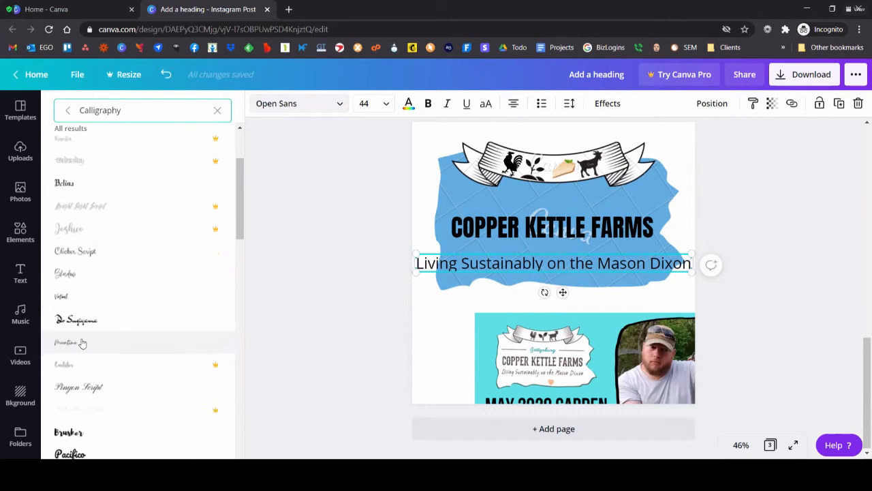
scroll(79, 300, down, 2)
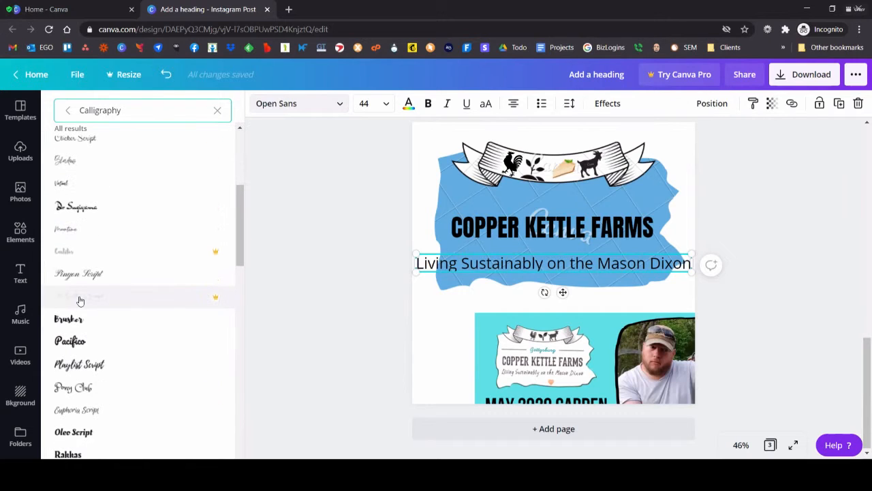
click(89, 370)
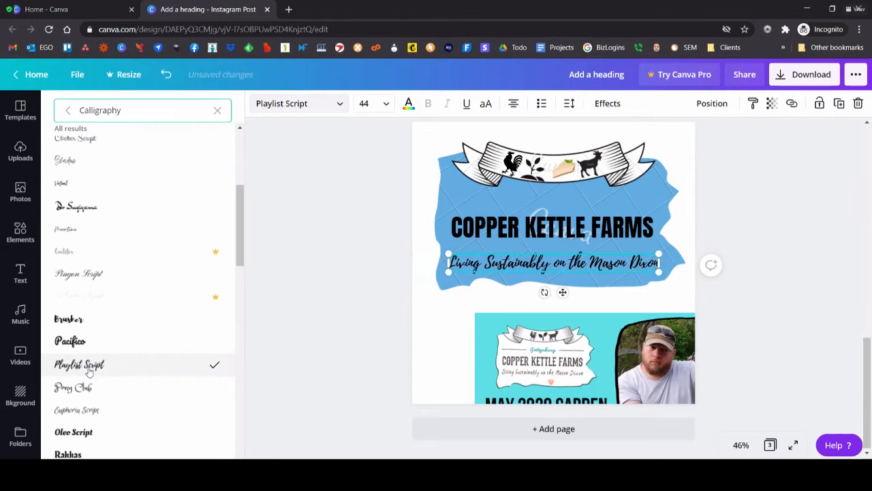
drag(554, 272, 560, 244)
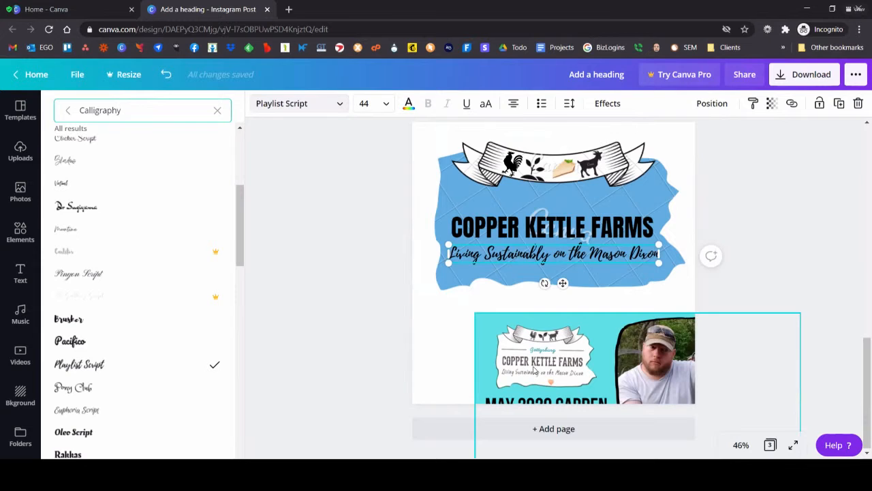
Step: Find a heart graphic, add the scribbled pink heart, and place it small and centred beneath the tagline
click(21, 230)
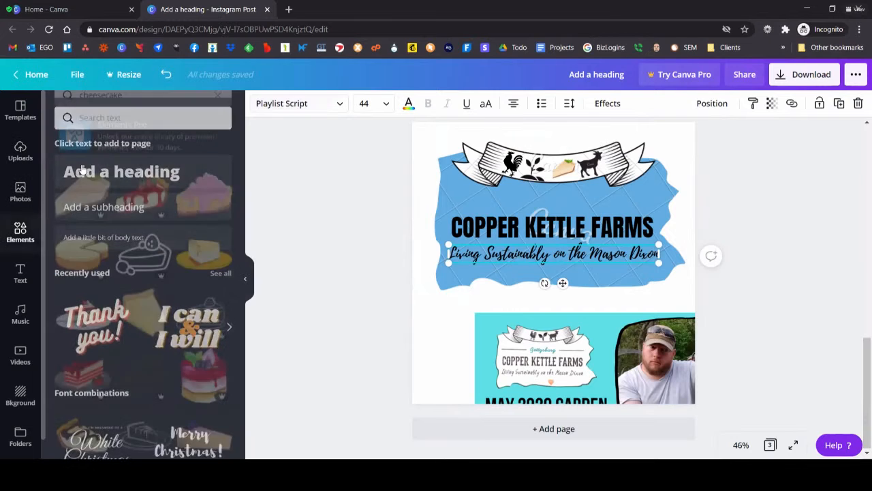
click(60, 108)
key(ctrl+a)
text(heart)
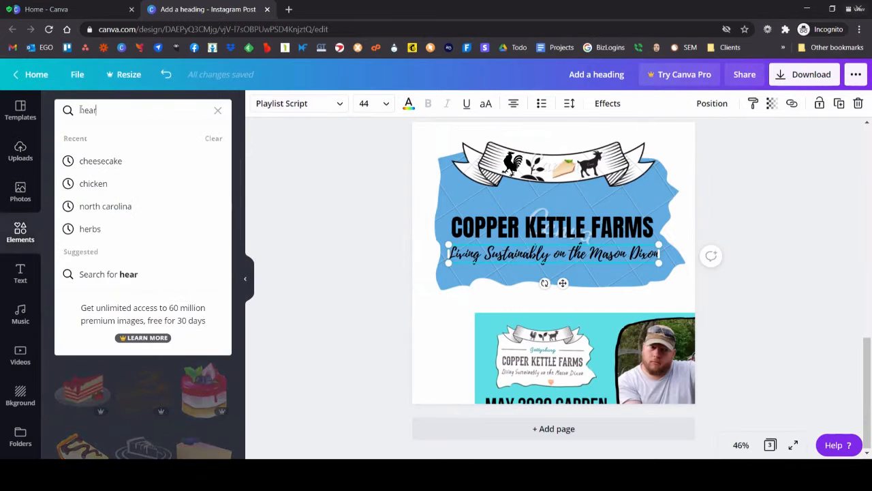
key(Return)
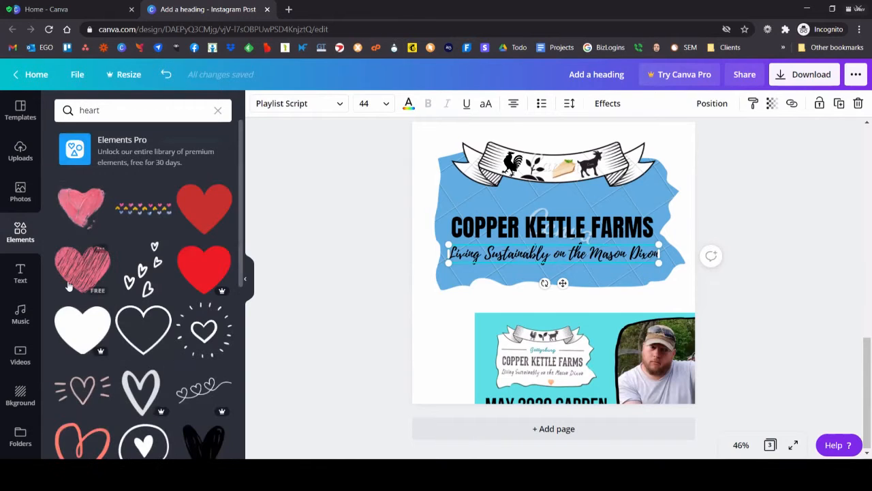
click(85, 263)
drag(498, 217, 574, 279)
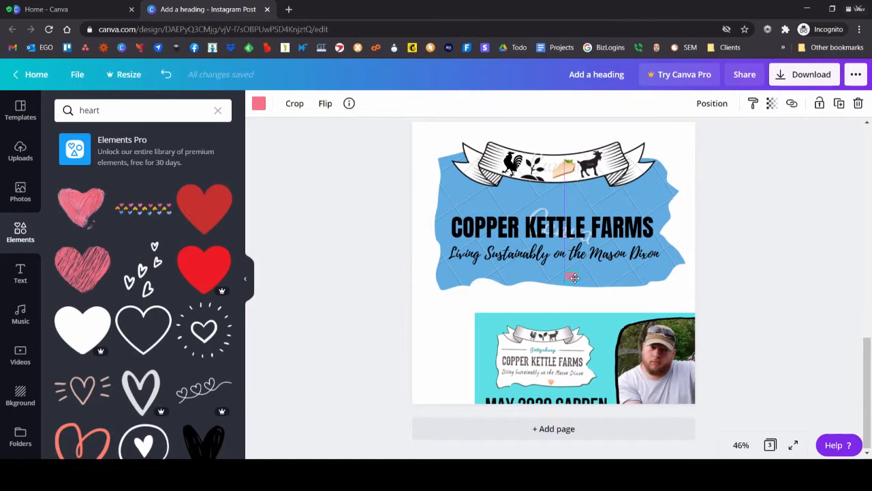
drag(575, 278, 572, 275)
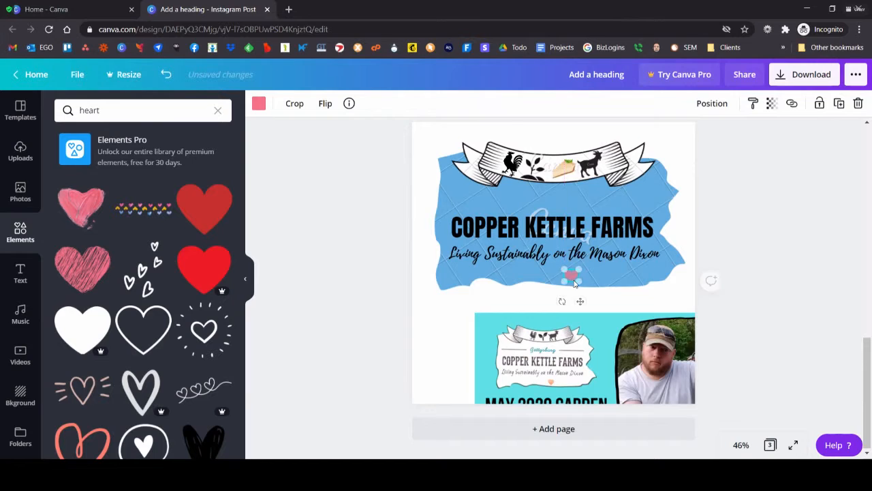
click(342, 217)
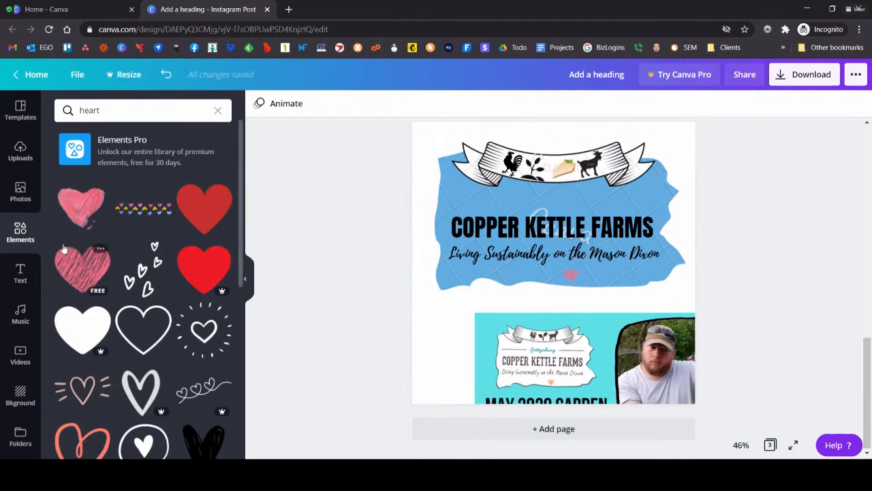
Step: Clear the heart search and show the full collection of line elements
click(218, 110)
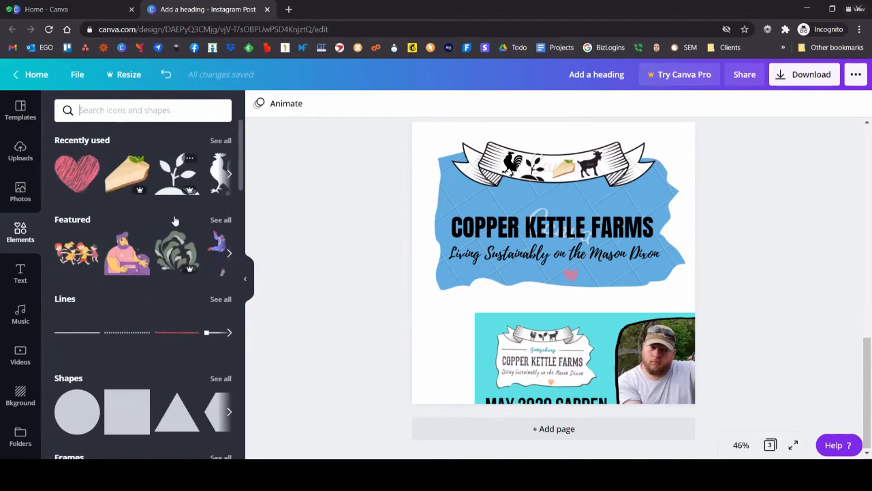
click(217, 301)
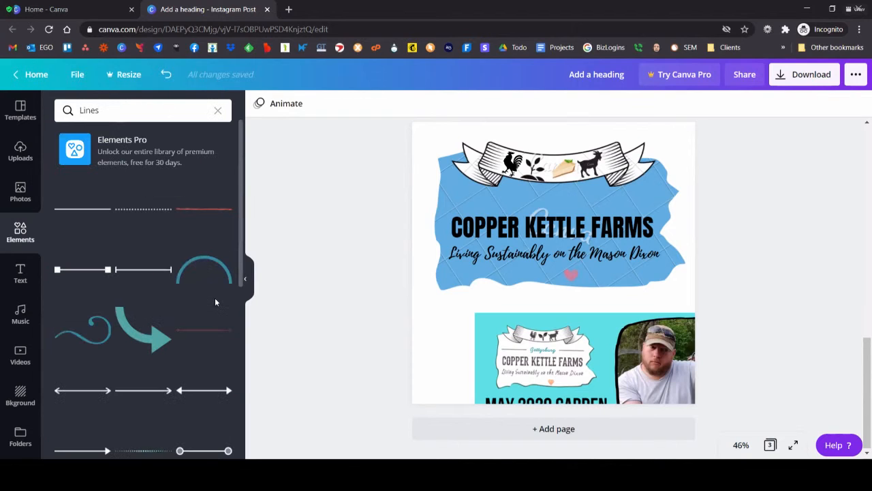
scroll(180, 348, down, 3)
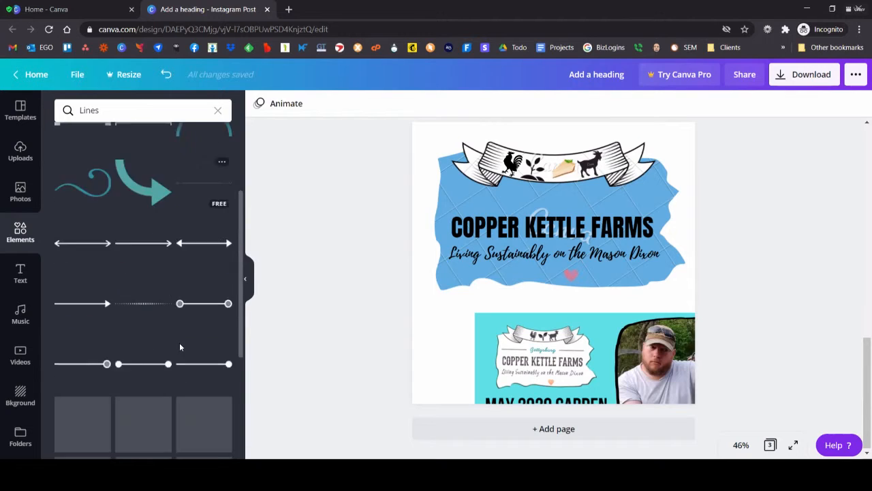
scroll(179, 344, down, 3)
scroll(133, 220, down, 1)
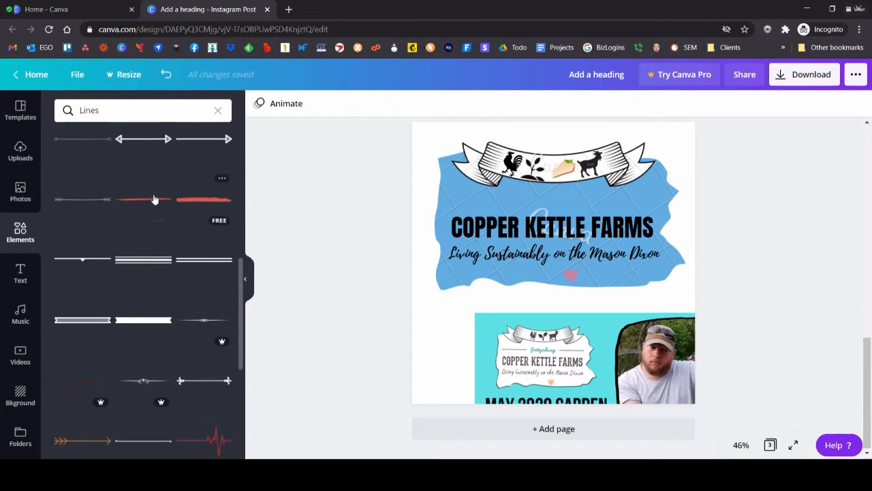
click(201, 205)
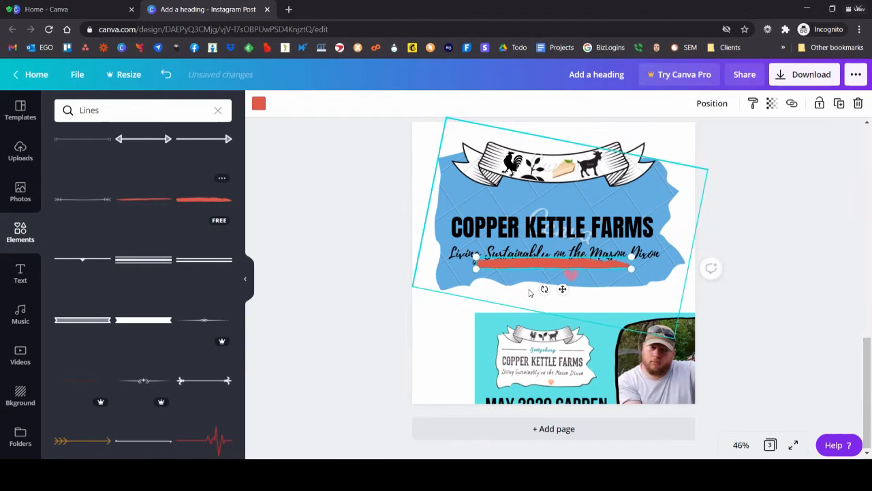
key(Delete)
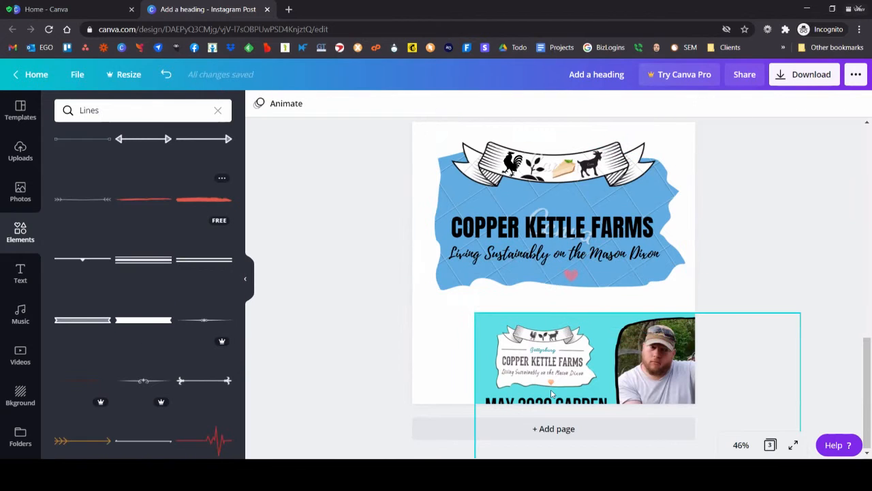
Step: Add the plain straight line to the blue shape, shorten it, and colour it black
scroll(101, 230, up, 5)
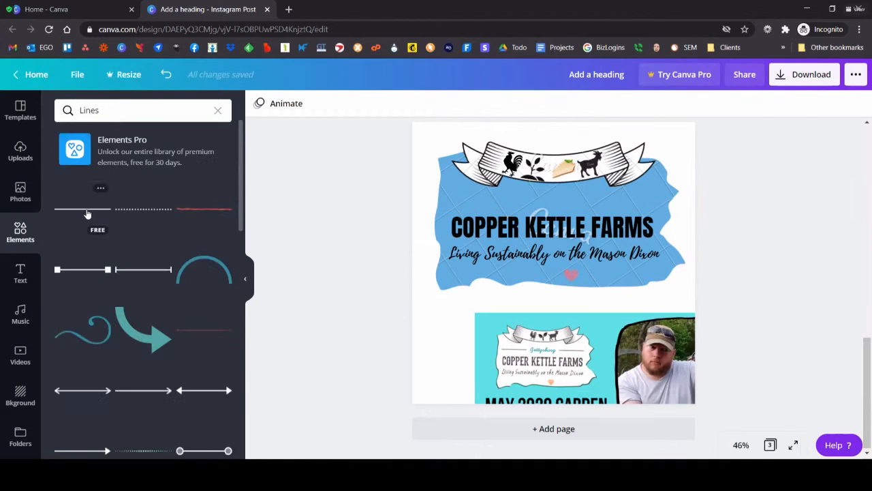
drag(85, 208, 530, 273)
drag(631, 274, 567, 275)
click(259, 104)
click(128, 217)
Step: Move the black line above the word "COPPER" and shorten it to leave room for centred text beside it
drag(518, 270, 494, 196)
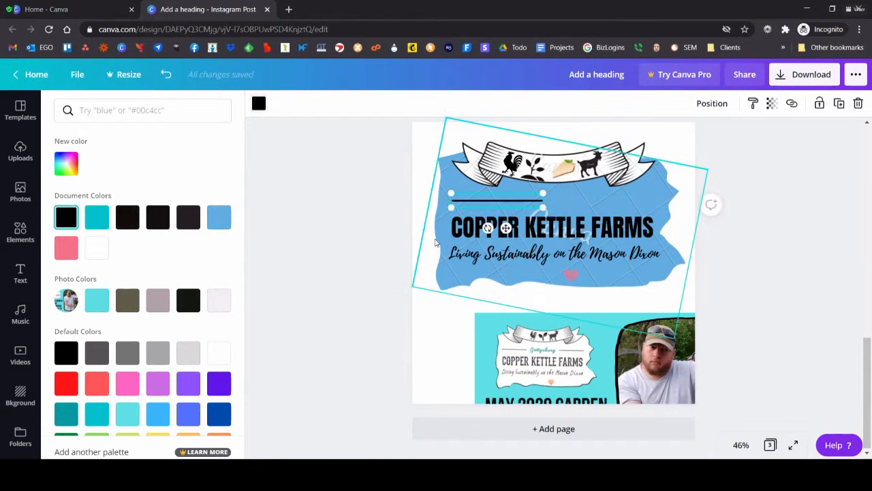
drag(543, 193, 494, 203)
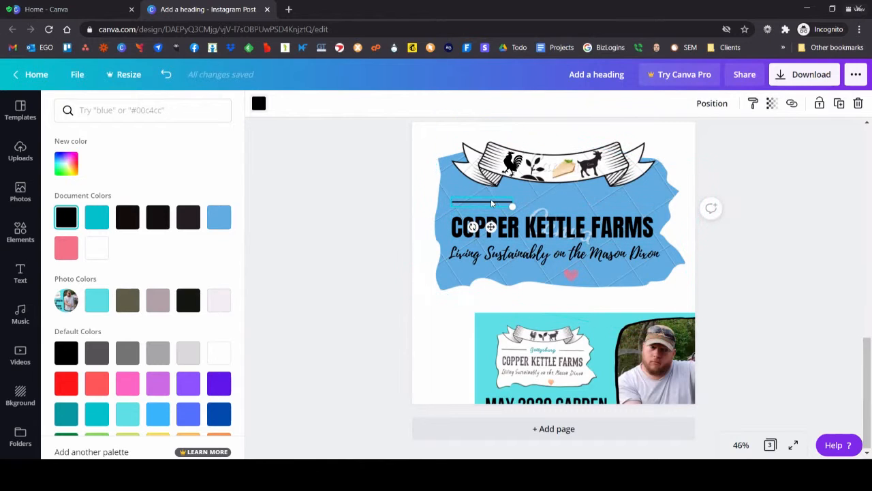
click(295, 223)
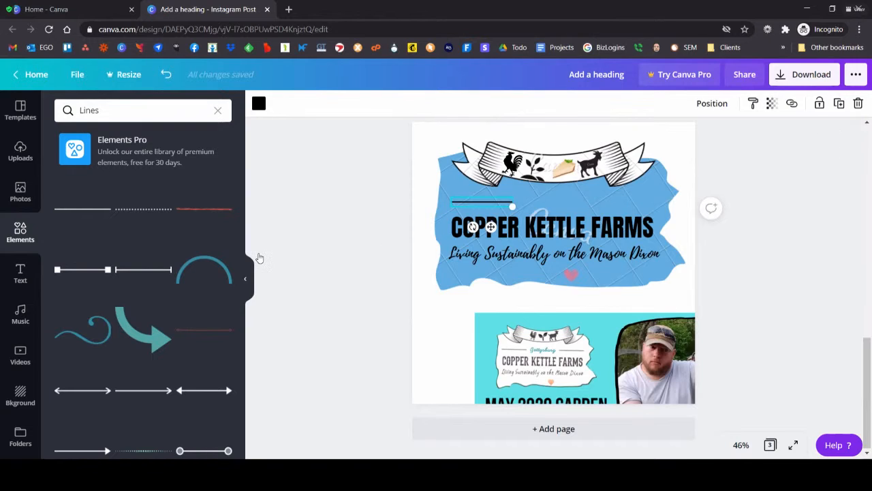
Step: Add a subheading reading "Gettysburg", widened to fit on one line and centred between the banner and the farm name
click(21, 272)
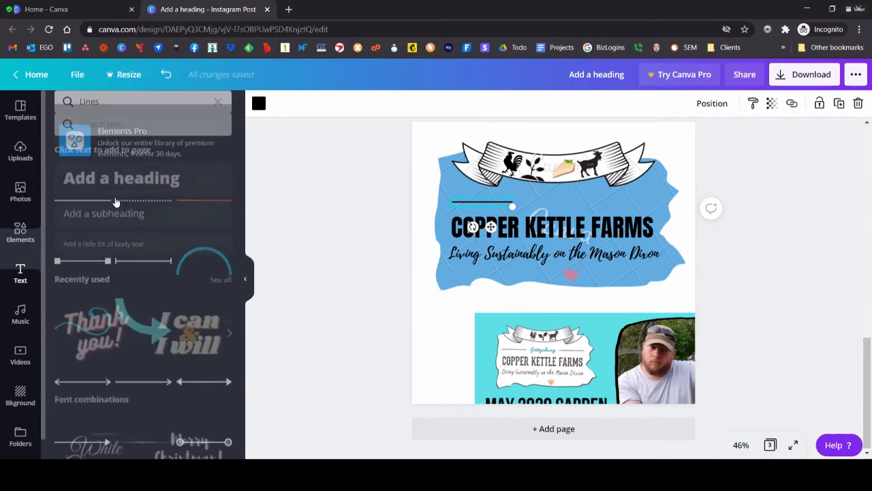
click(148, 198)
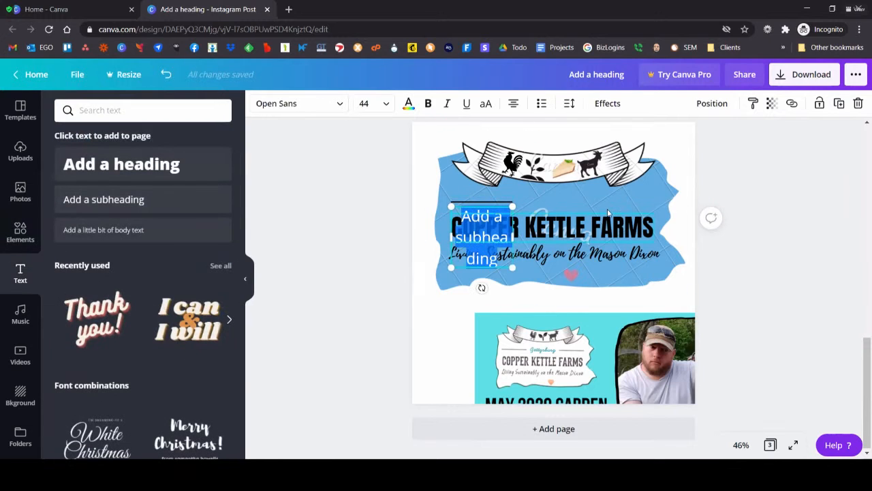
text(Gettysburg)
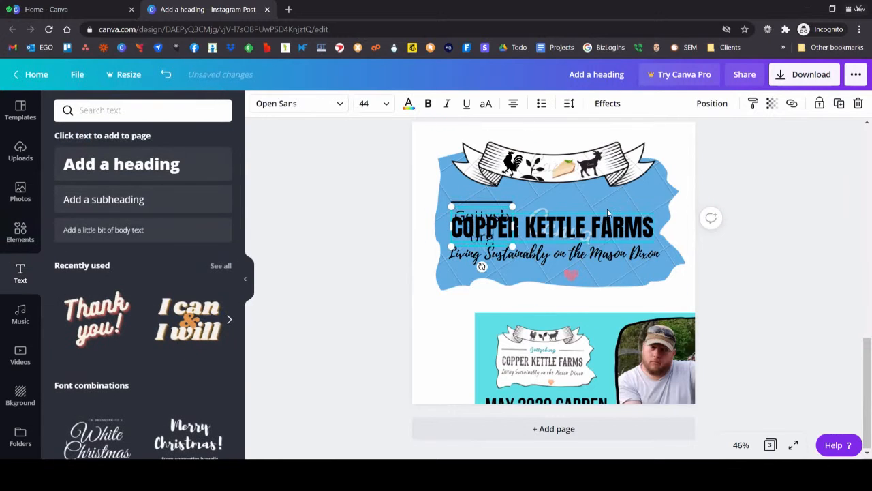
drag(512, 225, 575, 191)
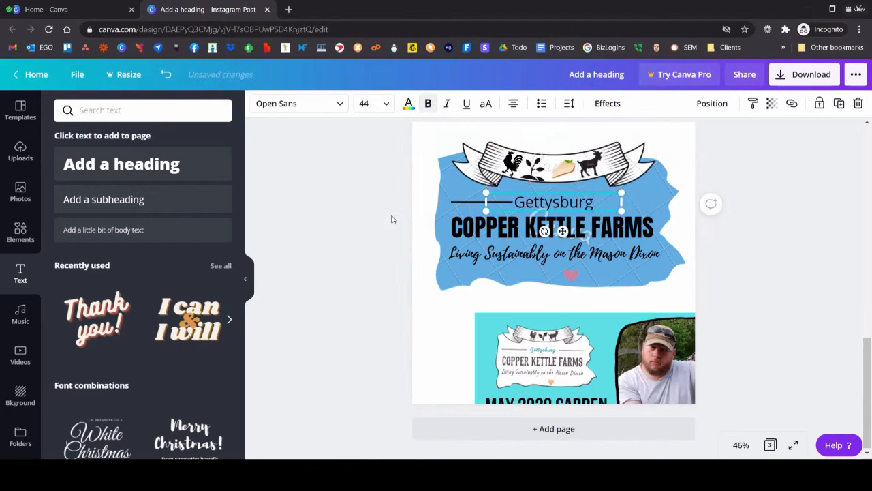
Step: Make the "Gettysburg" text bold and change its font to Clicker Script
drag(594, 203, 510, 202)
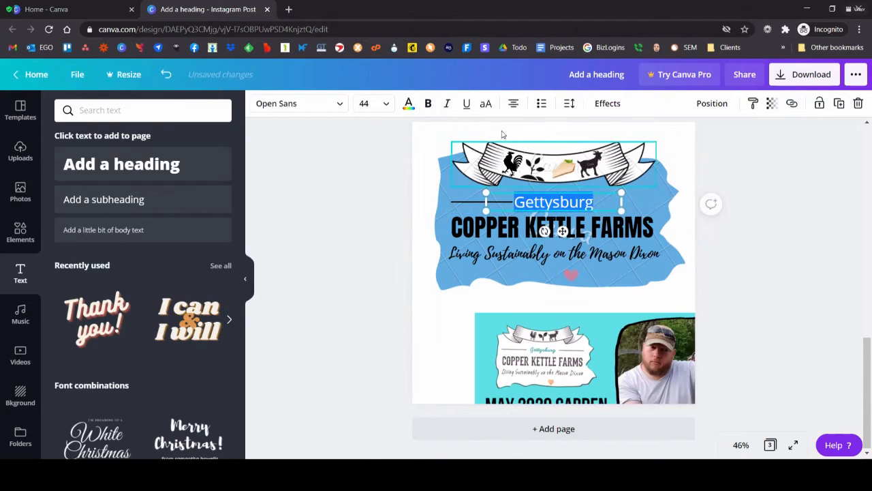
click(428, 103)
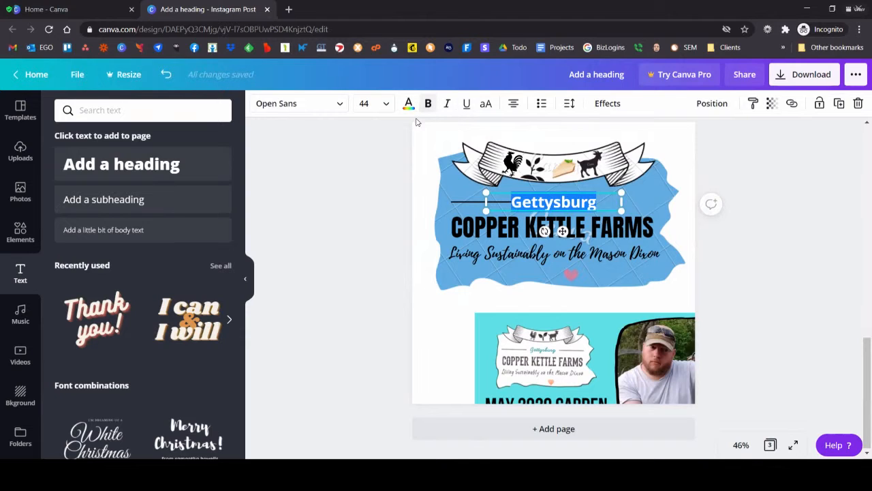
click(339, 103)
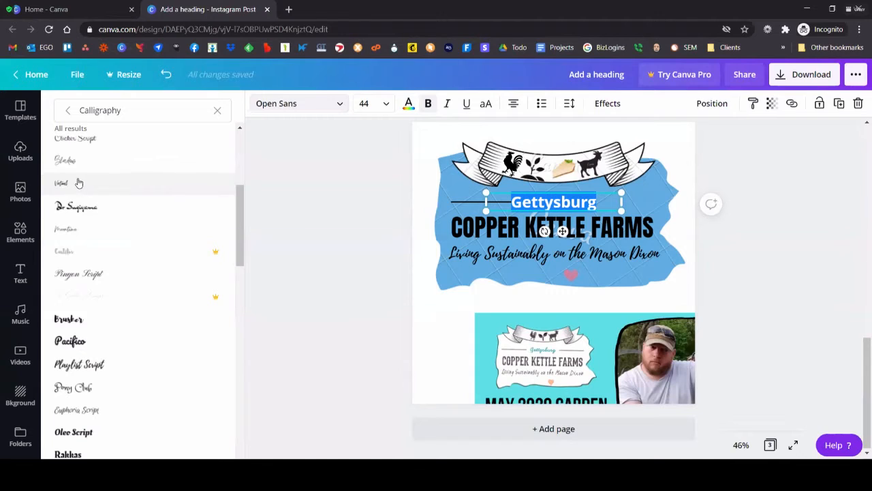
scroll(80, 161, up, 2)
click(101, 252)
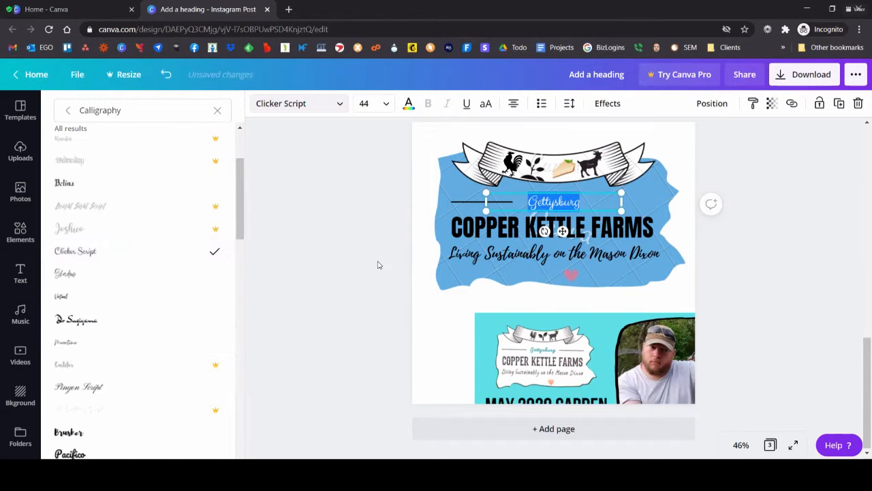
scroll(621, 169, up, 3)
scroll(479, 129, up, 5)
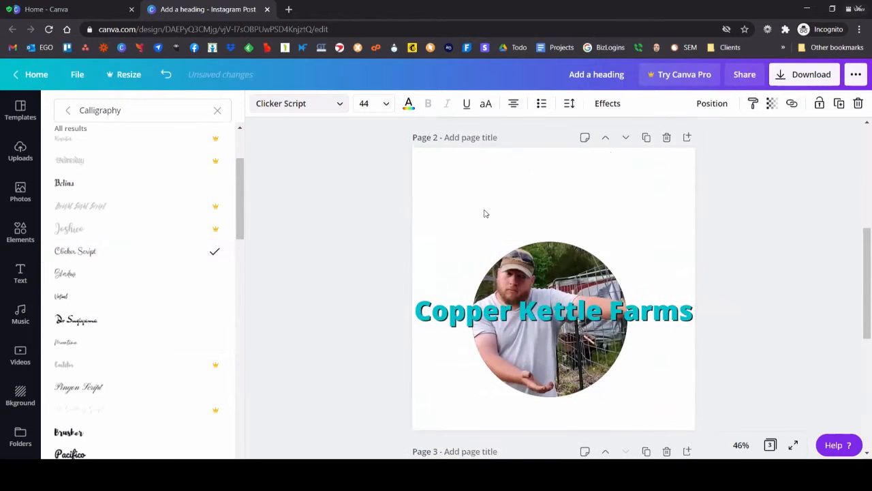
scroll(427, 144, up, 7)
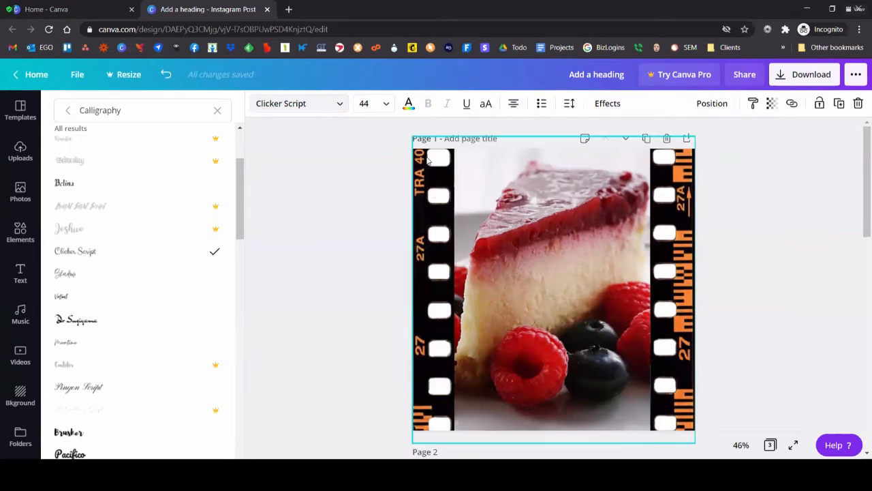
scroll(427, 164, down, 5)
scroll(427, 163, down, 8)
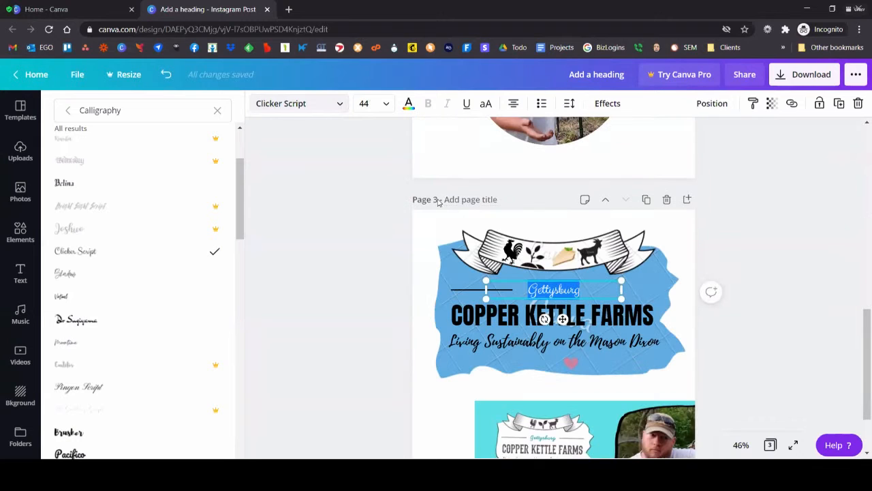
scroll(358, 207, down, 2)
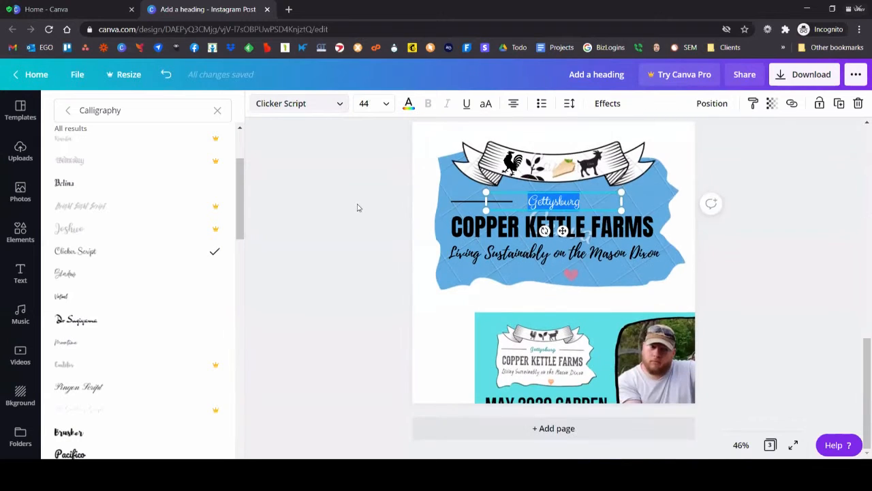
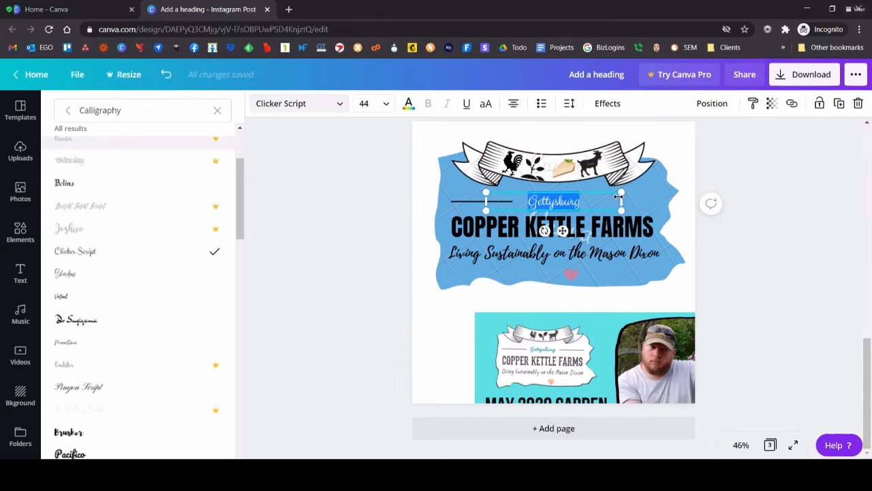
Step: Shrink the "Gettysburg" text proportionally to a font size of 38.9 and keep it above the farm name
drag(618, 196, 604, 199)
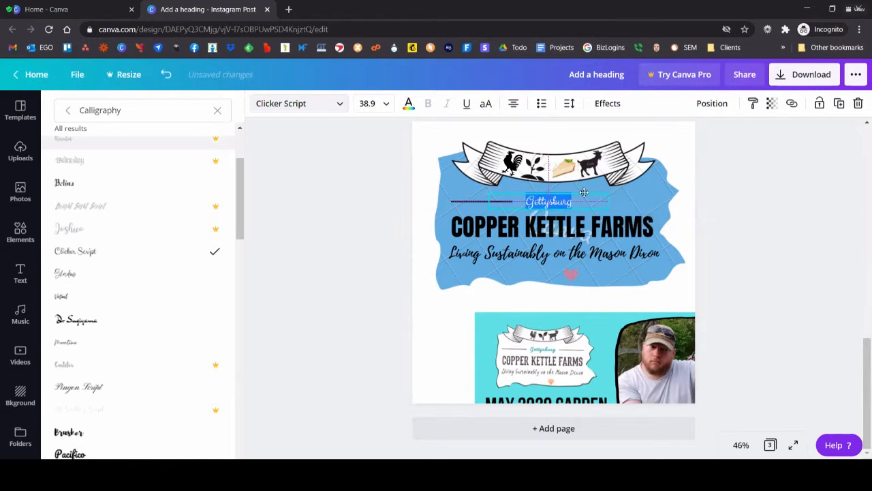
click(574, 171)
Step: Change the page 3 background to the dark charcoal shade from the document colors
click(418, 130)
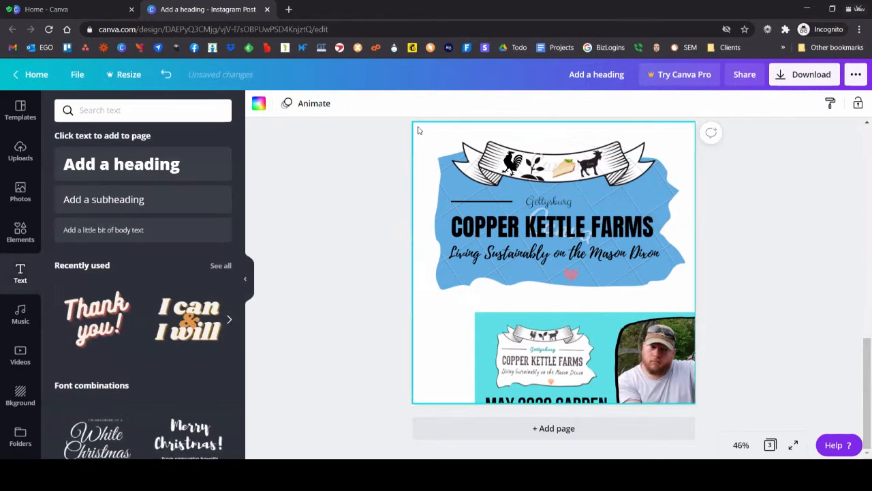
click(259, 104)
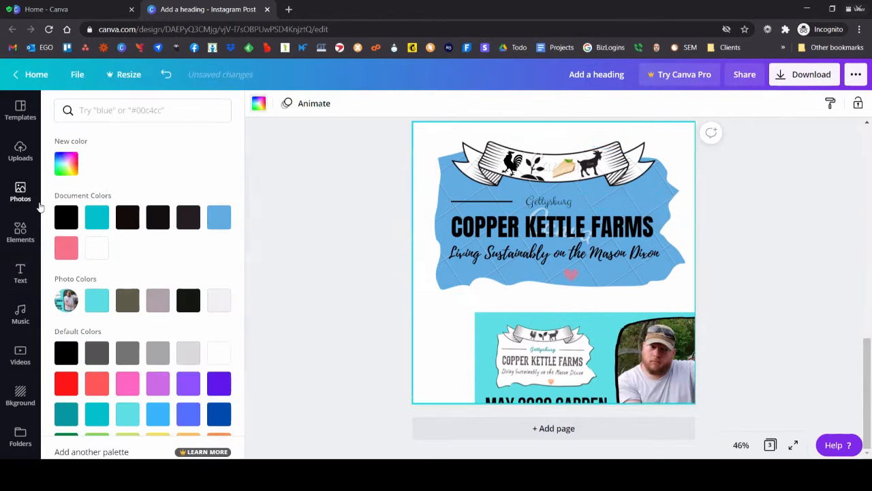
click(66, 217)
click(188, 217)
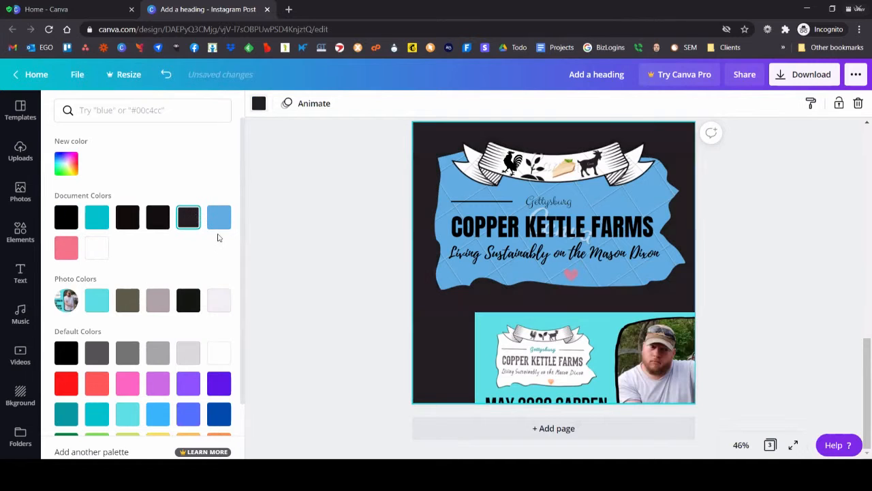
click(378, 235)
Step: Recolour the blue jagged shape behind the logo text to white
click(660, 203)
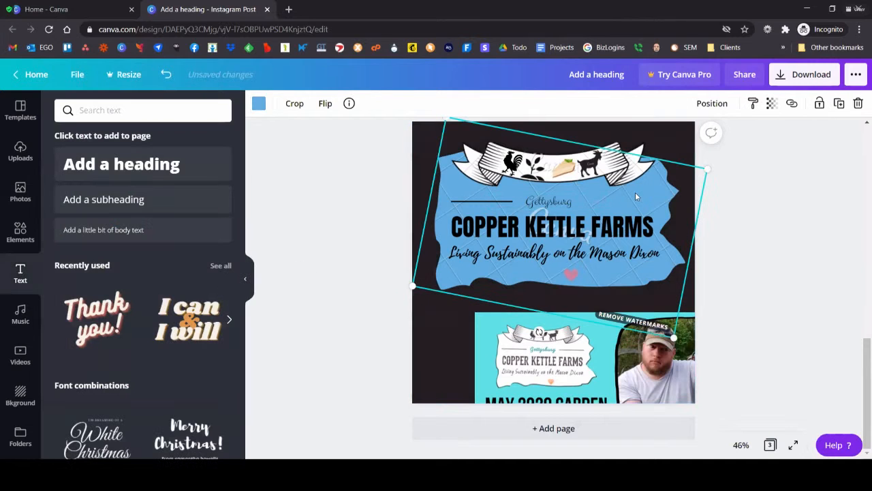
click(259, 103)
click(96, 249)
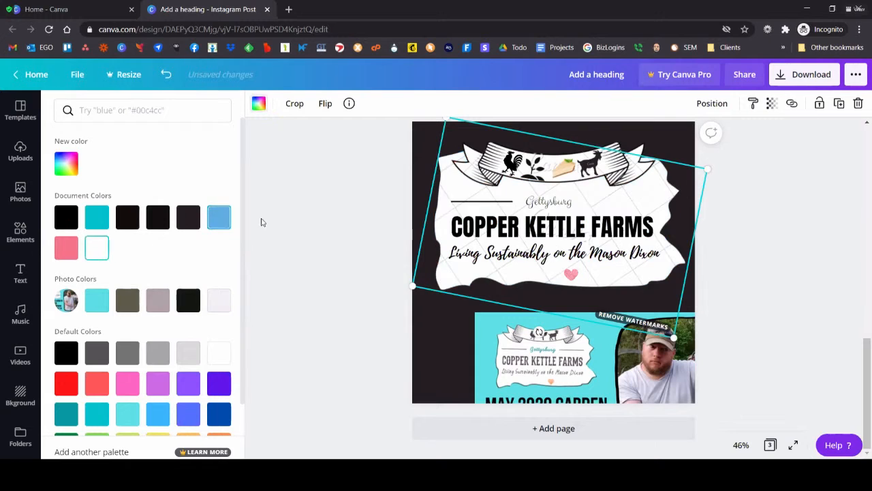
Step: Shift the reference image to show its full logo, and colour the "Gettysburg" text with the turquoise from the photo colors
click(556, 203)
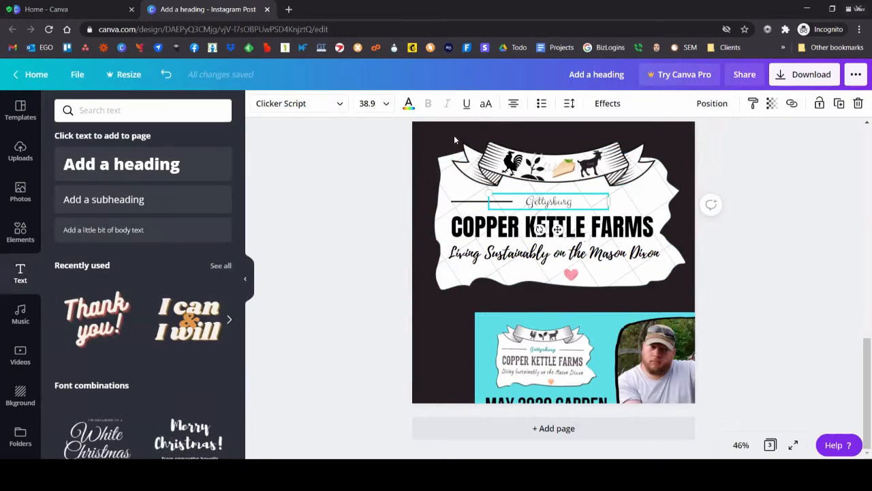
click(409, 106)
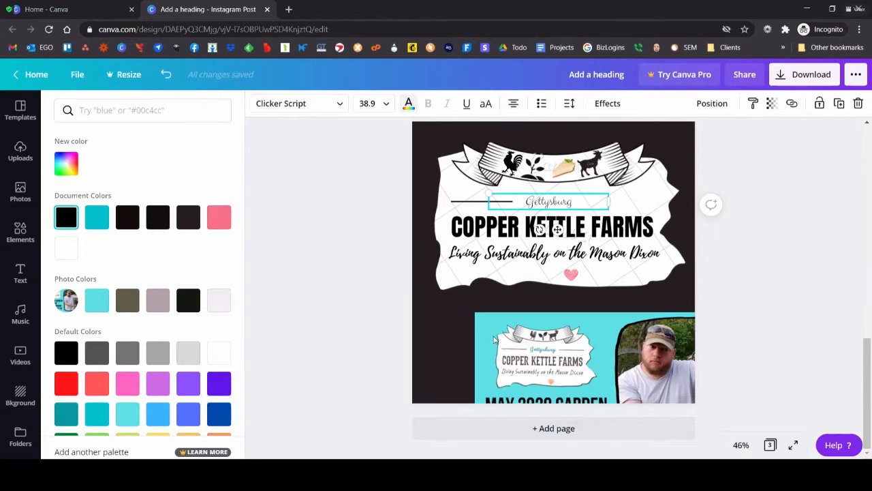
drag(644, 358, 578, 350)
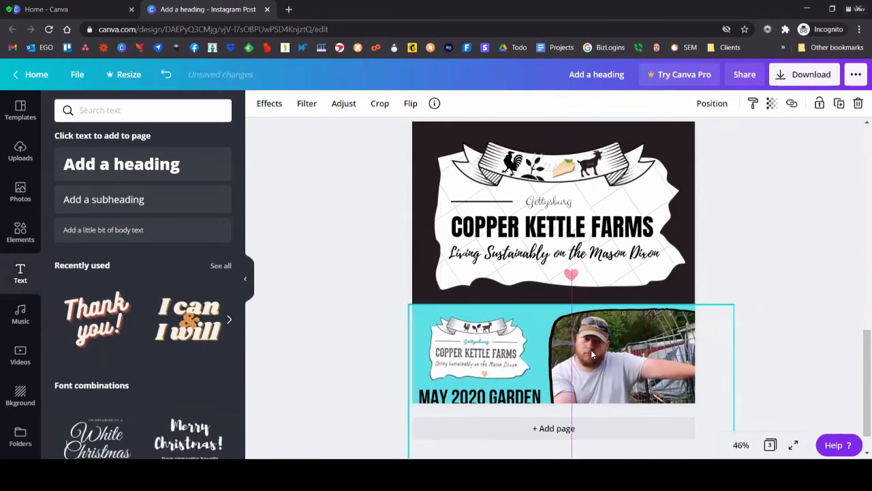
click(552, 205)
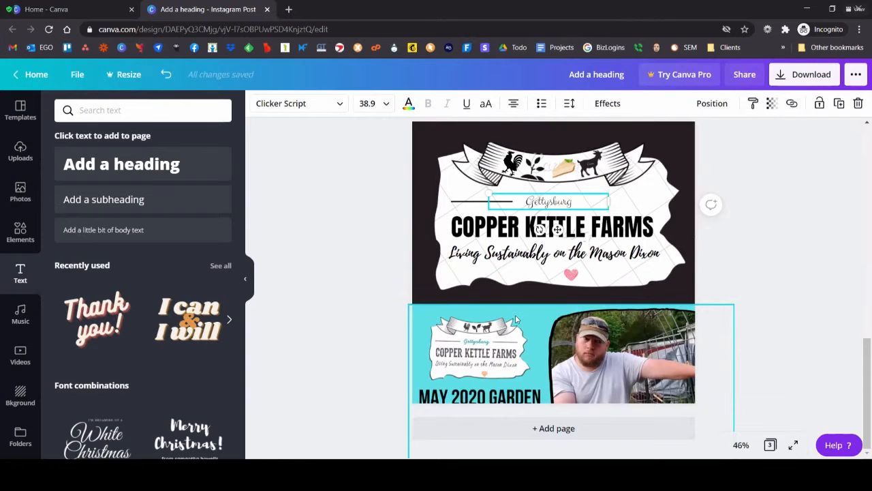
click(409, 104)
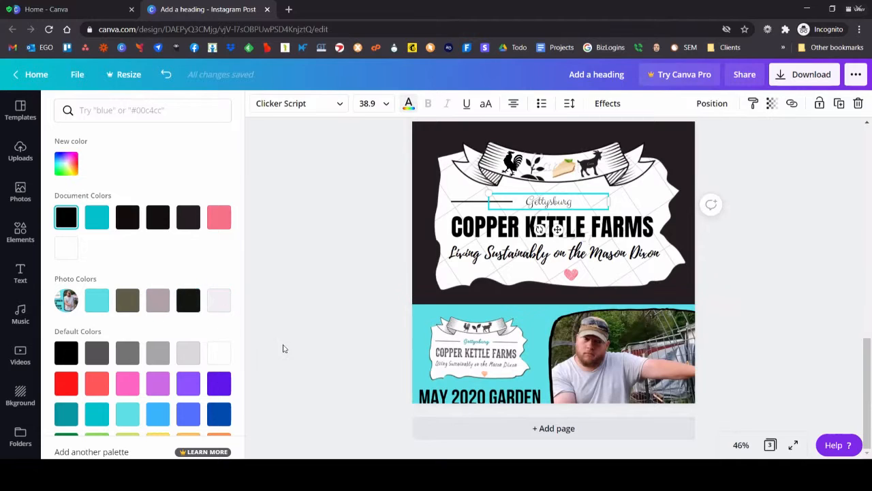
click(99, 304)
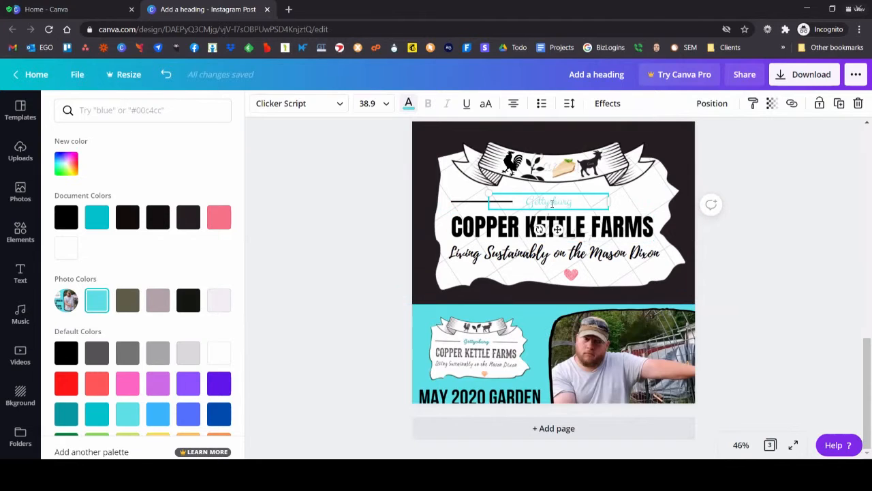
Step: Change the font of the "Gettysburg" text to Pacifico
double_click(582, 199)
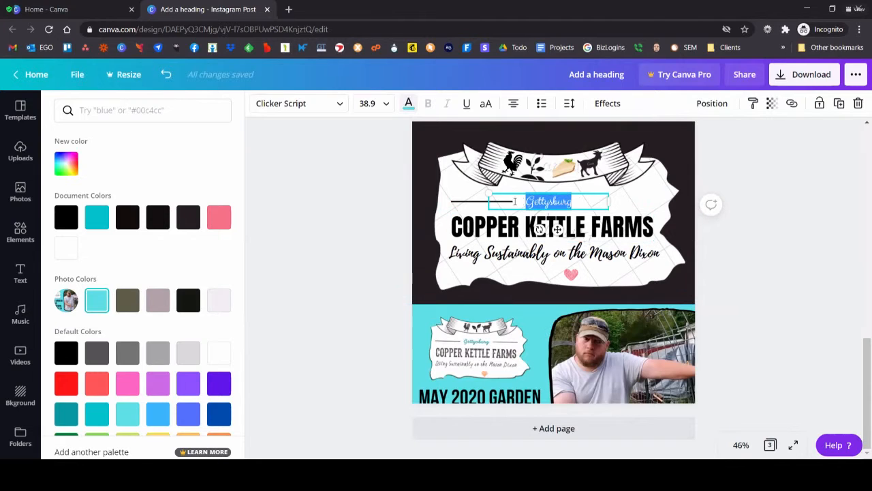
click(346, 112)
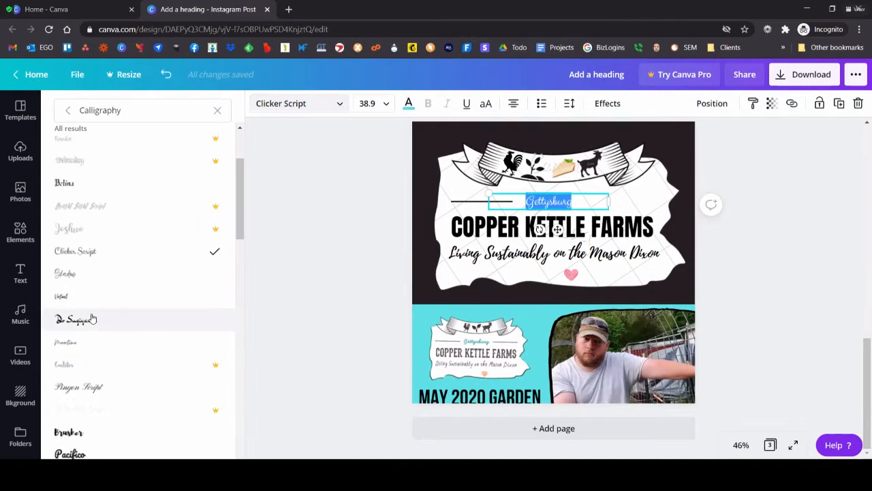
scroll(92, 359, down, 2)
click(88, 347)
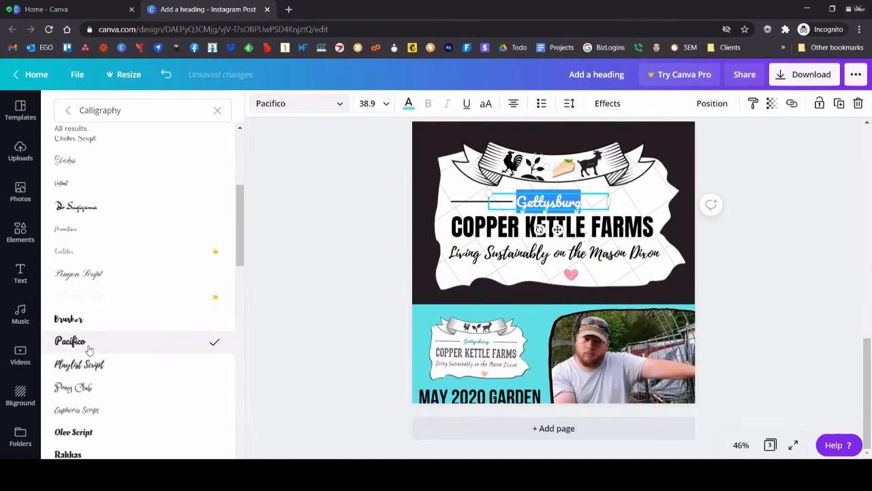
click(564, 192)
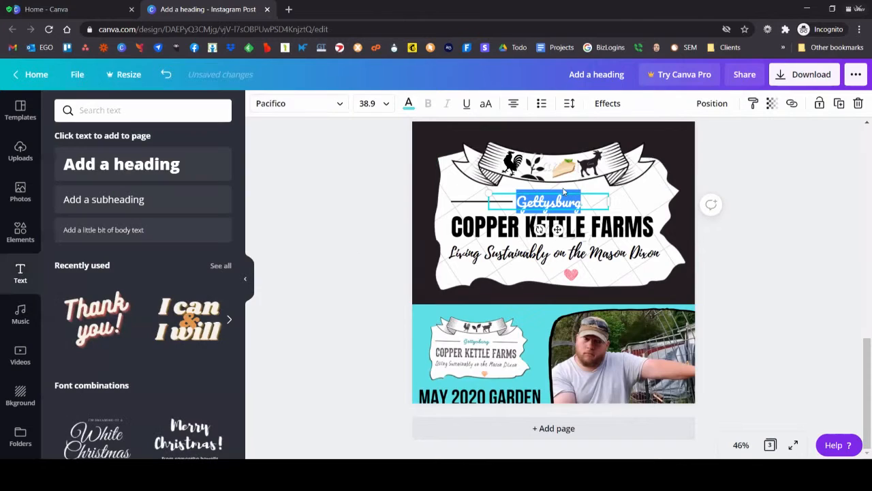
click(330, 247)
click(550, 202)
drag(550, 202, 548, 200)
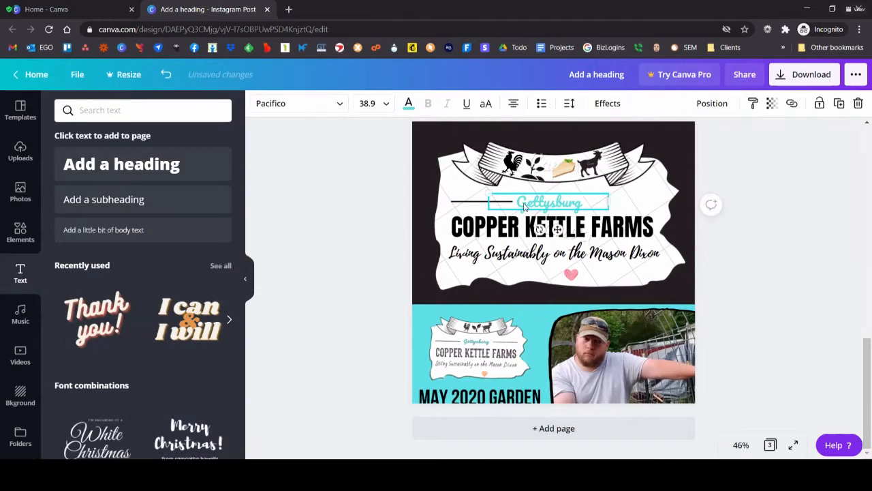
click(340, 247)
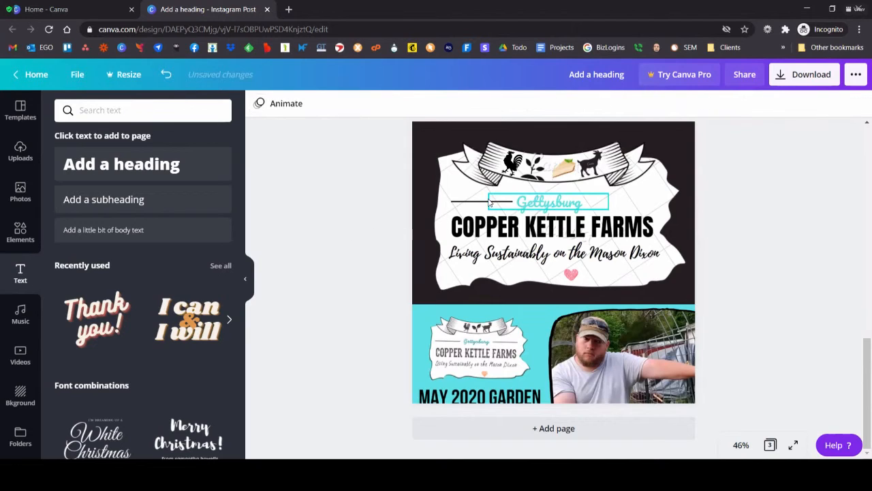
Step: Duplicate the black line, align the copy level with the original above "FARMS", and centre "Gettysburg" between the two lines
click(488, 202)
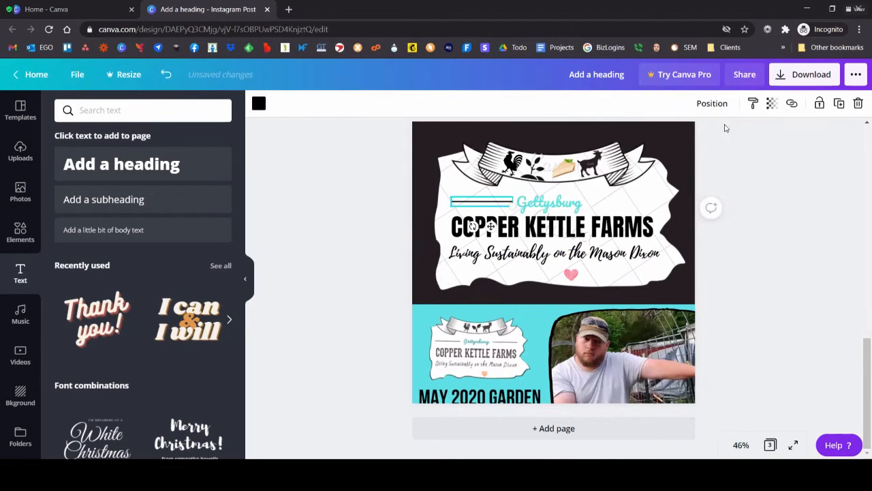
click(839, 105)
drag(499, 210, 631, 202)
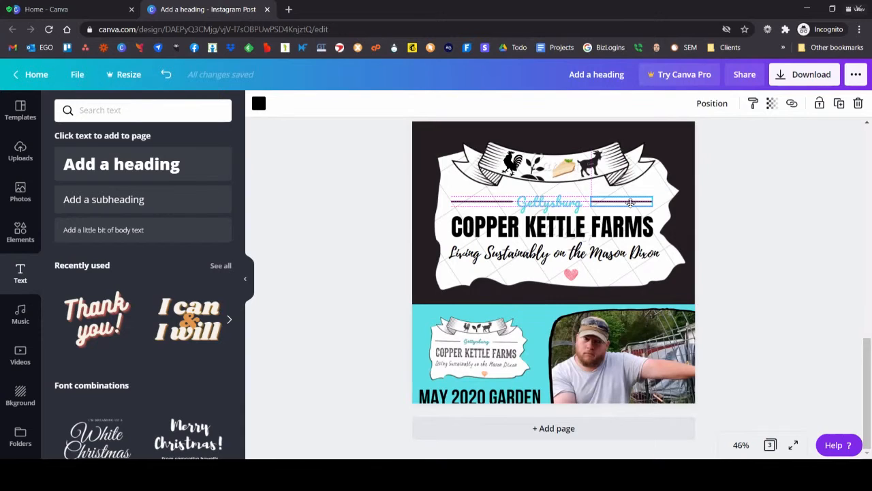
click(481, 201)
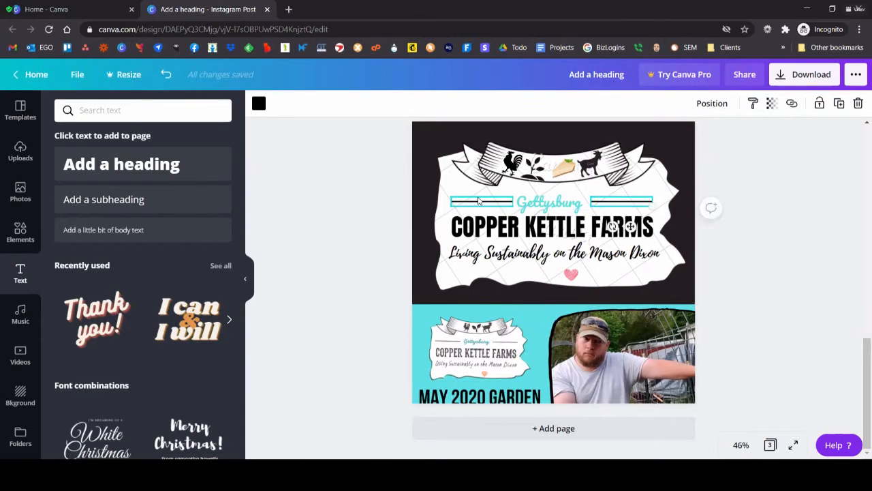
click(616, 202)
drag(618, 202, 616, 201)
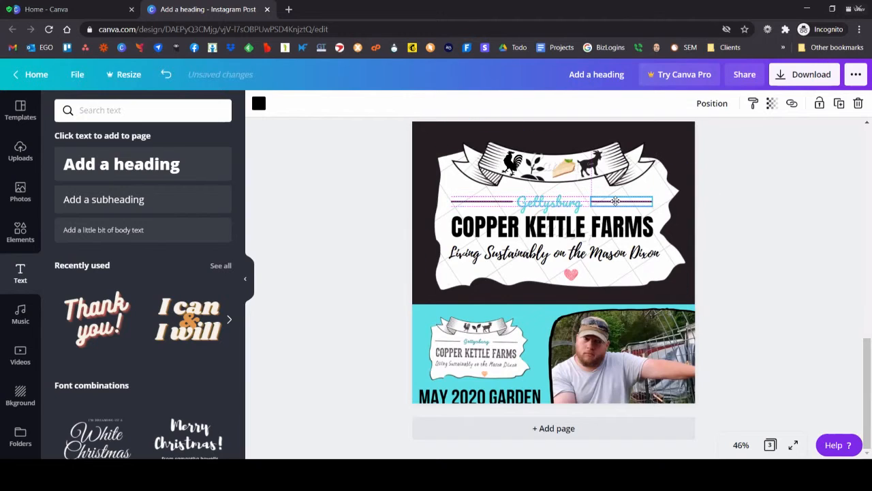
drag(615, 202, 618, 201)
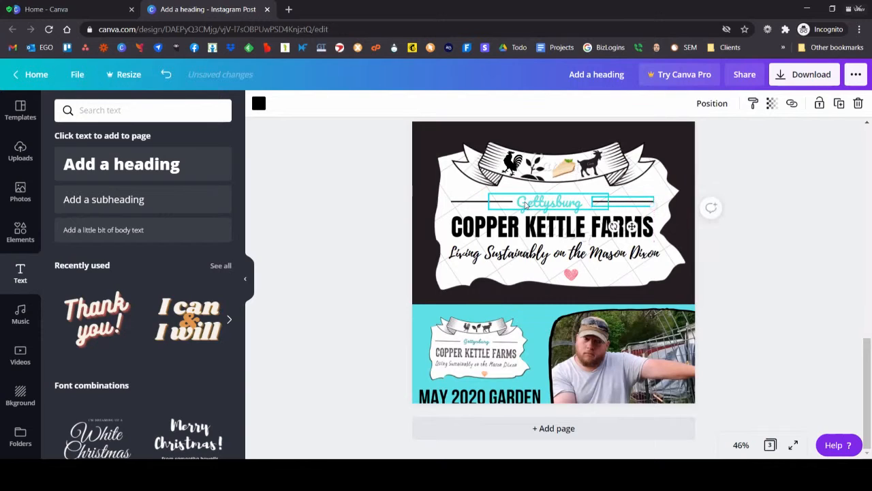
drag(552, 211, 558, 211)
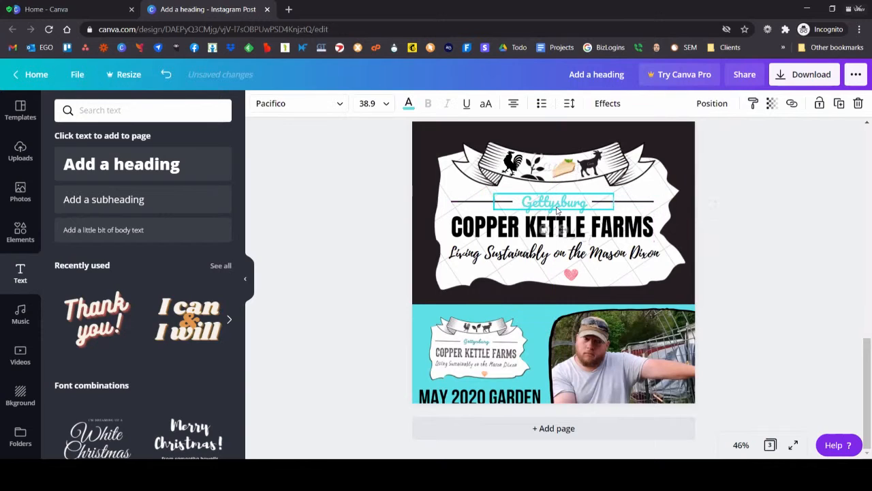
click(407, 253)
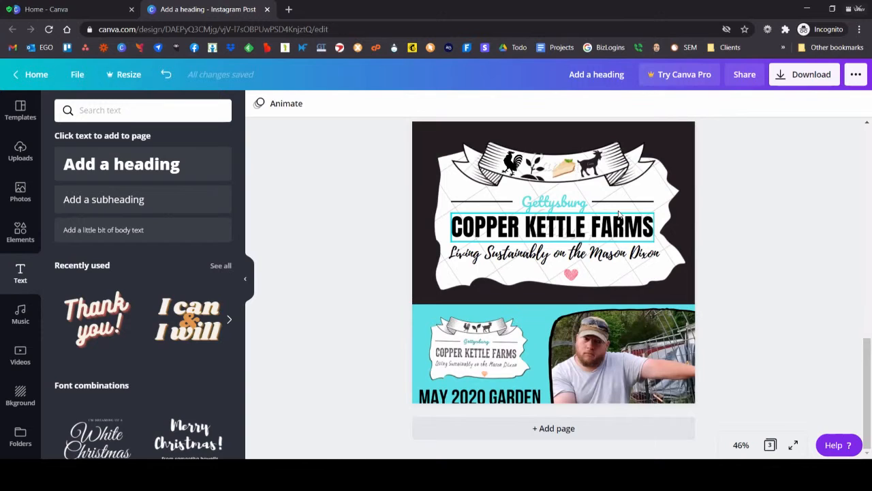
Step: Search the elements library for "cheesecake" to find a replacement for the coloured slice in the banner
click(555, 173)
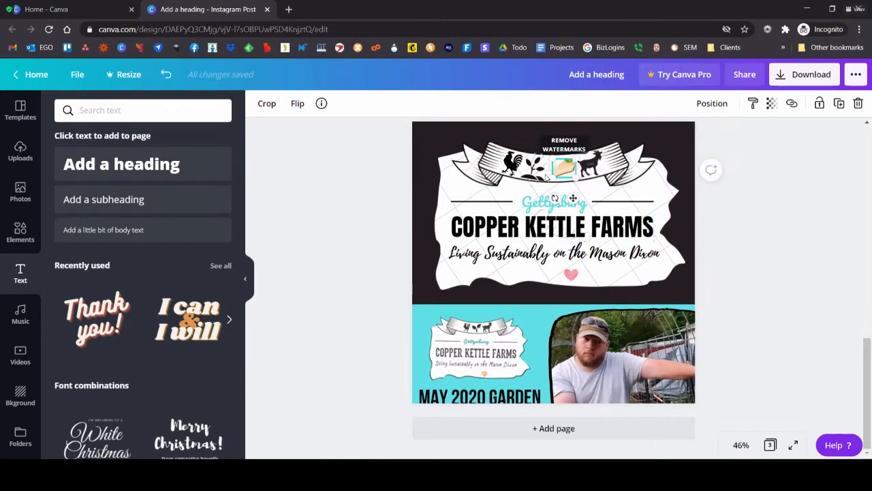
click(20, 232)
drag(105, 111, 43, 98)
text(cheesecake)
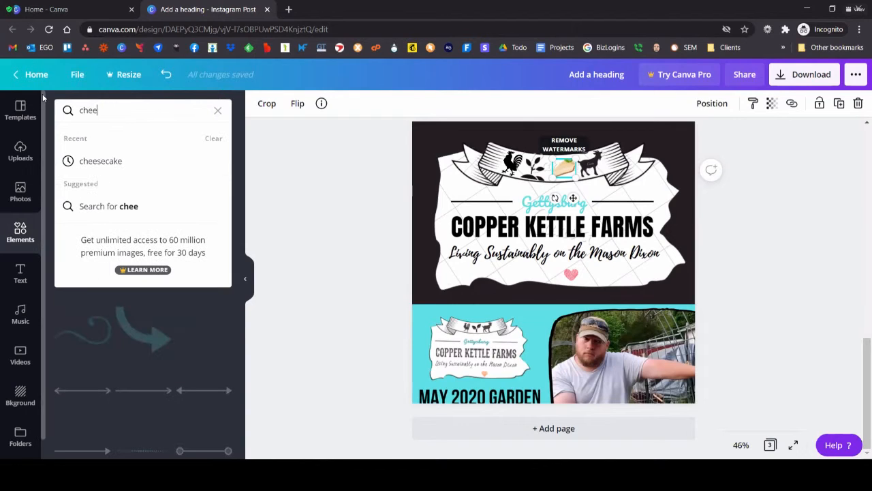
key(Return)
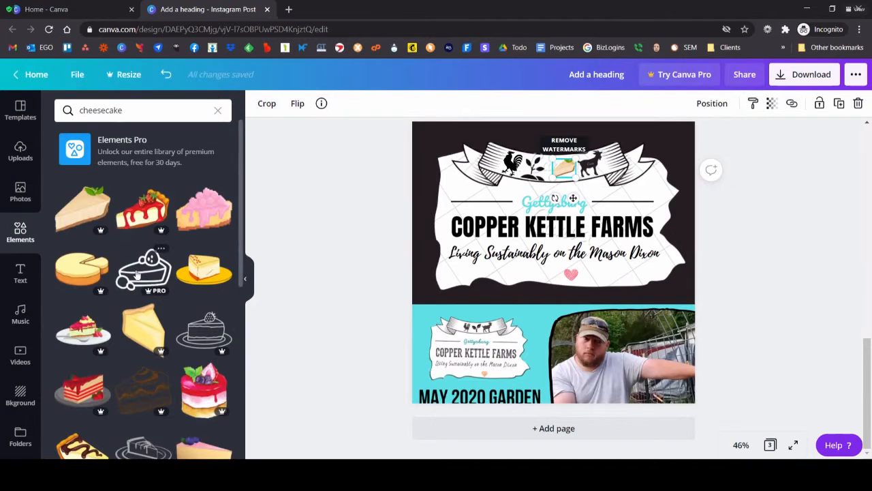
click(134, 337)
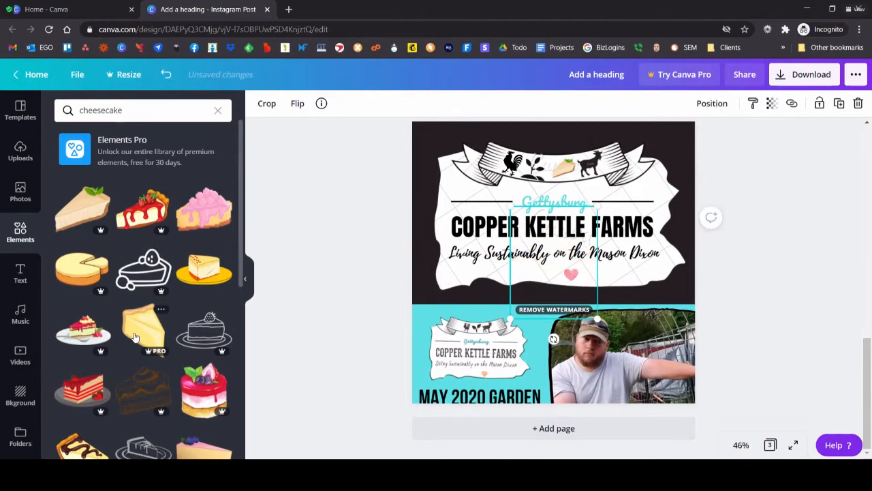
key(Delete)
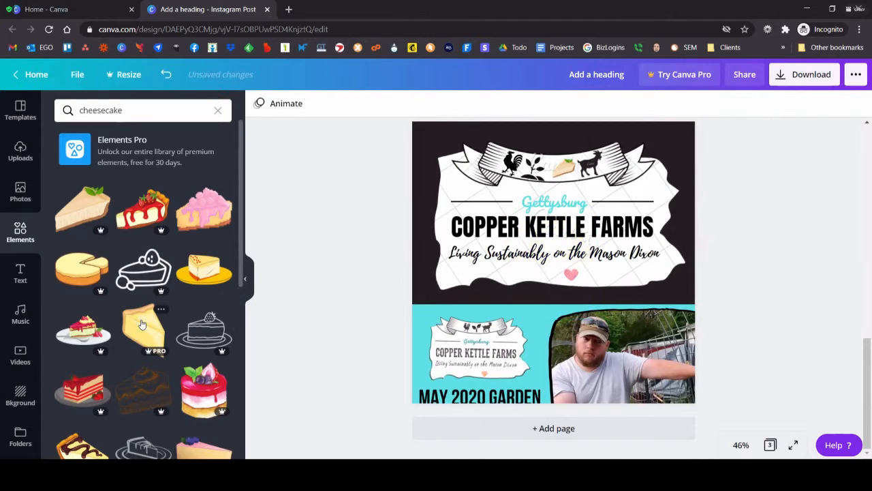
click(133, 220)
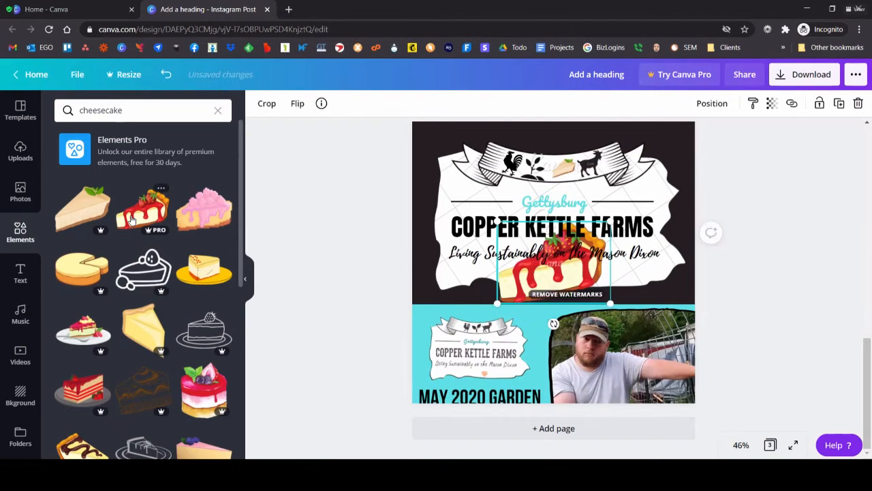
key(Delete)
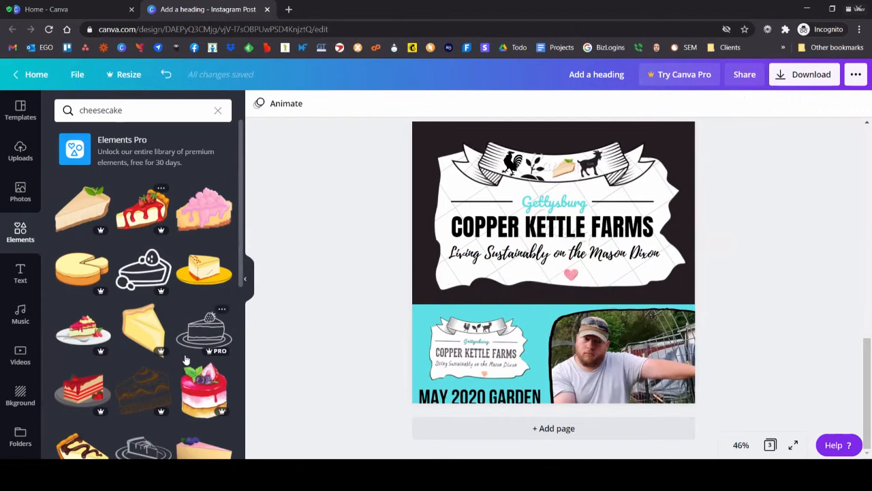
Step: Add the outlined cheesecake slice graphic with a berry on top to page 3
scroll(174, 352, down, 1)
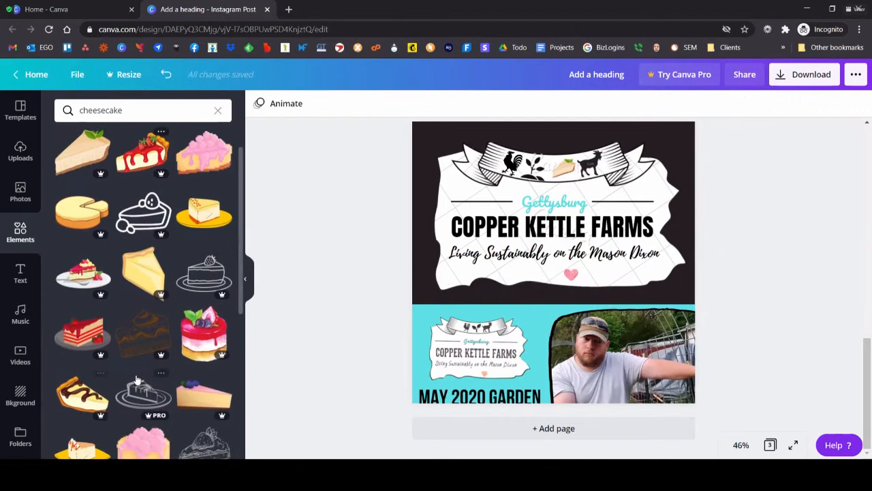
scroll(136, 380, down, 2)
scroll(137, 380, up, 3)
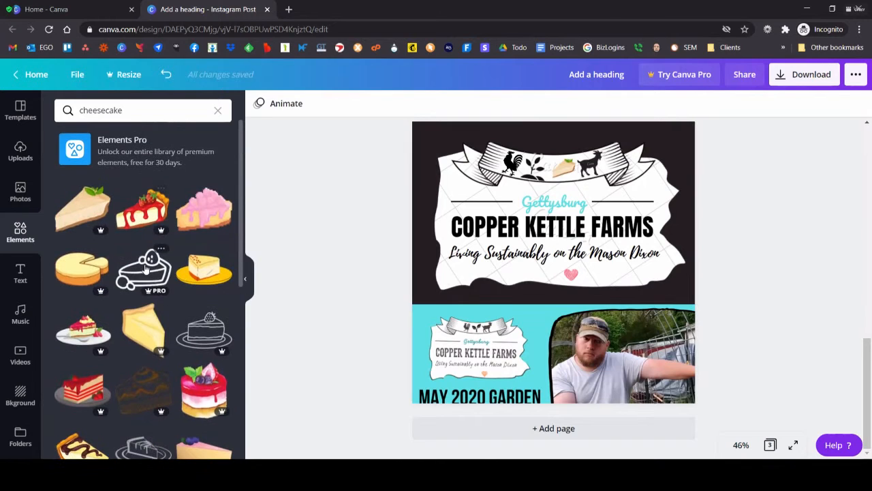
click(144, 269)
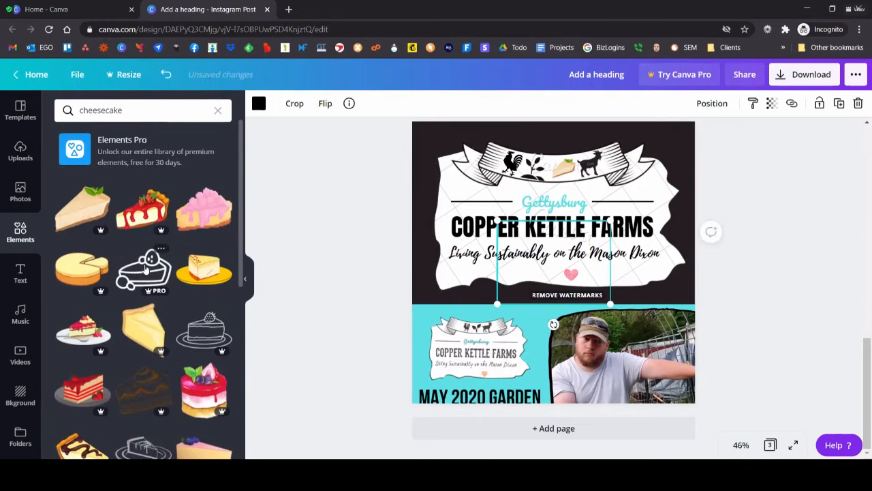
Step: Recolour the outlined cheesecake slice light turquoise and shrink it to less than half its size
click(259, 104)
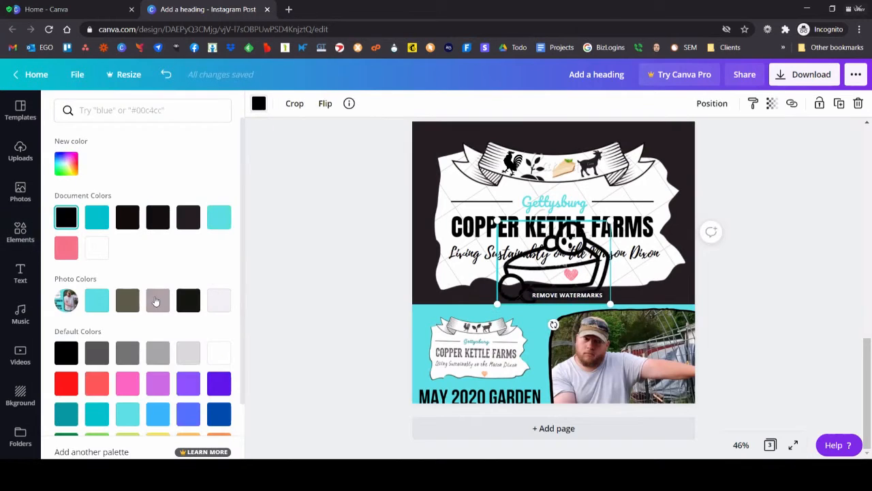
click(219, 218)
drag(498, 304, 565, 256)
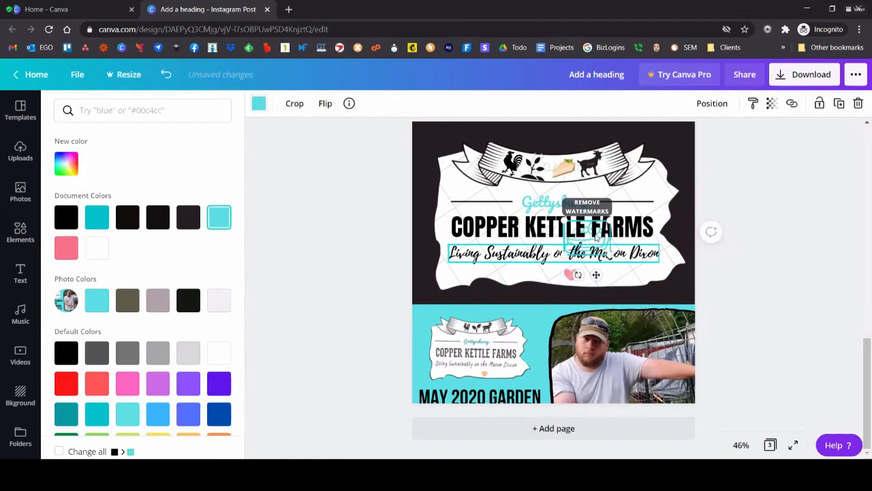
Step: Change the layer order so the turquoise cheesecake sits in front of the overlapping logo text lines
click(603, 245)
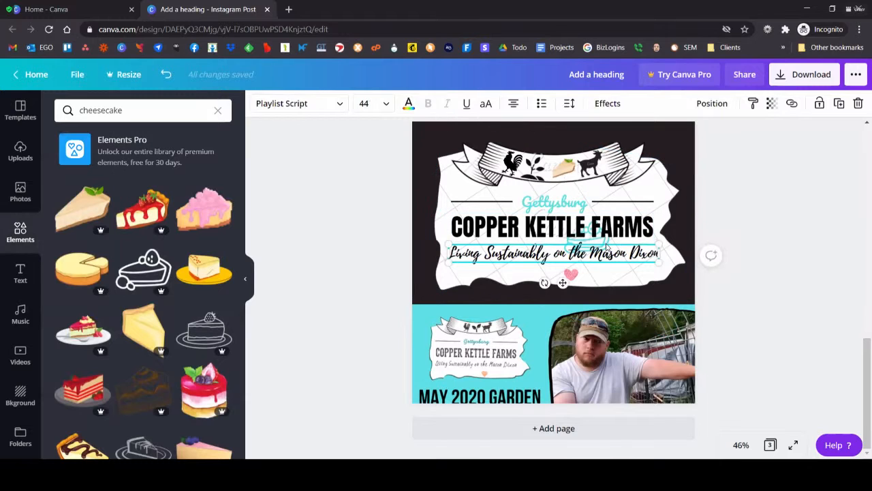
click(600, 240)
click(599, 247)
click(599, 242)
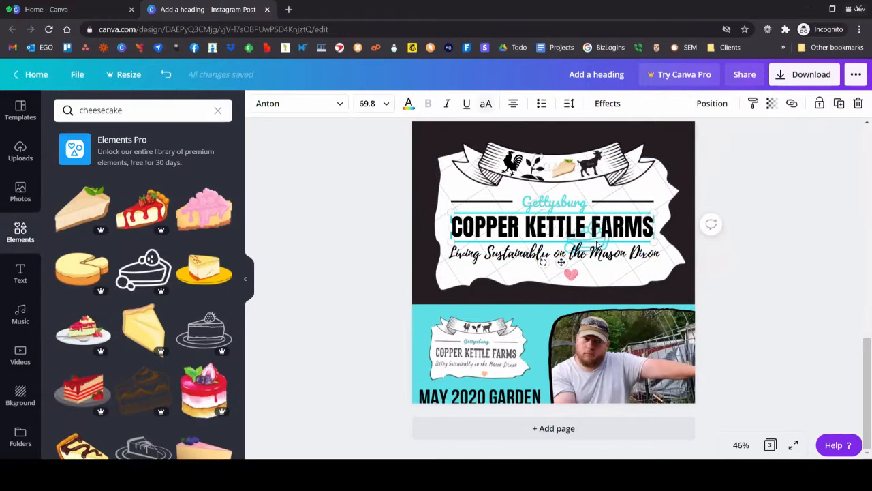
click(723, 108)
click(792, 278)
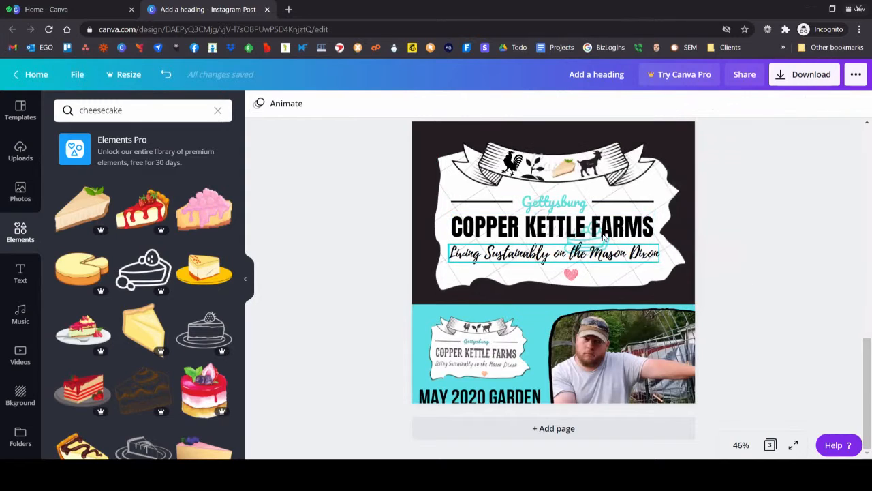
click(712, 106)
click(690, 139)
click(742, 271)
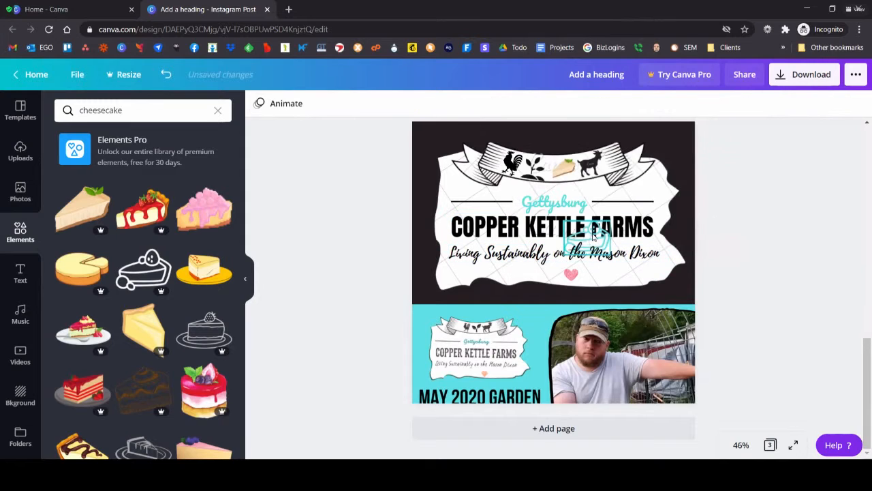
Step: Move the turquoise cheesecake up to the banner and delete the coloured slice there
click(576, 177)
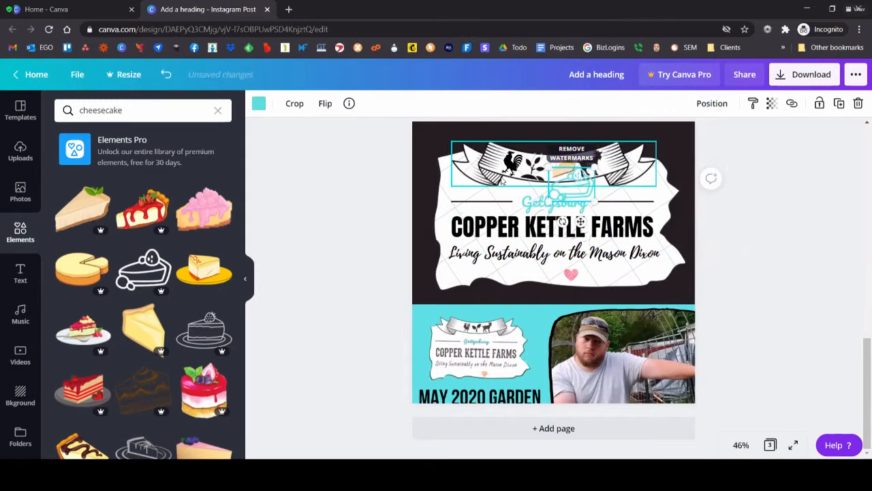
click(570, 162)
click(570, 162)
key(Delete)
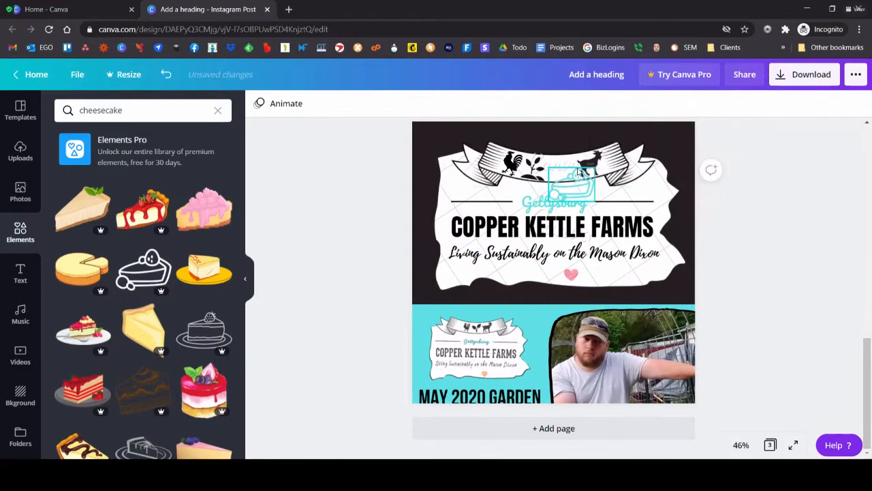
Step: Shrink the outlined cheesecake to fit the banner between the plant and the goat, and recolour it black
click(573, 184)
drag(596, 201, 568, 169)
click(258, 103)
click(133, 214)
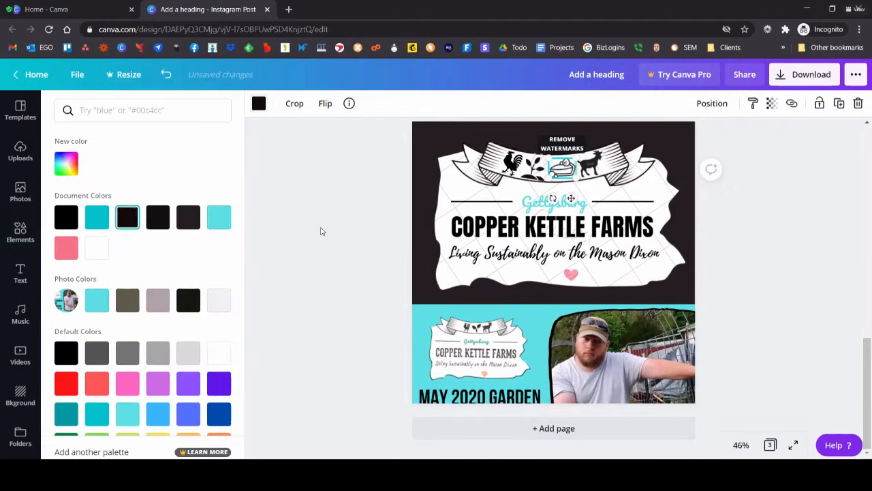
click(352, 223)
Step: Try the pink layered cheesecake topped with berries on page 3 and delete it again
scroll(143, 272, down, 1)
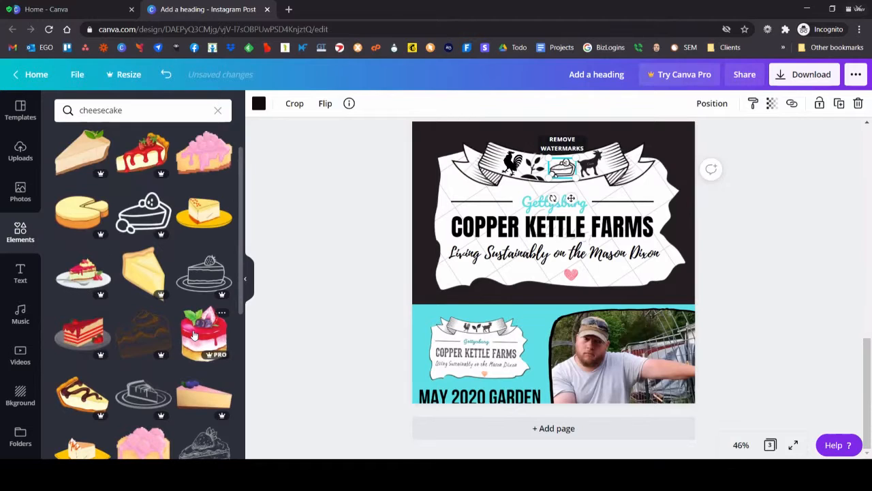
scroll(195, 293, down, 1)
click(192, 287)
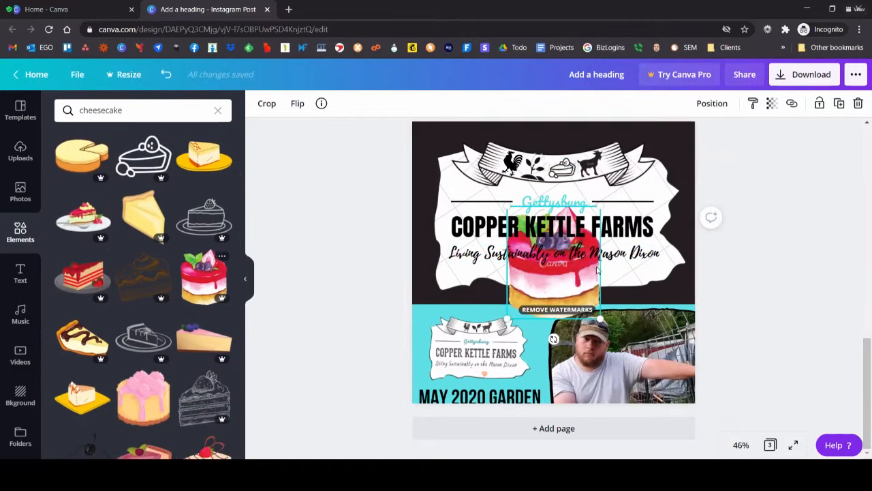
key(Delete)
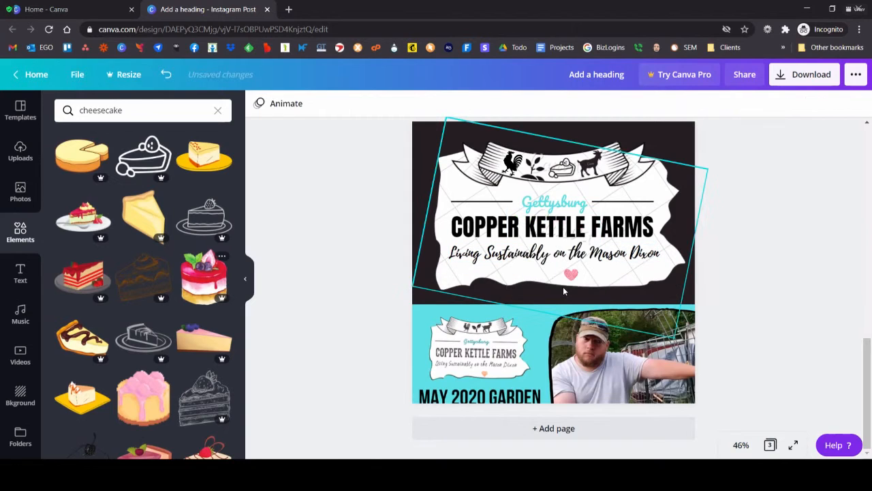
Step: Try the black hand-sketched cheesecake slice on page 3 and delete it again
scroll(137, 385, down, 2)
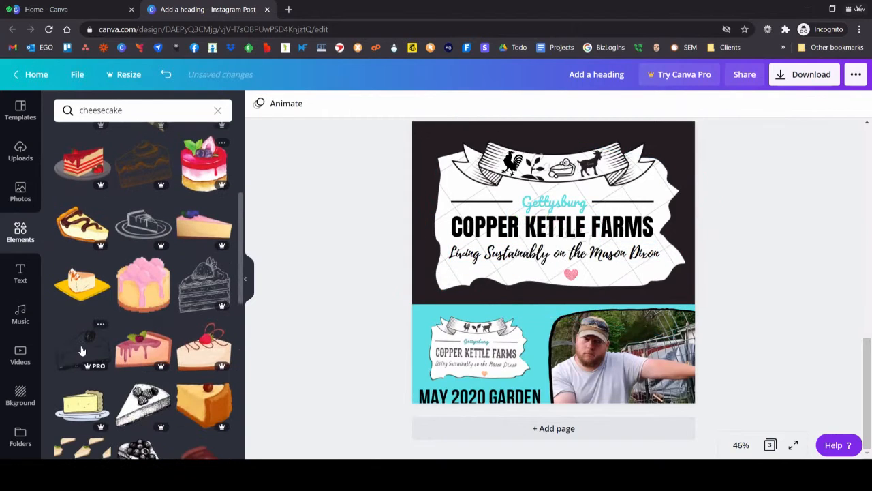
scroll(119, 369, down, 1)
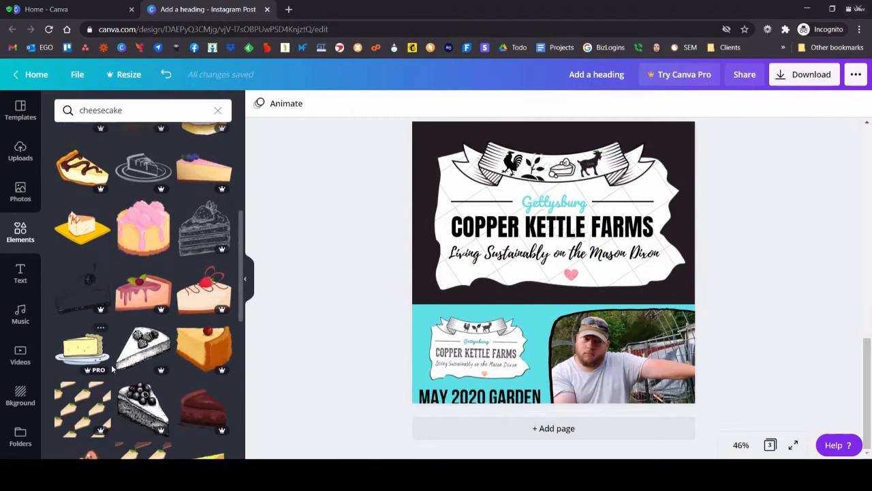
click(82, 289)
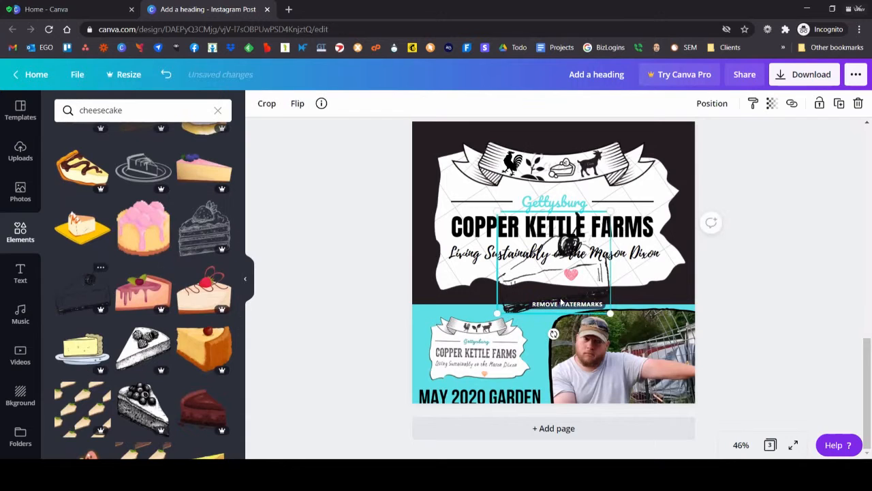
key(Delete)
Step: Add the black-and-white plated cheesecake slice and place it over the upper-left corner of the logo
scroll(143, 341, down, 3)
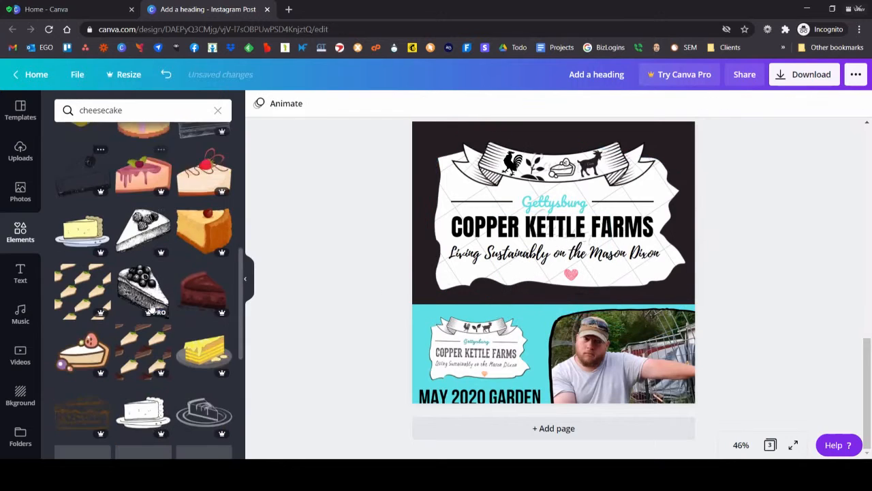
click(144, 351)
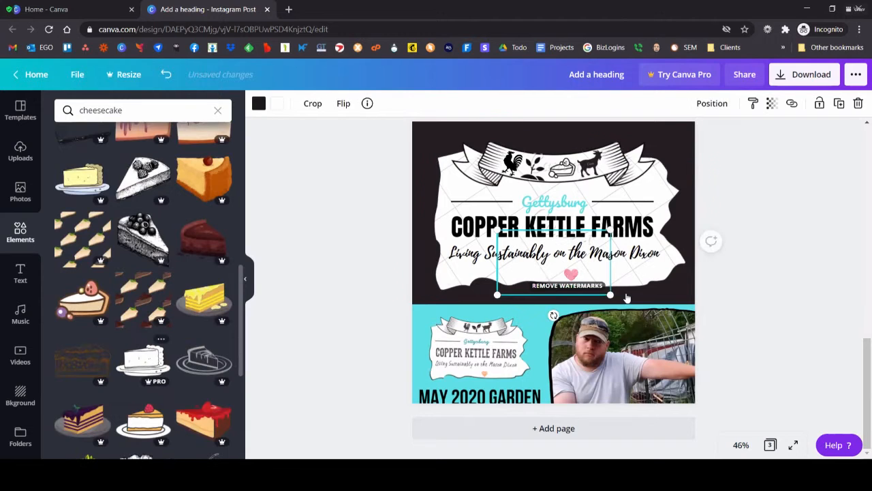
drag(566, 275, 484, 172)
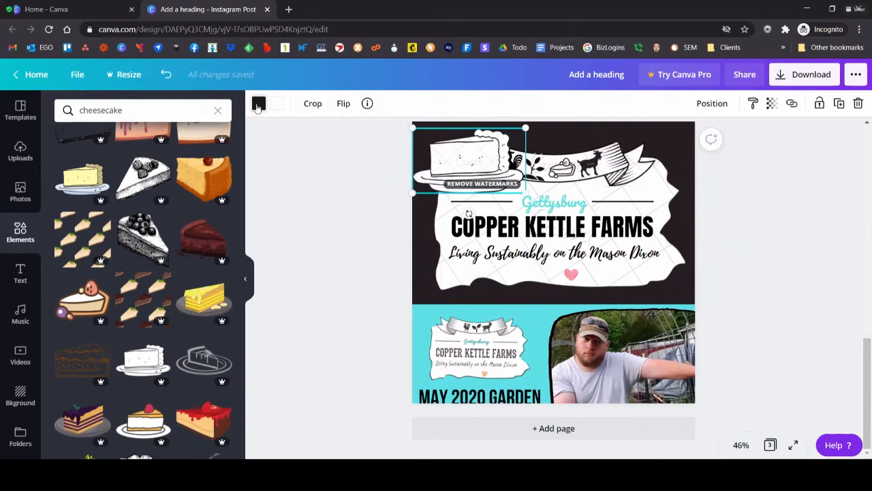
Step: Recolour the plated slice with a turquoise outline and black fill, and delete the graphic
click(258, 103)
click(122, 220)
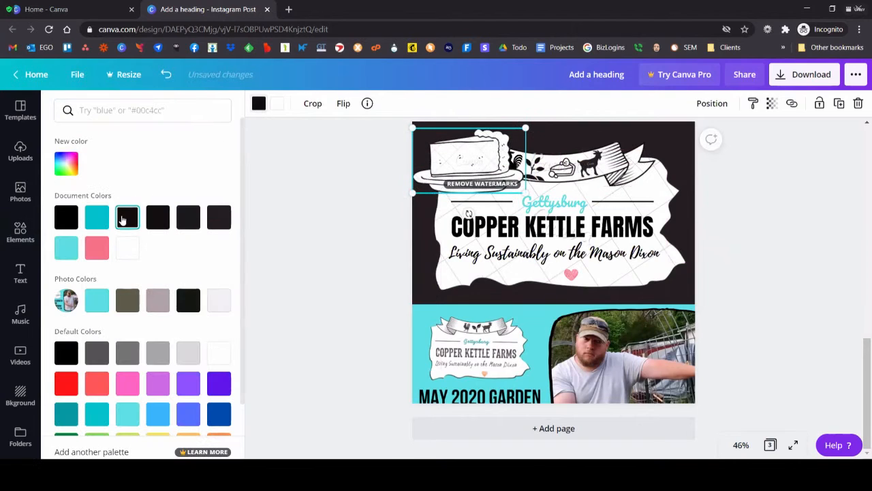
click(97, 217)
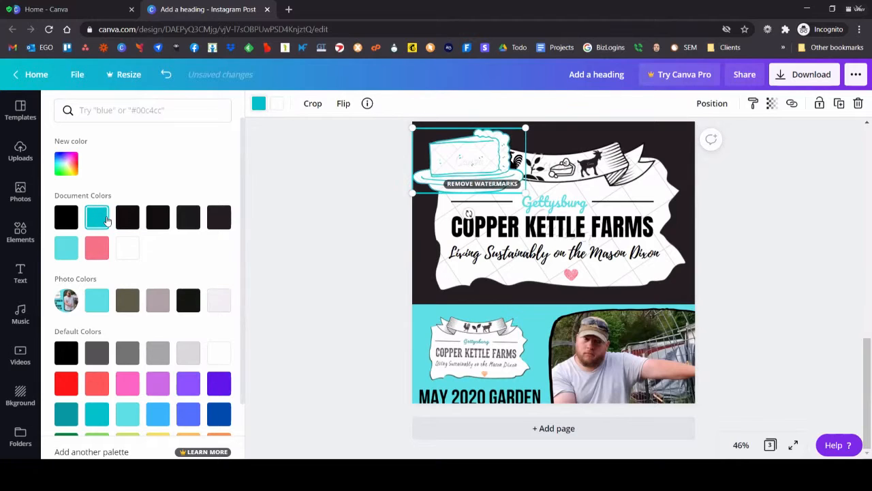
click(277, 103)
click(127, 217)
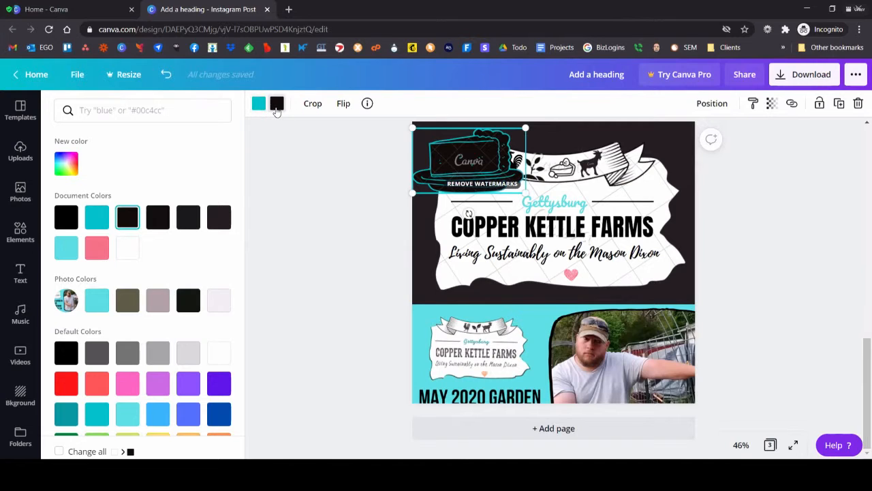
key(Delete)
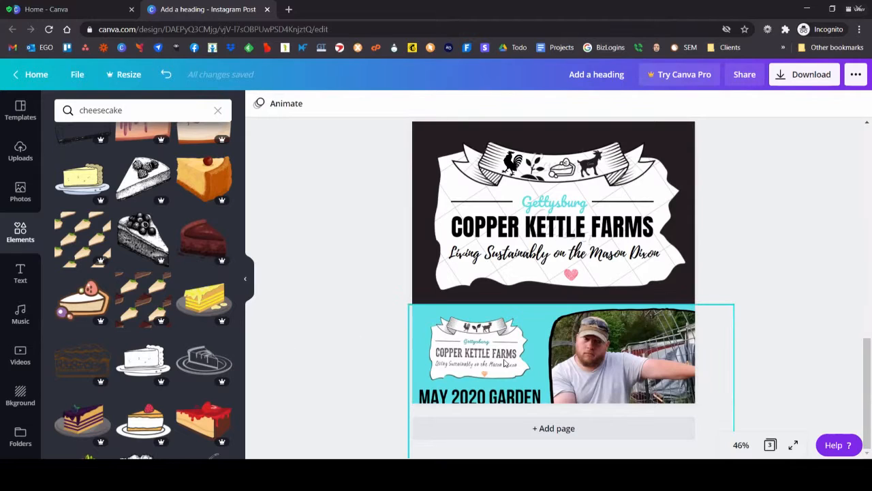
Step: Add page 4 and move the May 2020 garden tour image from page 3 onto it
click(544, 427)
scroll(559, 225, up, 2)
drag(563, 199, 567, 303)
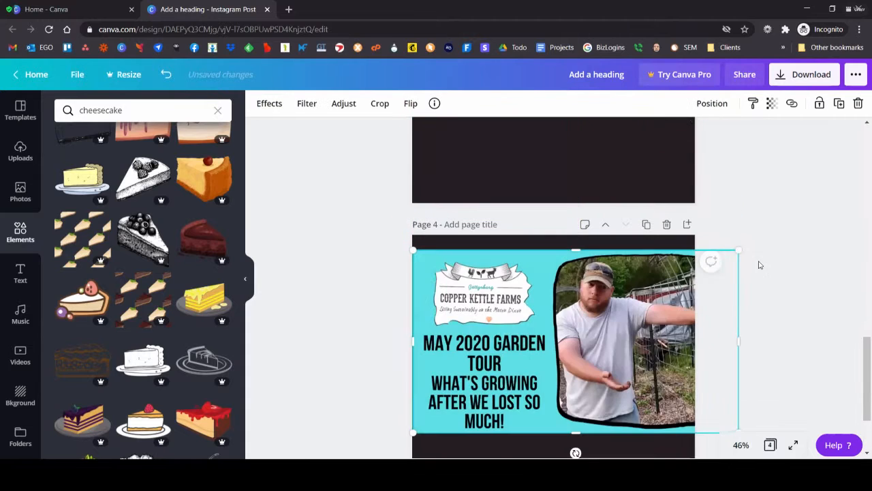
Step: Enlarge the garden tour image on page 4 until the man's photo fills the whole page
drag(742, 251, 691, 276)
scroll(605, 315, down, 2)
drag(414, 325, 285, 392)
drag(663, 188, 784, 116)
drag(378, 408, 290, 432)
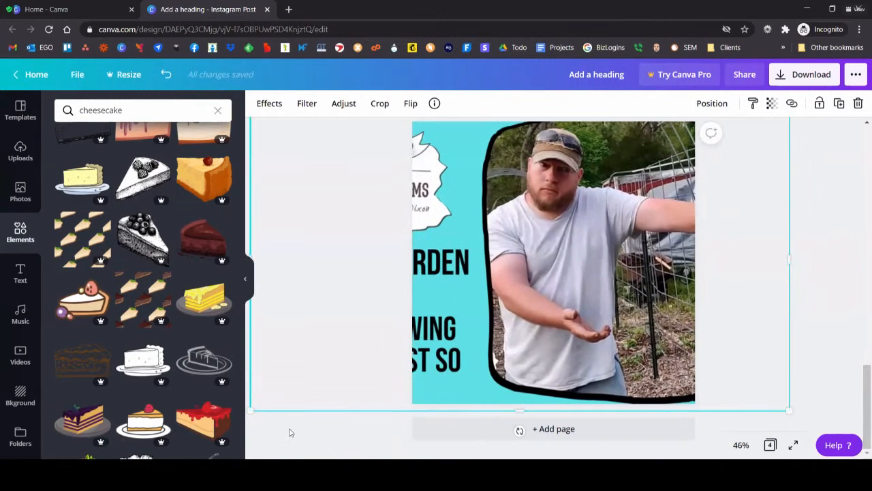
drag(252, 407, 75, 442)
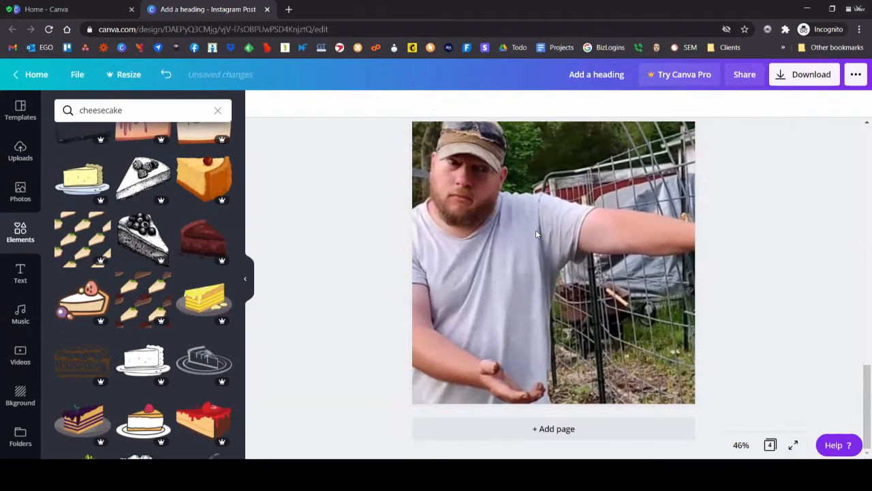
click(503, 230)
scroll(347, 247, up, 3)
scroll(346, 247, down, 3)
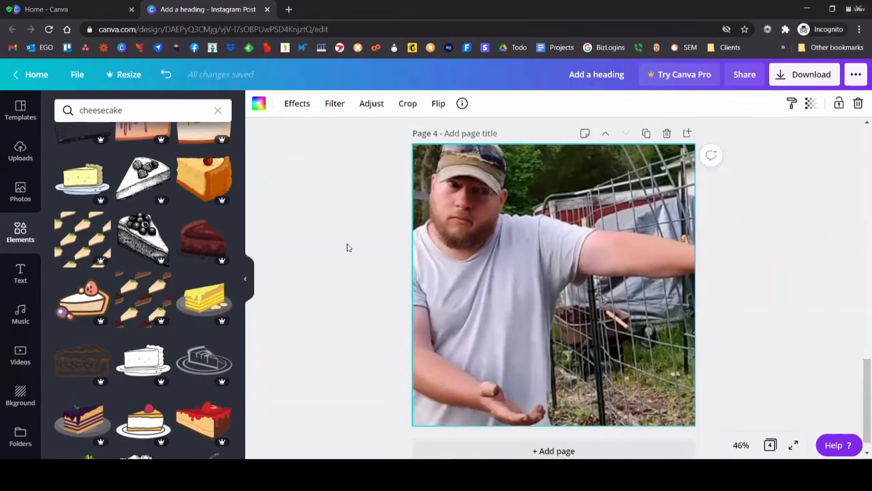
Step: Look at the image effects available for the enlarged photo, including Background Remover
click(296, 106)
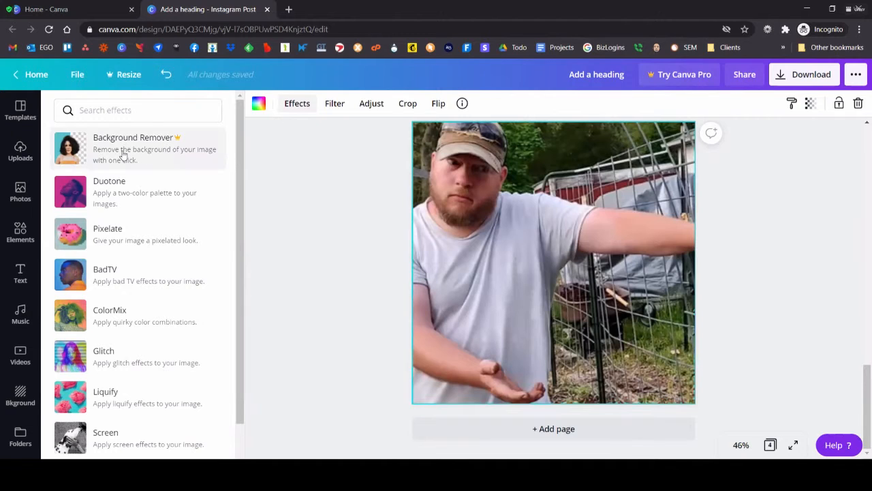
click(335, 218)
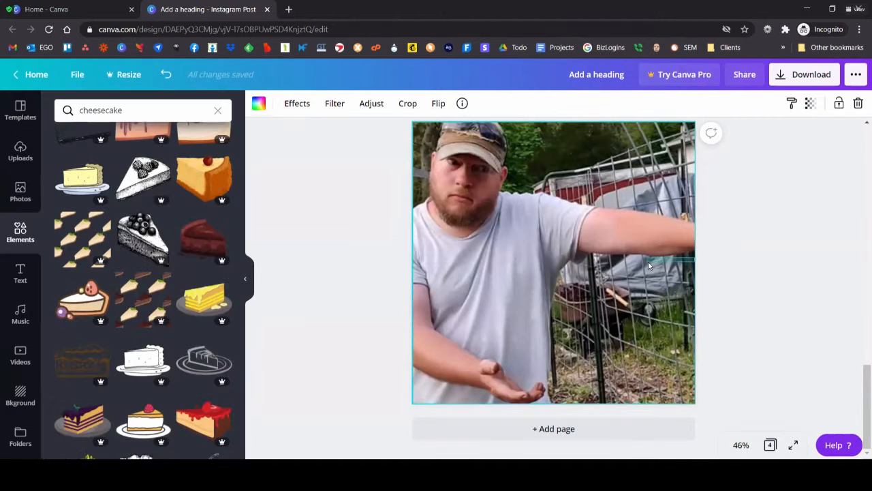
click(531, 306)
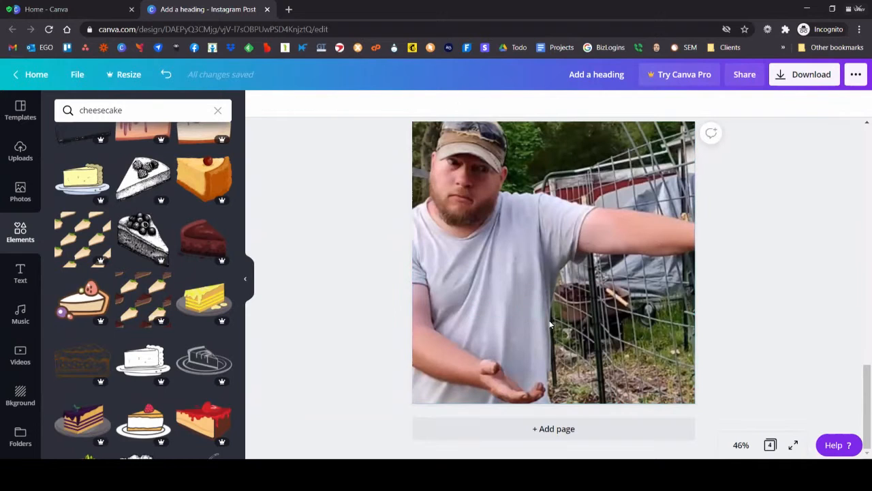
Step: Replace the enlarged photo on page 4 with a fresh uploaded garden tour image scaled to the page width
click(20, 149)
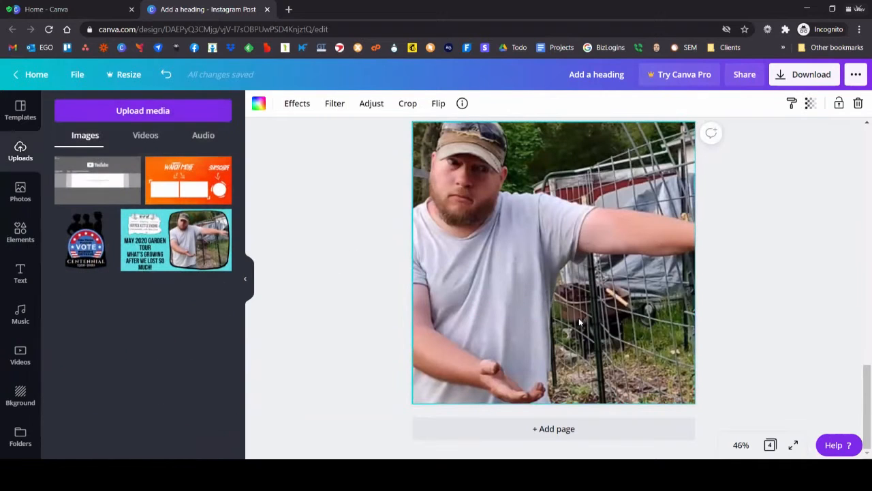
key(Delete)
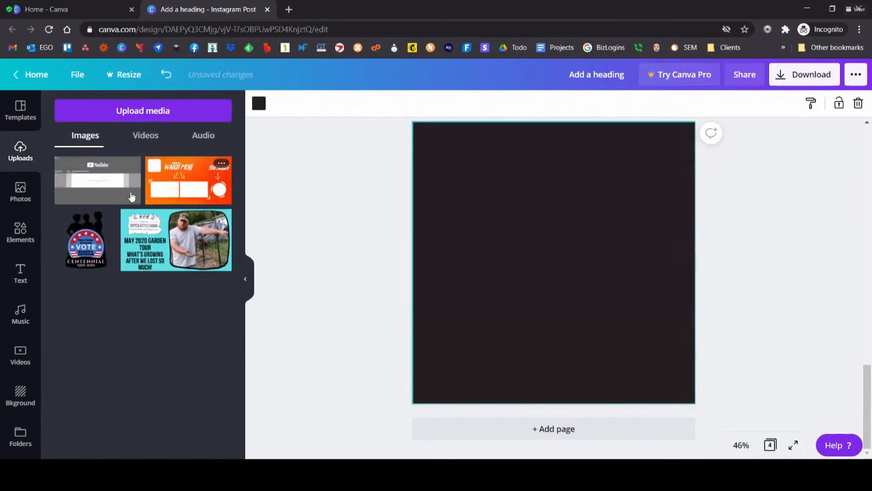
click(129, 218)
drag(467, 214, 426, 163)
drag(642, 181, 695, 153)
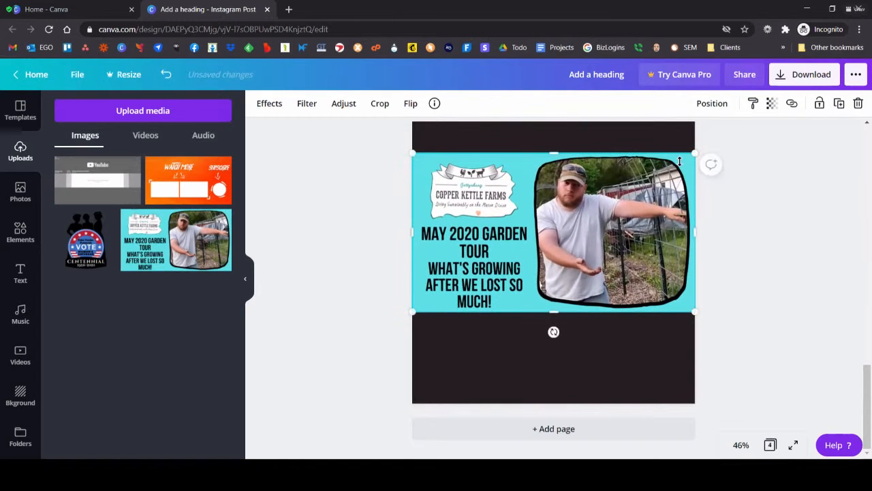
Step: Try to apply Background Remover to the garden tour image, and dismiss the Canva Pro trial offer
click(275, 109)
click(141, 145)
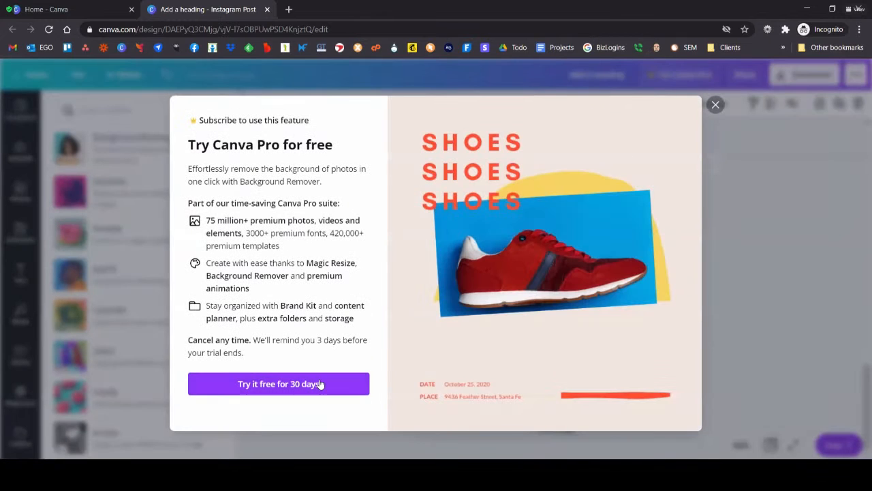
click(715, 104)
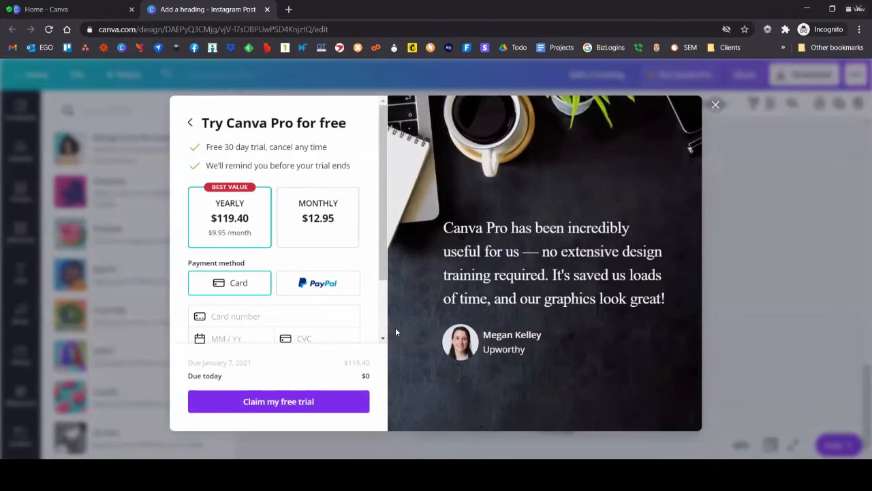
key(Escape)
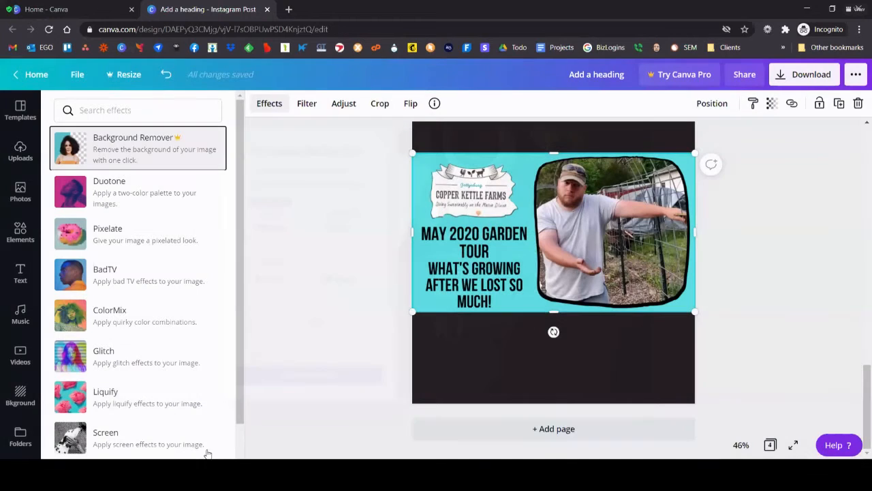
Step: Scale up the garden tour image so the man's framed photo covers page 4, and look through the remaining image effects
drag(413, 311, 202, 449)
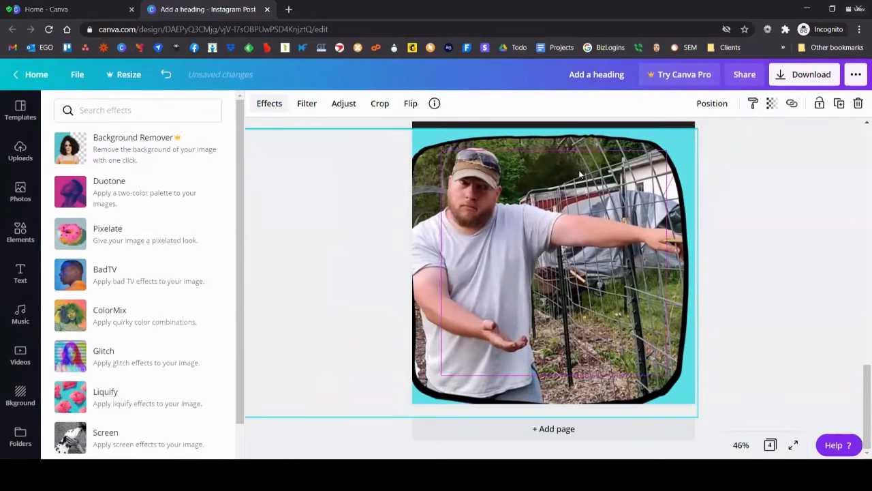
scroll(114, 322, down, 1)
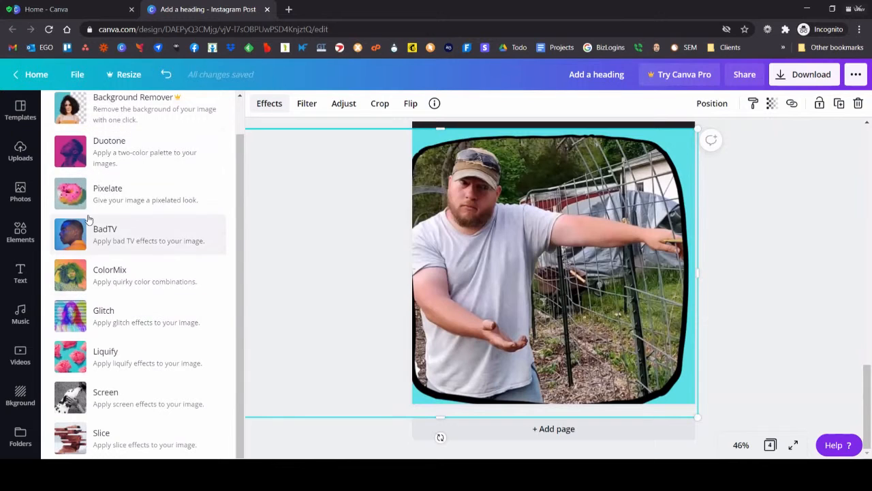
scroll(129, 161, up, 1)
Step: Try the Greyscale, Retro, Selfie and Festive filters on the garden tour photo, and apply Solar at intensity 51
click(306, 105)
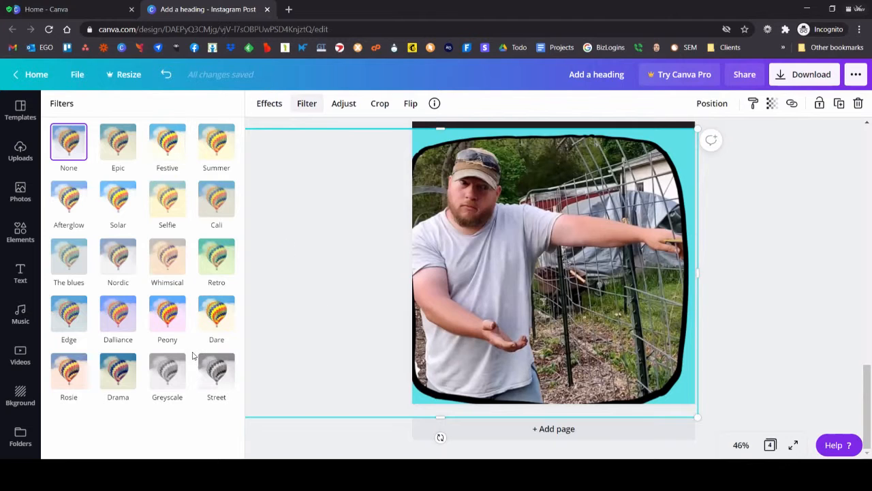
click(166, 376)
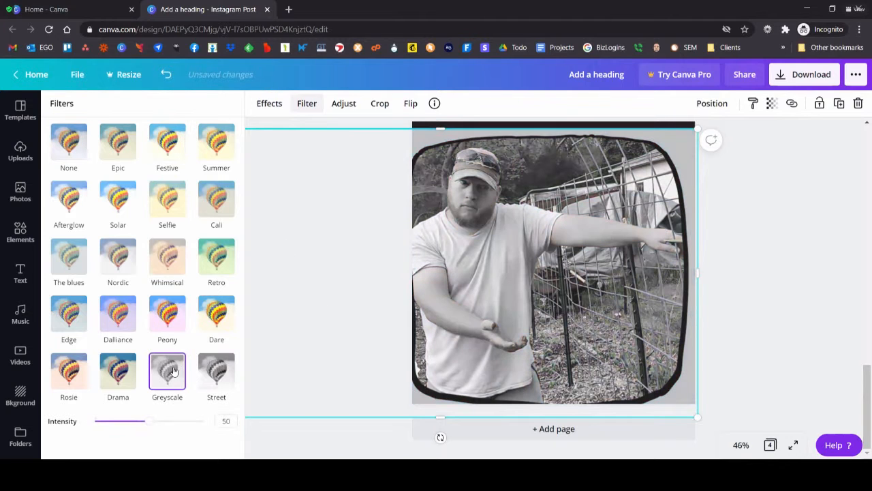
click(214, 263)
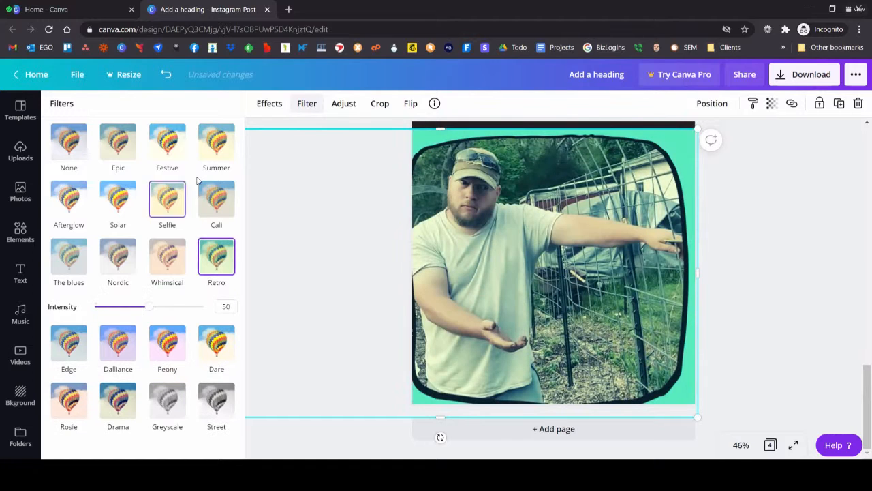
click(165, 186)
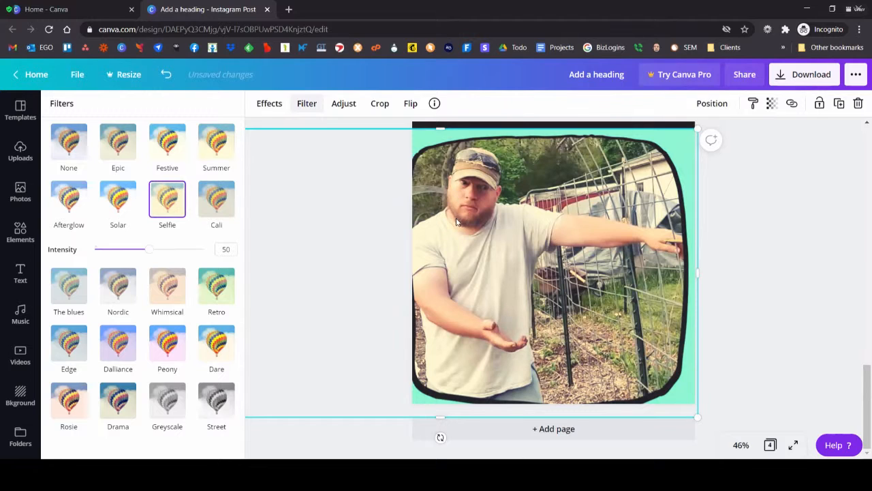
click(186, 143)
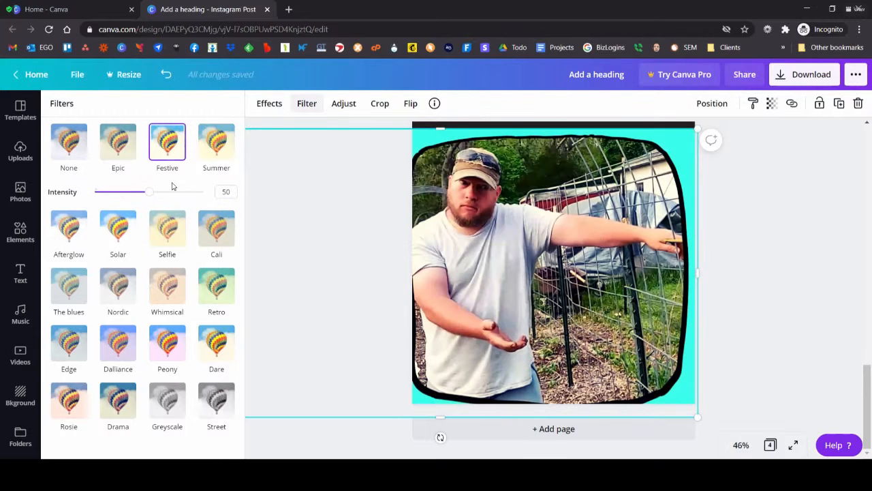
drag(149, 191, 180, 192)
click(107, 233)
mouse_move(152, 253)
mouse_down()
mouse_move(108, 255)
mouse_move(202, 250)
mouse_move(150, 250)
mouse_up()
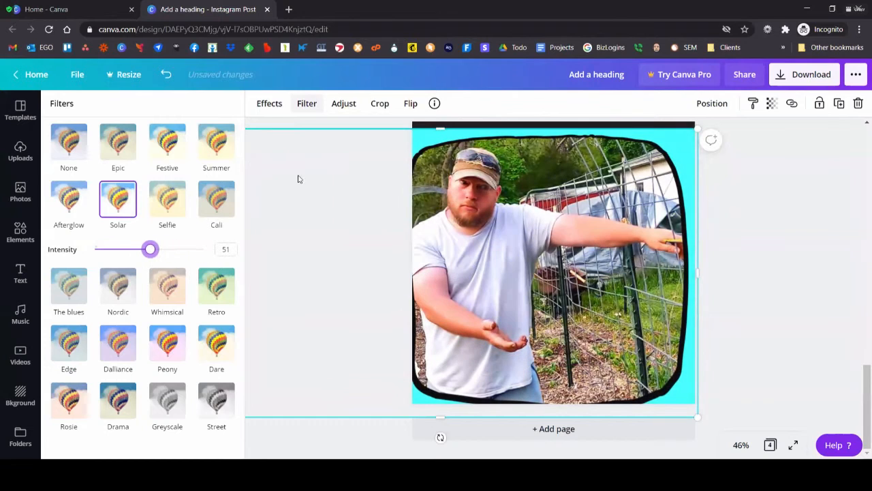
Step: Adjust the garden tour photo to saturation -18 and X-Process 13
click(343, 104)
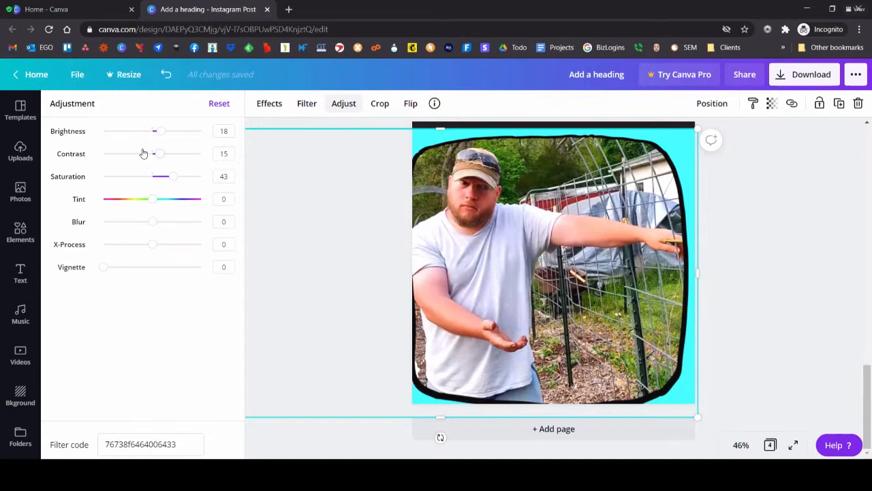
drag(178, 182, 143, 182)
mouse_move(153, 246)
mouse_down()
mouse_move(132, 243)
mouse_move(171, 244)
mouse_move(158, 244)
mouse_up()
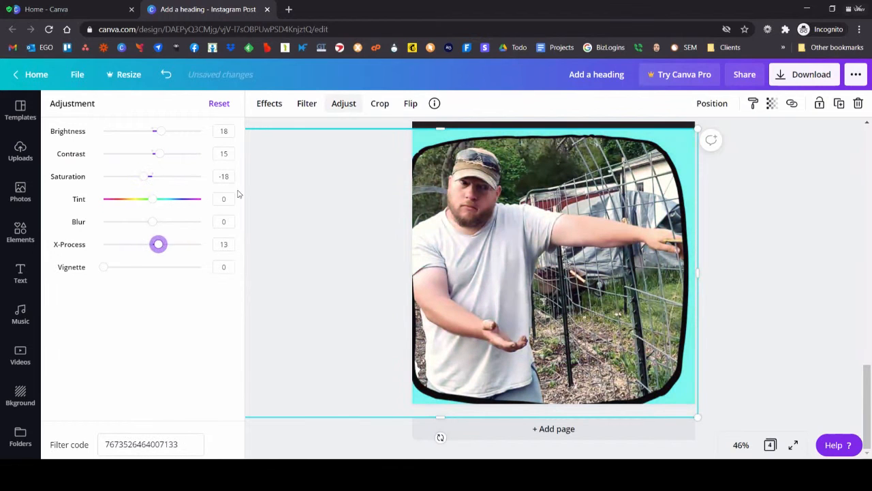
Step: Crop the garden tour photo inward from its upper-right corner, cutting off the frame's right edge
click(379, 104)
drag(696, 128, 647, 143)
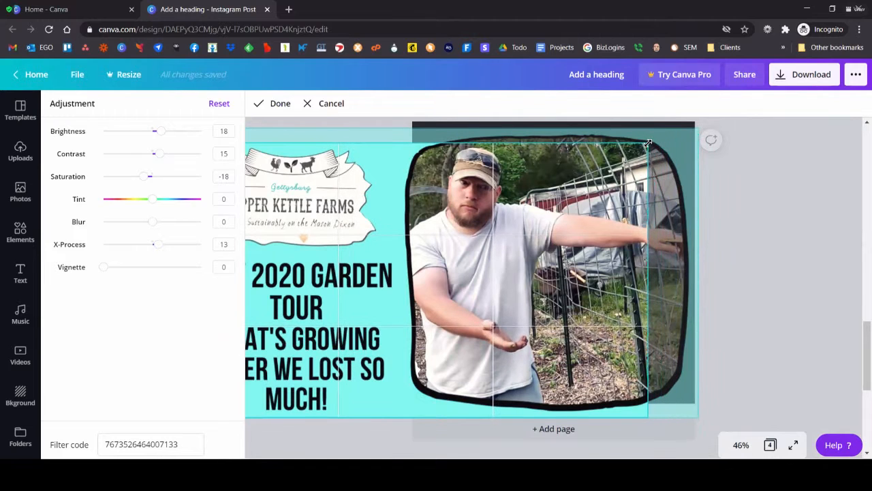
click(286, 103)
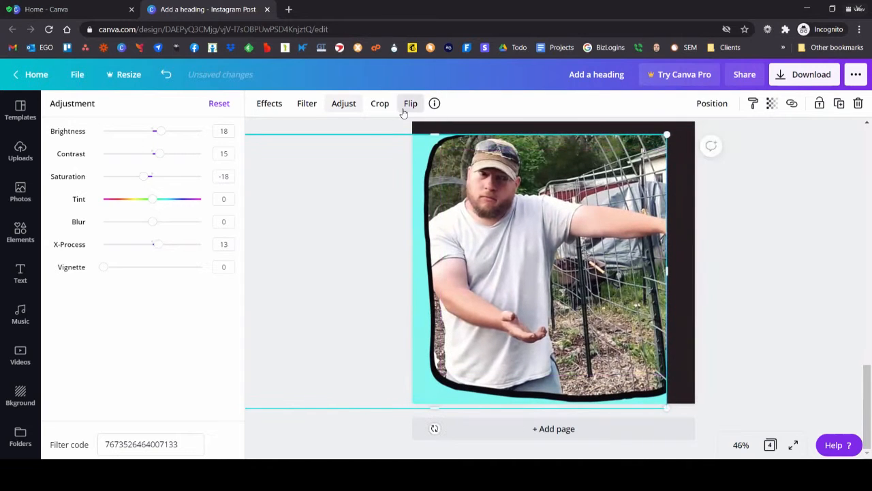
Step: Flip the cropped photo on page 4 vertically, and flip it back upright
click(407, 106)
click(443, 156)
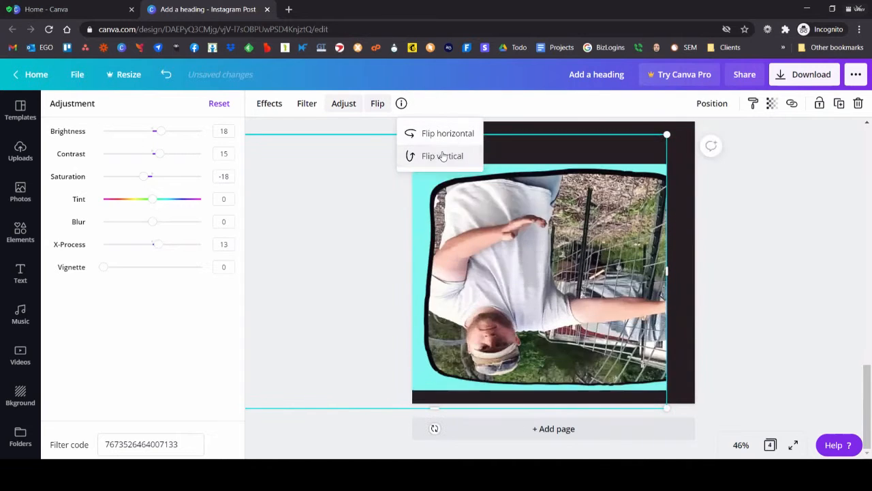
click(444, 156)
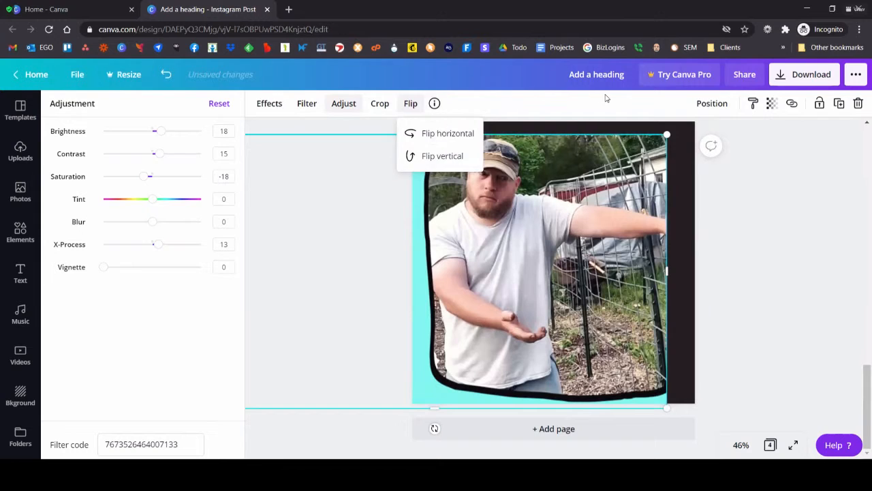
click(606, 98)
Step: View the file information of the cropped photo on page 4, and close it
click(434, 103)
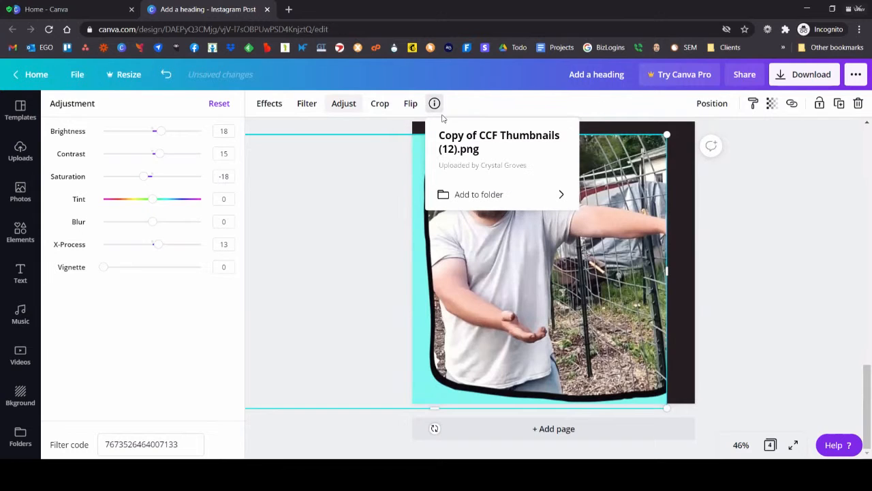
click(20, 152)
click(734, 321)
click(458, 216)
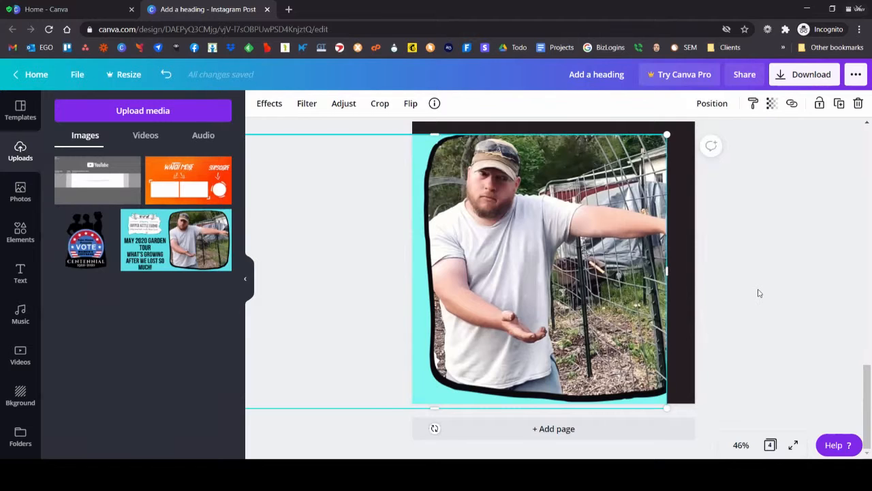
Step: Add a heading reading "Live on Two Family Homestead" below the Copper Kettle Farms logo on page 3
scroll(761, 368, up, 7)
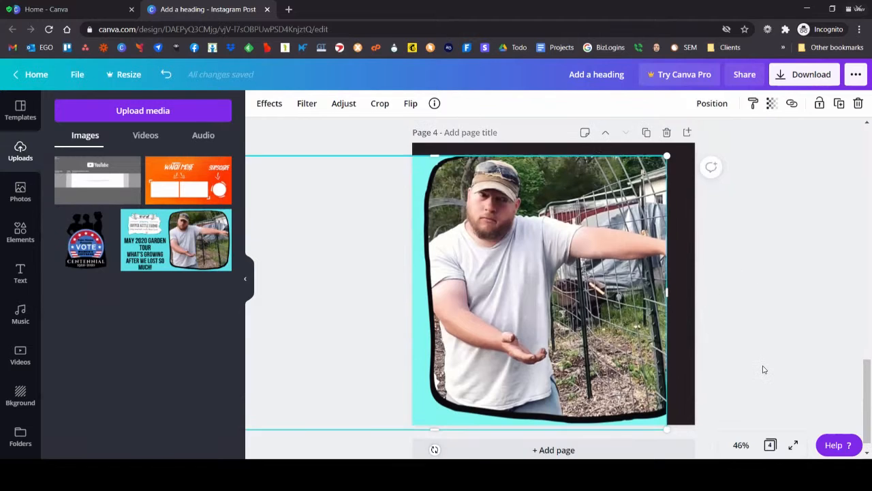
scroll(751, 357, down, 2)
drag(787, 358, 548, 218)
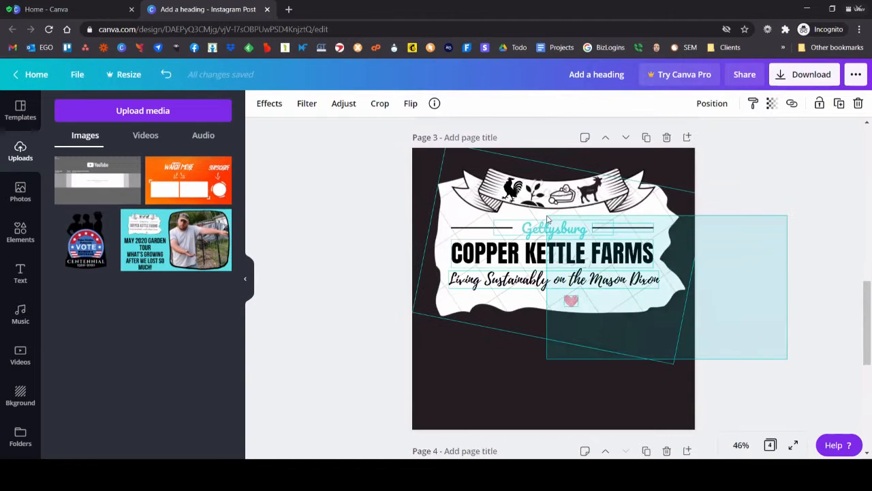
click(296, 251)
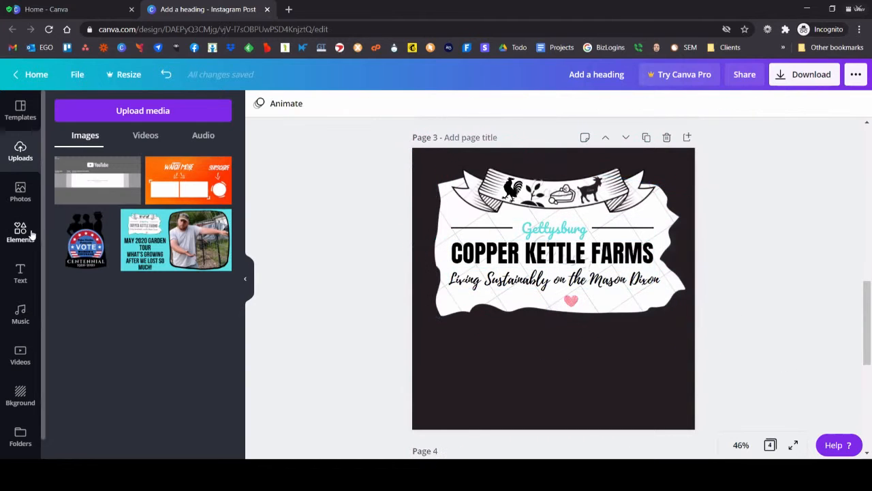
click(17, 273)
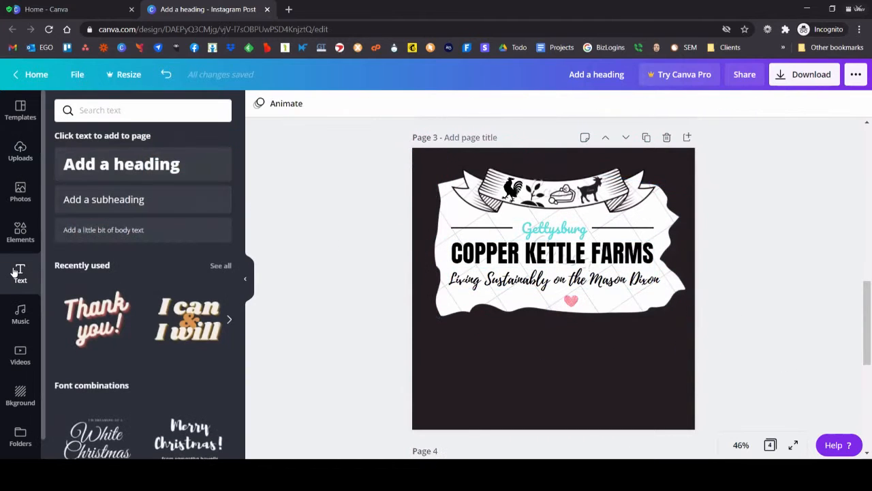
click(121, 164)
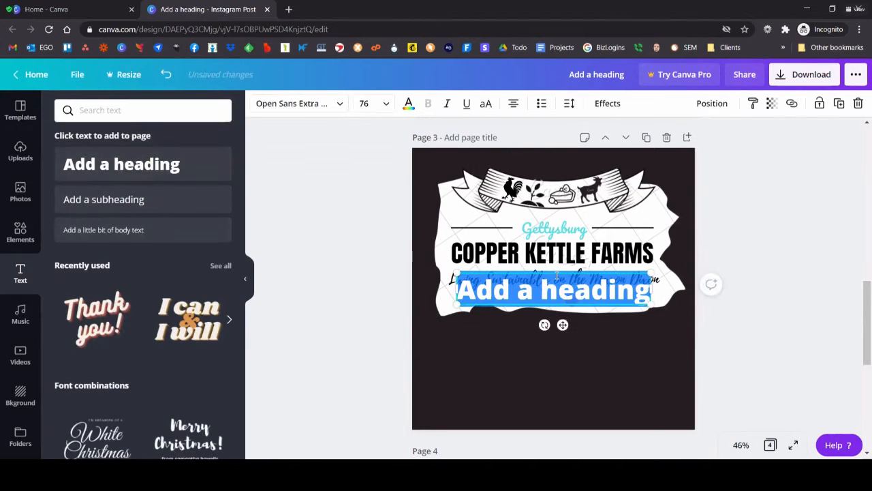
drag(553, 271, 556, 351)
key(ctrl+a)
text(Live on)
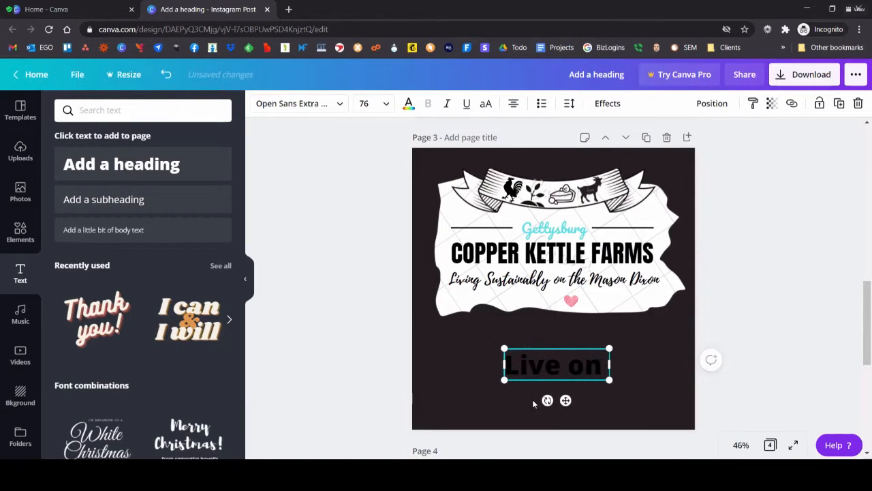
text( Two Family Homestead)
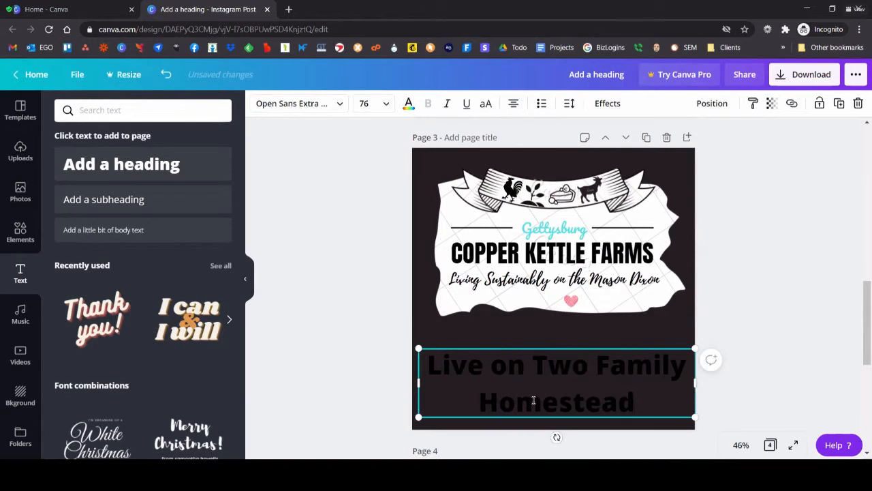
Step: Color the page 3 heading turquoise, and move it up closer to the logo, centered horizontally on the page
click(409, 103)
click(89, 226)
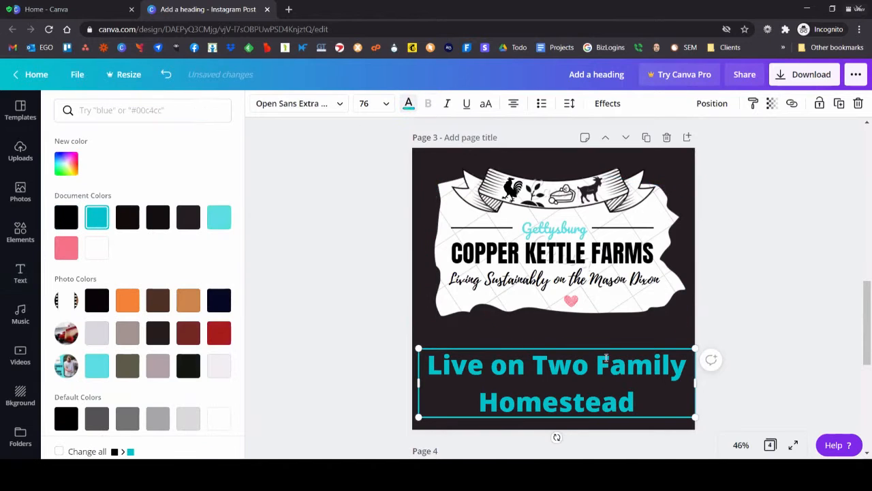
drag(604, 349, 604, 333)
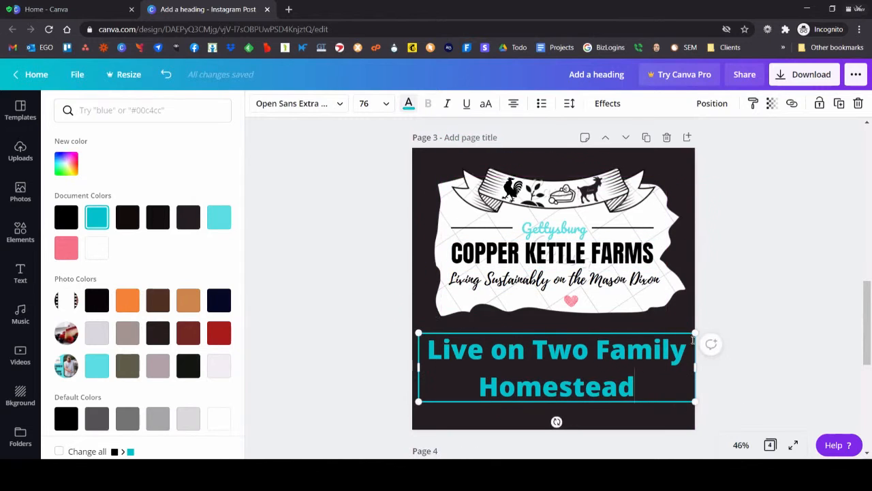
click(792, 351)
click(653, 368)
drag(653, 368, 650, 369)
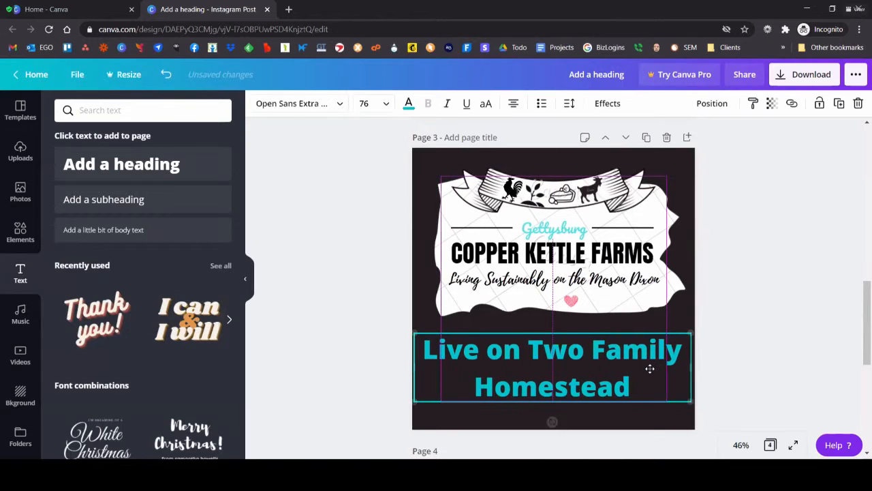
click(812, 379)
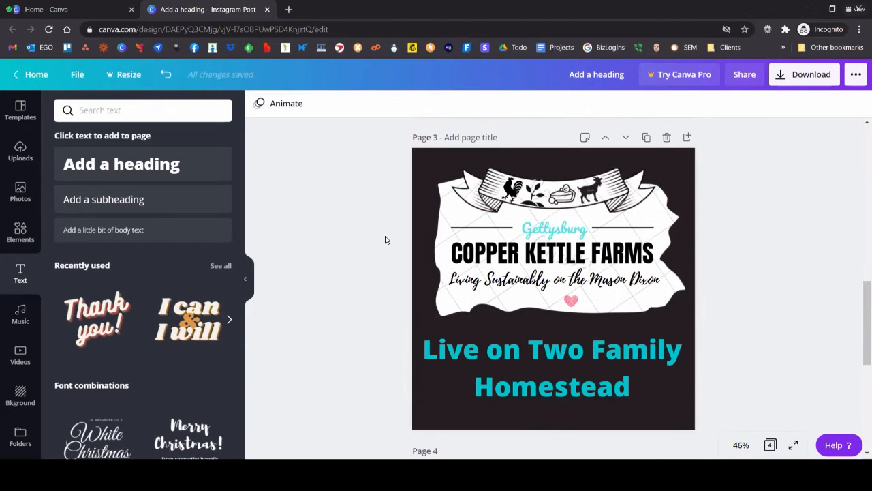
Step: Preview the Rise, Tumble, Pan and Fade animations on page 3, and apply the Block animation
click(285, 108)
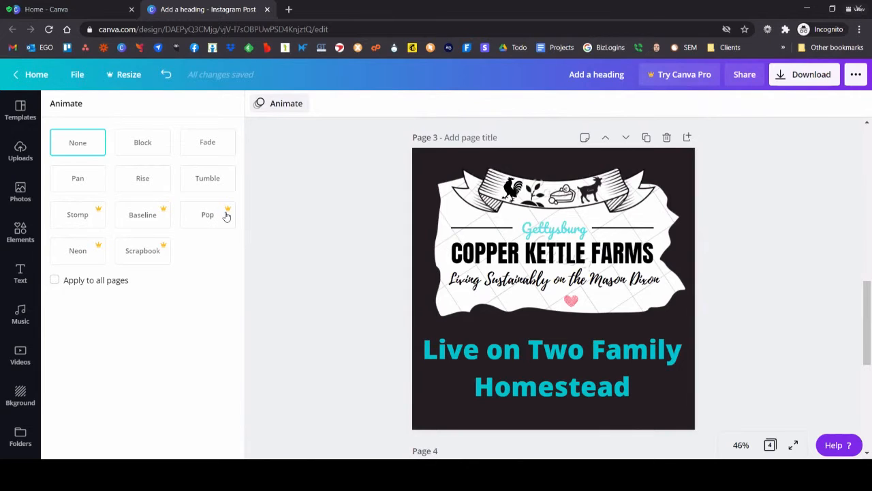
click(141, 180)
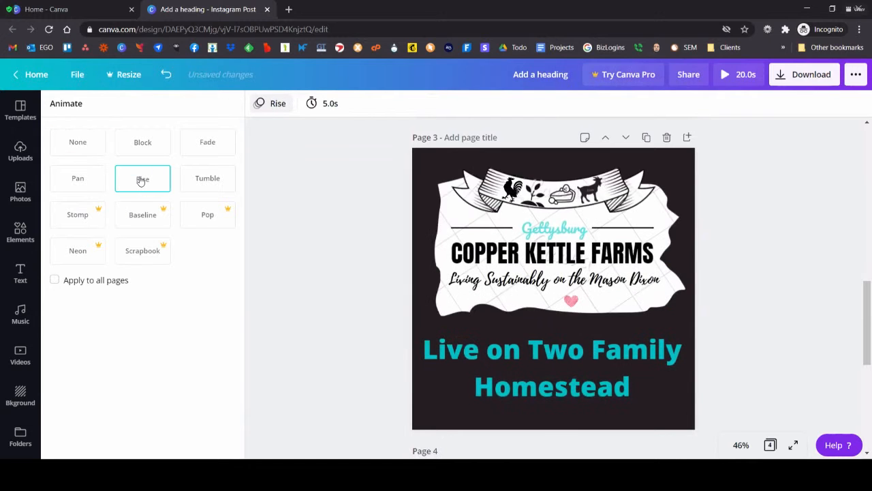
click(195, 193)
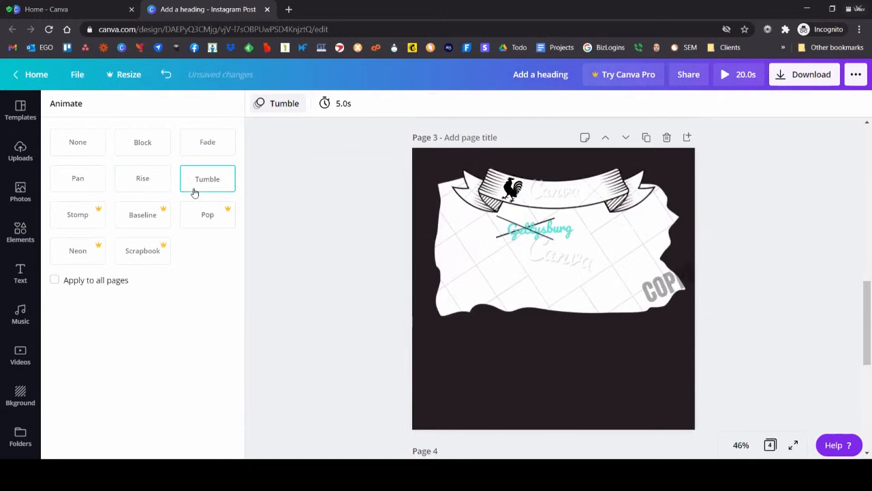
click(99, 189)
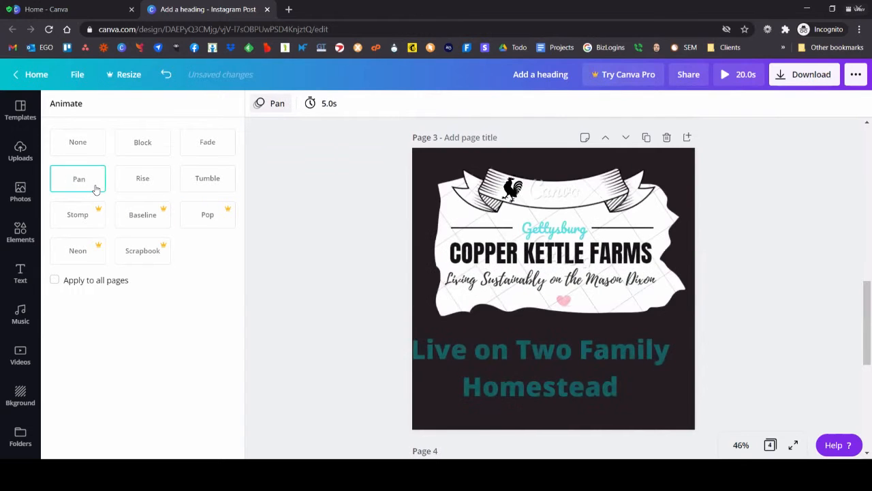
click(204, 142)
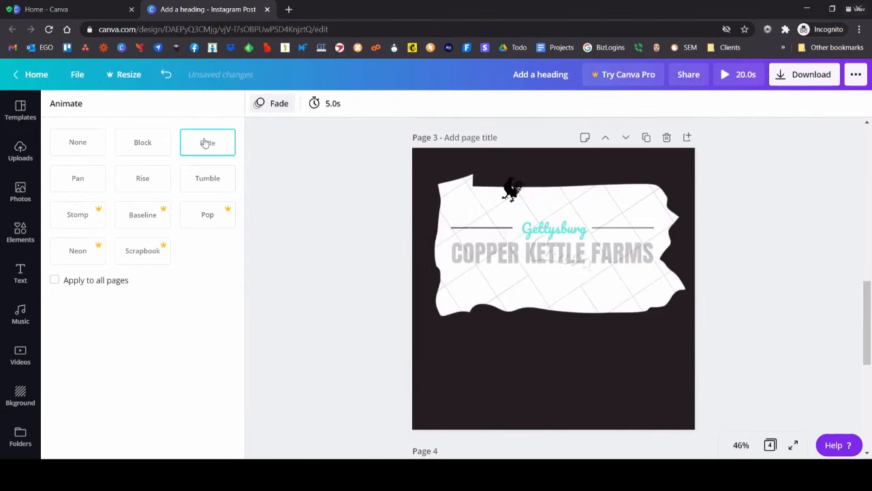
click(154, 147)
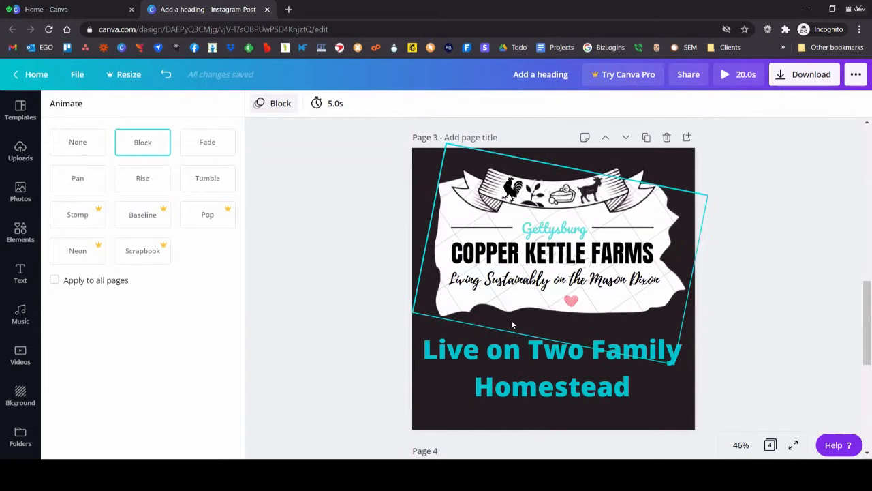
click(308, 283)
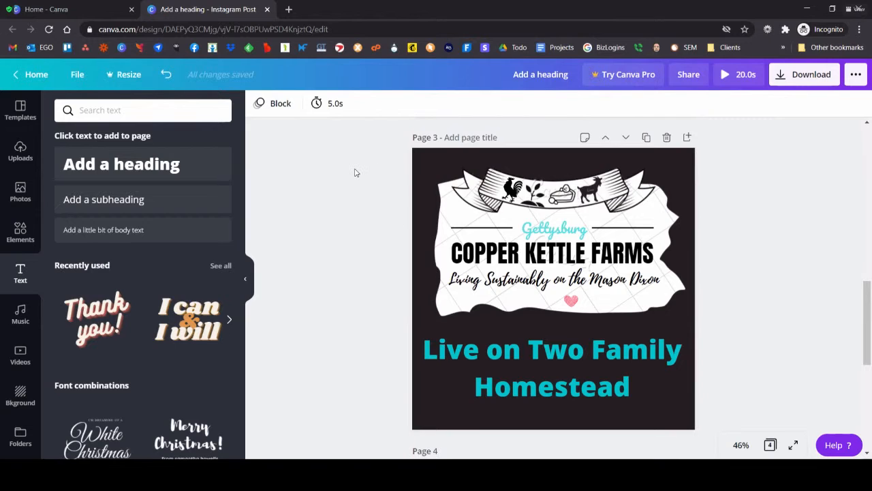
Step: Add a blank page 5 at the end of the Instagram post, and deselect it
scroll(353, 174, down, 5)
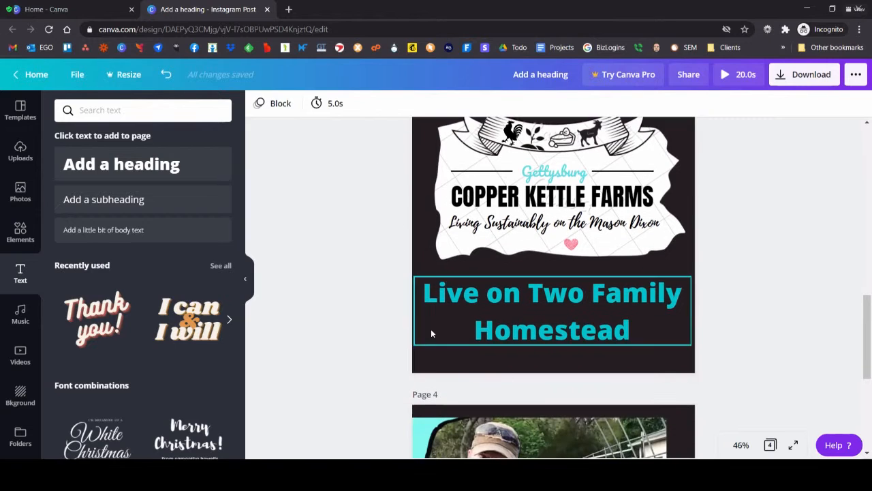
click(558, 399)
click(563, 435)
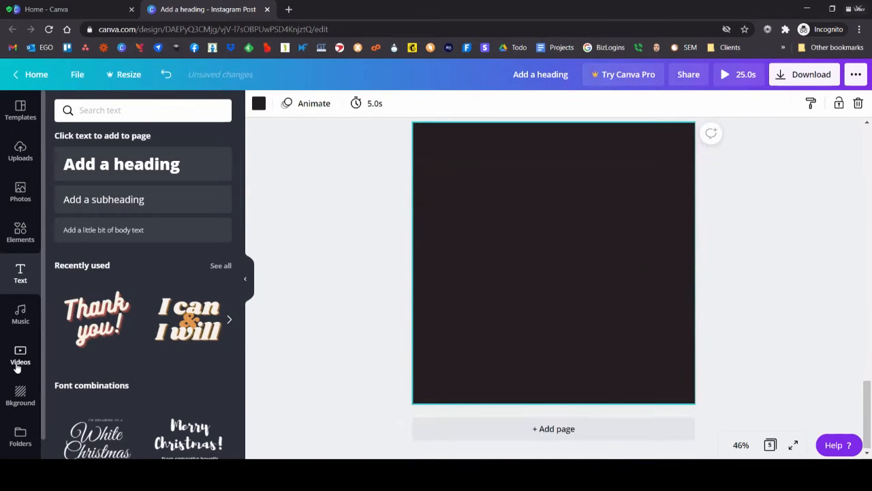
click(283, 353)
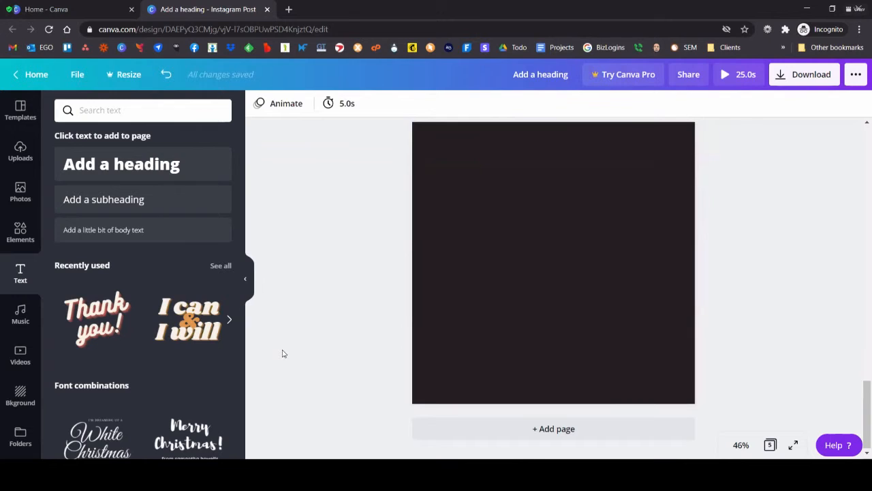
Step: Search the stock video library for snow
click(26, 357)
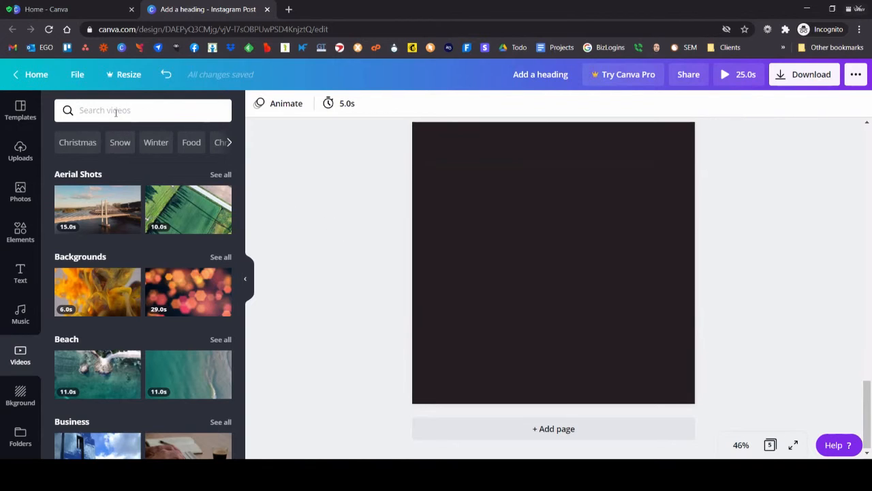
text(snow)
key(Return)
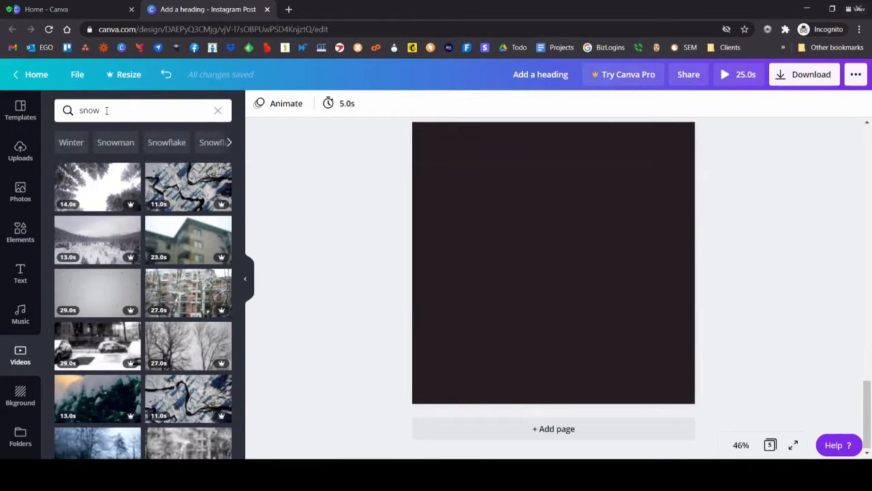
Step: Browse far down through the snow video results, and return to the start of the list
scroll(95, 287, down, 5)
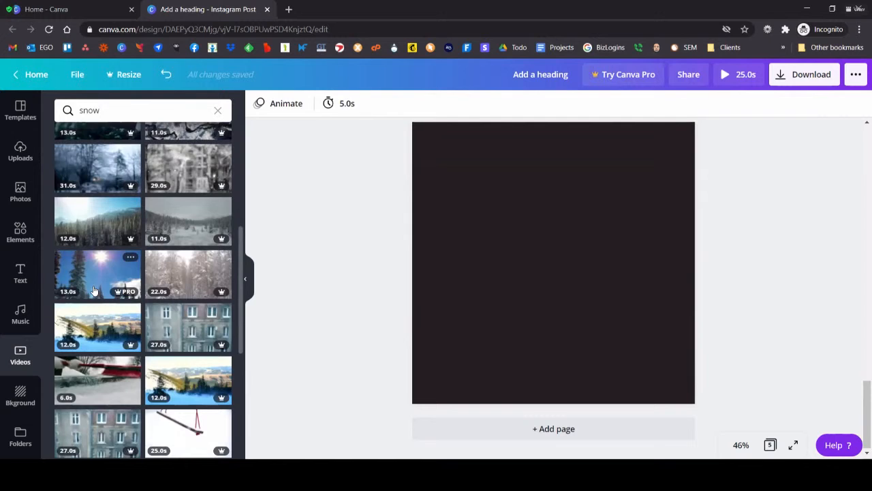
scroll(94, 291, down, 5)
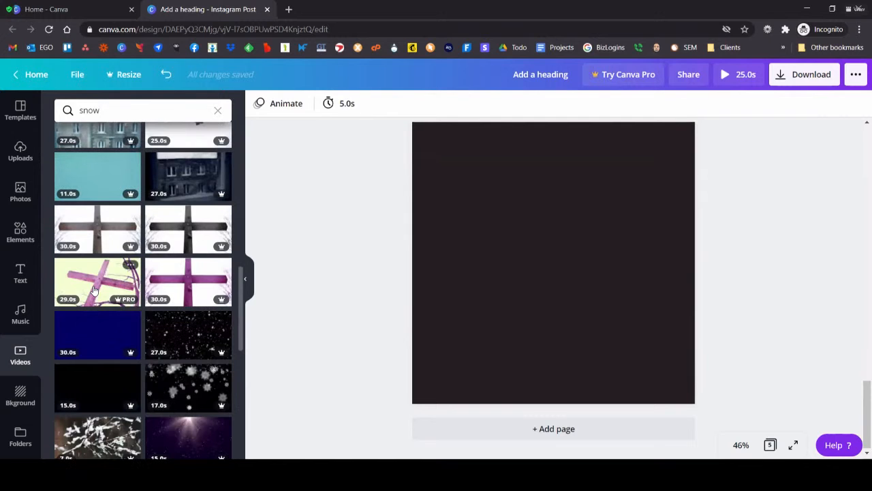
scroll(95, 291, down, 5)
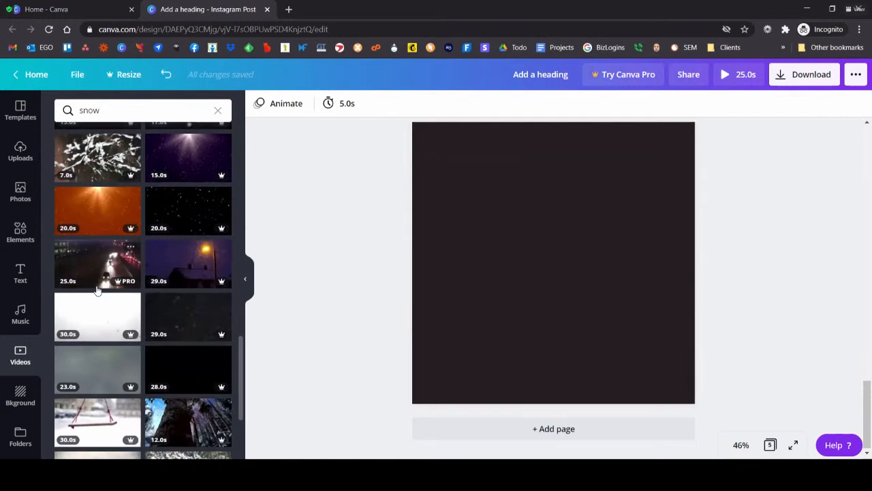
scroll(97, 291, down, 1)
scroll(97, 290, down, 8)
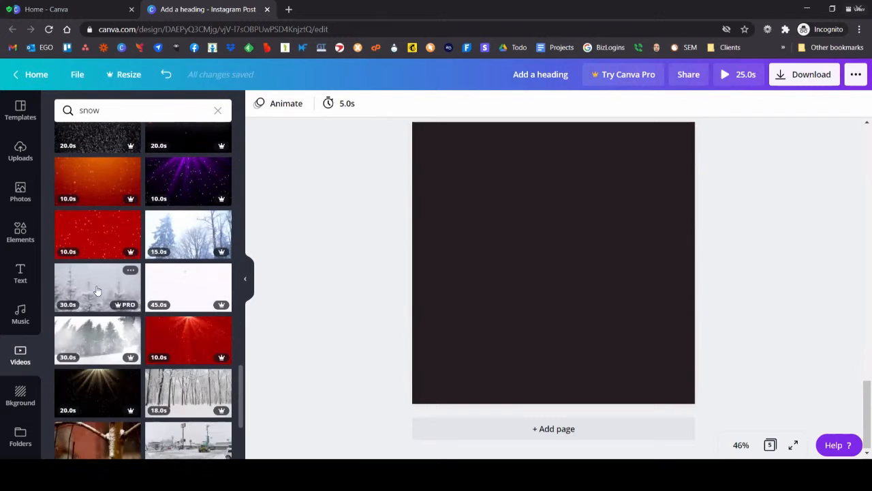
scroll(97, 291, down, 3)
scroll(97, 291, down, 4)
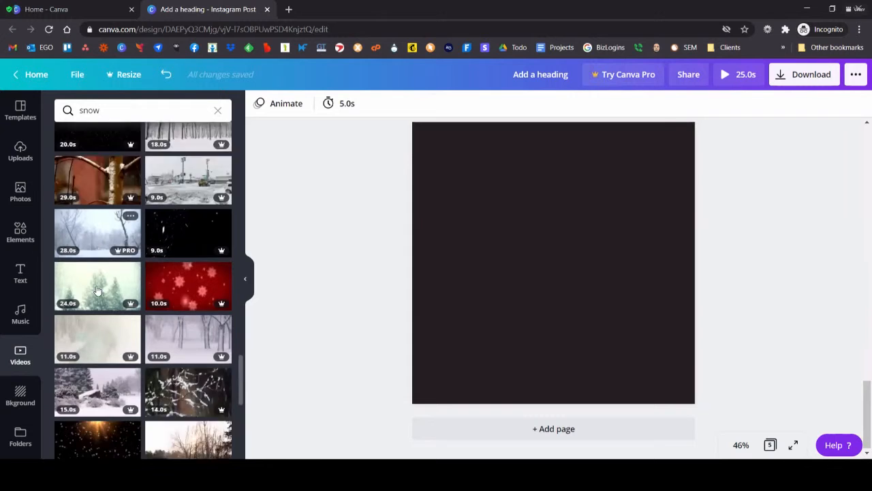
scroll(98, 291, down, 3)
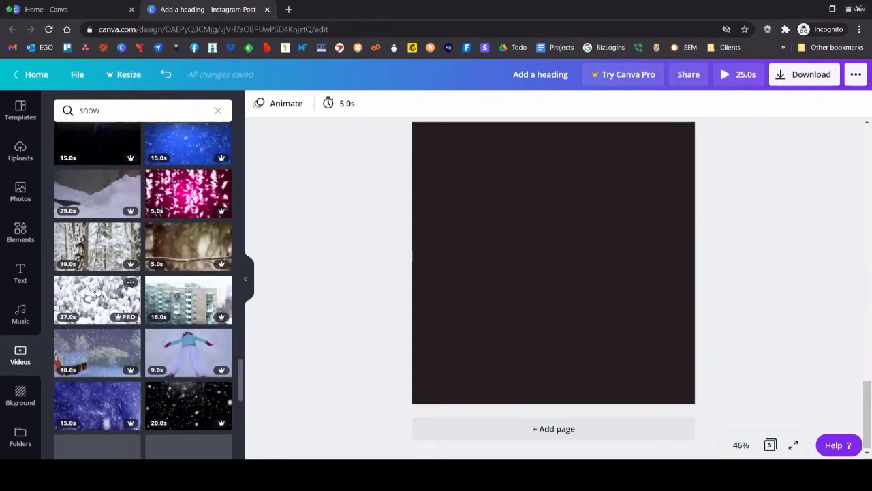
scroll(97, 291, down, 4)
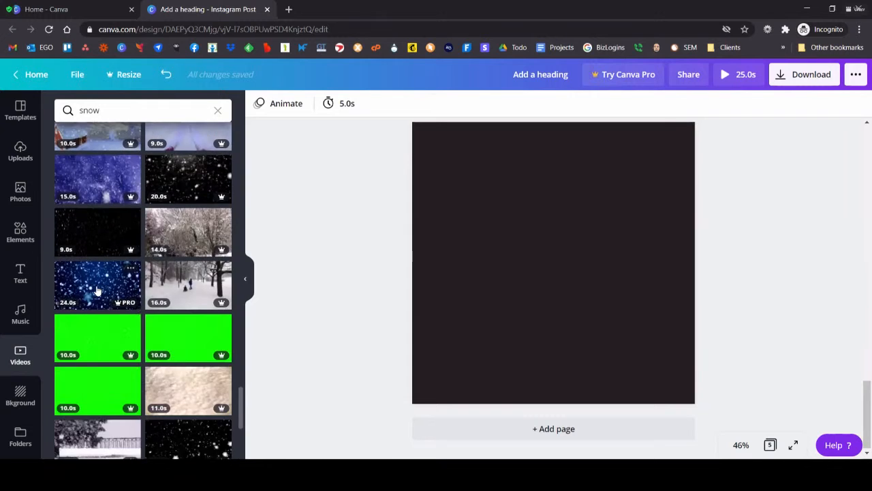
scroll(97, 291, down, 1)
scroll(97, 292, down, 3)
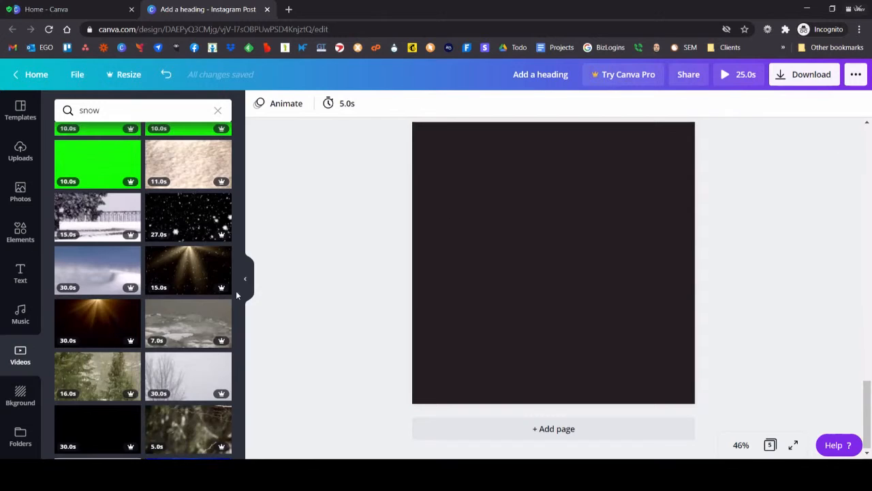
scroll(140, 278, down, 9)
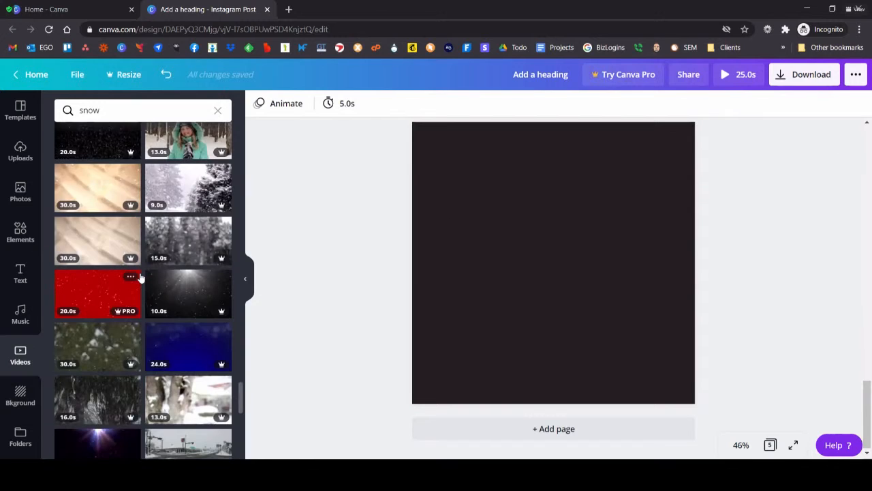
scroll(142, 280, down, 4)
drag(241, 417, 233, 131)
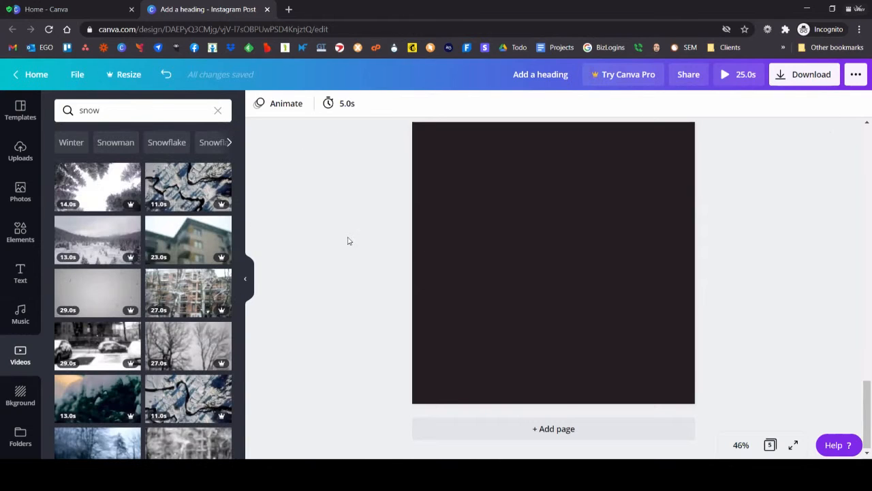
Step: View the Canva Pro trial offer shown for the Resize feature, and close it
click(118, 76)
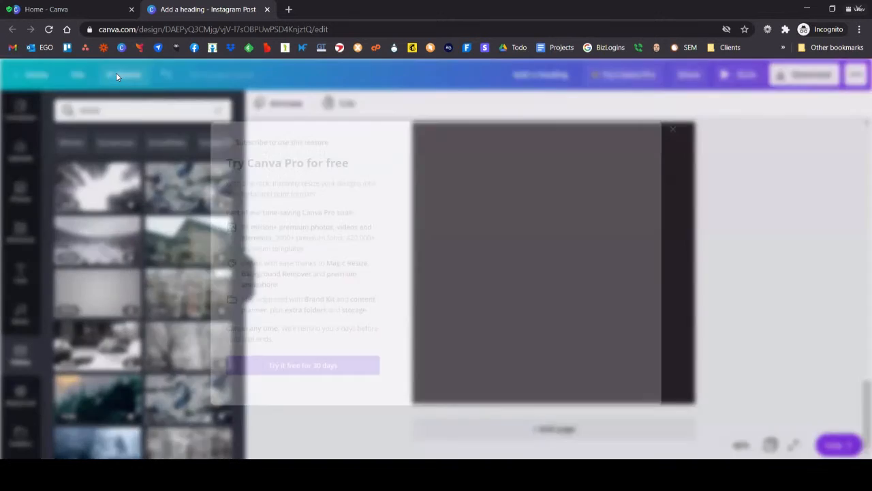
click(715, 105)
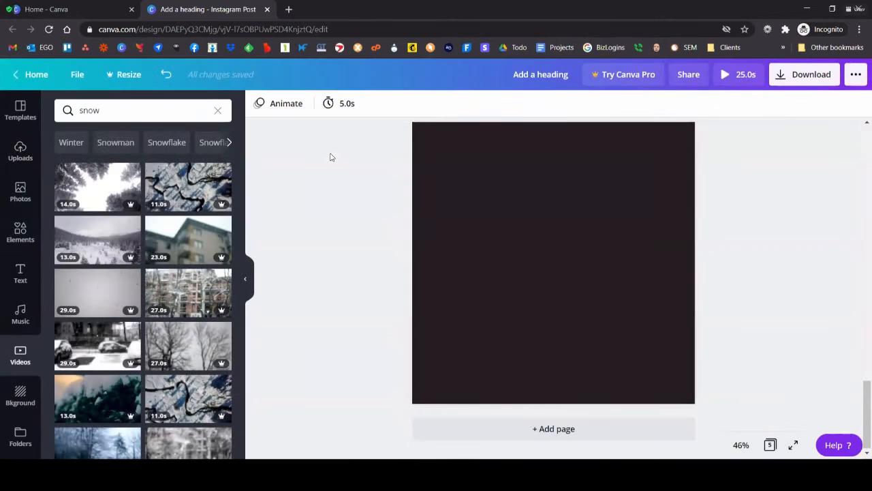
click(122, 71)
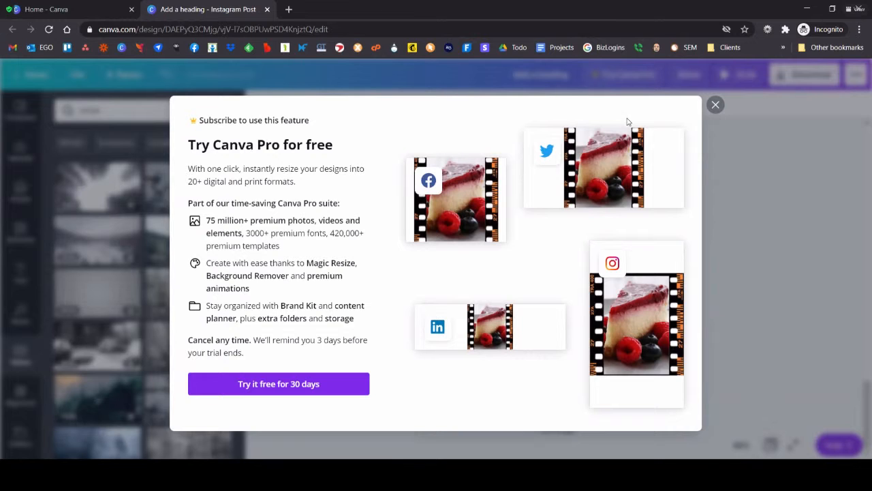
click(717, 105)
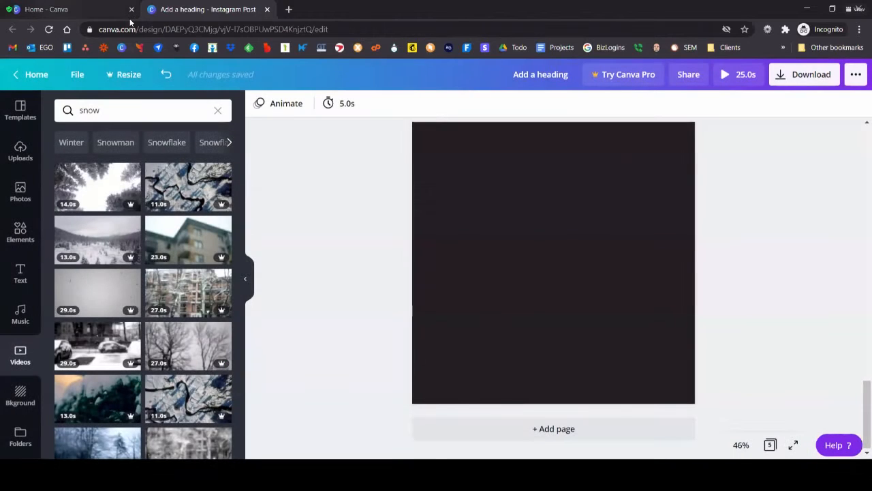
Step: Search the design types on the Canva home page for video, and open a blank Your Story design
click(128, 16)
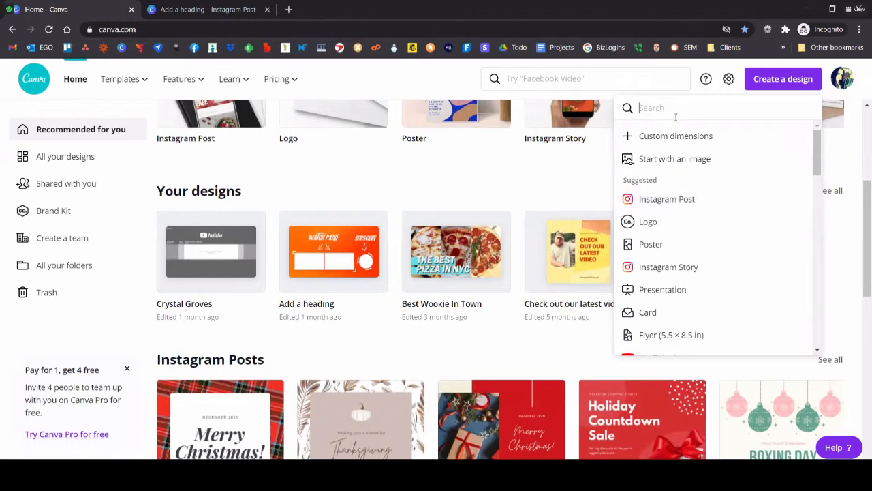
text(video)
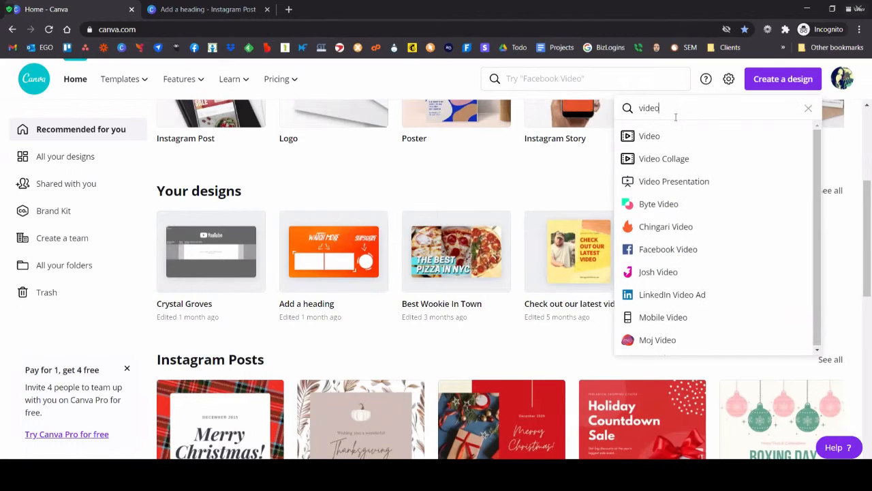
key(Return)
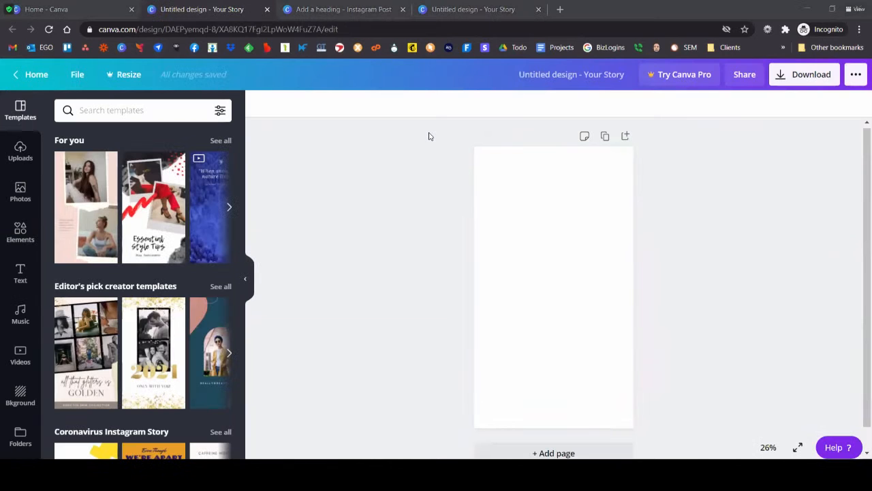
Step: Search the design types on the home page for "you", and create a blank YouTube Thumbnail design
click(53, 2)
key(ctrl+a)
text(you)
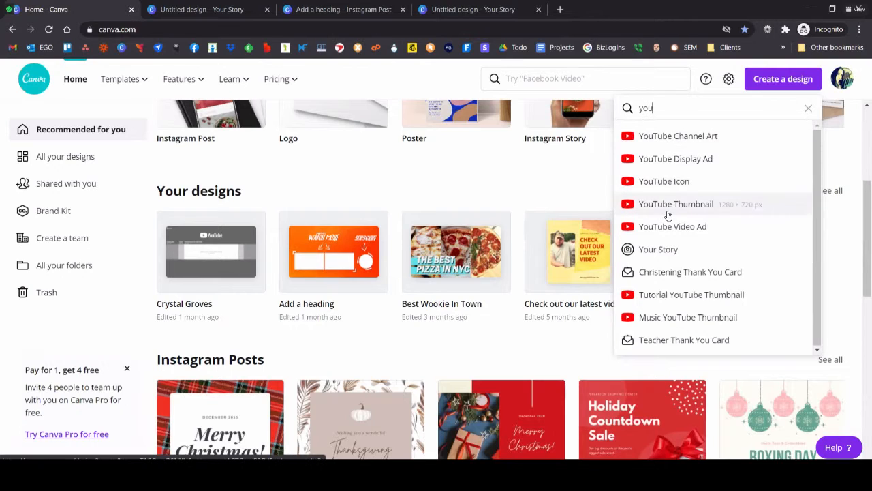
click(677, 205)
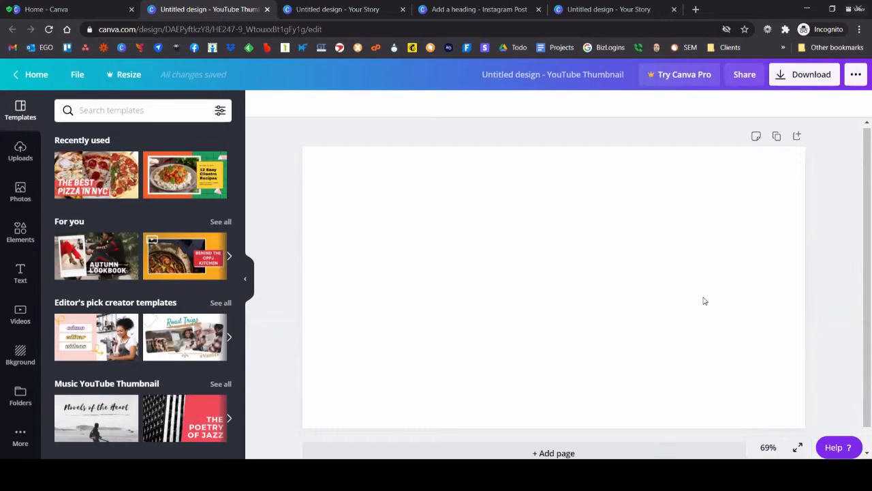
Step: Try the Autumn Lookbook template on the YouTube thumbnail, and undo it
click(97, 253)
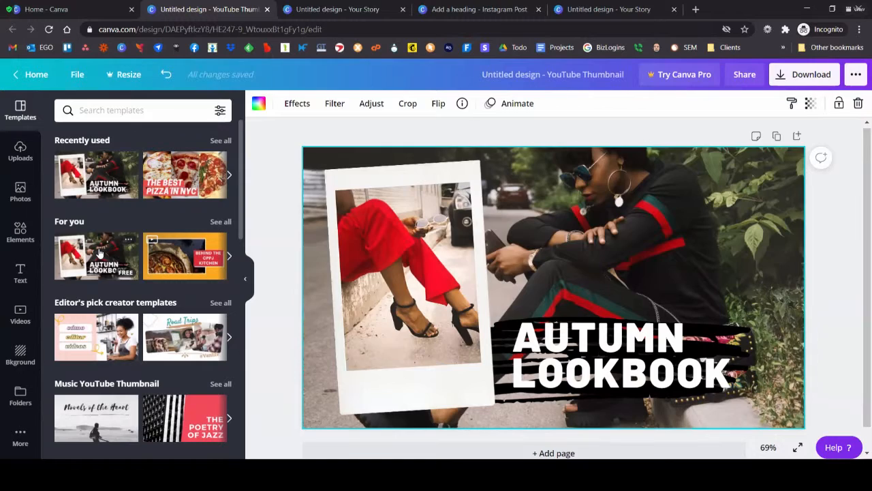
key(ctrl+z)
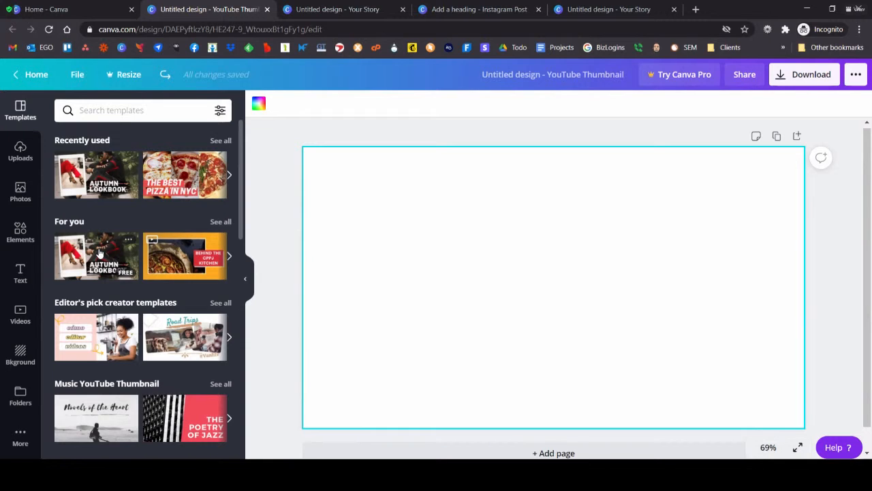
click(42, 9)
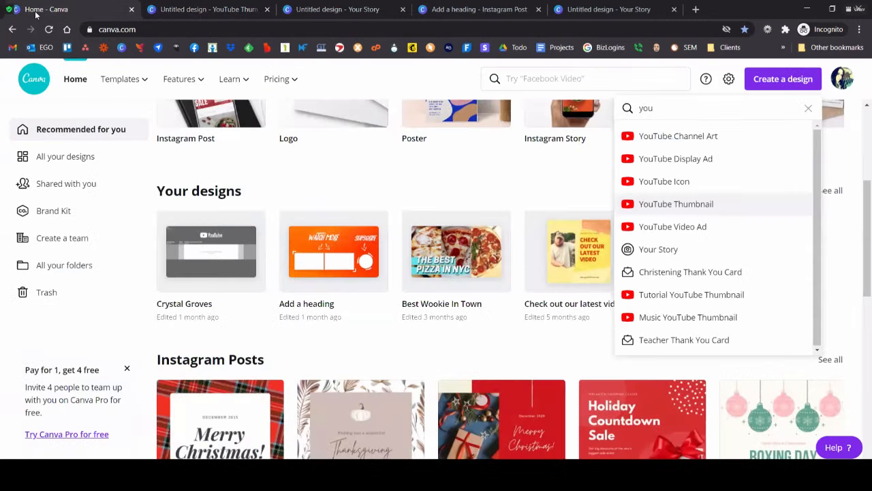
click(622, 77)
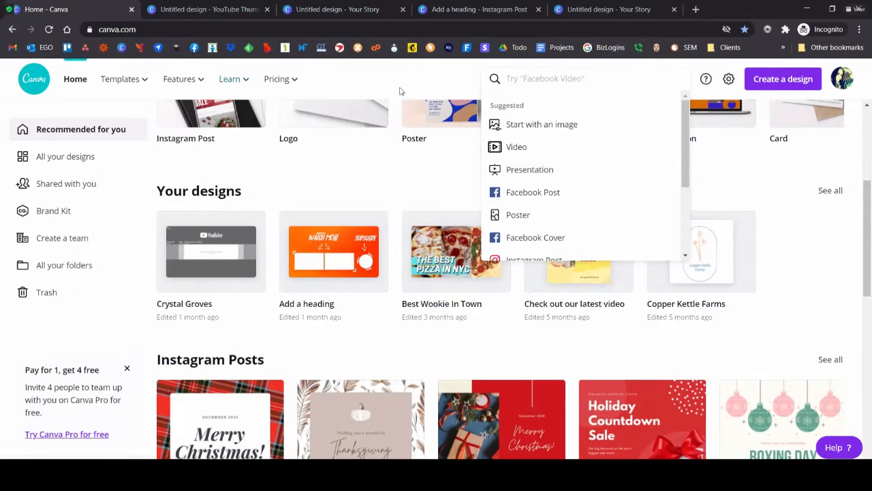
click(401, 90)
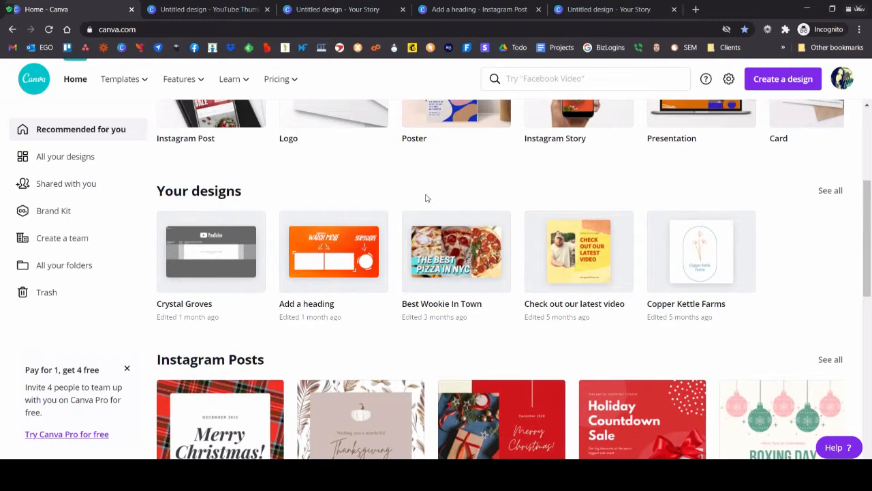
click(842, 81)
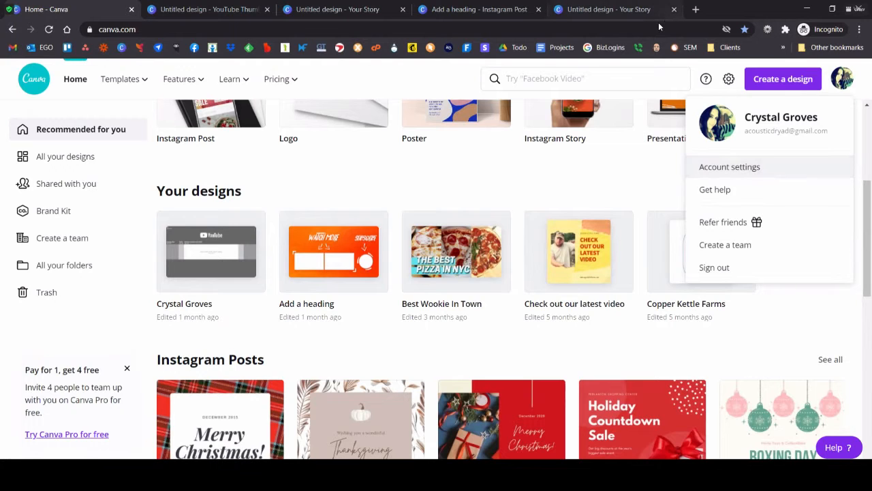
Step: Open youtube.com in a new browser tab, and view the Copper Kettle Farms channel page with its banner
click(696, 10)
text(up)
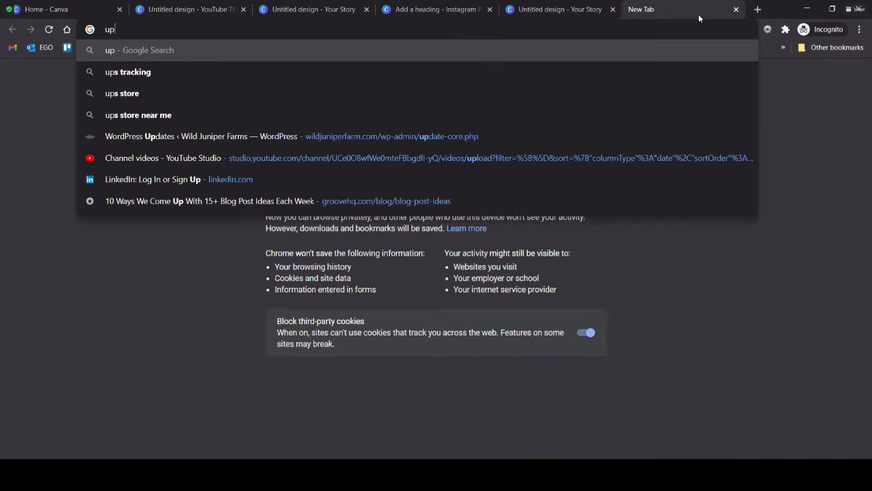
key(BackSpace)
key(BackSpace)
text(youtube.com)
key(Return)
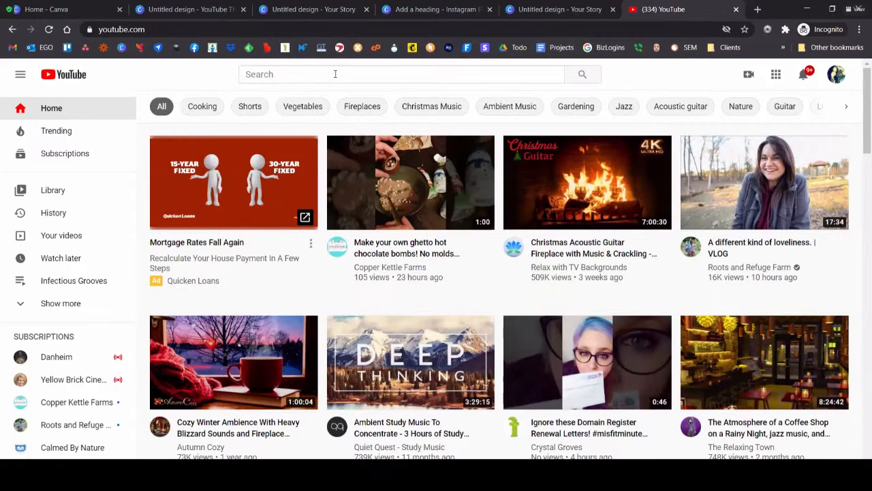
click(71, 403)
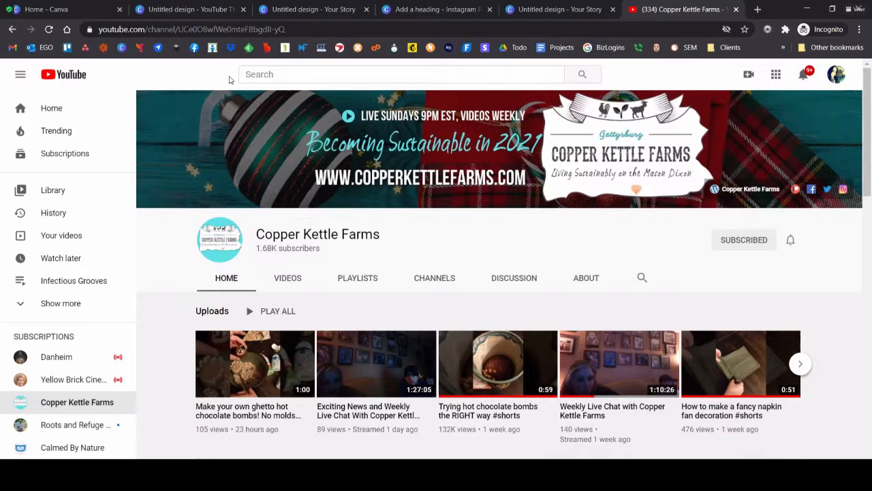
Step: Switch back to the Canva home page, and close the open account menu
click(85, 8)
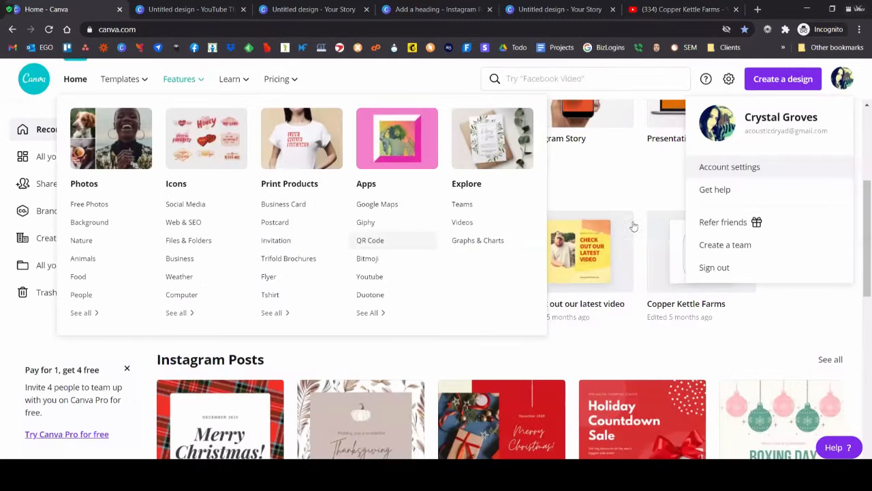
click(643, 192)
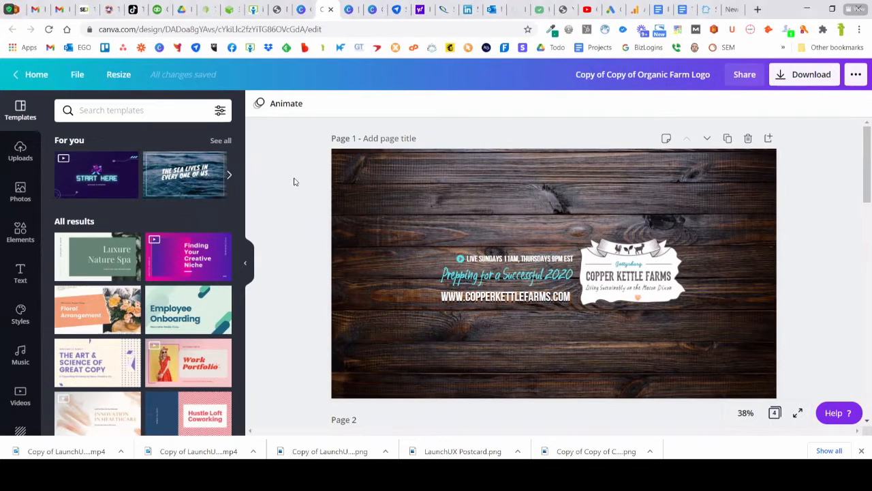
Step: Look through the four seasonal Copper Kettle Farms banner pages, from the dark wood version to the Christmas one
scroll(294, 181, down, 2)
scroll(294, 181, down, 1)
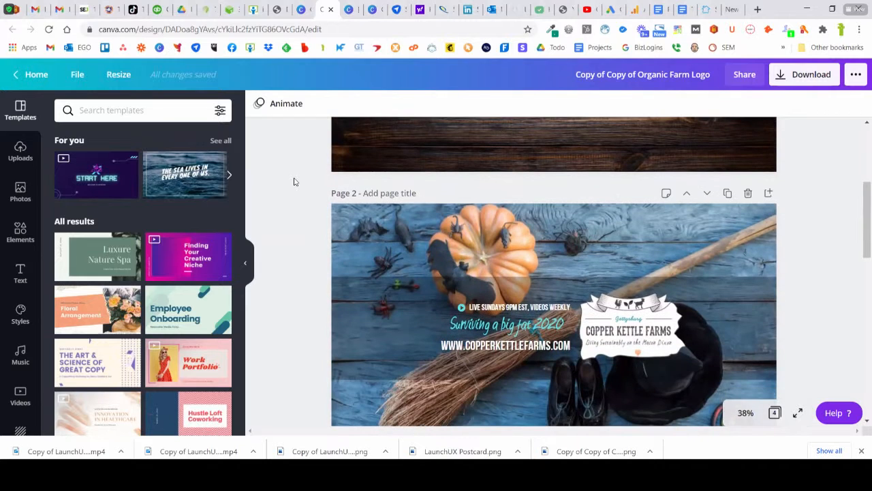
scroll(294, 182, down, 2)
scroll(294, 181, up, 2)
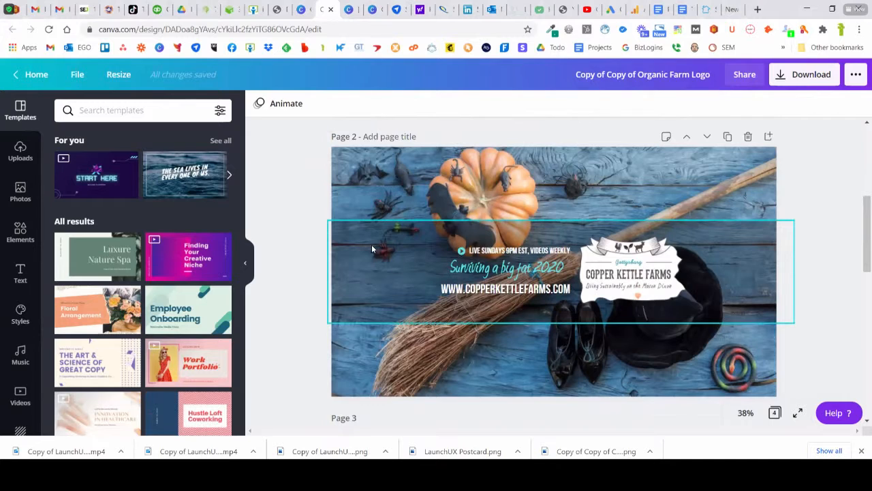
click(371, 244)
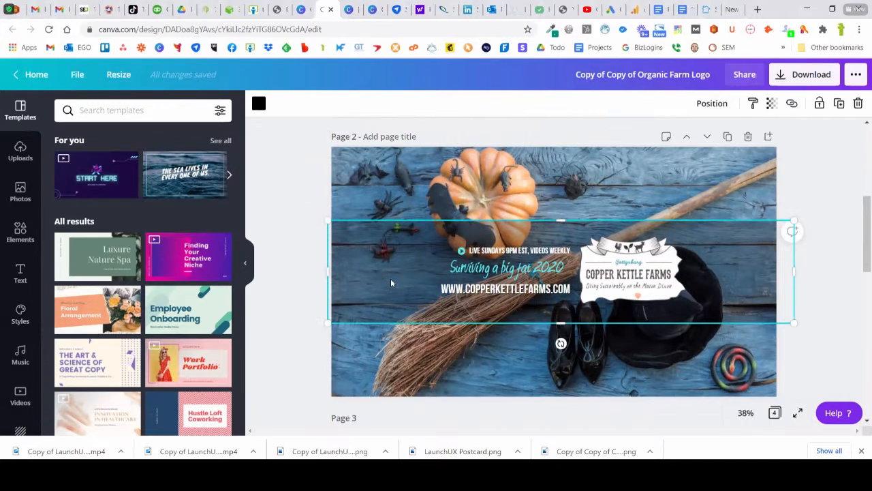
scroll(381, 266, down, 3)
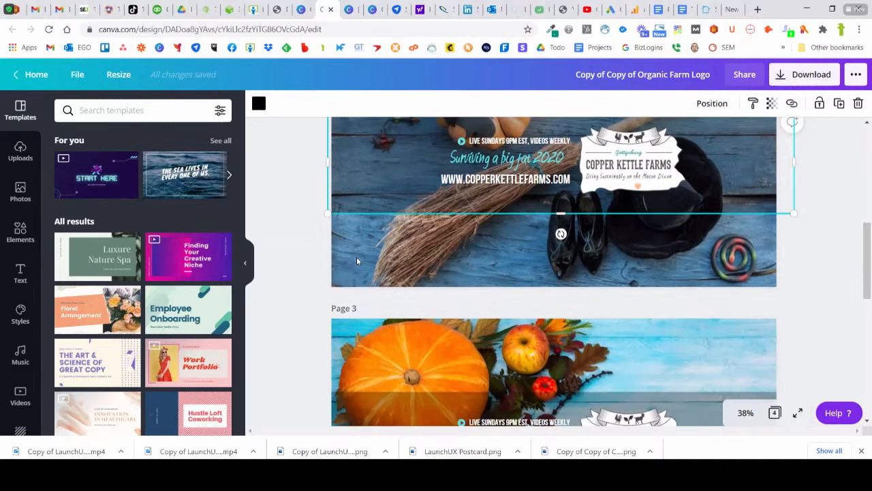
scroll(271, 255, down, 3)
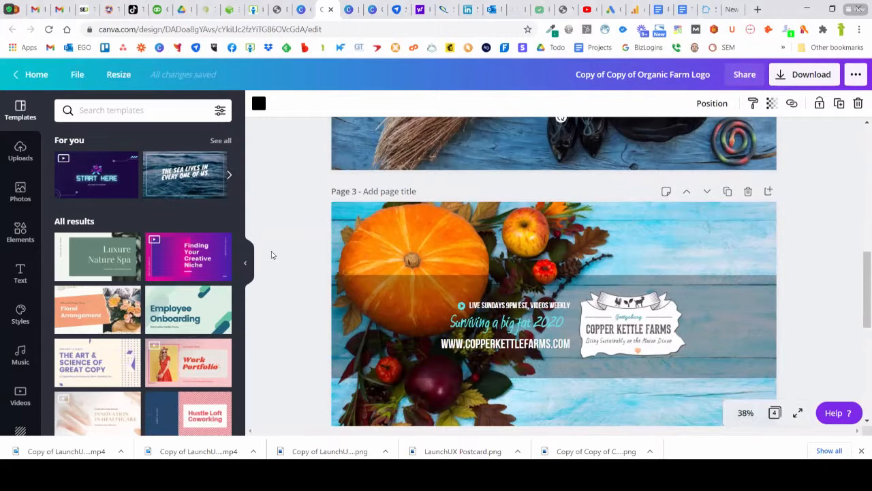
scroll(318, 250, down, 3)
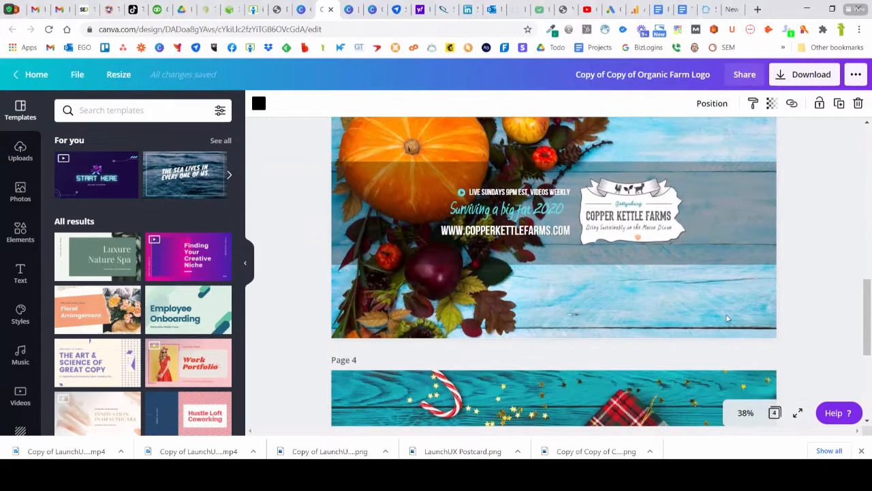
scroll(473, 249, down, 3)
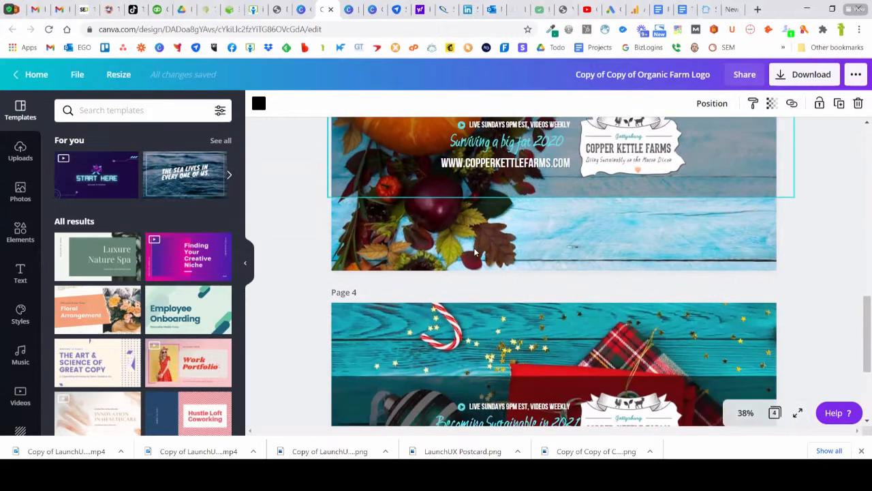
scroll(475, 252, down, 3)
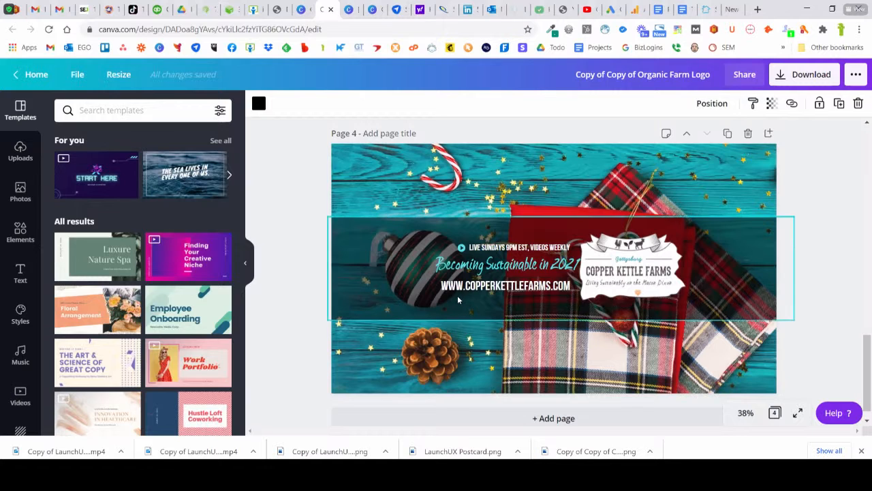
click(291, 158)
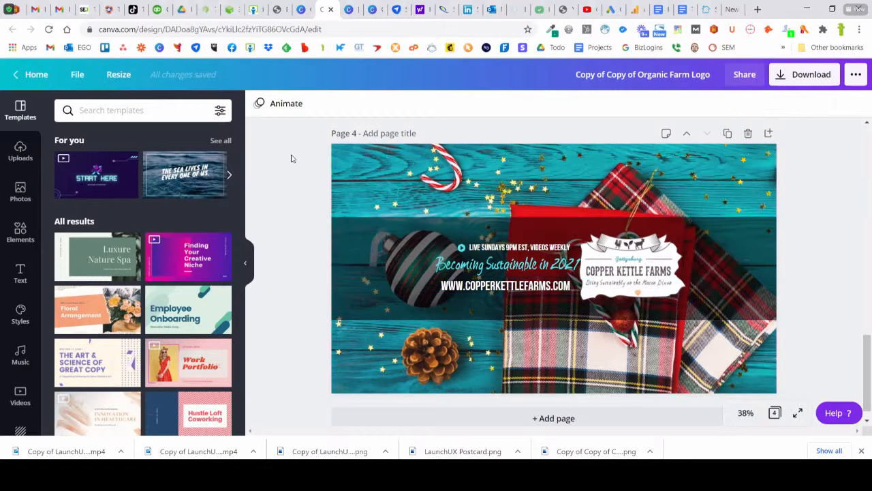
scroll(330, 220, up, 3)
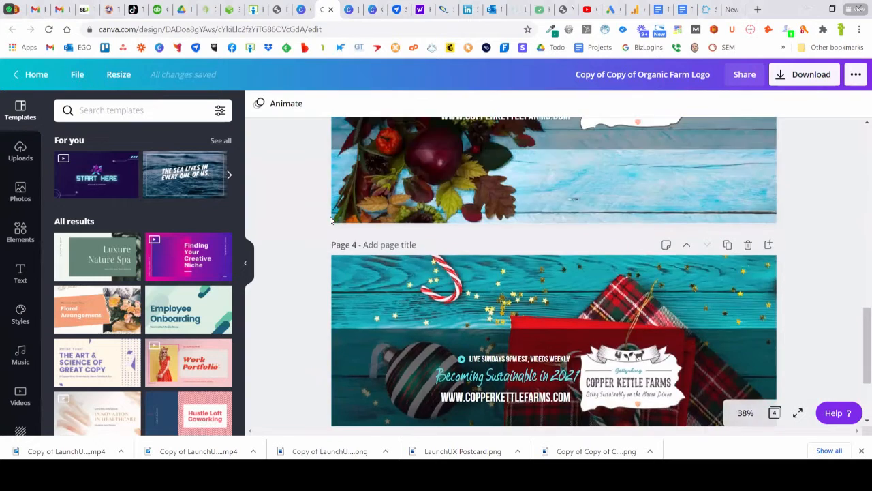
scroll(331, 220, up, 5)
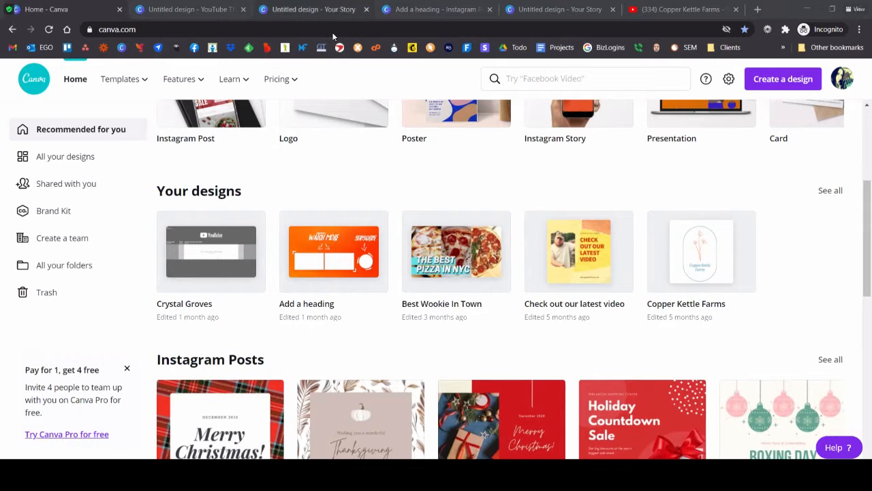
Step: Apply the Autumn Lookbook template to the untitled YouTube Thumbnail design, and delete its background photo
click(332, 10)
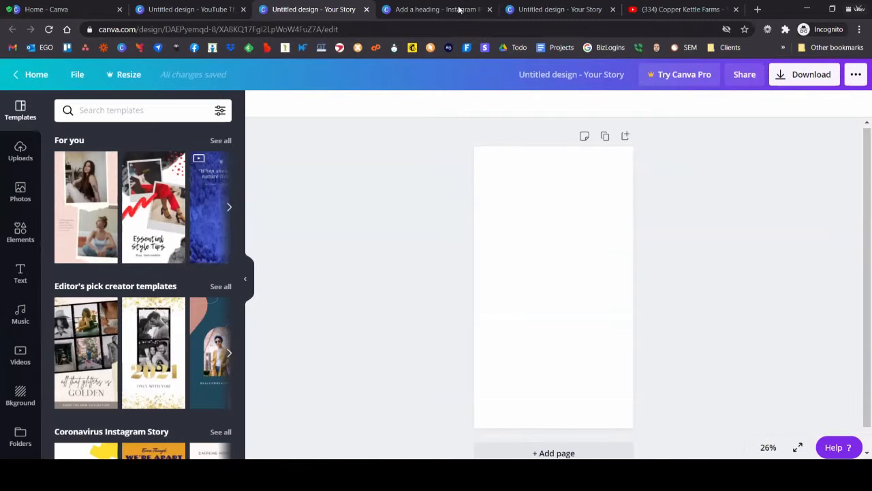
click(480, 8)
click(520, 9)
click(193, 9)
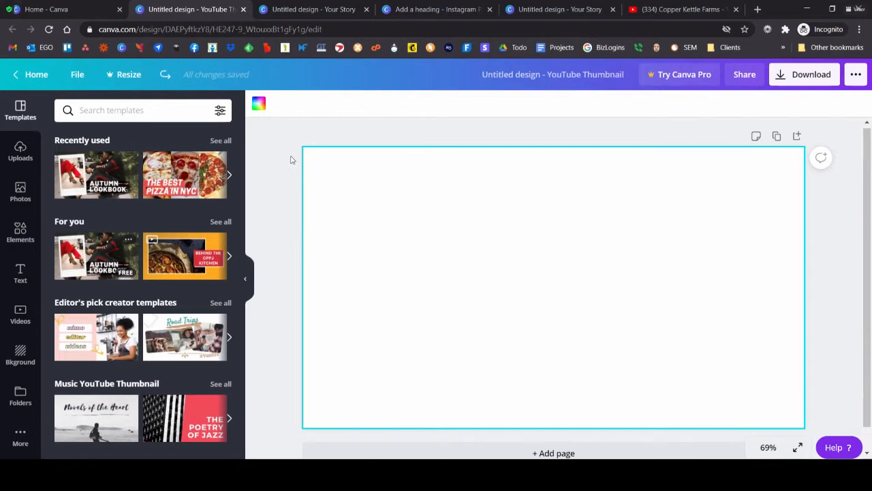
click(79, 183)
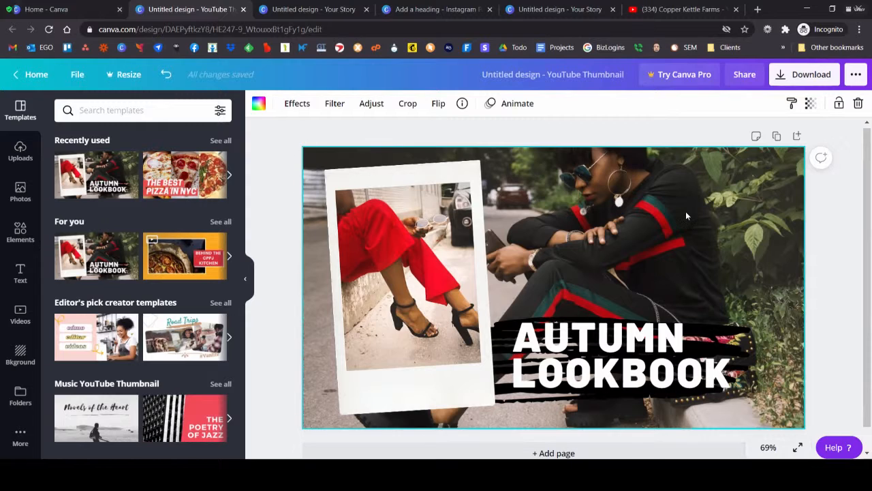
key(Delete)
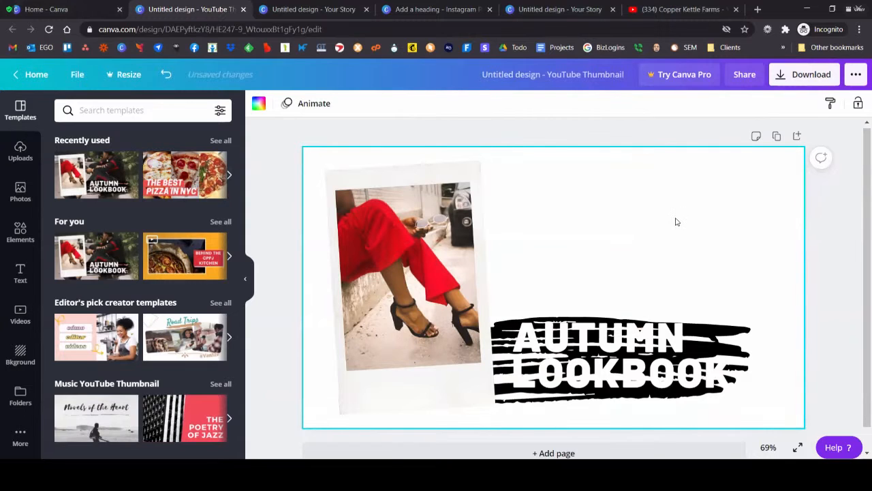
Step: Search the stock videos for "snow", and browse the clips for a background
click(11, 325)
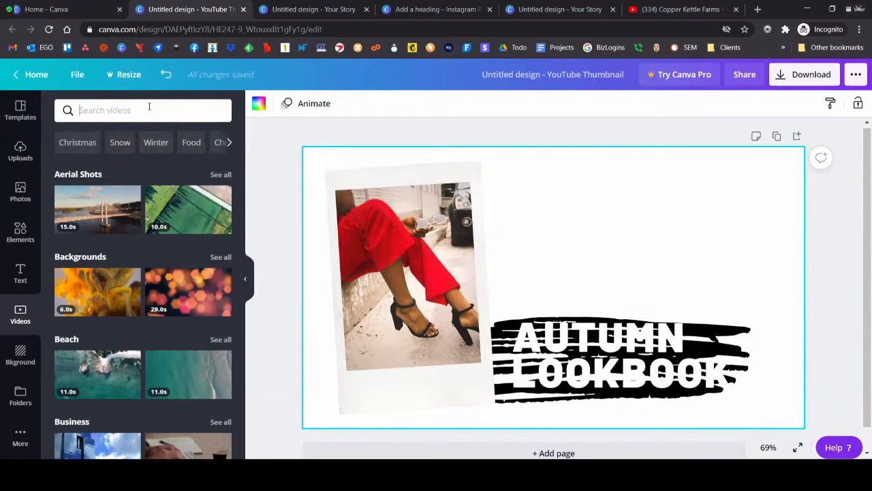
text(vid)
key(BackSpace)
key(BackSpace)
text(snow)
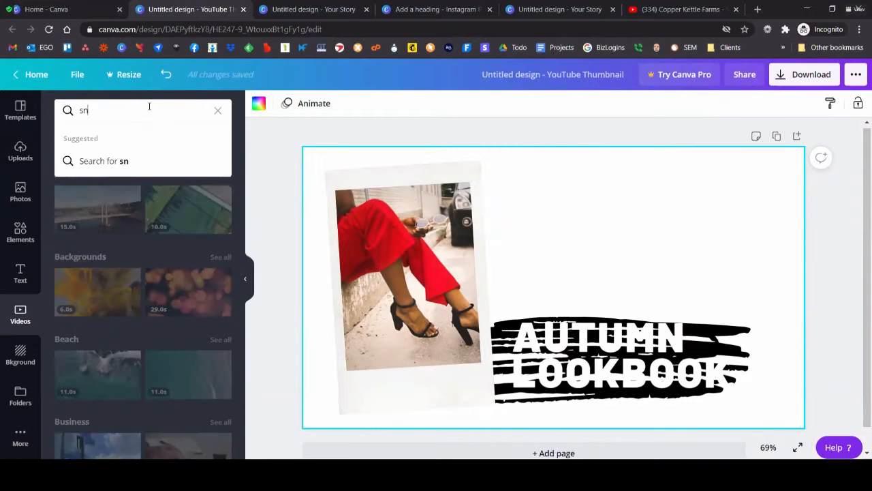
key(Return)
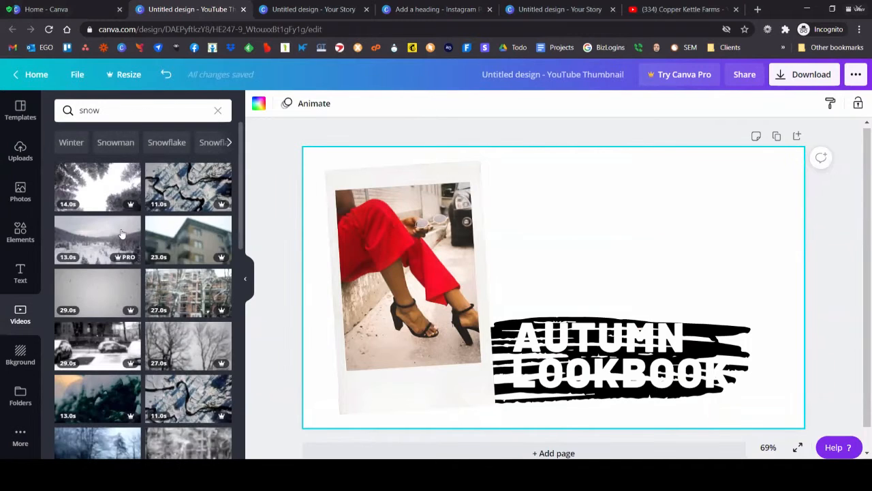
scroll(181, 238, down, 10)
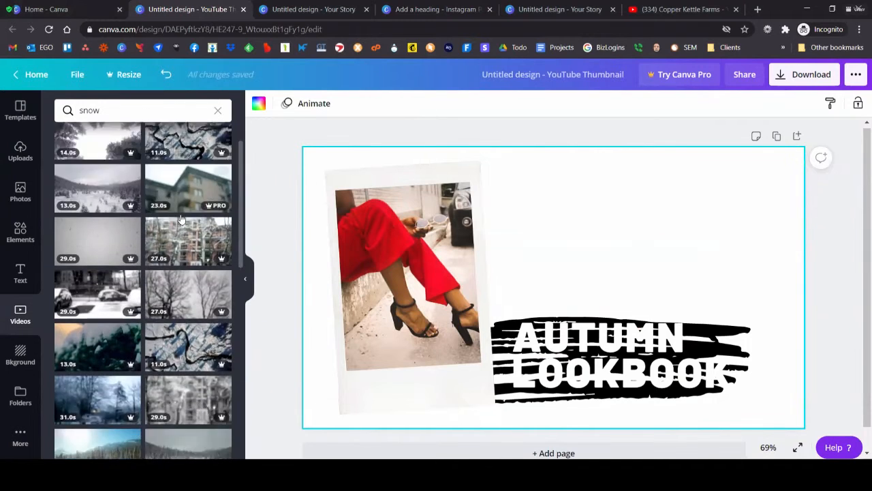
scroll(176, 253, down, 10)
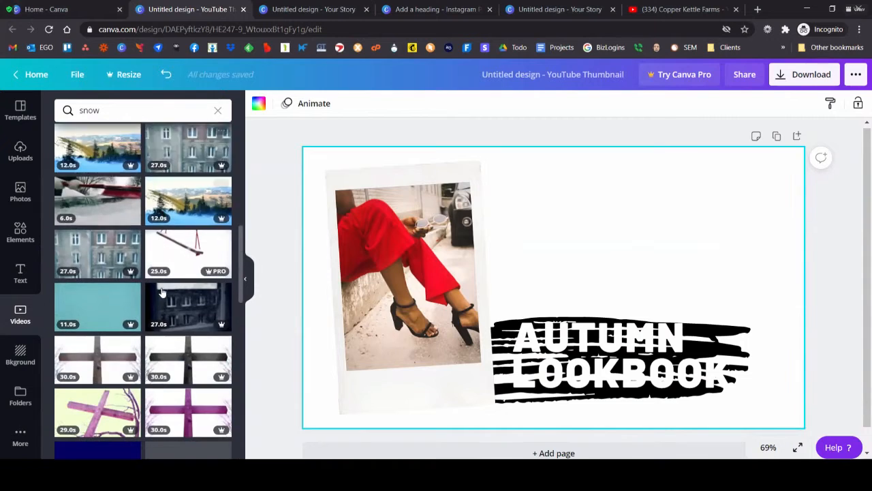
scroll(158, 225, down, 5)
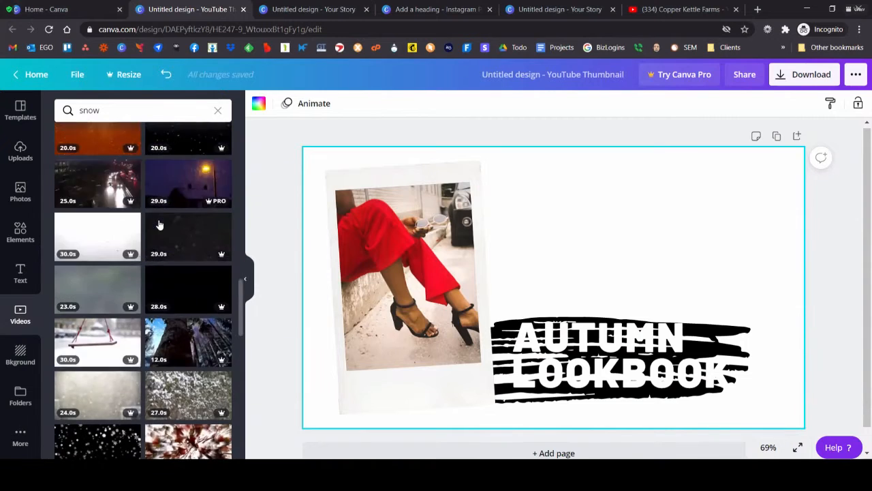
scroll(159, 223, down, 10)
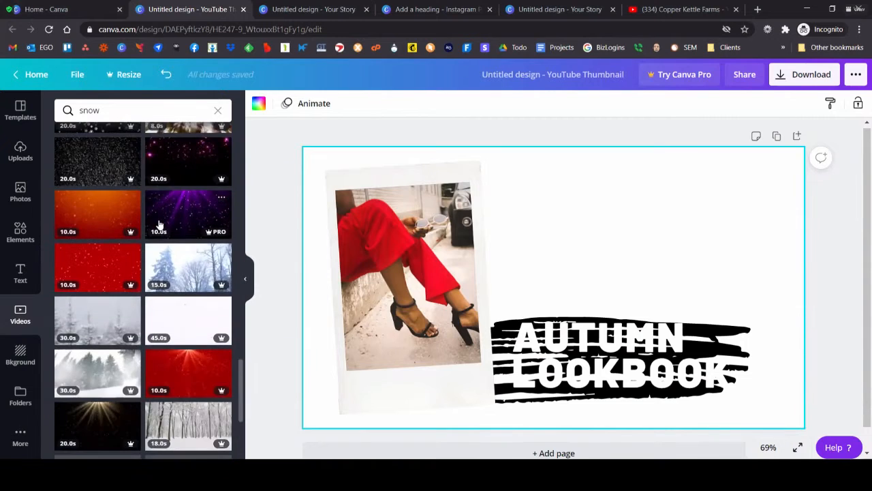
scroll(159, 224, down, 10)
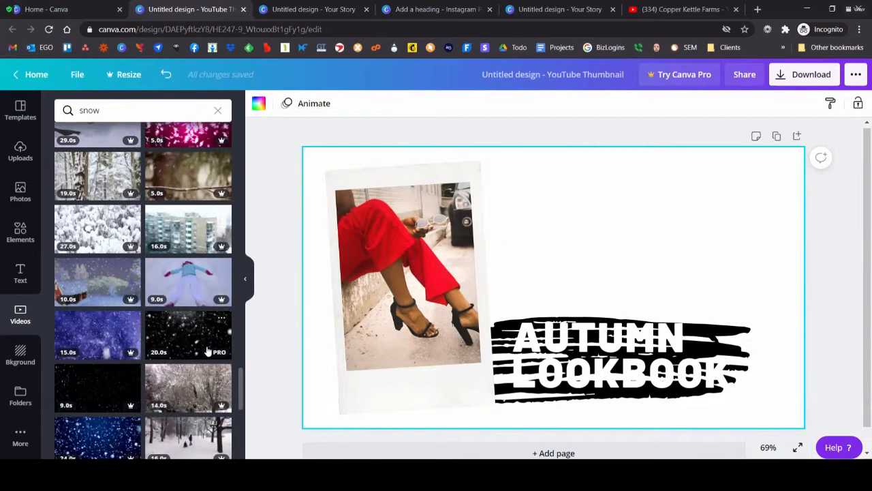
scroll(159, 225, down, 5)
Step: Replace the video search with "free", and browse the clips
click(150, 109)
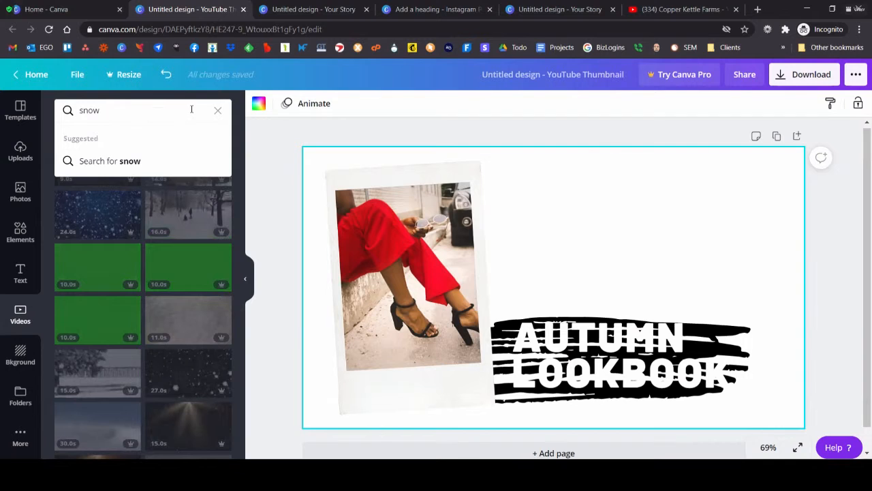
click(218, 110)
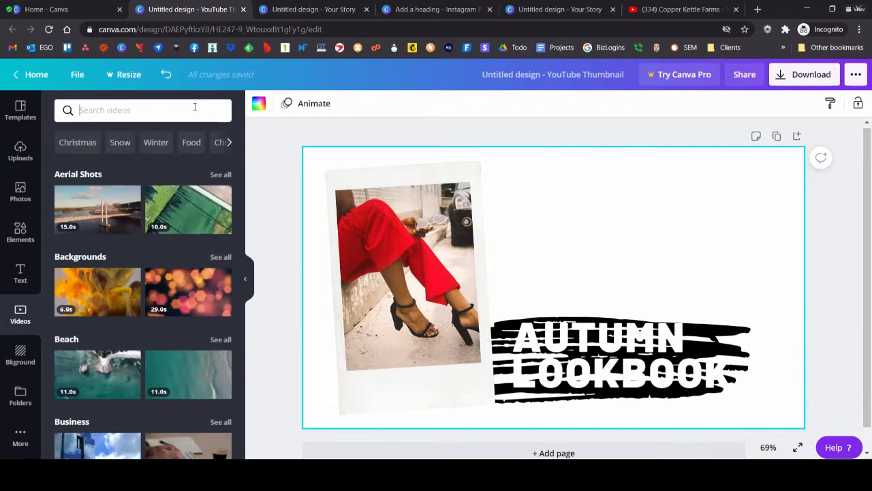
click(195, 107)
text(free)
key(Return)
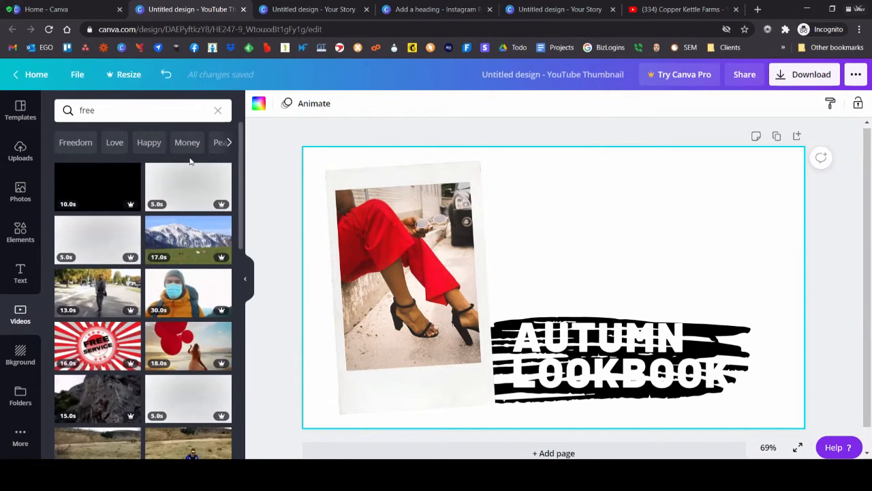
scroll(189, 204, down, 10)
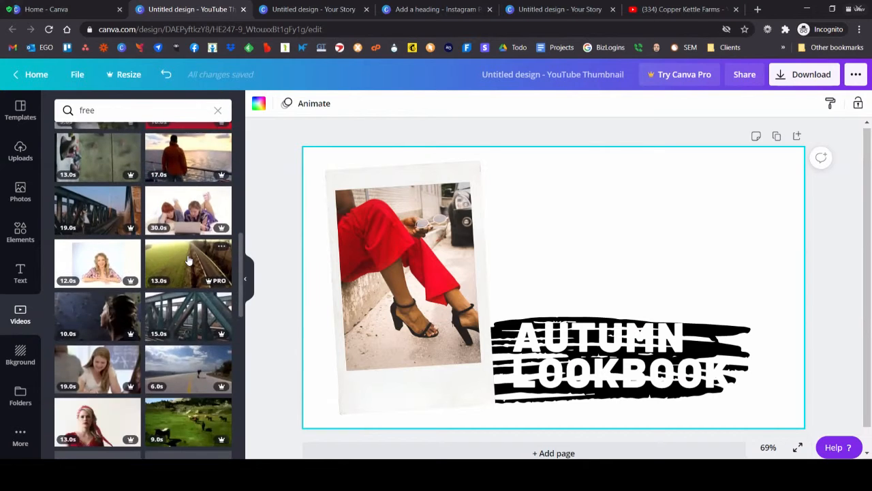
scroll(188, 258, down, 5)
scroll(187, 255, up, 15)
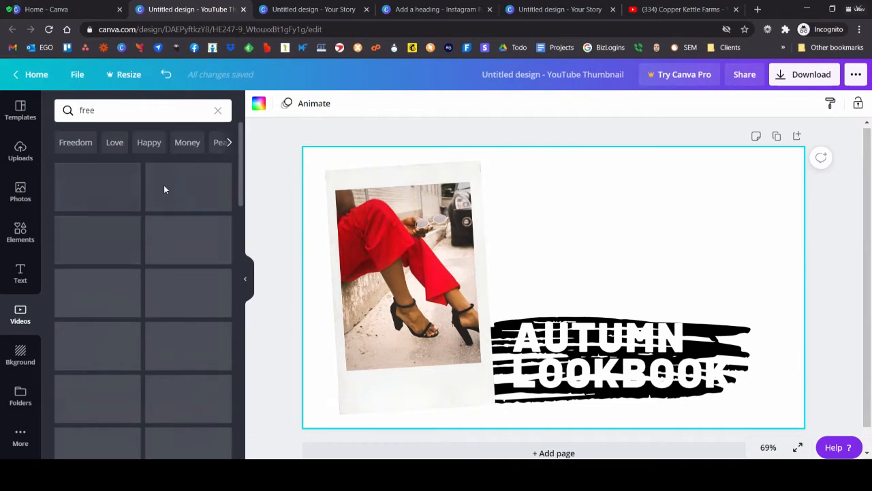
Step: Search the stock videos for "snow" again, and place one of the clips as the thumbnail's background
click(139, 112)
drag(95, 110, 58, 103)
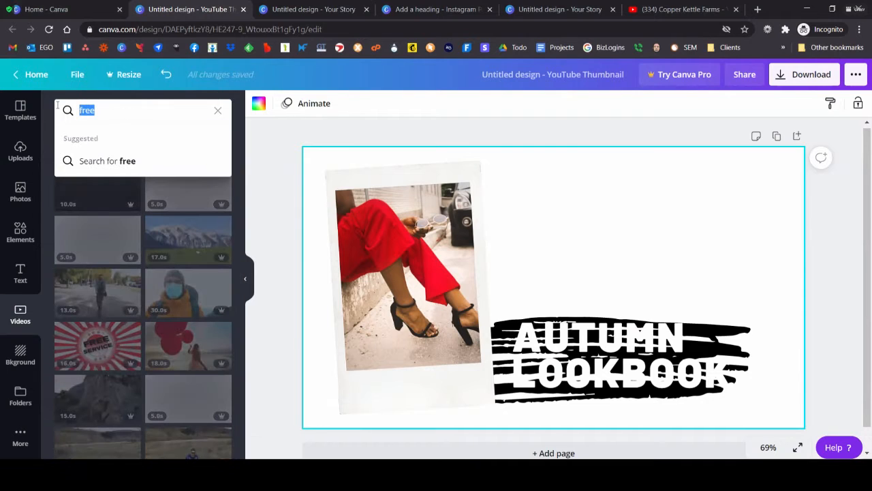
text(snow)
key(Return)
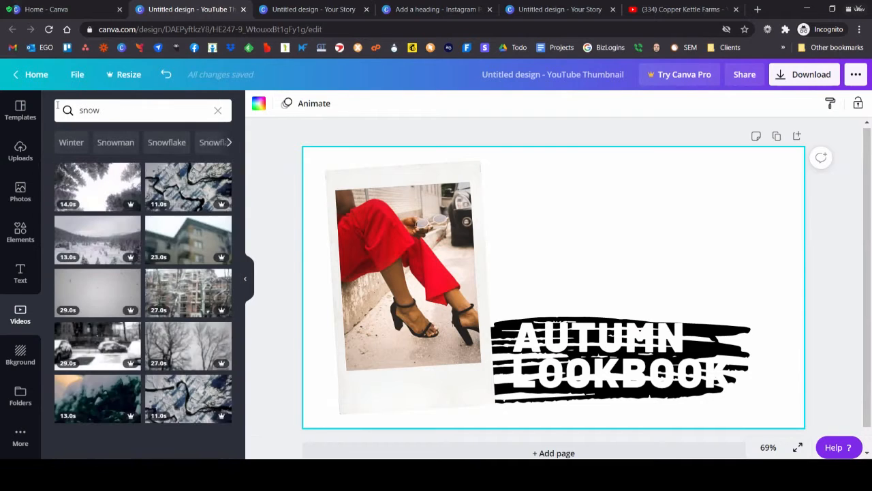
mouse_move(131, 170)
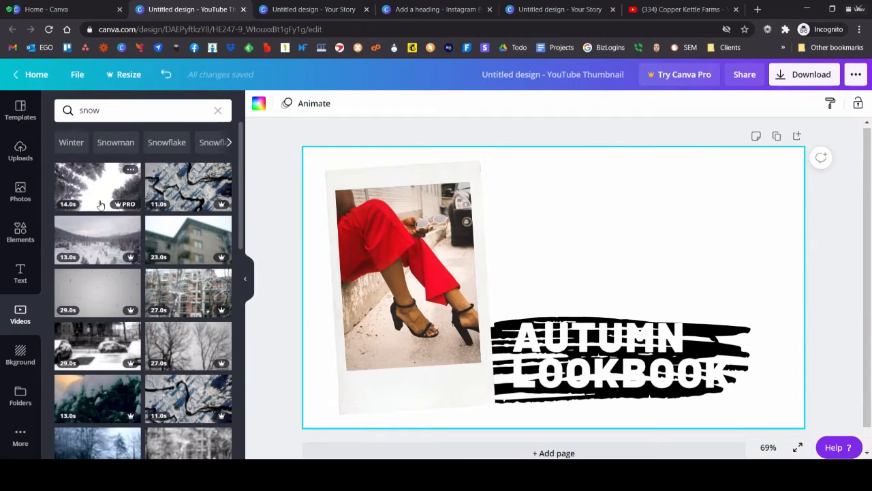
scroll(85, 211, down, 3)
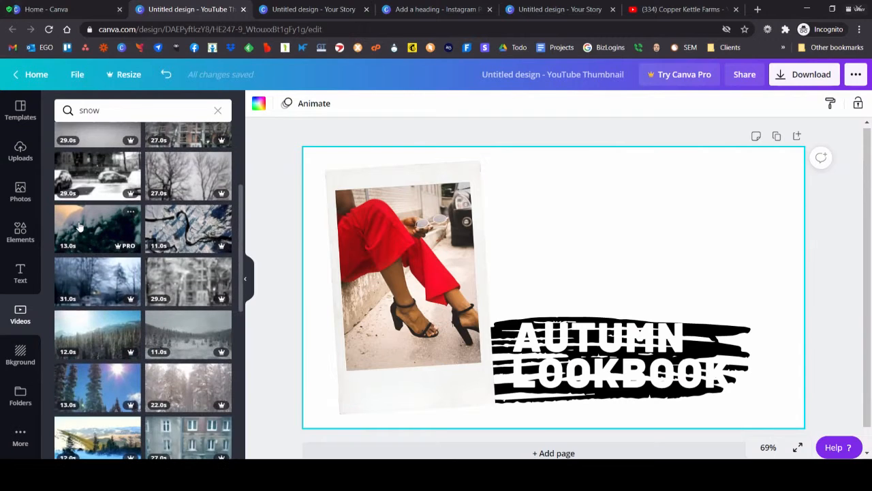
drag(557, 227, 257, 184)
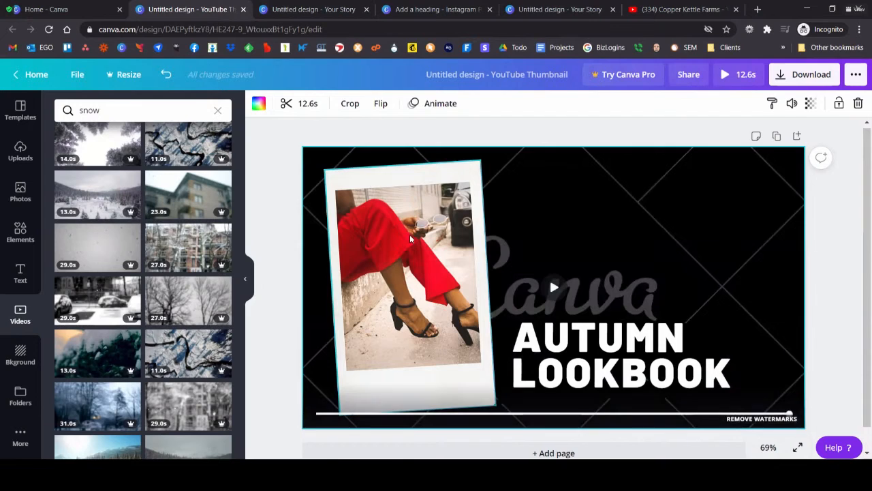
Step: Replace the photo in the Polaroid frame with the uploaded May 2020 garden tour image
click(457, 244)
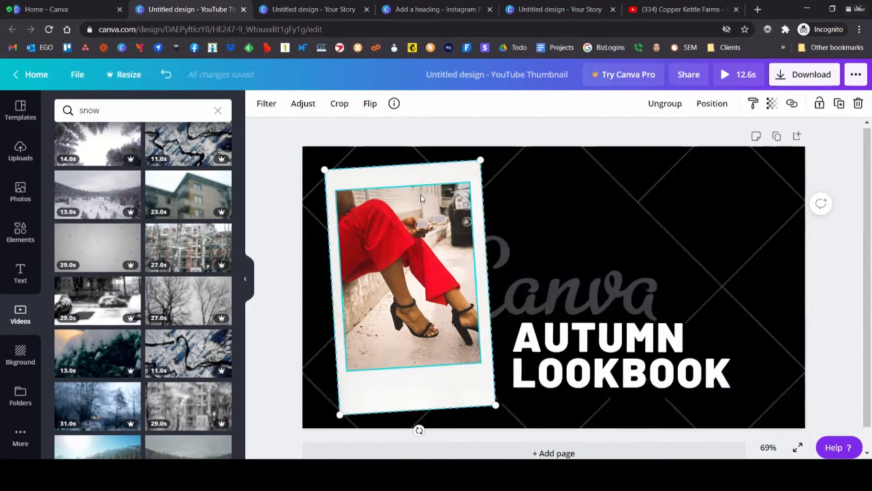
click(20, 199)
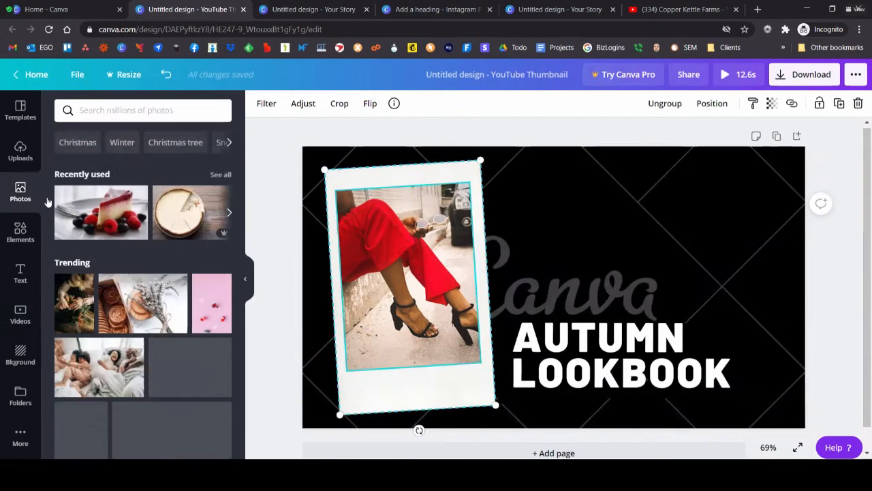
click(20, 151)
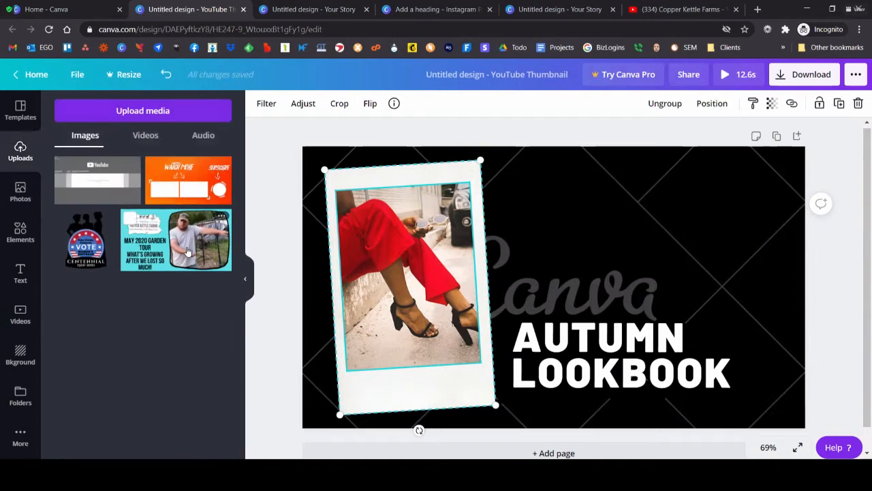
drag(368, 252, 382, 255)
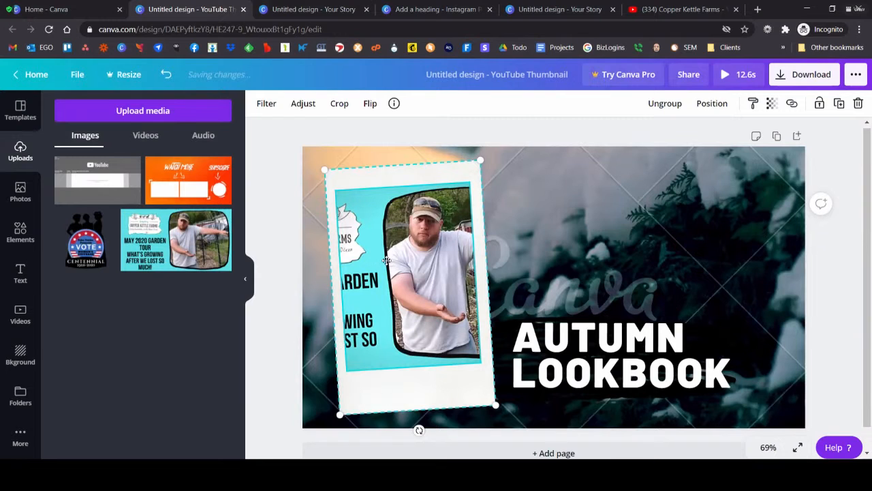
Step: Enlarge and reposition the image inside the Polaroid frame so that only the man and the garden fill it
double_click(471, 304)
drag(564, 174, 628, 137)
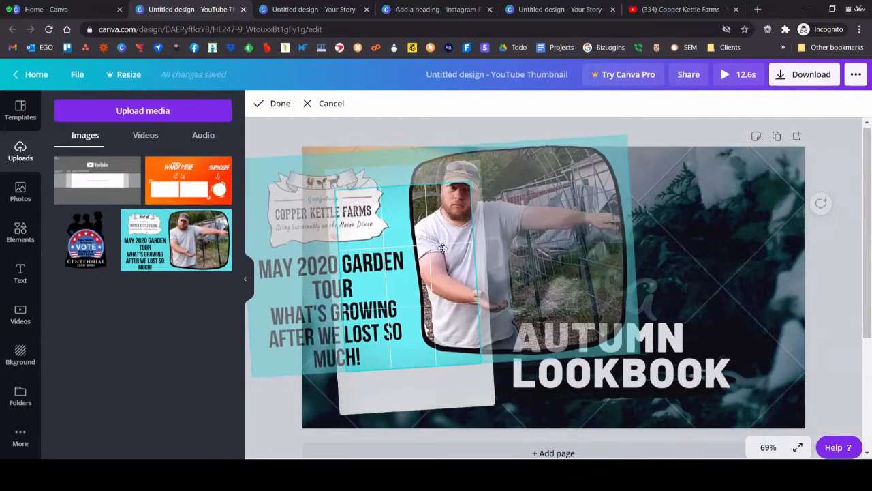
drag(461, 254, 360, 308)
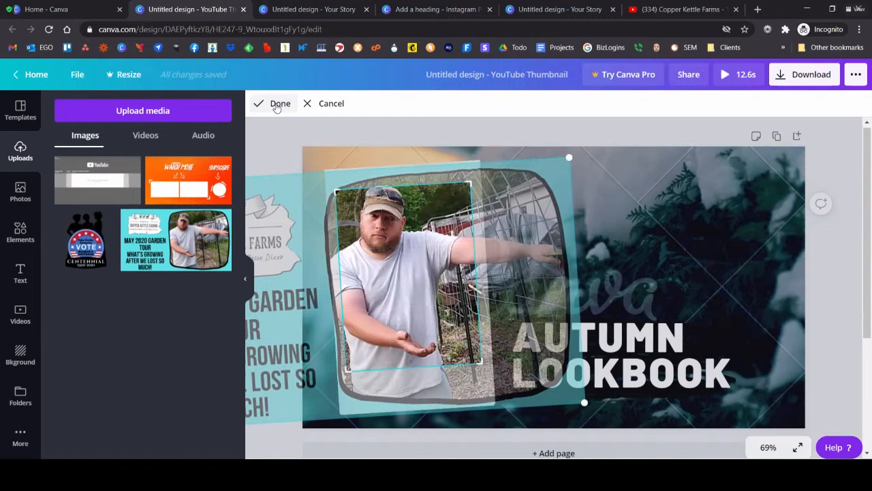
click(276, 104)
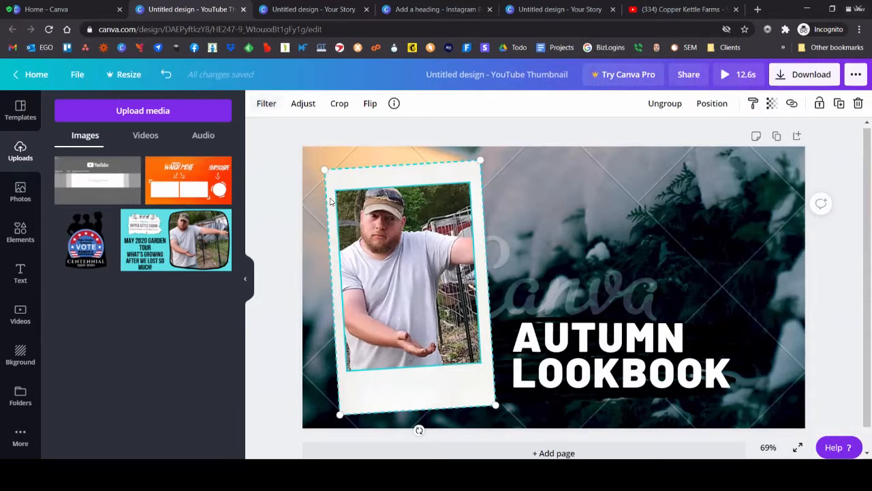
Step: Replace the AUTUMN LOOKBOOK heading with "HOT CHOCOLATE BOMBS", and widen its text box so CHOCOLATE fits on one line
click(624, 379)
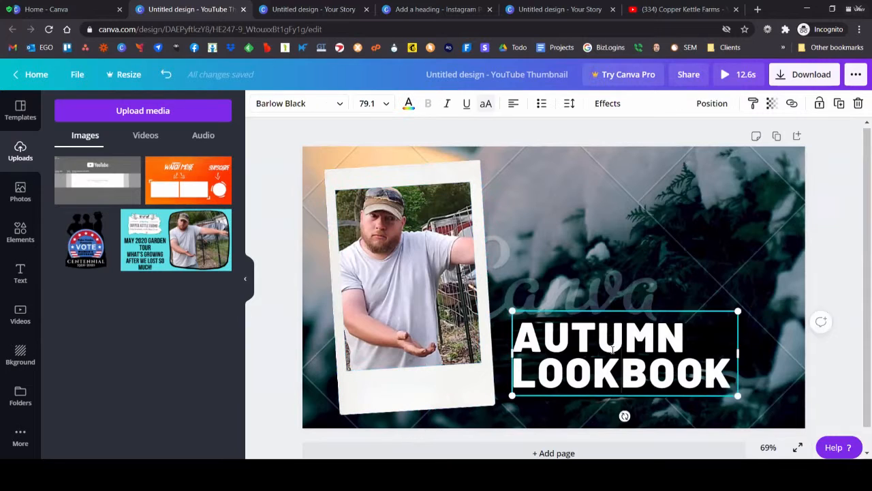
double_click(593, 343)
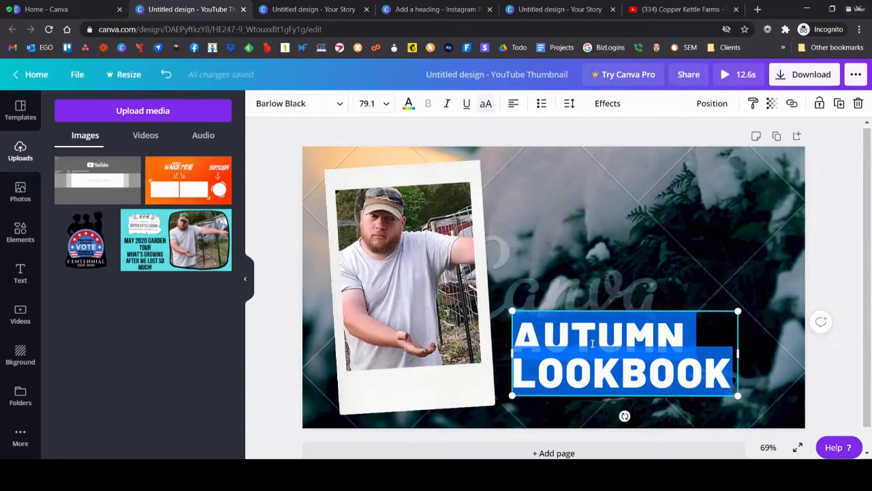
text(HOT CHOCO)
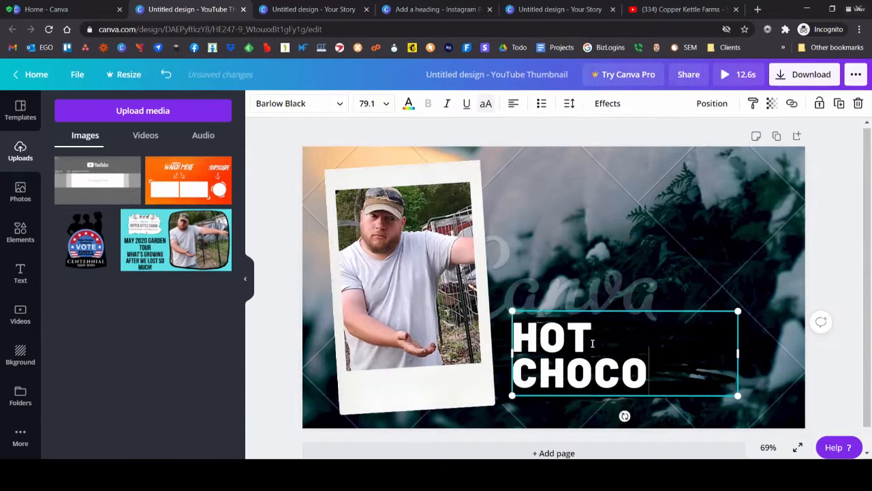
text(LATE BOMBS)
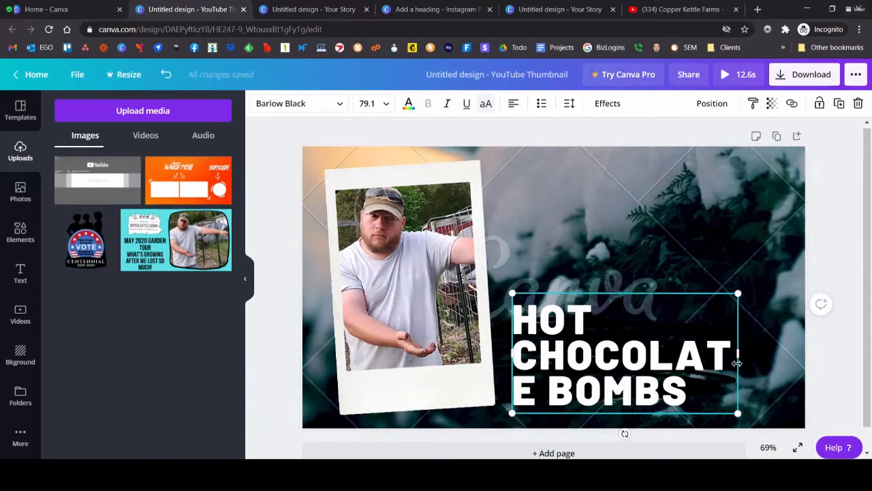
drag(739, 353, 769, 354)
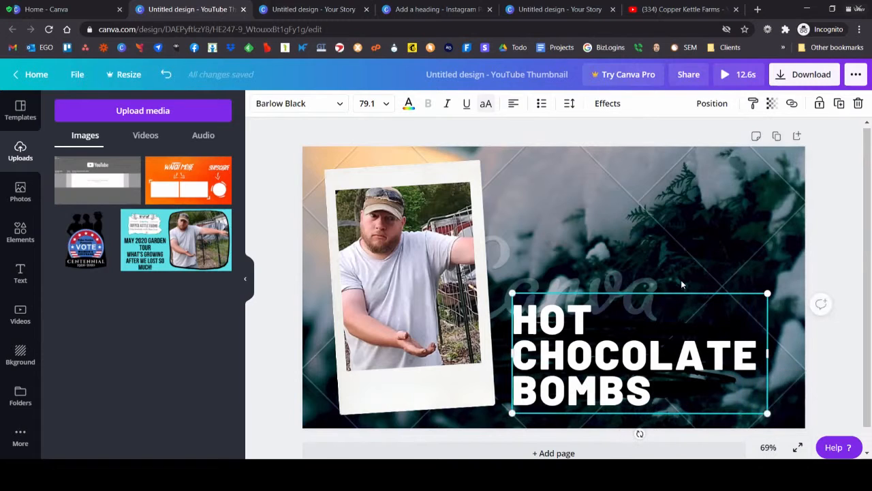
click(682, 284)
Step: Recolor the black brush stroke behind the heading to Turquoise blue #5ce1e6, and enlarge it to span the heading
click(503, 366)
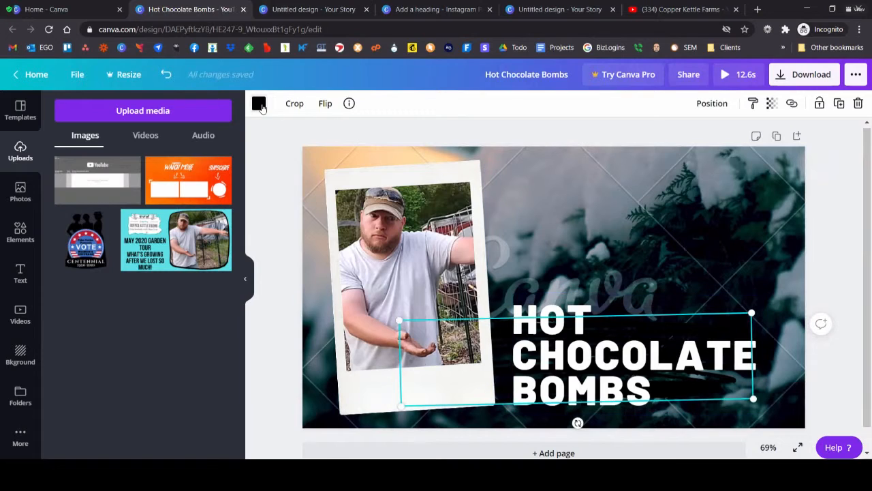
click(259, 104)
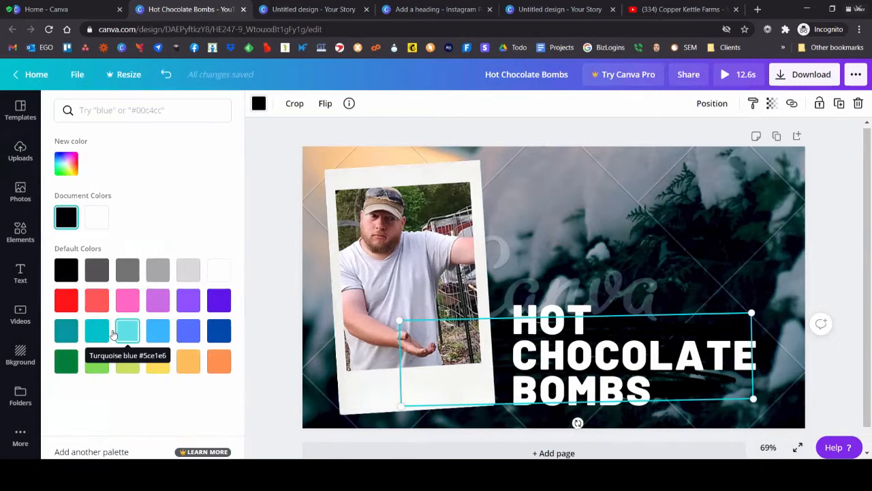
click(125, 332)
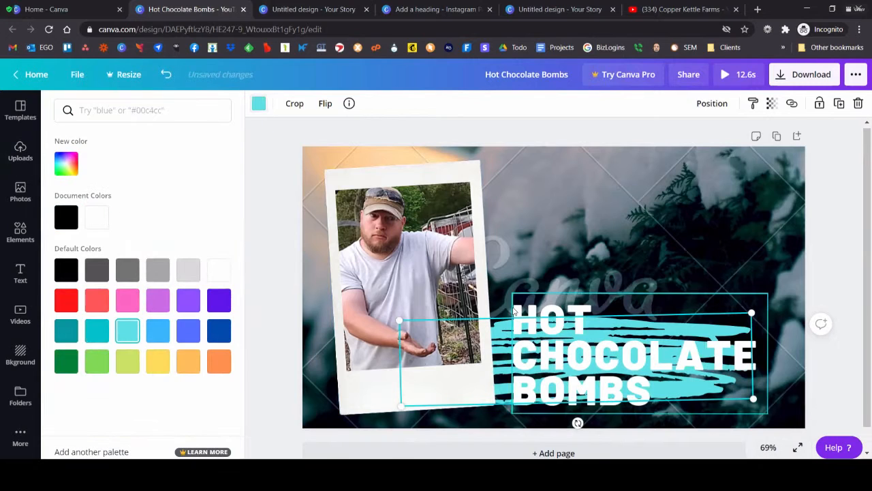
drag(752, 313, 843, 254)
drag(801, 310, 758, 320)
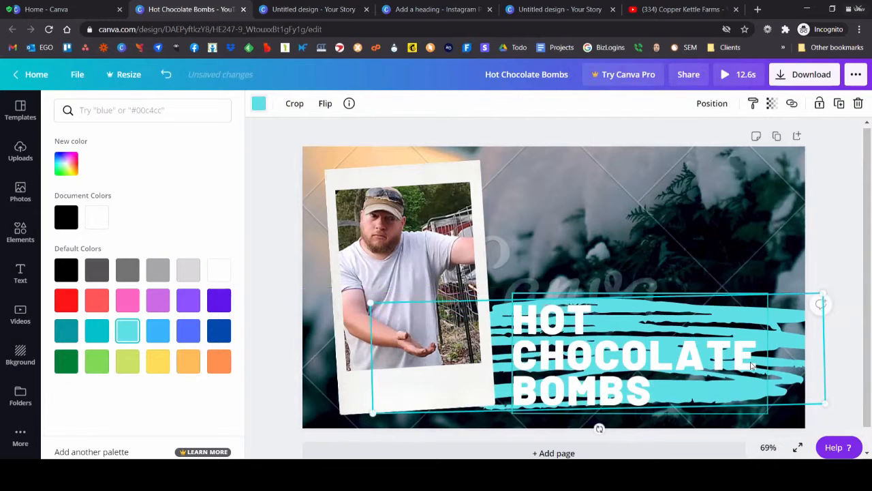
click(835, 239)
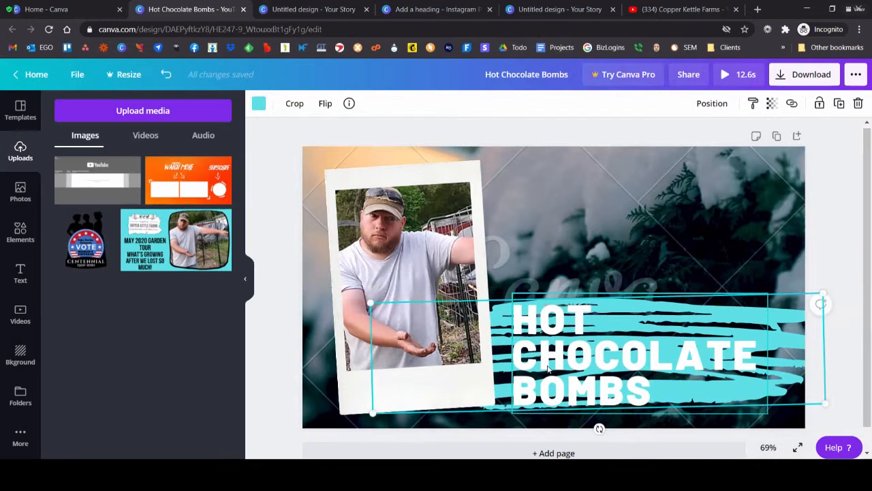
Step: Play the snow background video behind the thumbnail's elements
click(555, 228)
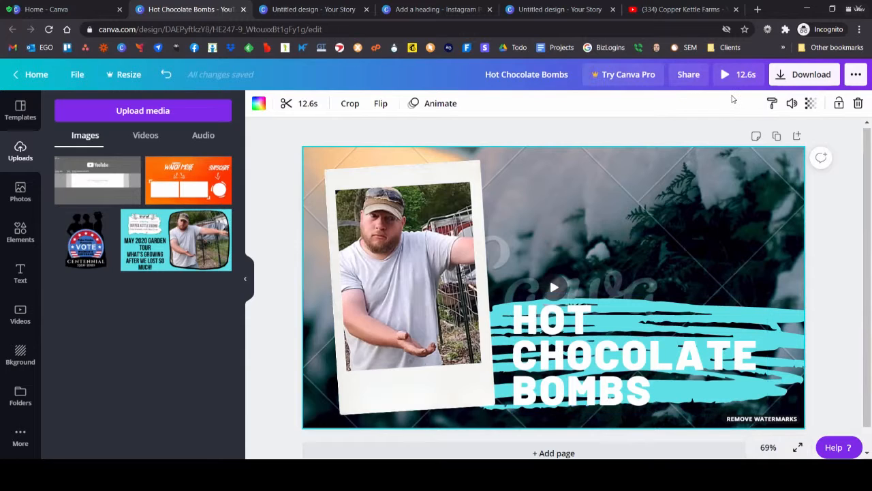
click(843, 225)
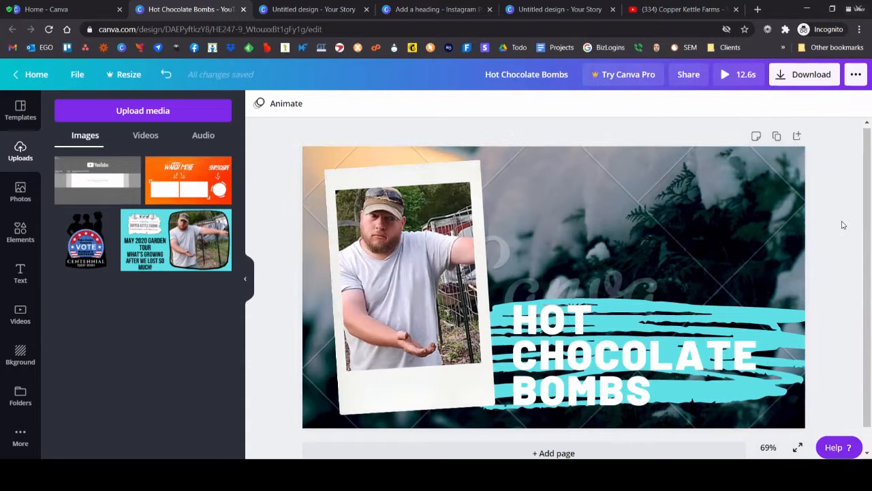
click(619, 214)
click(554, 287)
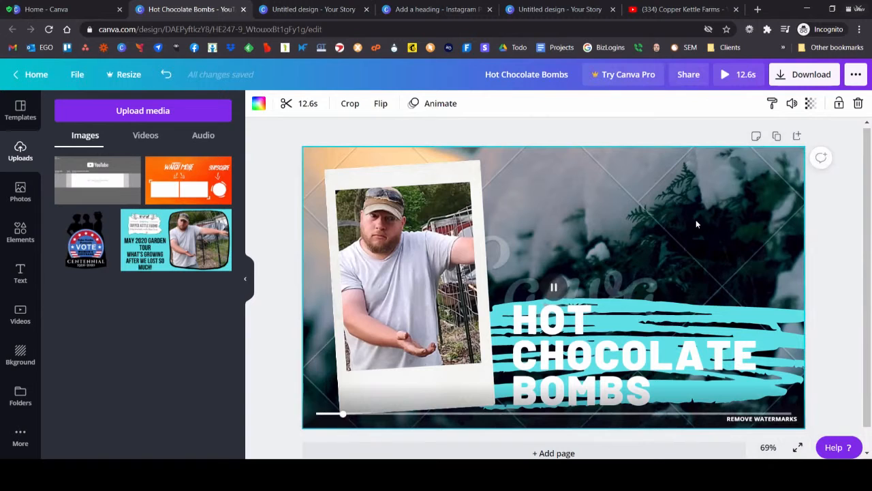
Step: Apply a Shadow effect to the HOT CHOCOLATE BOMBS heading, with black as its color and transparency set to 75
click(579, 341)
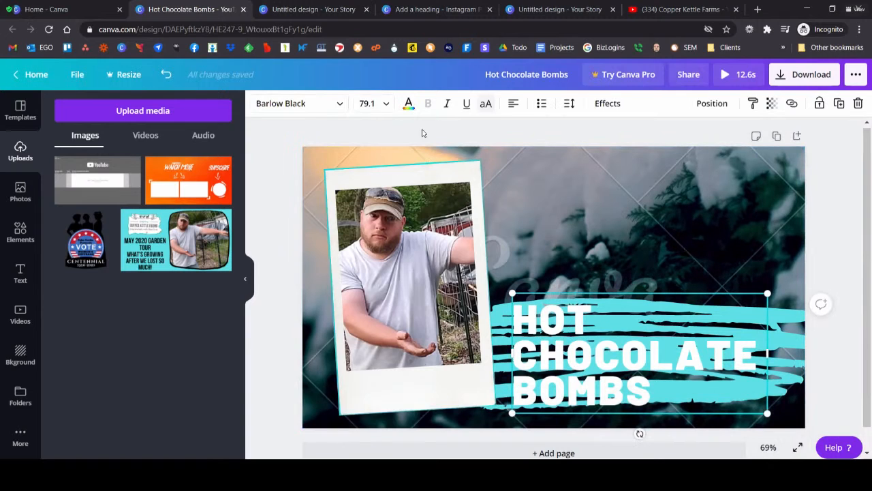
click(796, 332)
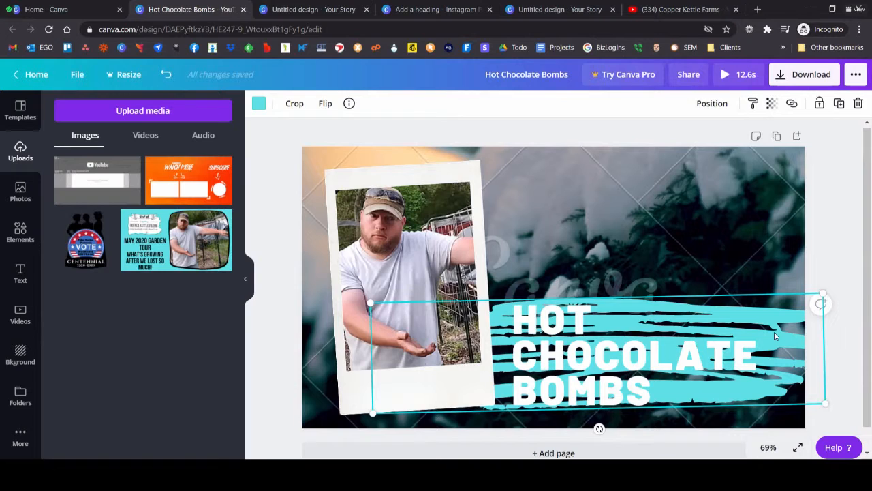
click(624, 340)
click(607, 103)
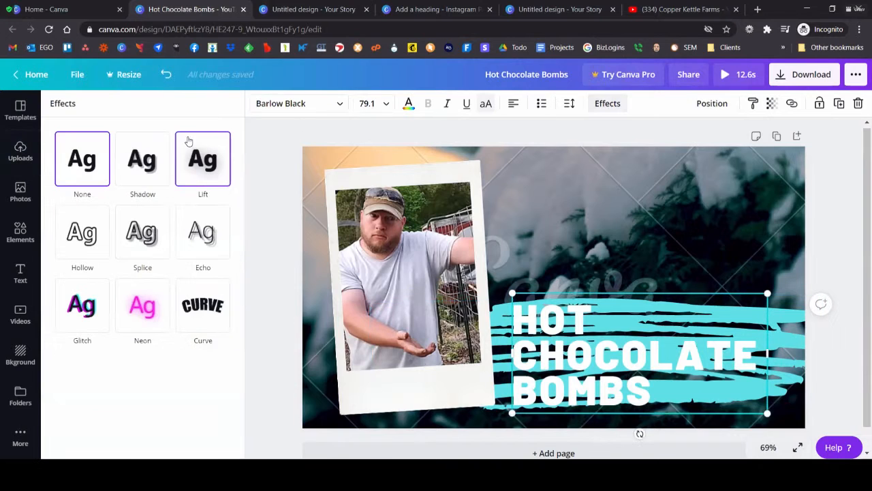
click(131, 176)
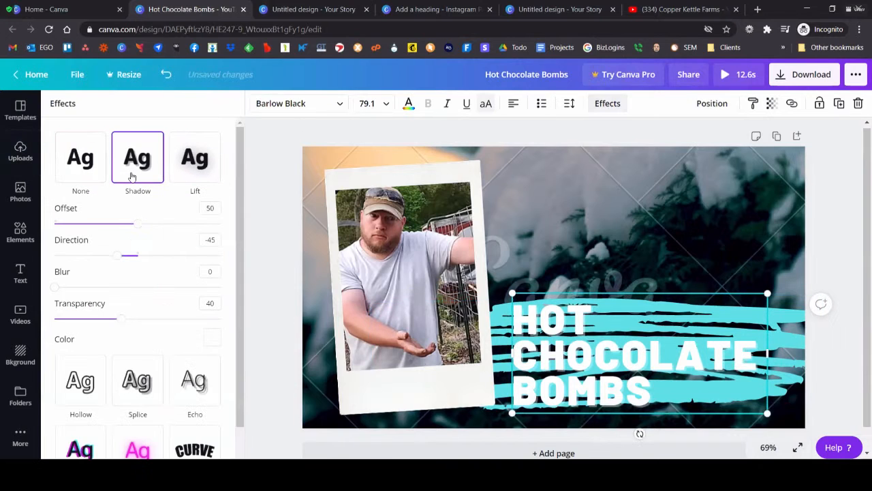
click(212, 336)
click(60, 272)
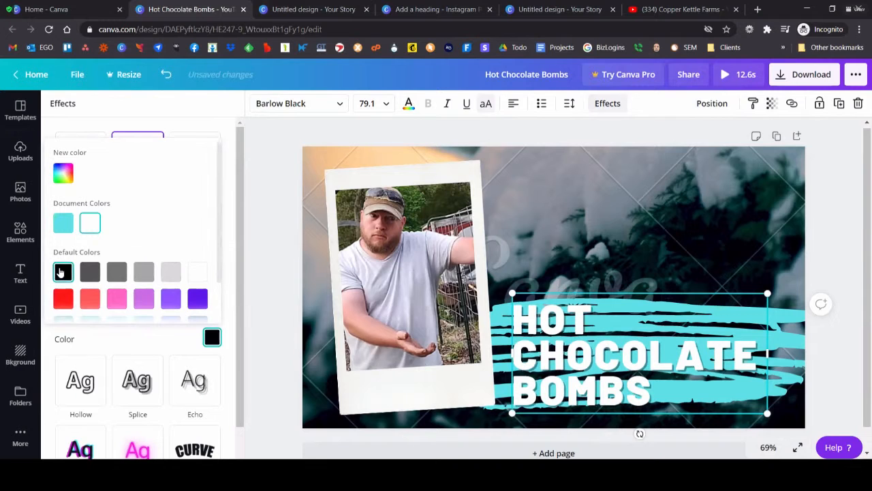
click(179, 344)
drag(121, 318, 181, 326)
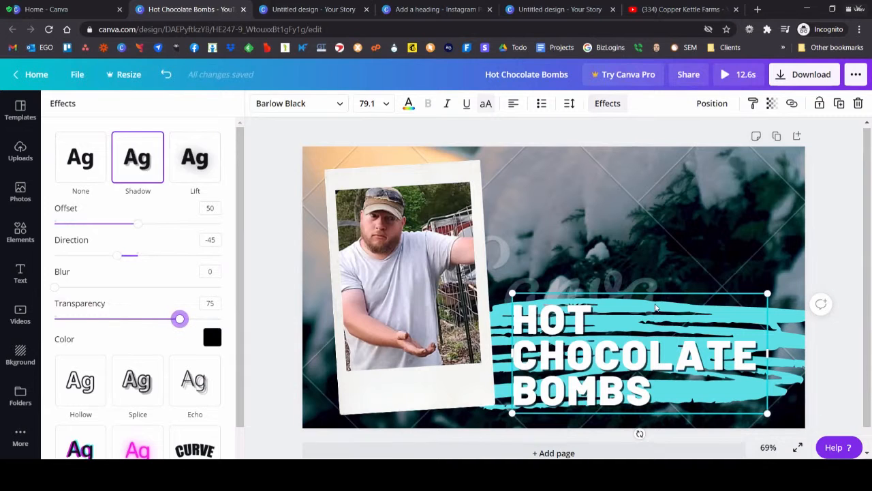
Step: Delete the turquoise brush stroke, and move the HOT CHOCOLATE BOMBS heading slightly up
click(795, 336)
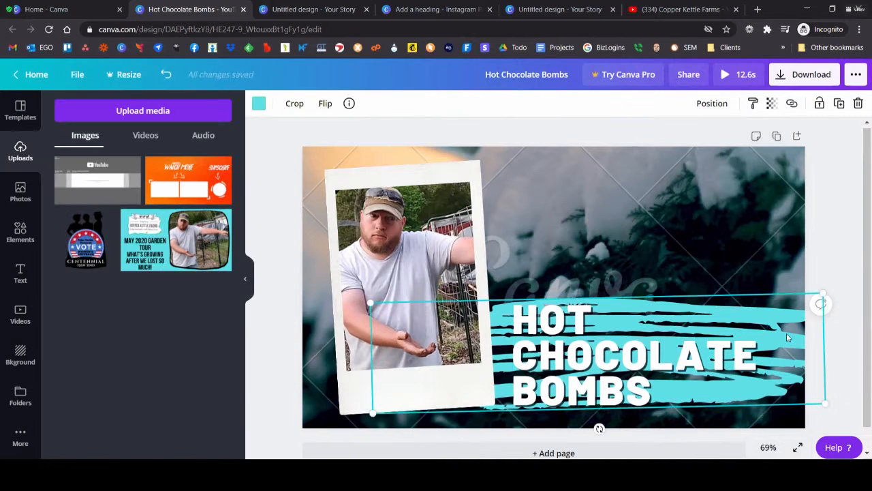
key(Delete)
drag(588, 344, 588, 335)
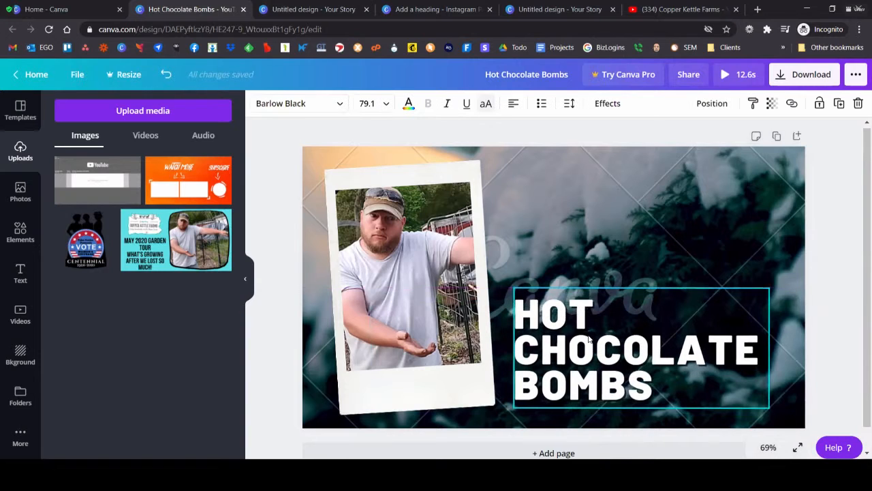
click(839, 210)
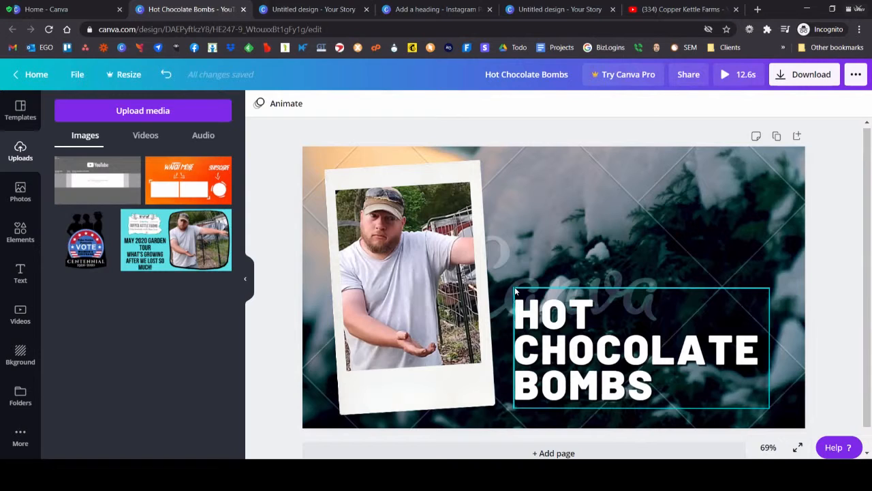
Step: Play the background video through to its end with the updated heading
click(533, 251)
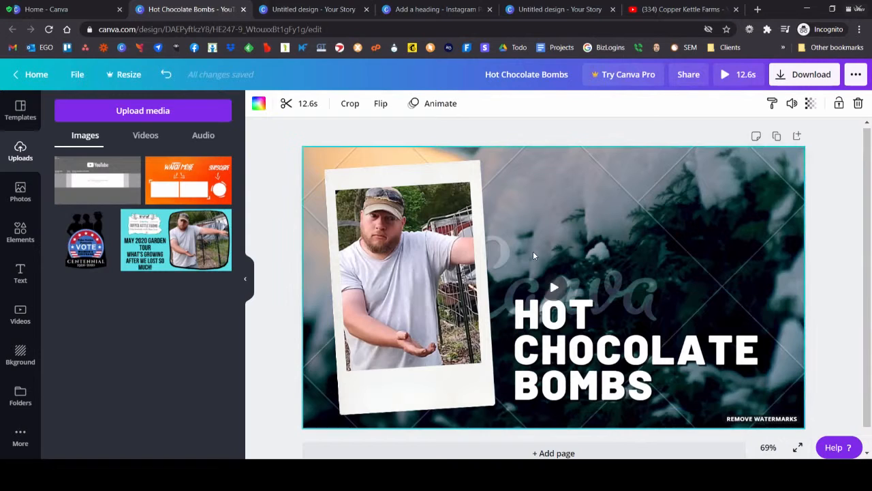
click(555, 287)
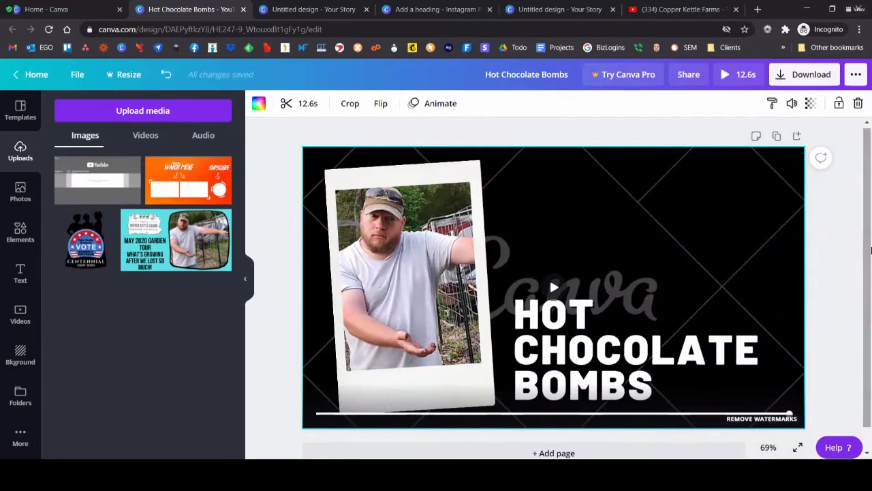
click(837, 234)
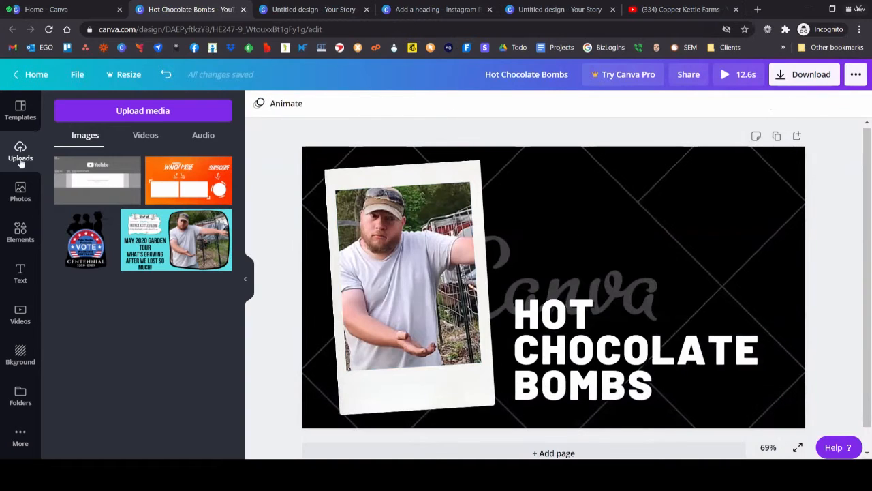
Step: Search the video library for "spring" and replace the thumbnail's background video with the free 15-second spring blossom clip
click(631, 199)
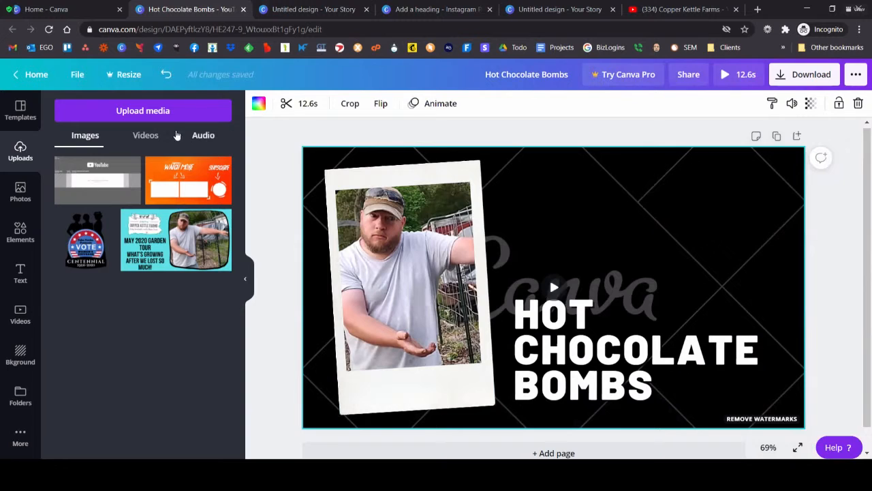
click(145, 136)
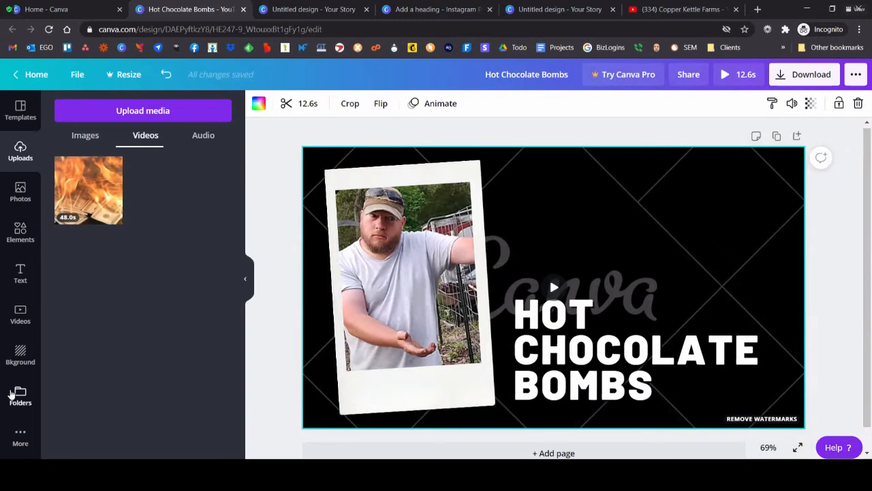
click(19, 315)
click(70, 111)
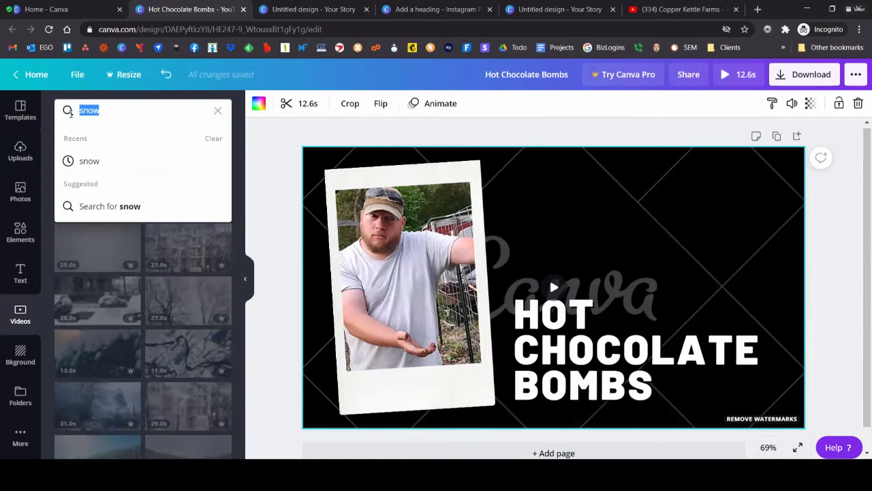
text(spring)
key(Return)
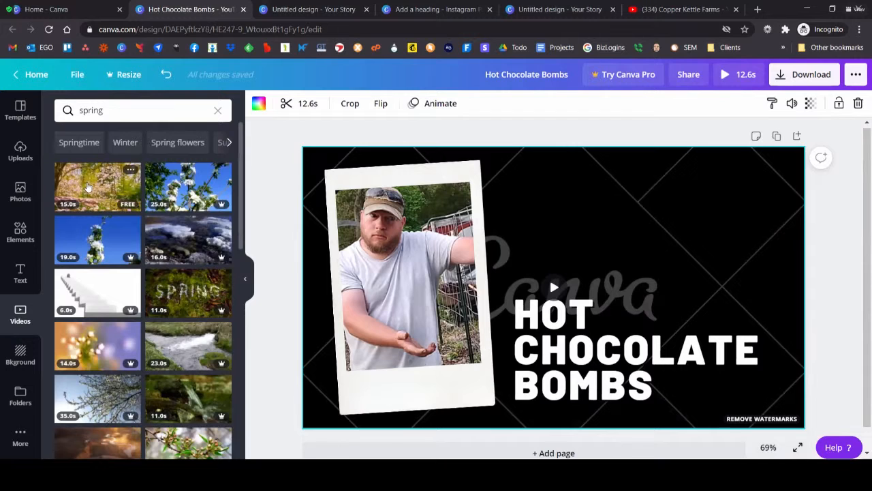
click(101, 184)
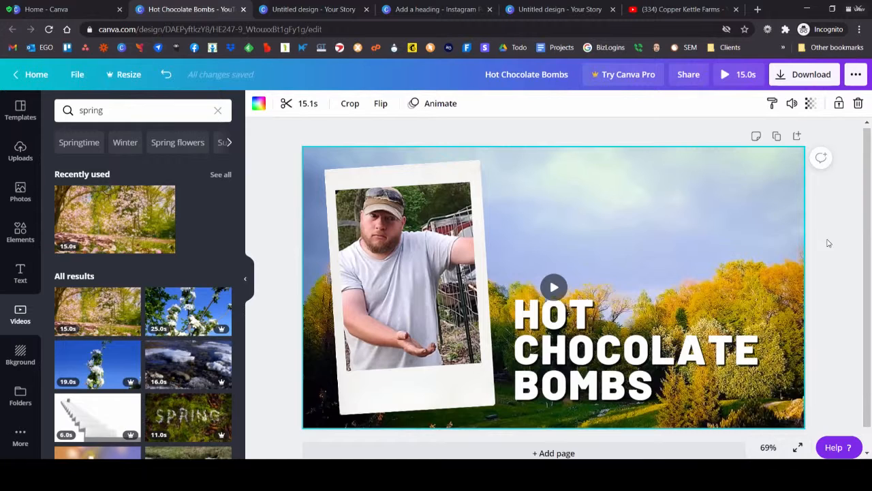
Step: Open the orange "Add a heading" YouTube end screen design from the Canva home page and go to its third page
click(66, 8)
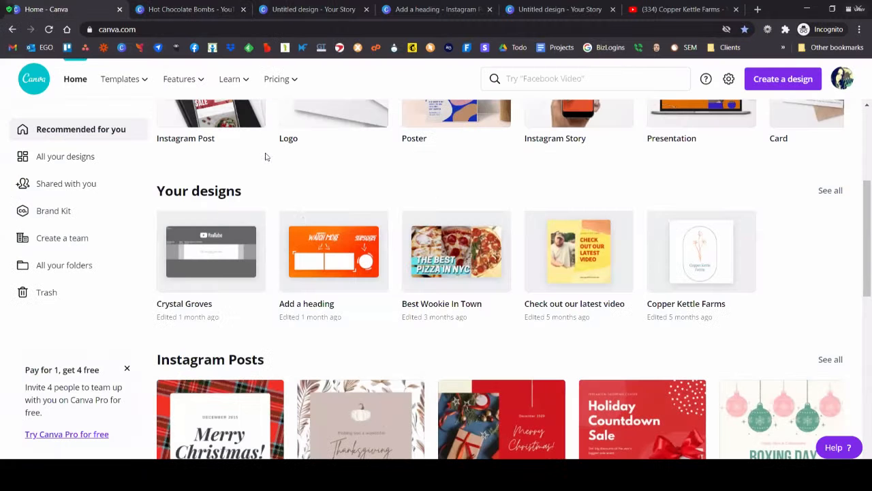
click(326, 262)
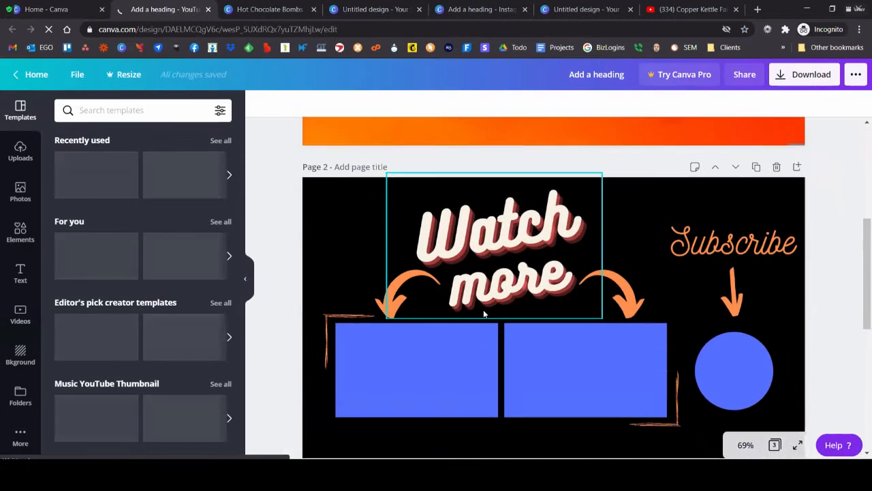
scroll(508, 279, down, 1)
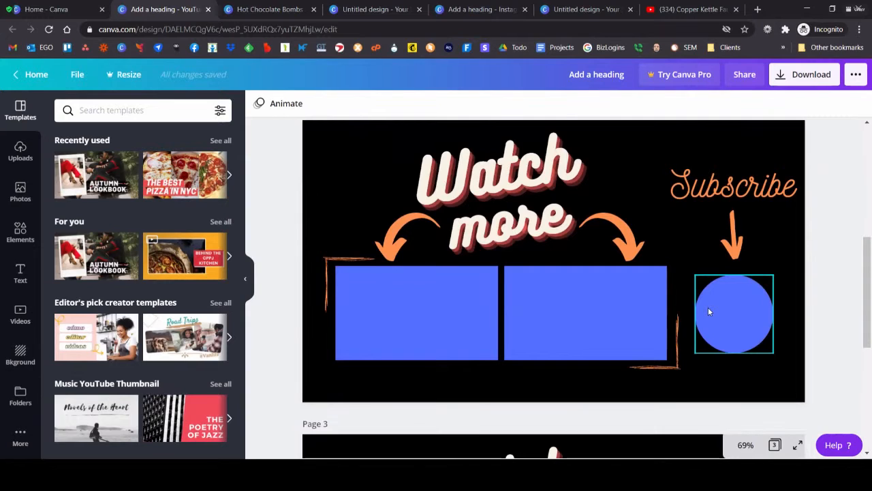
scroll(834, 229, down, 3)
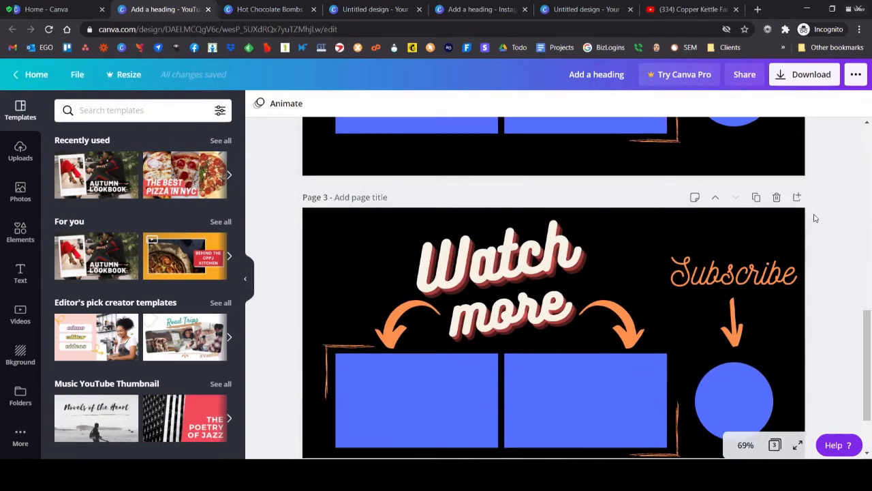
scroll(815, 218, down, 1)
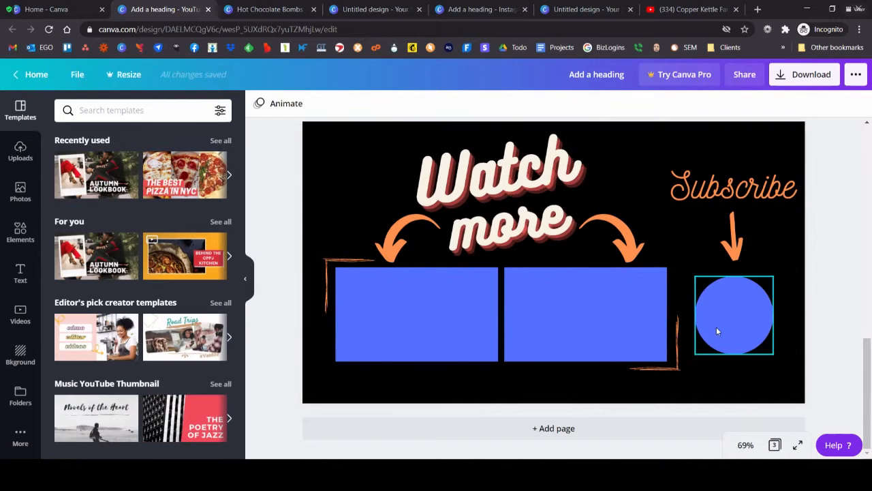
Step: Delete the "Watch more" text and the two curved orange arrows from page 3
click(493, 195)
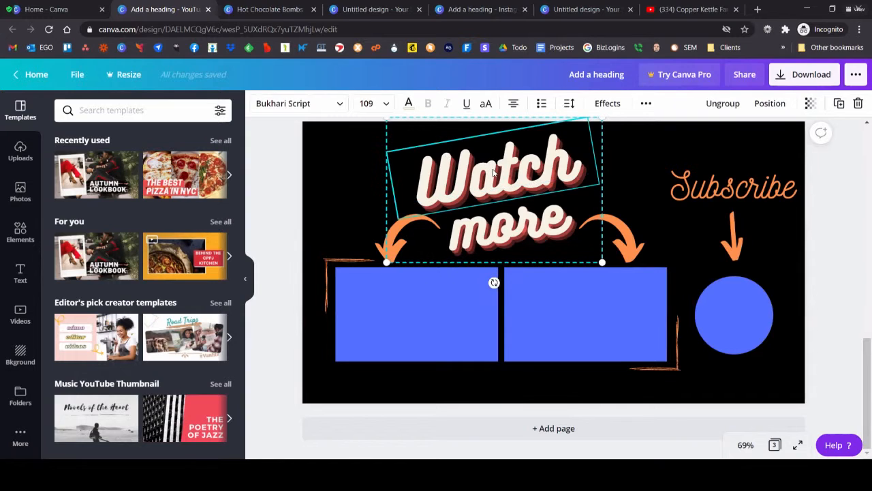
key(Delete)
key(Delete)
click(608, 235)
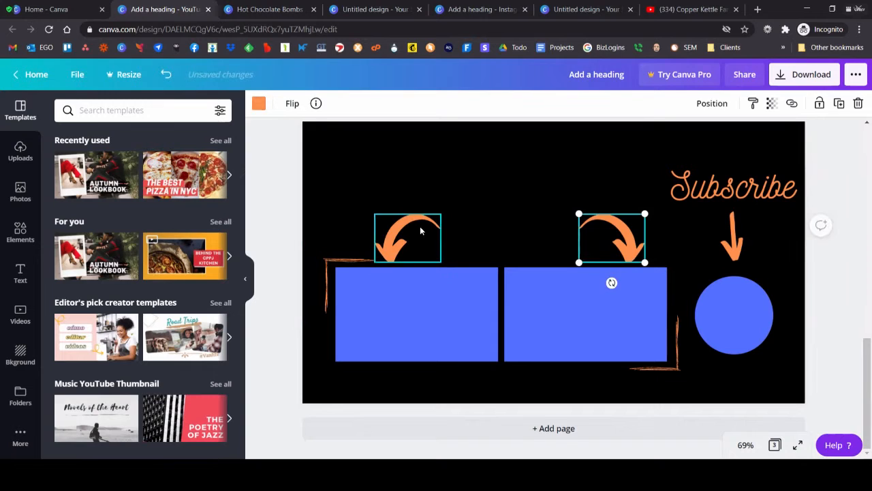
key(Delete)
click(412, 229)
key(Delete)
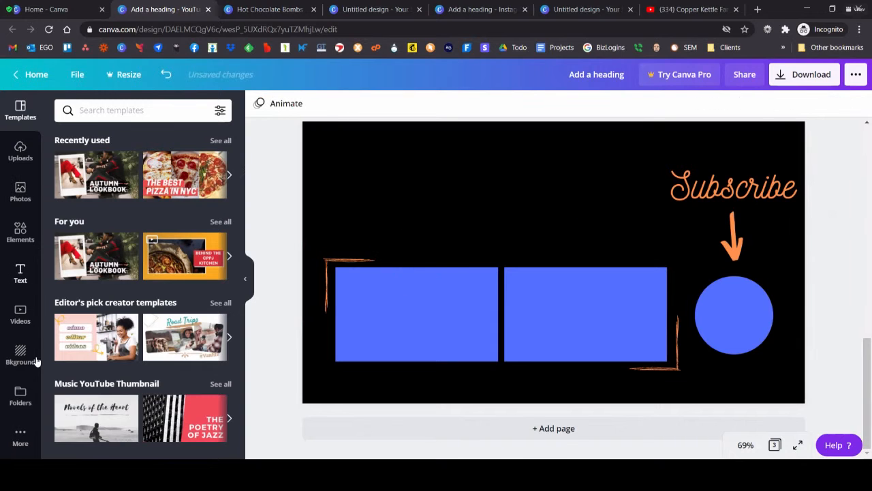
Step: Search the video library for "person" and add the 9-second clip of the woman and man to page 3
click(20, 315)
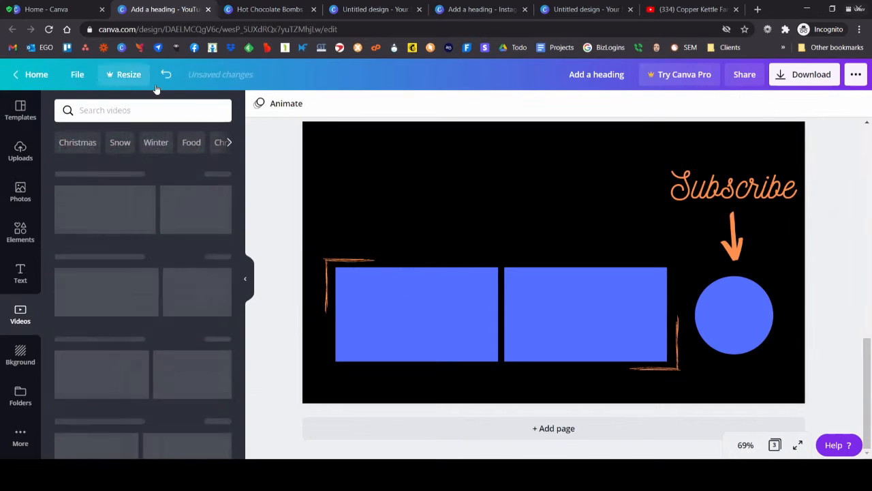
text(person)
key(Return)
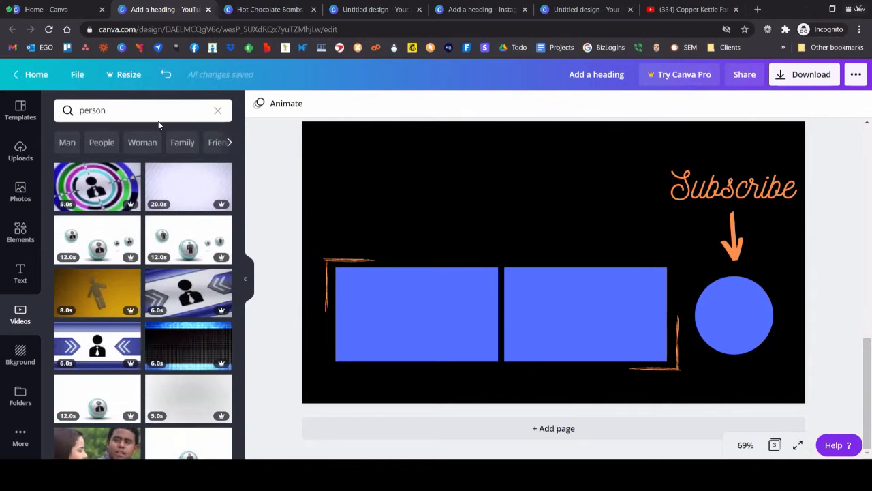
scroll(192, 266, down, 6)
scroll(191, 266, up, 5)
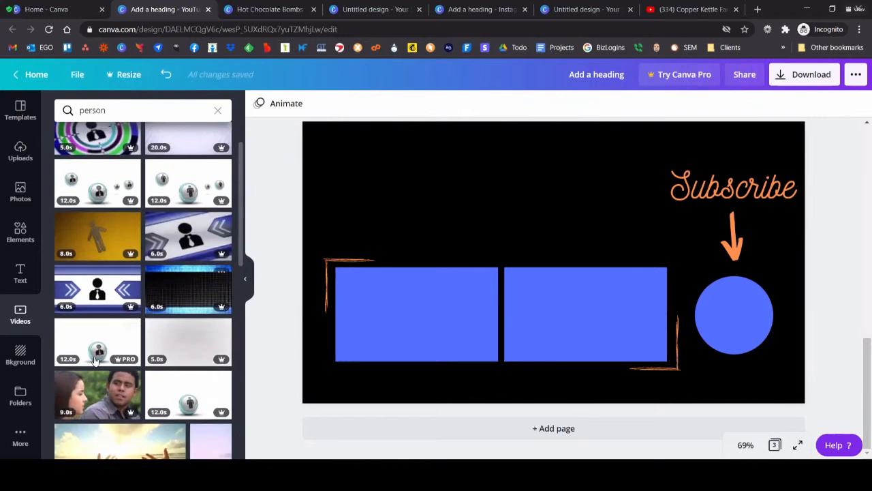
click(98, 394)
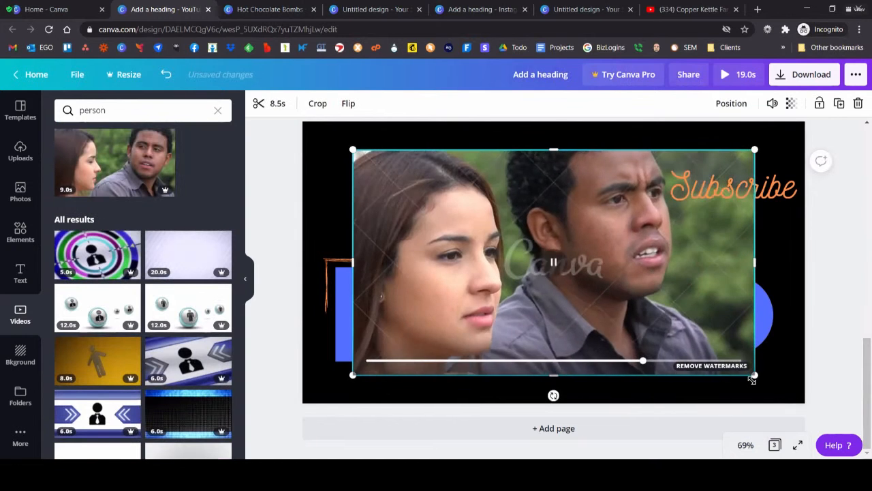
Step: Shrink the clip of the woman and man and place it above the first blue rectangle, aligned with its left edge
drag(754, 374, 545, 181)
drag(483, 184, 467, 172)
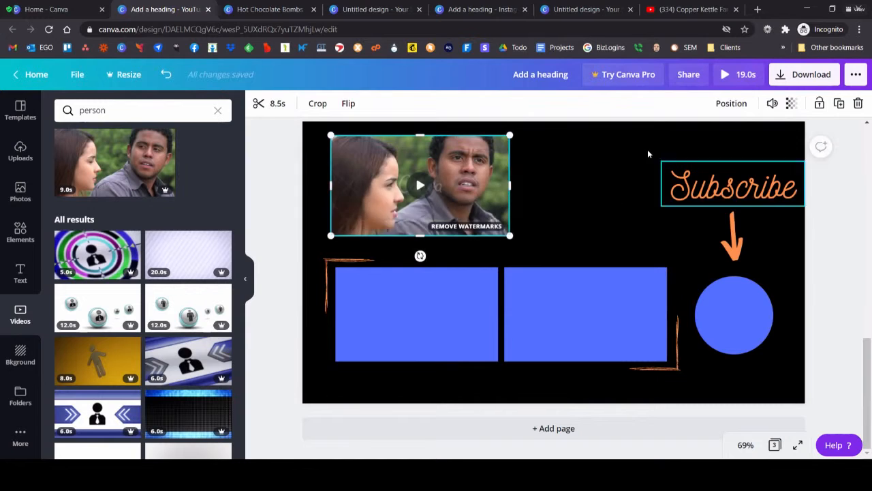
drag(517, 242, 525, 247)
mouse_move(452, 205)
mouse_down()
mouse_move(464, 204)
mouse_move(454, 205)
mouse_up()
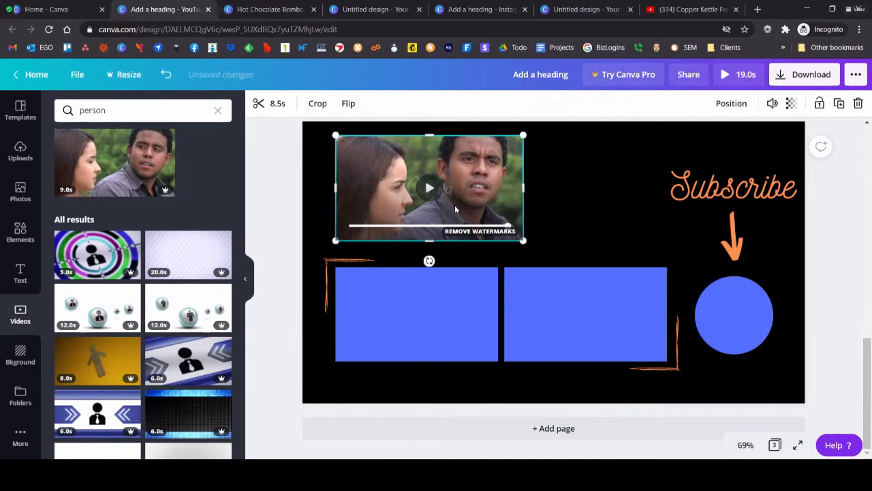
click(387, 288)
click(508, 310)
click(452, 320)
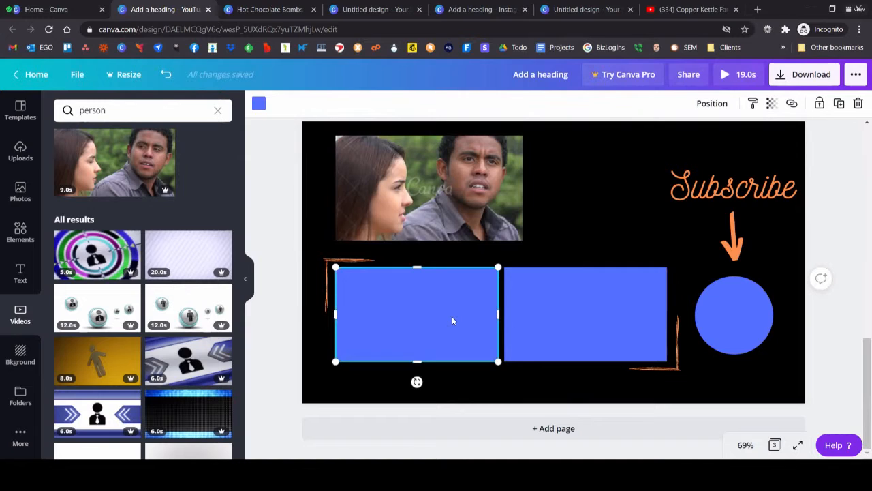
click(729, 309)
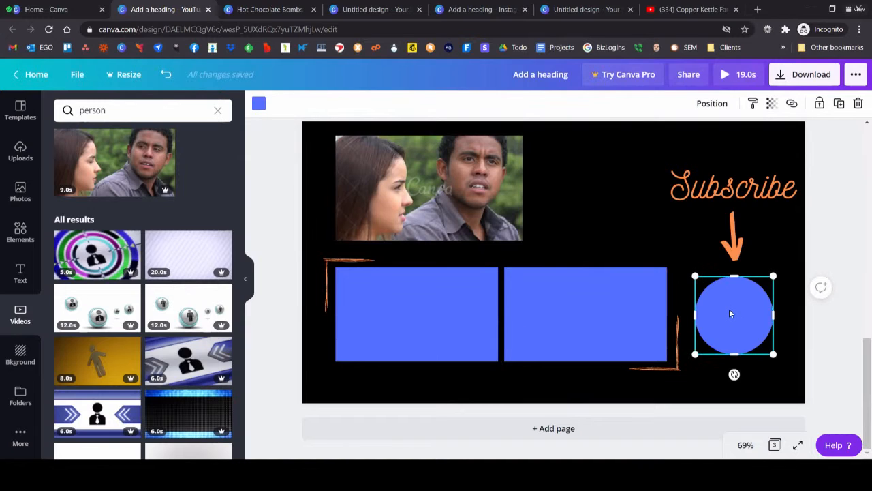
click(491, 195)
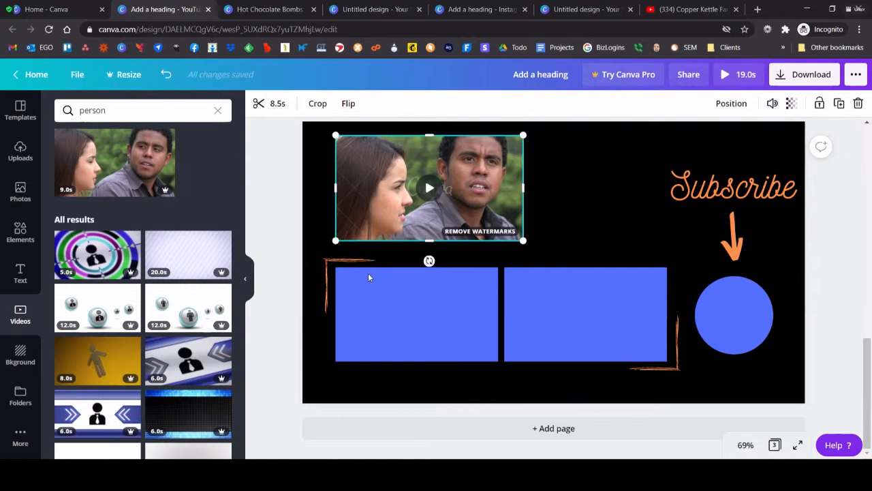
Step: Add the uploaded 48-second burning money video, resize it to about 269 by 269, and place it beside the first clip
click(20, 150)
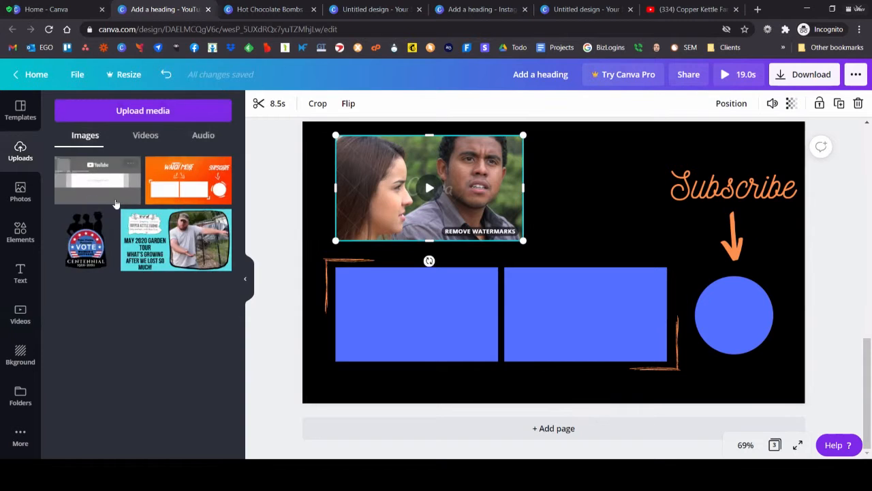
click(145, 135)
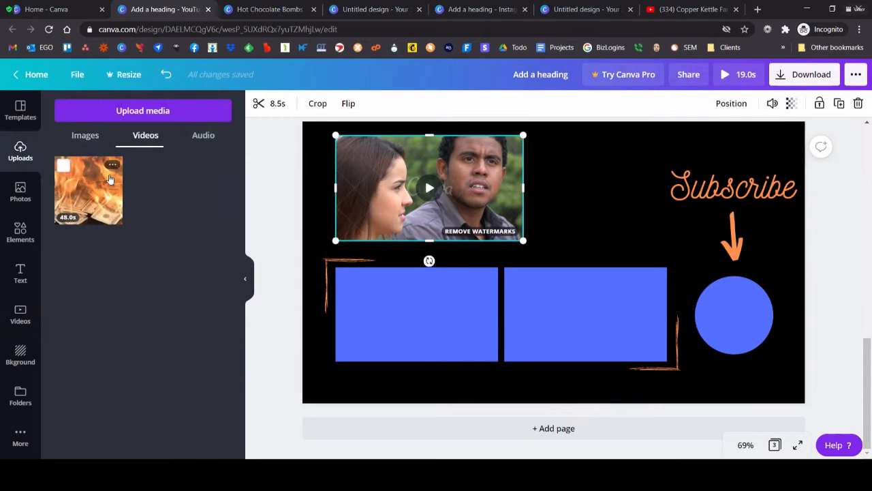
click(87, 193)
drag(441, 375, 571, 244)
drag(585, 193, 561, 179)
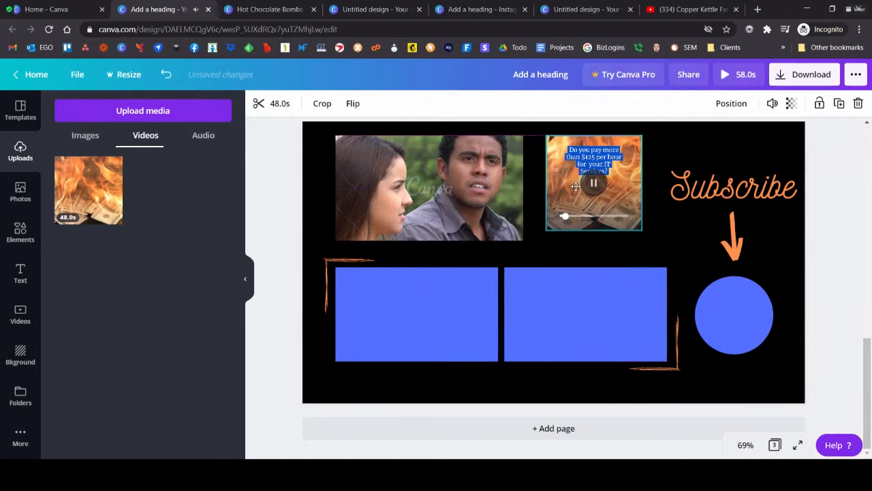
drag(548, 232, 536, 241)
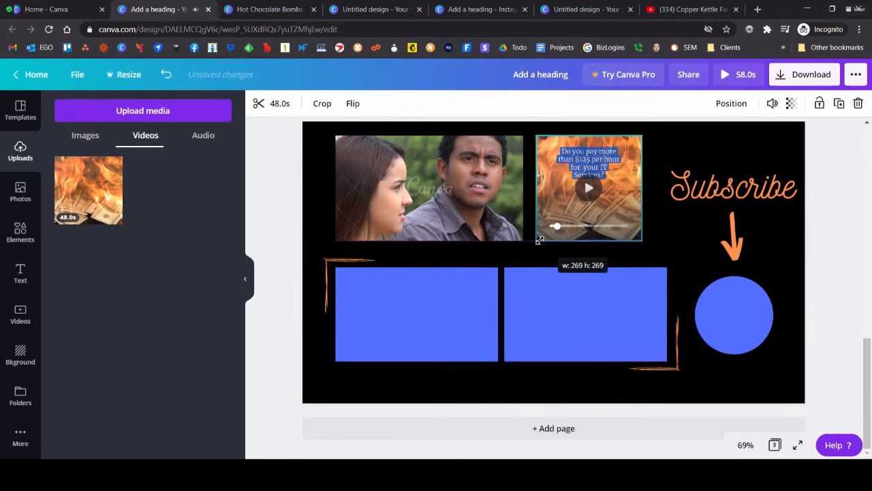
mouse_move(580, 173)
mouse_down()
mouse_move(615, 170)
mouse_move(585, 176)
mouse_up()
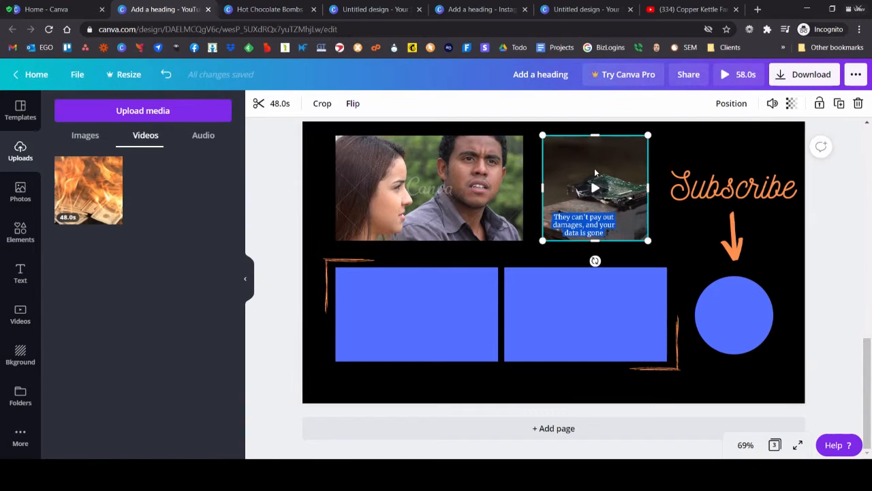
Step: Examine the trim timeline and start handle of the woman and man clip, and close the timeline
click(846, 281)
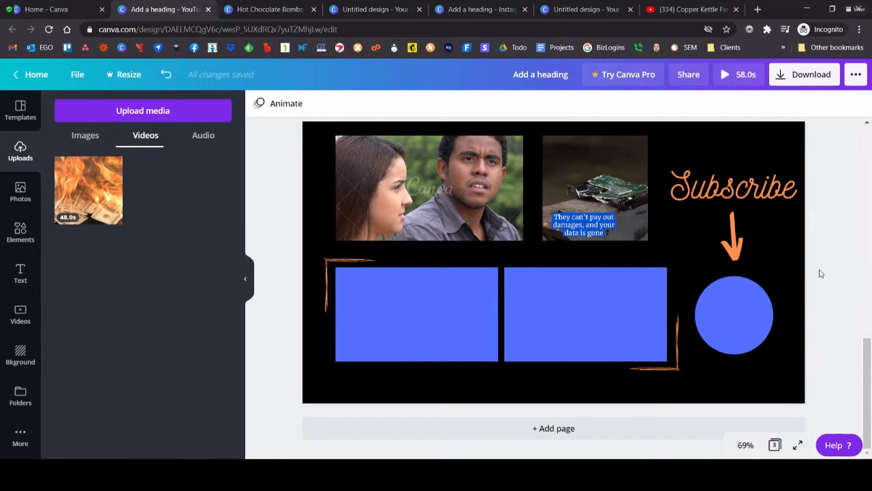
click(803, 245)
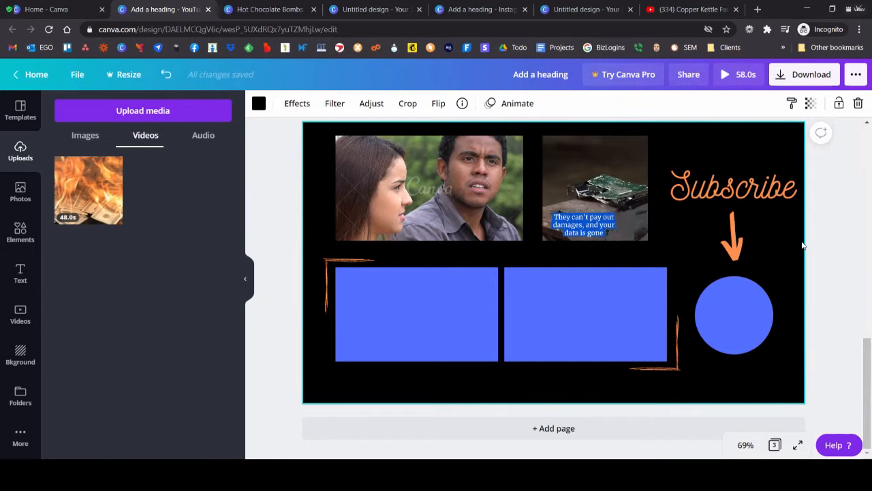
click(484, 148)
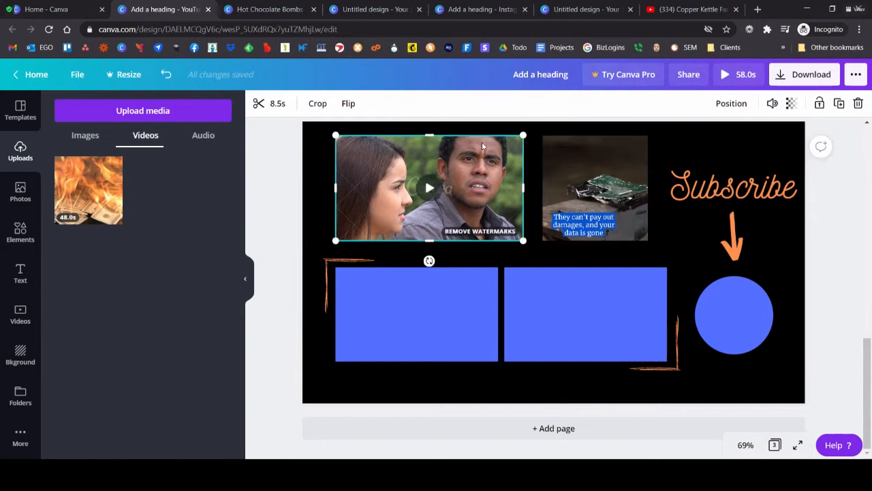
click(259, 103)
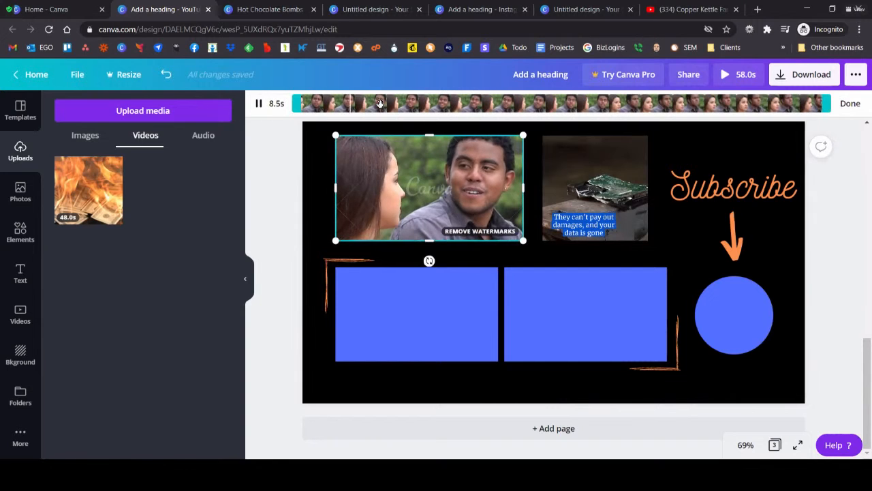
mouse_move(297, 103)
mouse_down()
mouse_move(573, 101)
mouse_move(297, 104)
mouse_up()
click(272, 137)
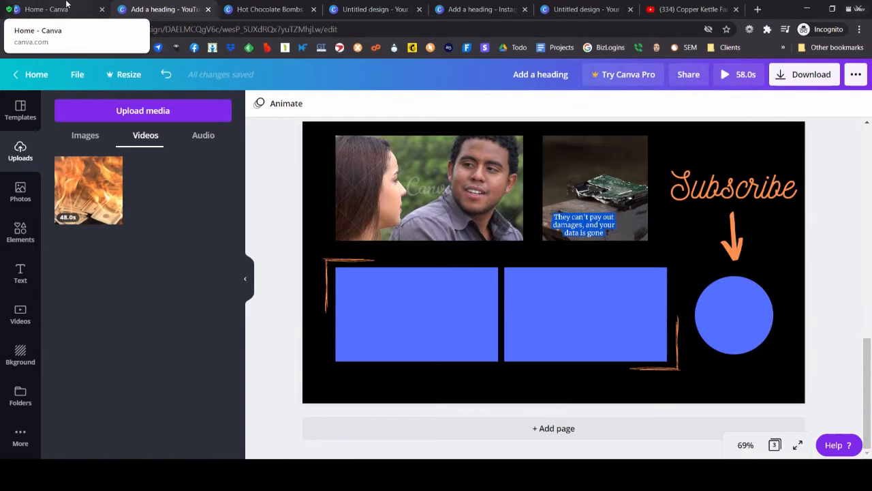
Step: Examine the watermark removal purchase for the woman and man clip, including the price details of the premium video
click(410, 196)
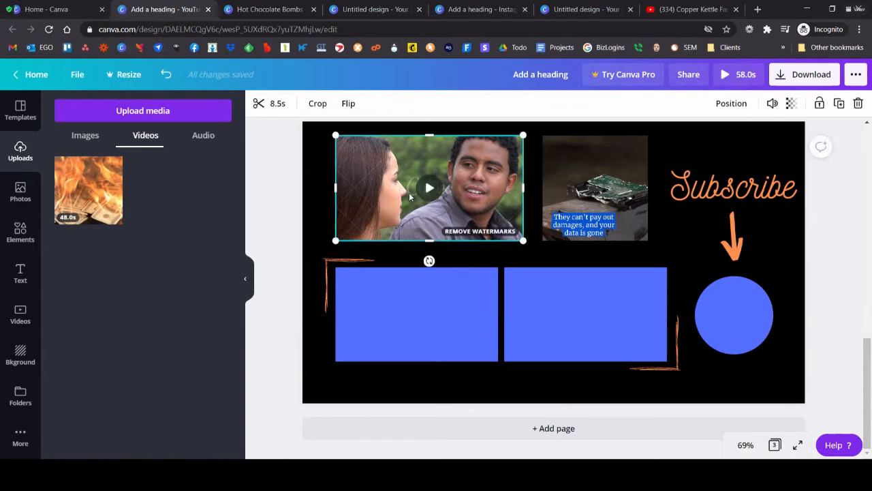
click(470, 231)
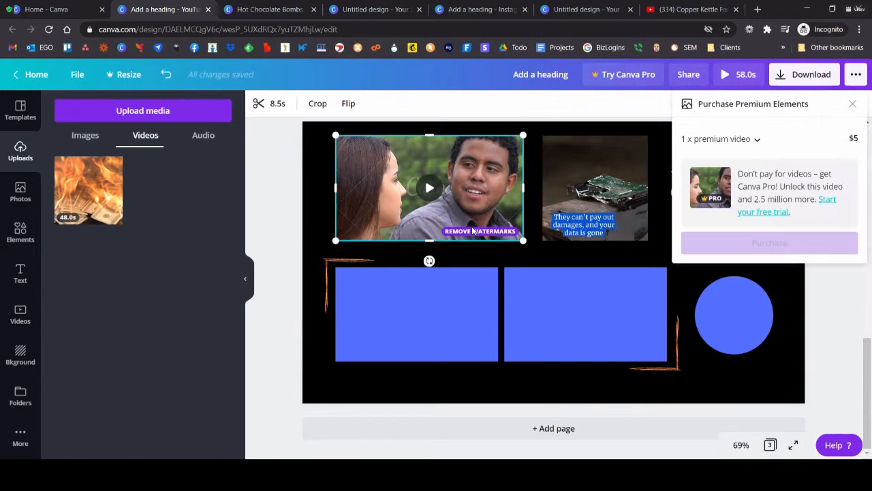
click(722, 139)
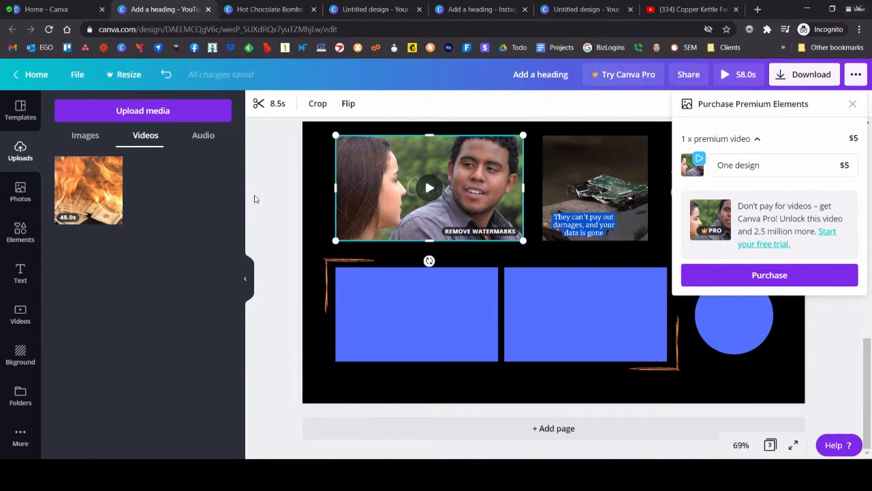
Step: Add the recently used cheesecake photo to page 3 and delete it again
click(21, 192)
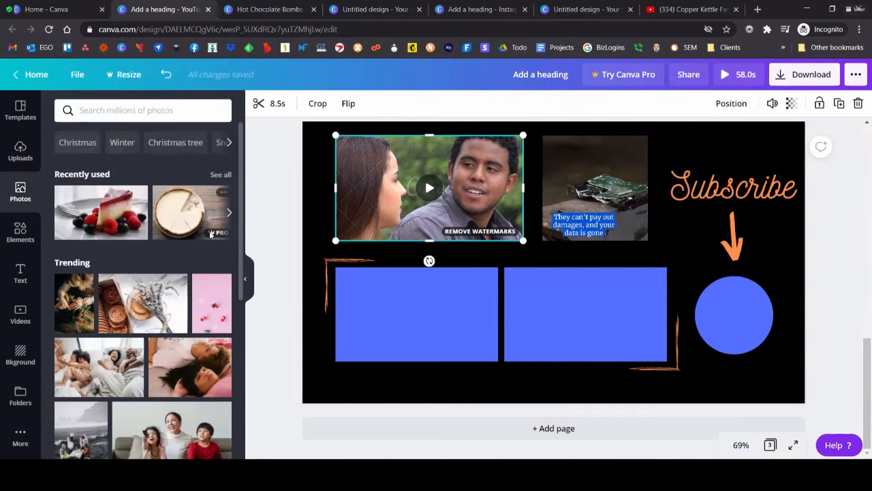
click(191, 211)
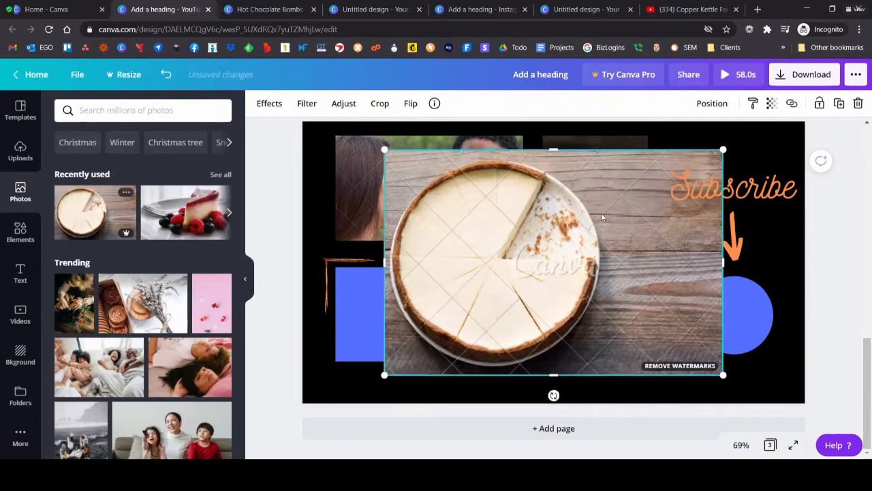
key(Delete)
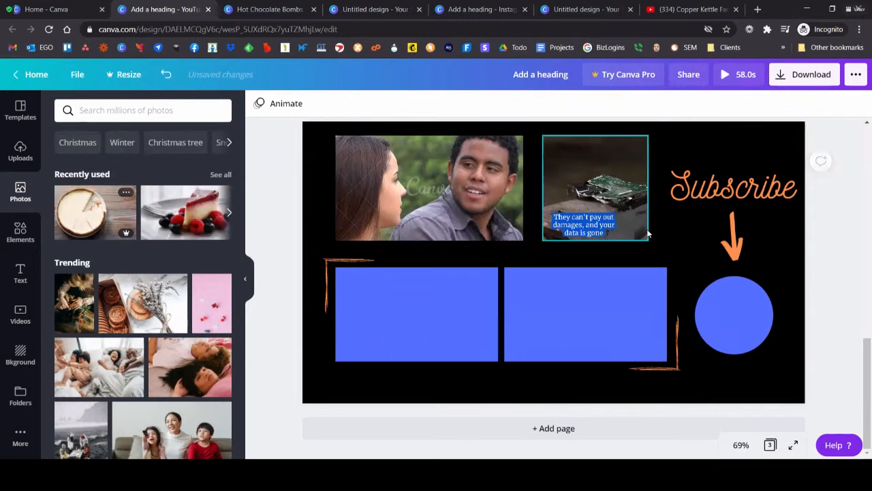